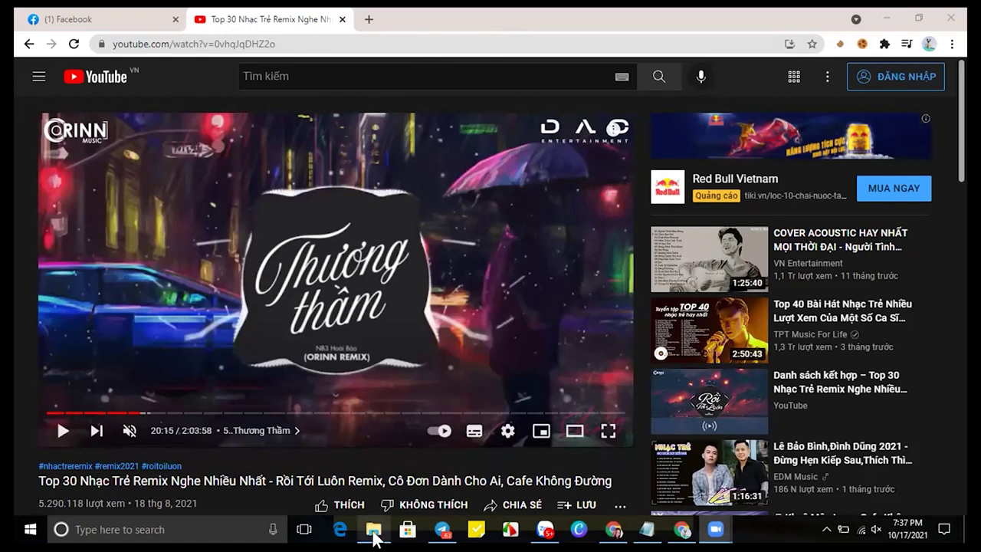
Open the ATP DONE folder inside ATP software on the Desktop in File Explorer and maximize its window
left_click(374, 534)
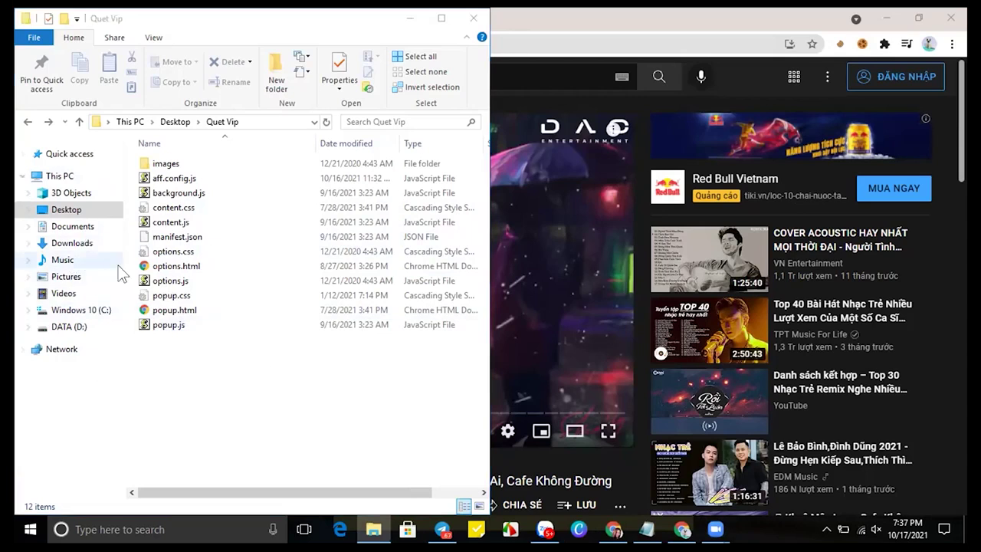
left_click(69, 240)
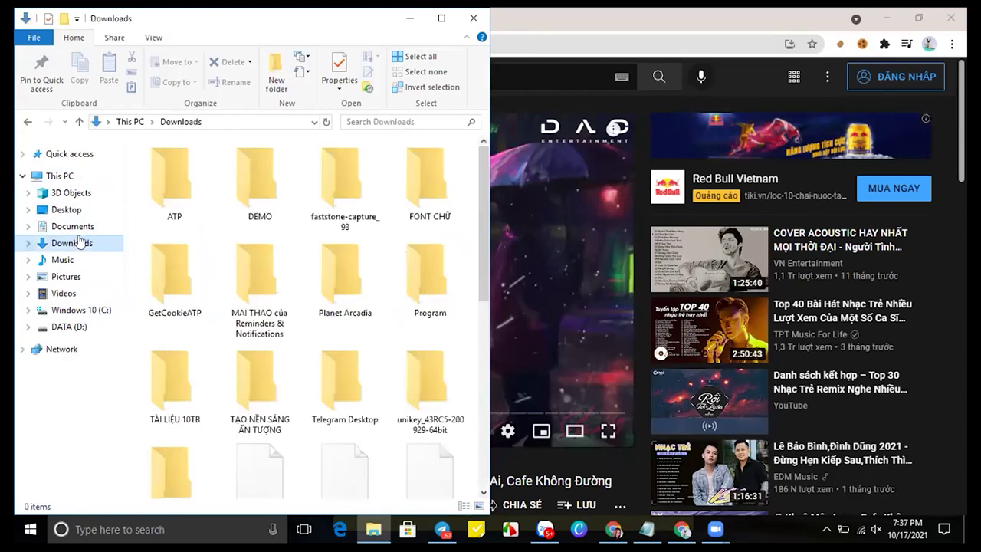
left_click(81, 209)
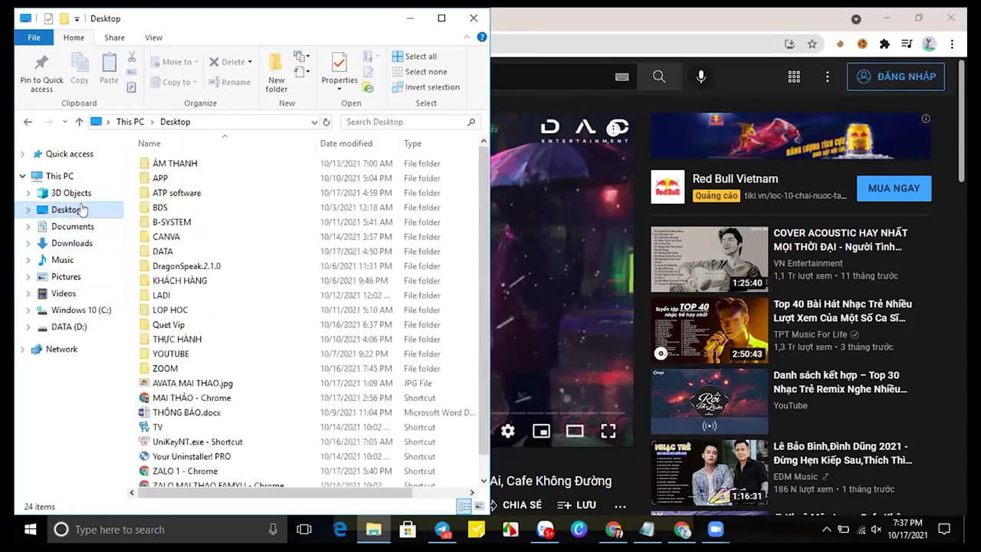
left_click(189, 193)
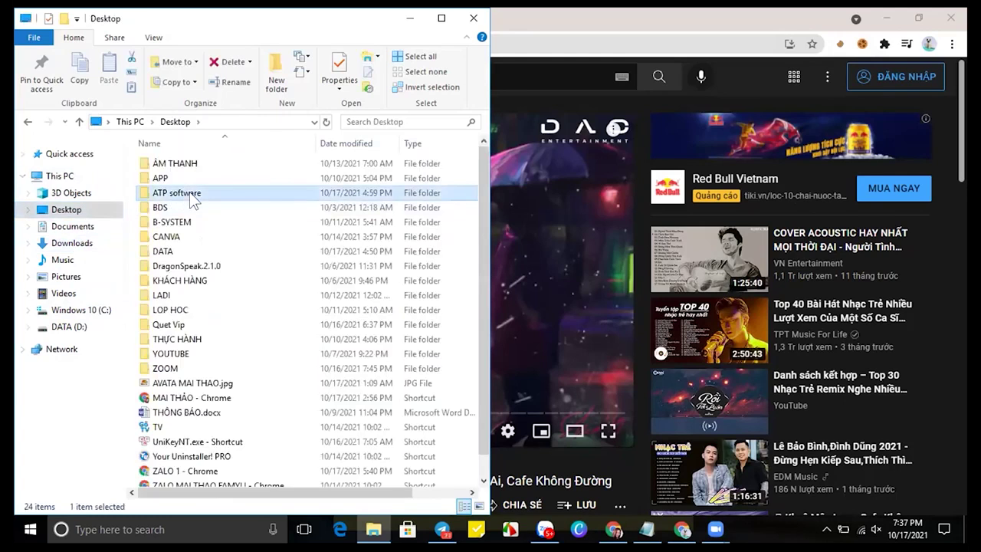
double_click(190, 193)
left_click(189, 165)
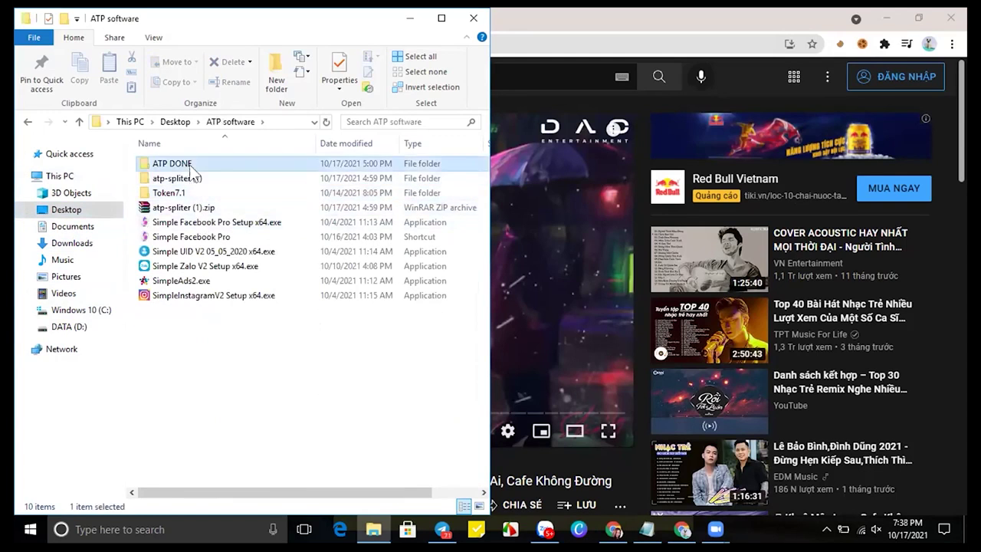
double_click(190, 165)
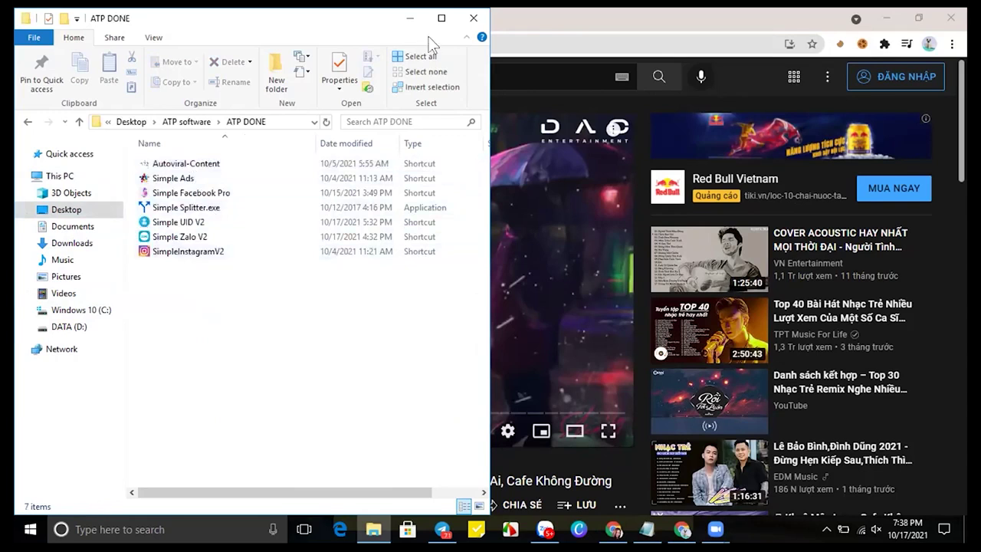
mouse_move(272, 210)
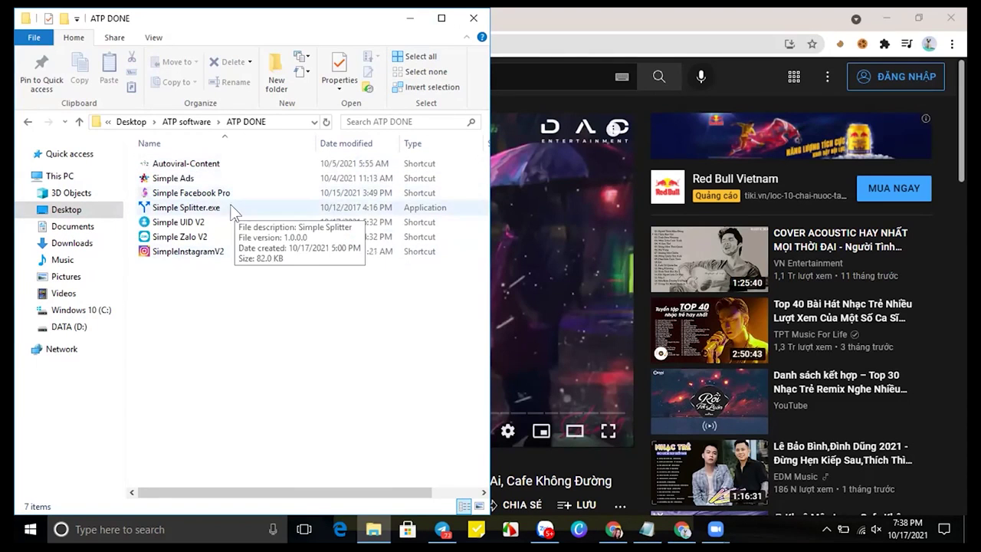
left_click(442, 18)
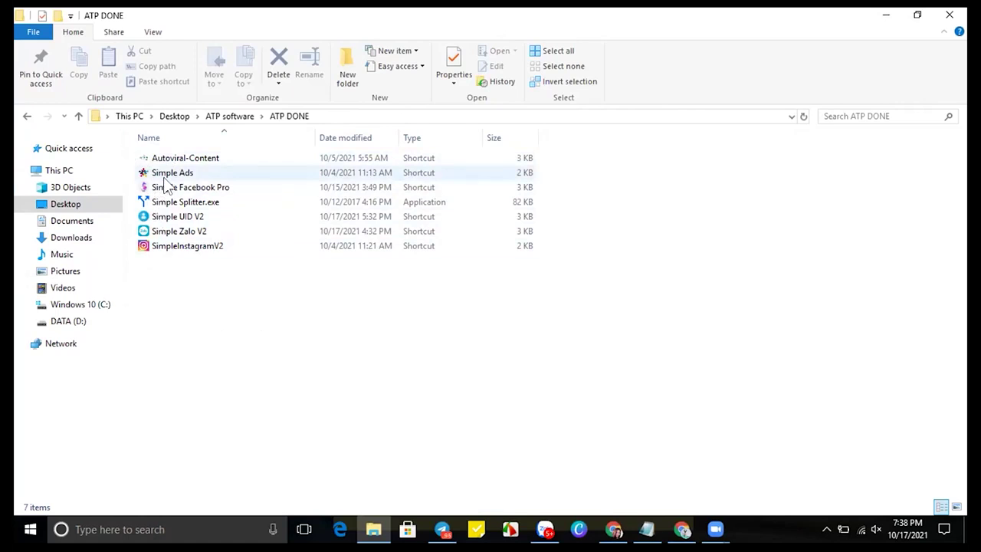
left_click(190, 162)
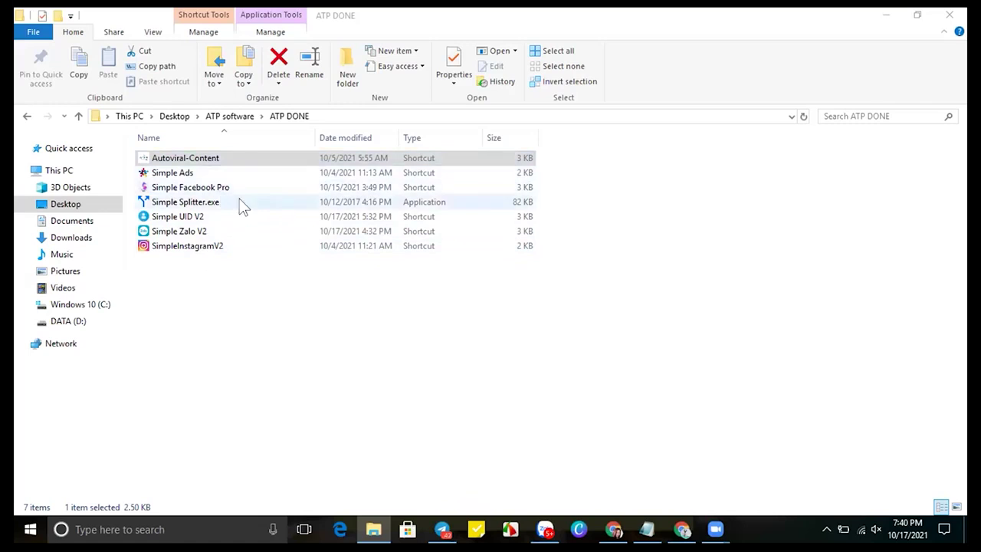
left_click(237, 190)
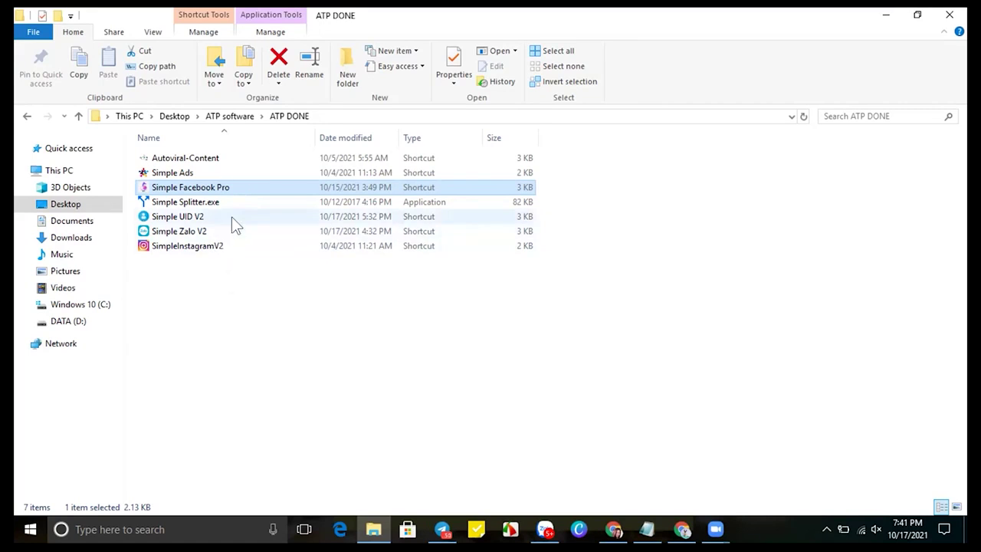
left_click(232, 217)
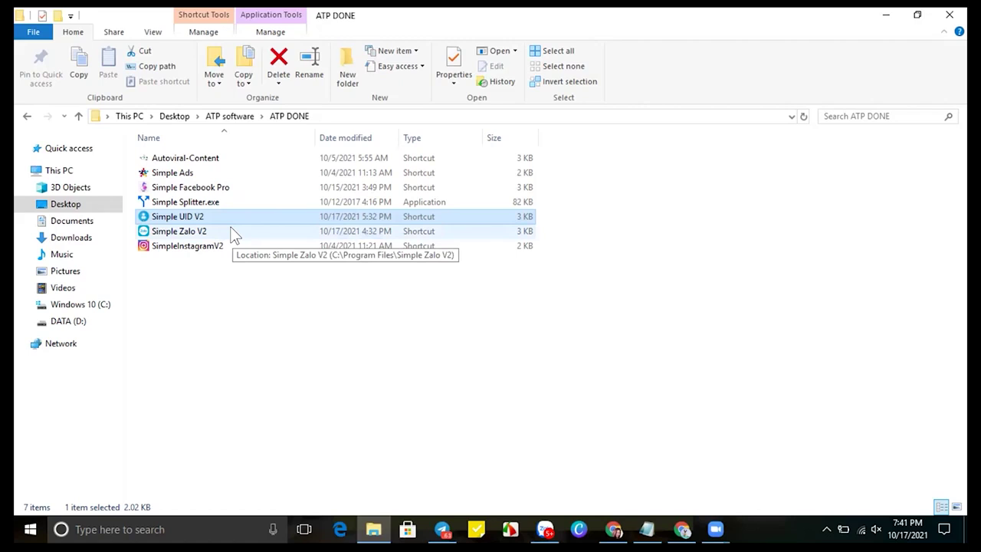
left_click(233, 231)
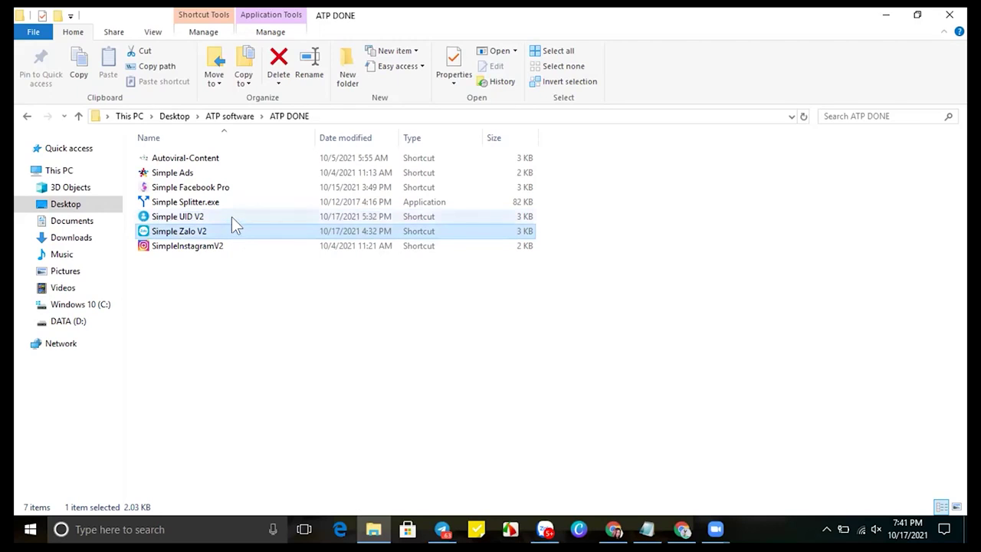
left_click(233, 216)
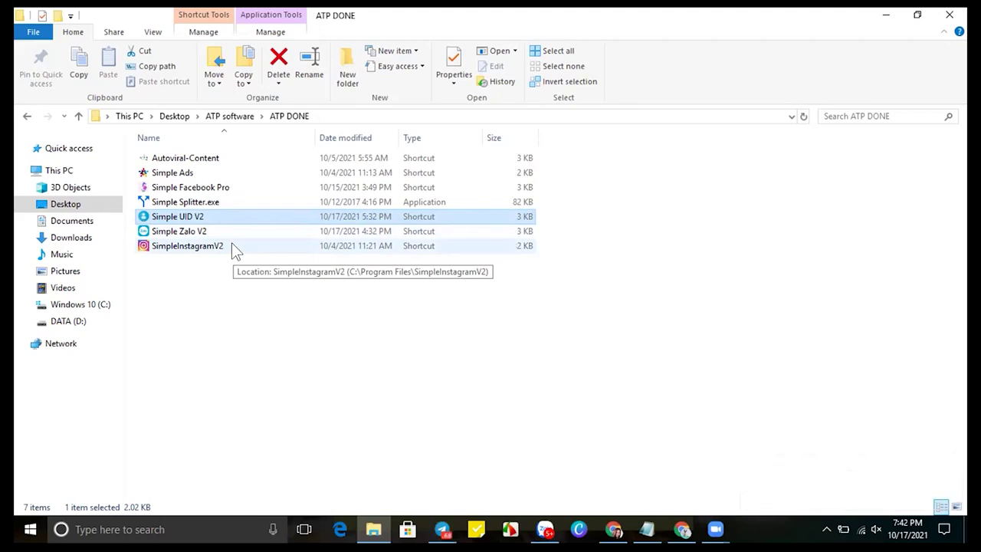
left_click(253, 290)
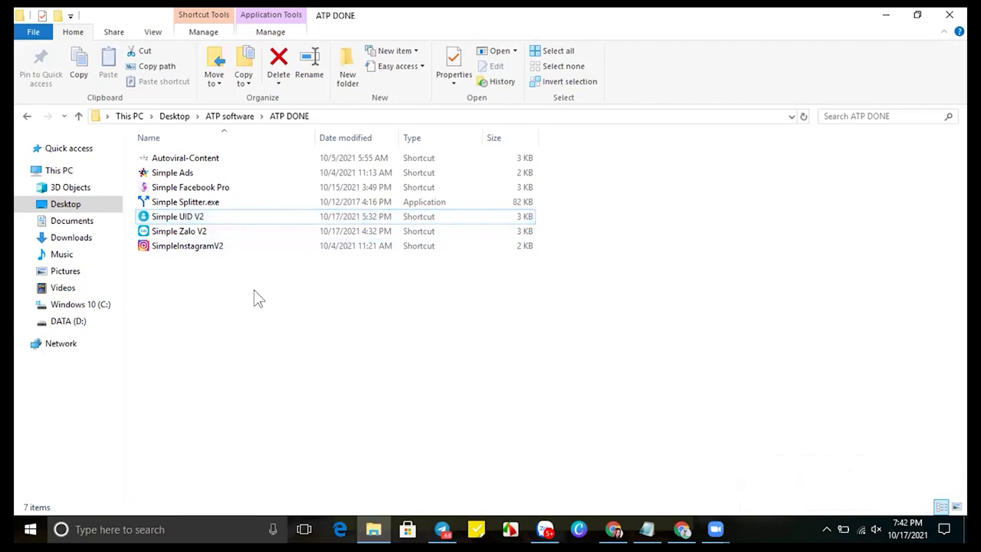
Launch Simple UID V2 from its shortcut in the ATP DONE folder
left_click(245, 223)
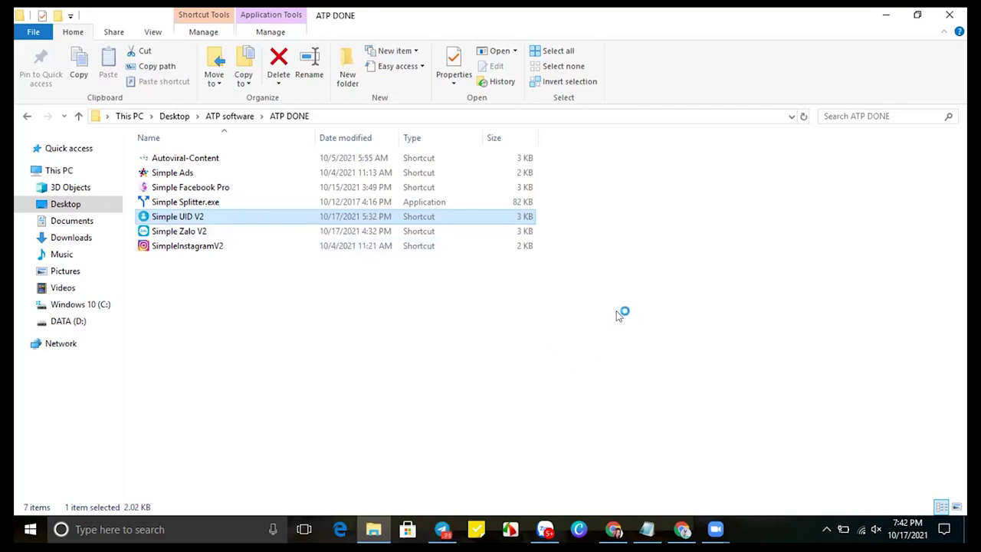
double_click(303, 219)
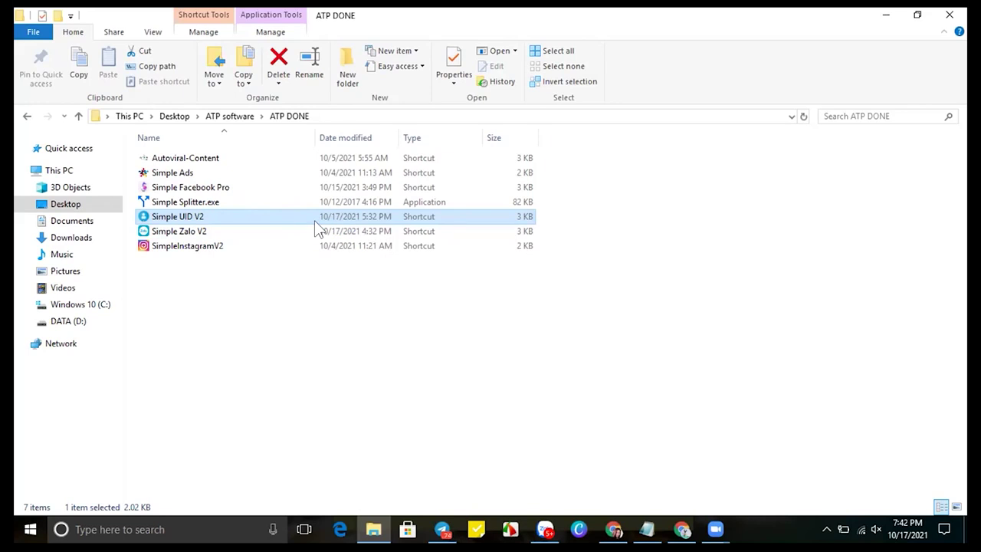
right_click(314, 220)
left_click(336, 201)
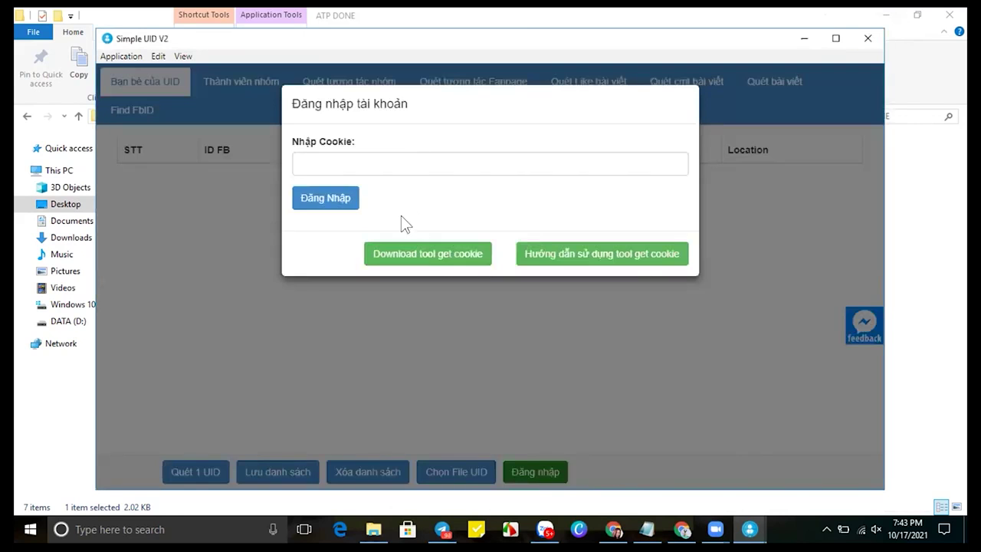
Maximize the Simple UID V2 window and open the account login form with the cookie field ready for entry
left_click(241, 345)
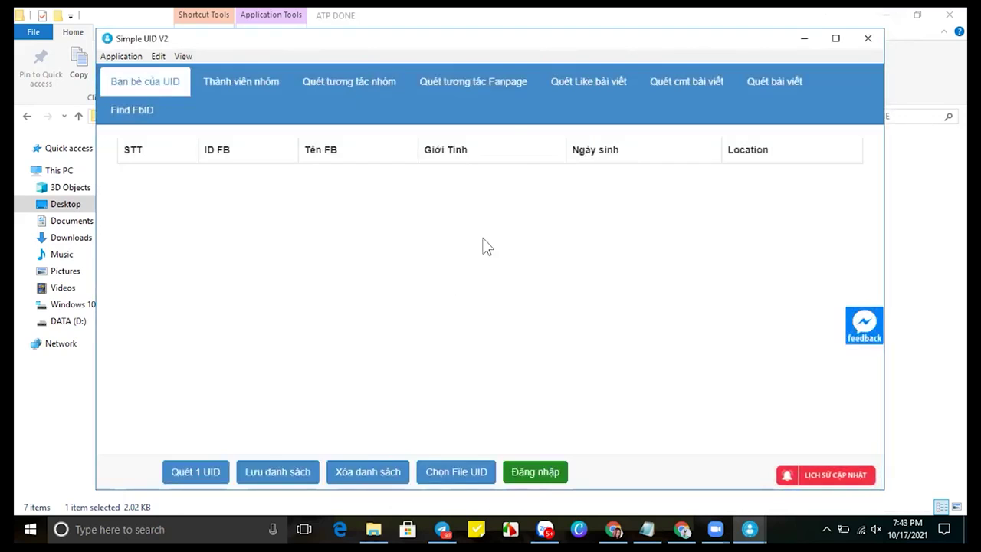
left_click(832, 39)
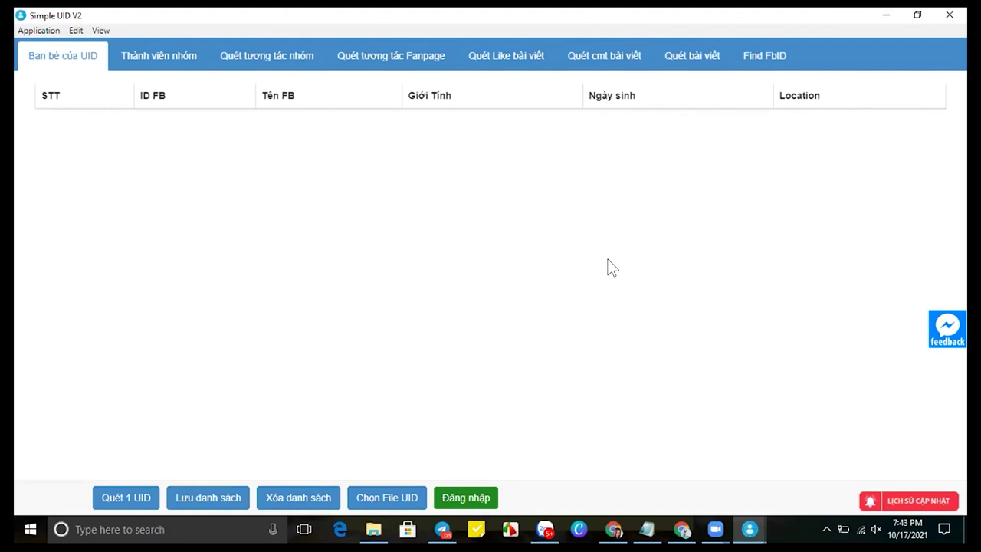
left_click(465, 496)
left_click(495, 141)
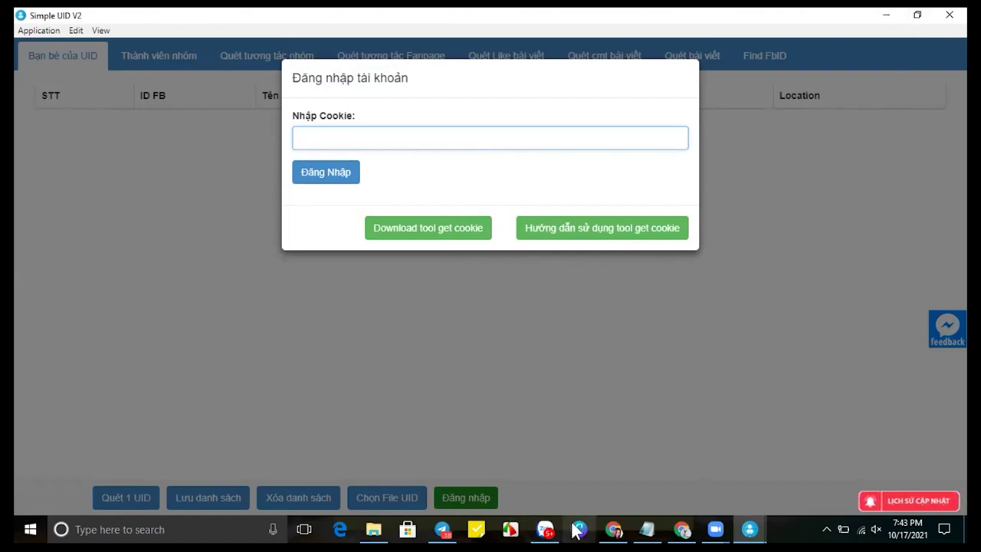
Switch to the Chrome window showing the ATP Software site and reload atpsoftware.vn
mouse_move(552, 531)
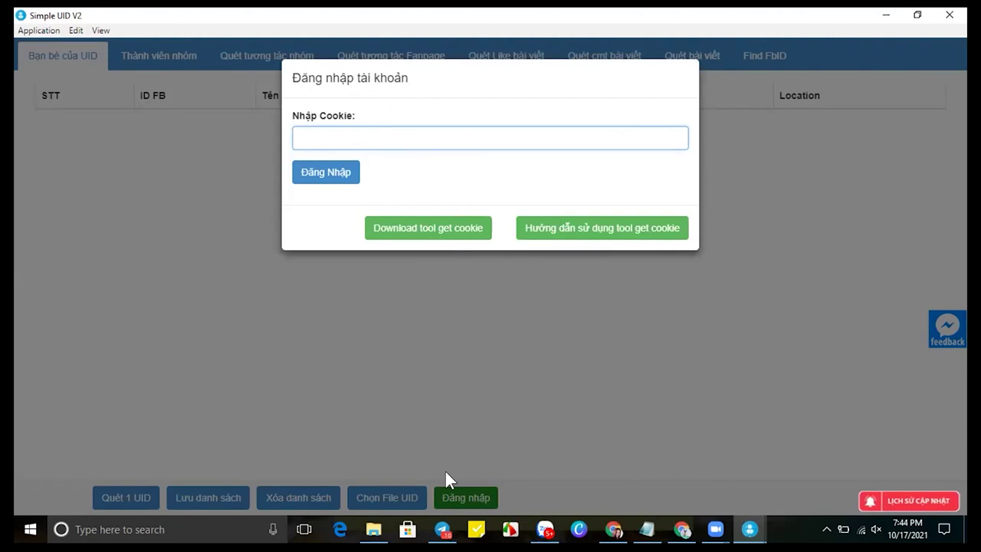
left_click(613, 528)
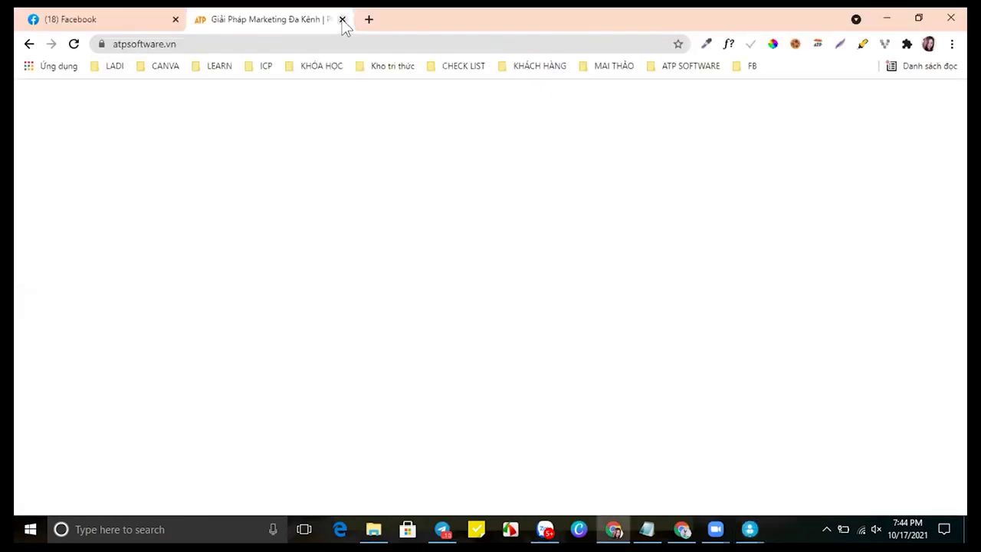
left_click(349, 37)
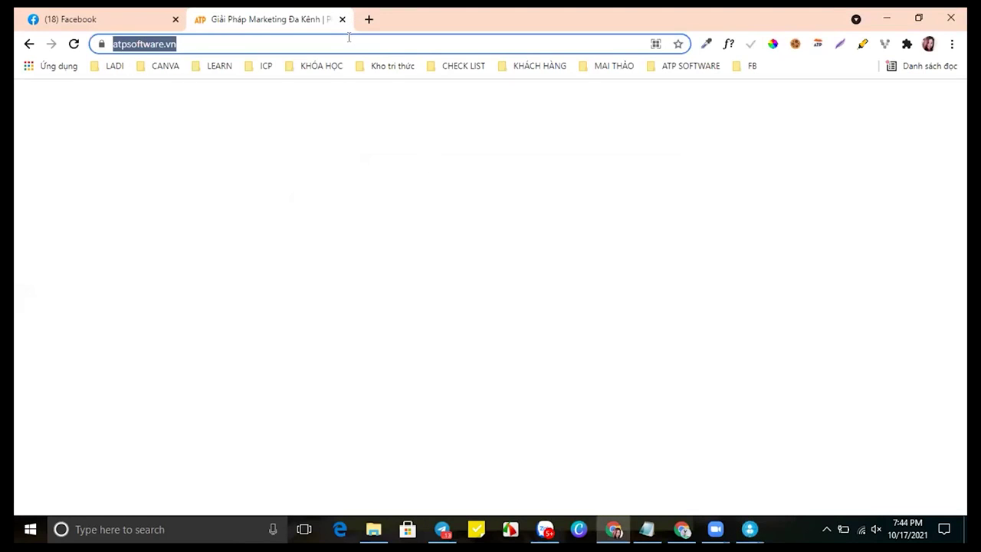
key("Return")
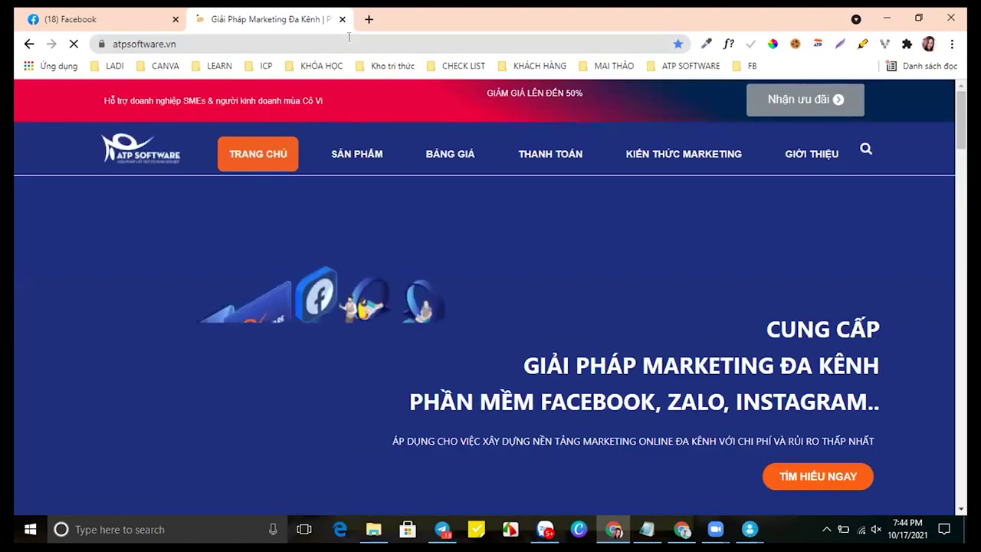
left_click(208, 42)
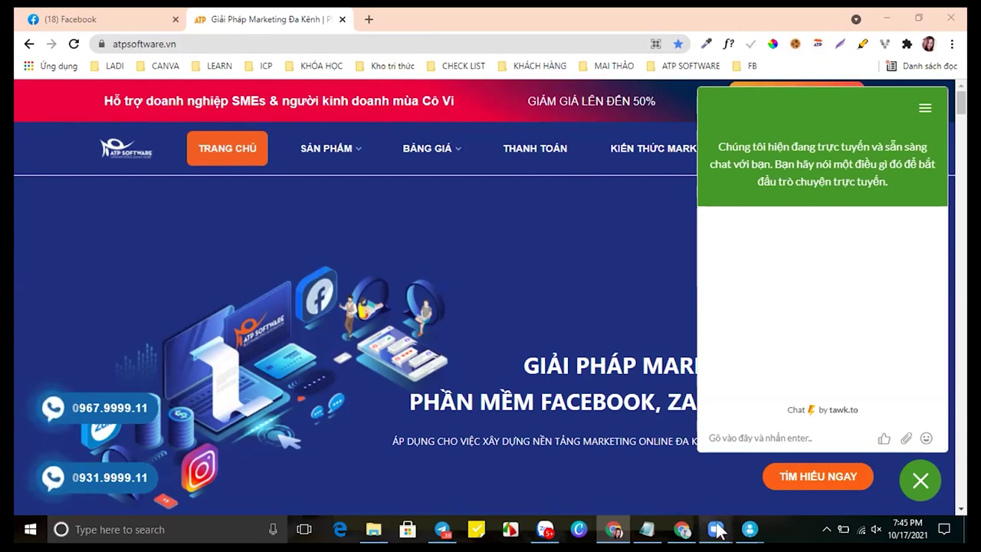
mouse_move(749, 528)
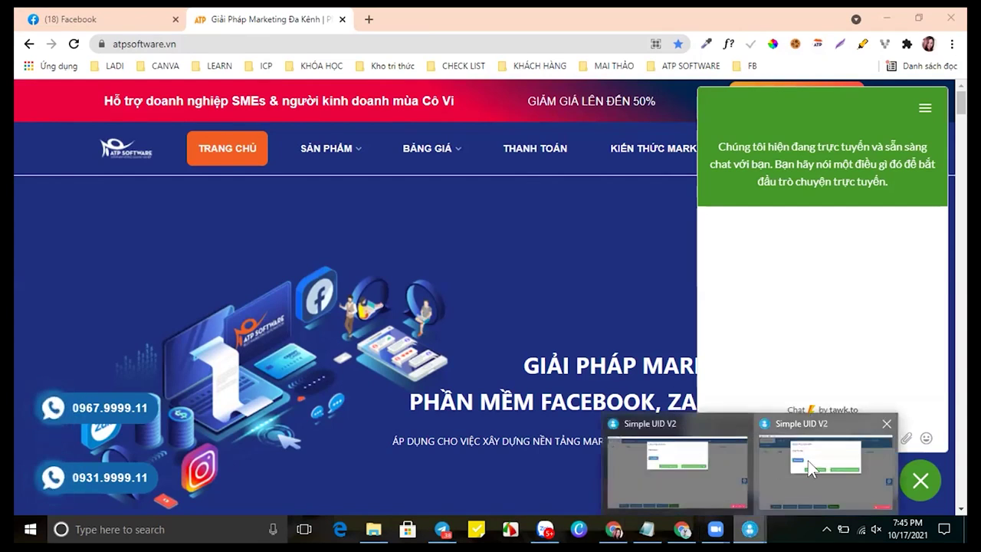
left_click(808, 460)
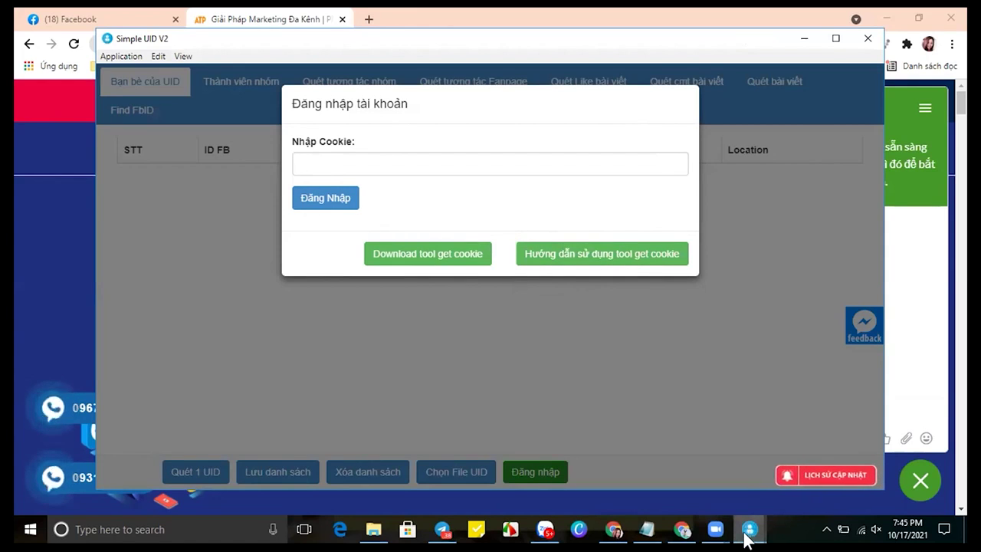
left_click(804, 38)
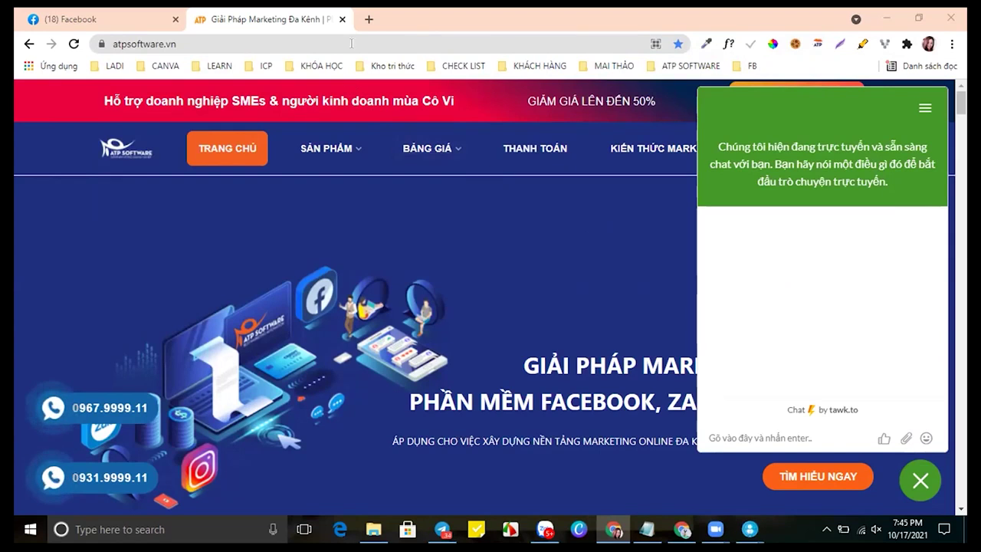
Examine the paid and free product listings on the ATP Software homepage, and minimize the browser to return to Simple UID V2
scroll(422, 214, "down", 8)
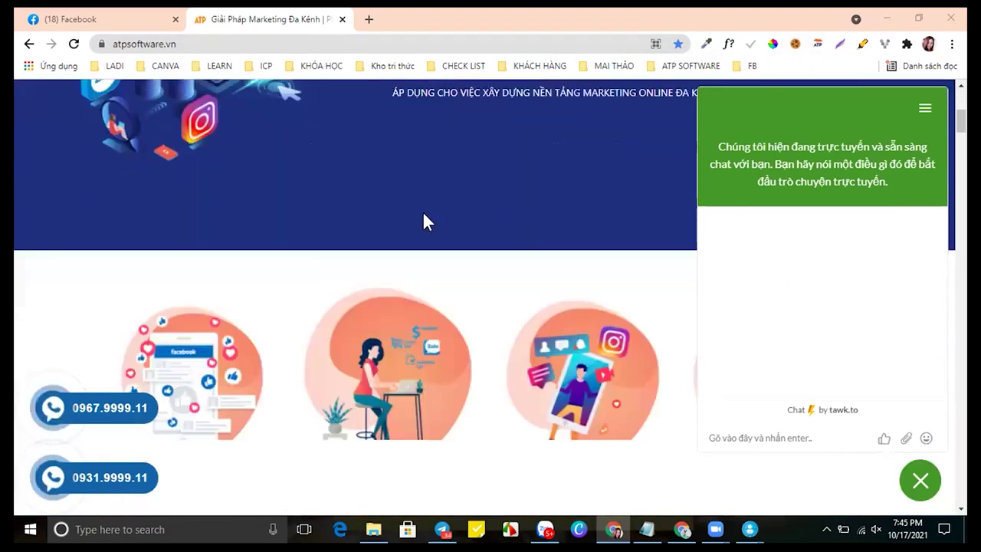
scroll(452, 224, "down", 3)
scroll(506, 230, "up", 1)
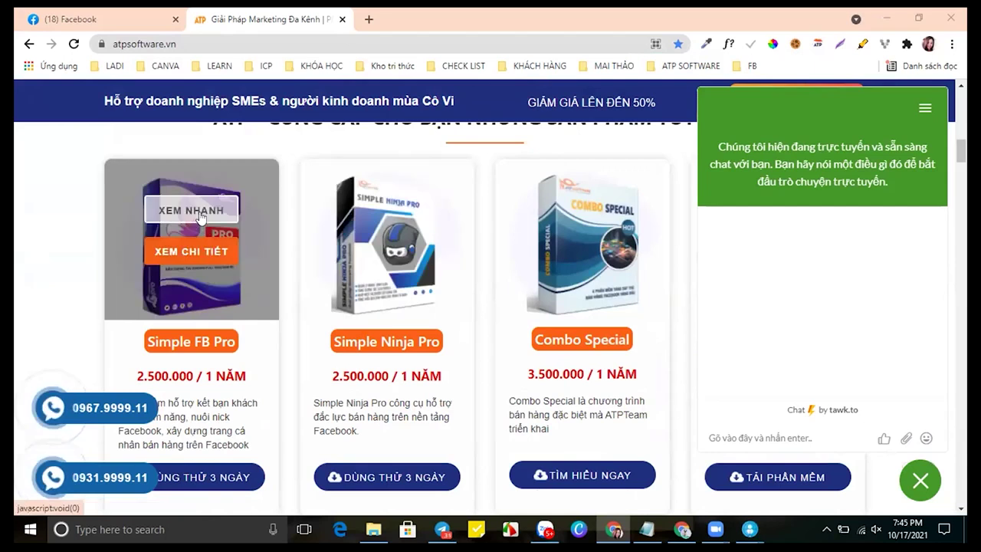
scroll(222, 376, "down", 2)
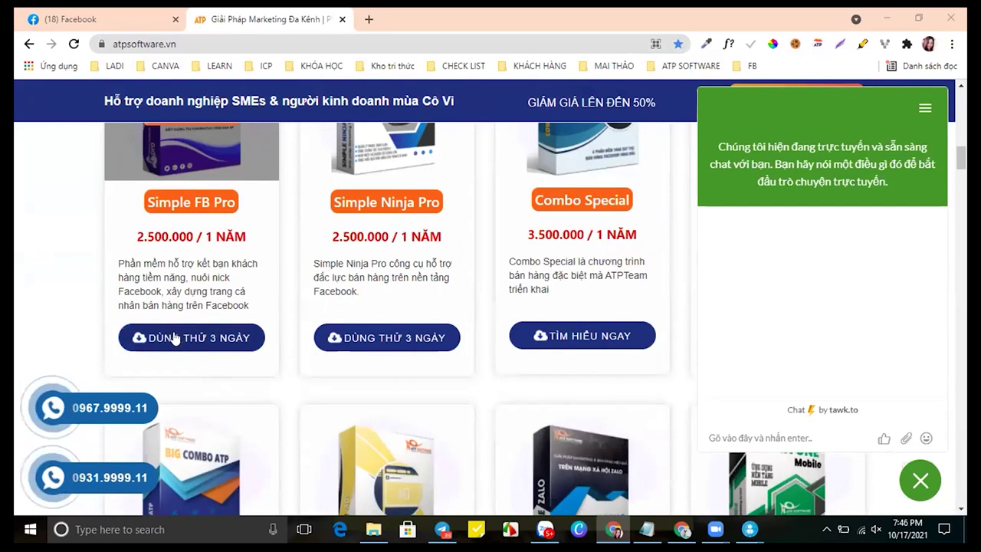
scroll(439, 316, "down", 3)
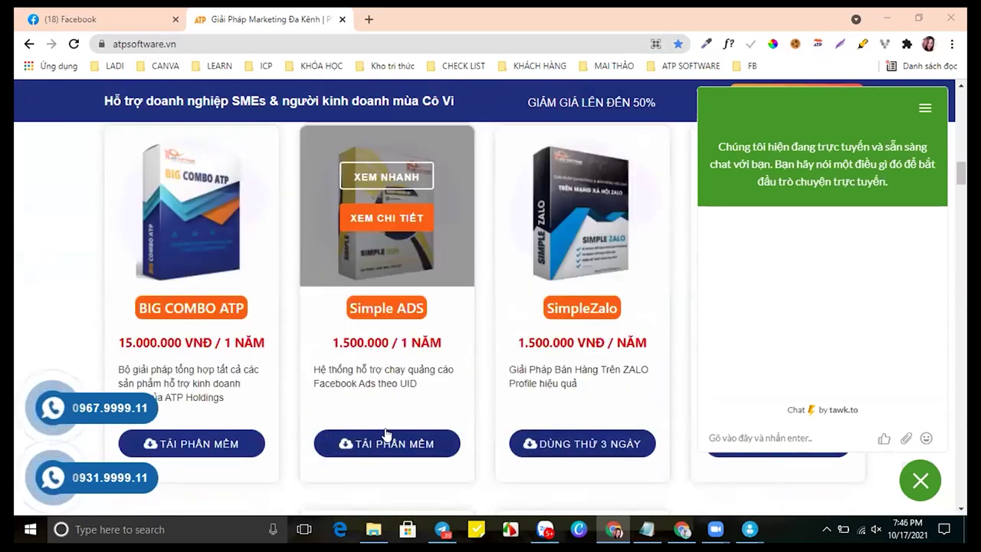
scroll(386, 435, "down", 4)
scroll(387, 421, "down", 3)
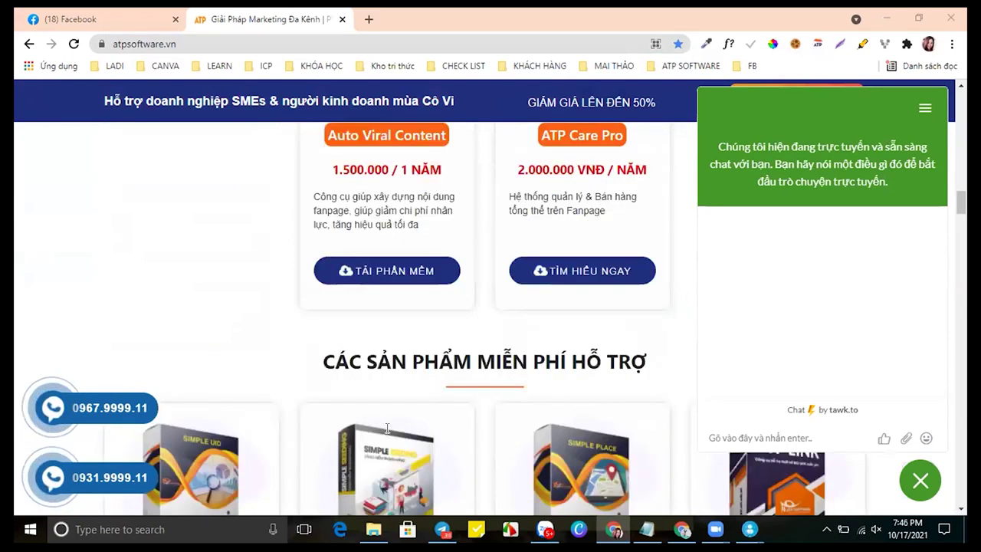
scroll(389, 307, "up", 12)
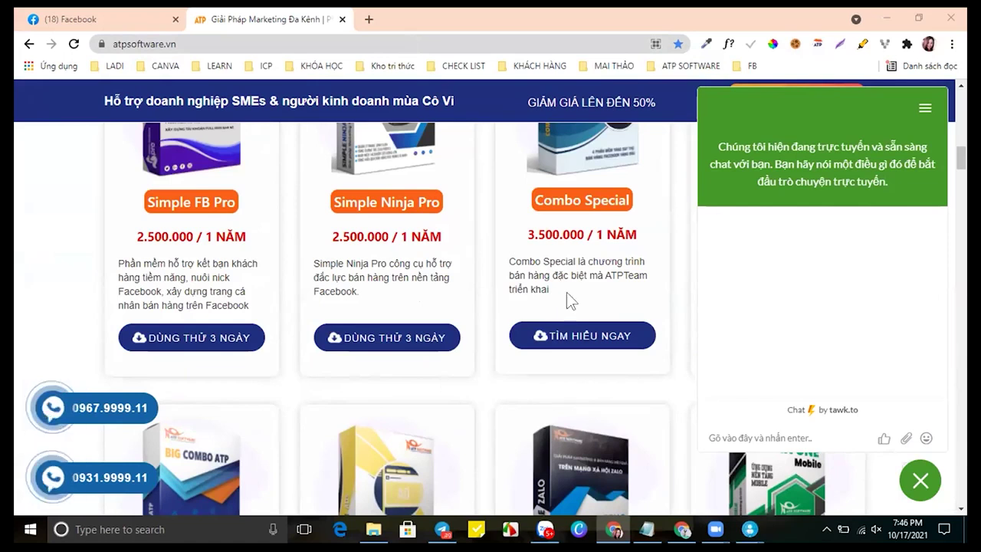
left_click(885, 18)
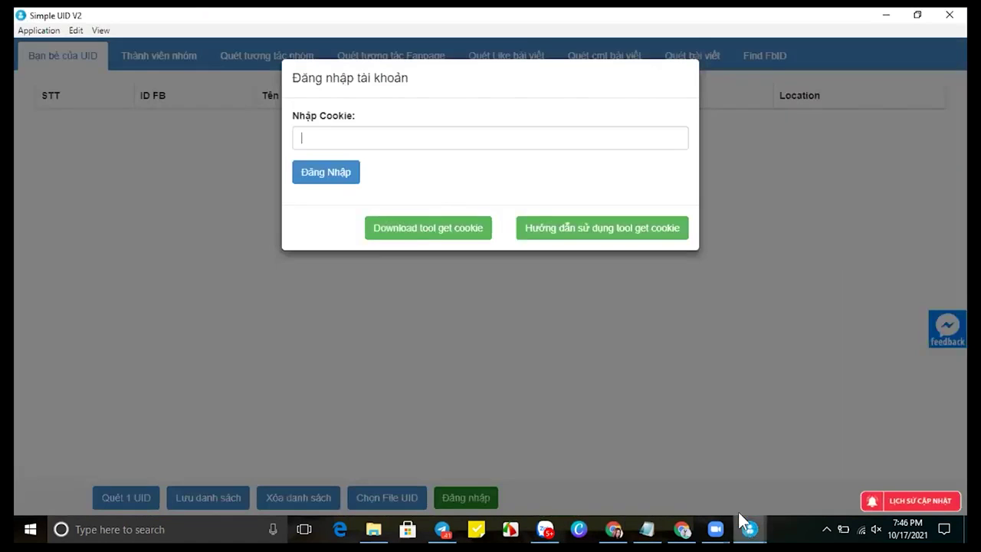
left_click(541, 322)
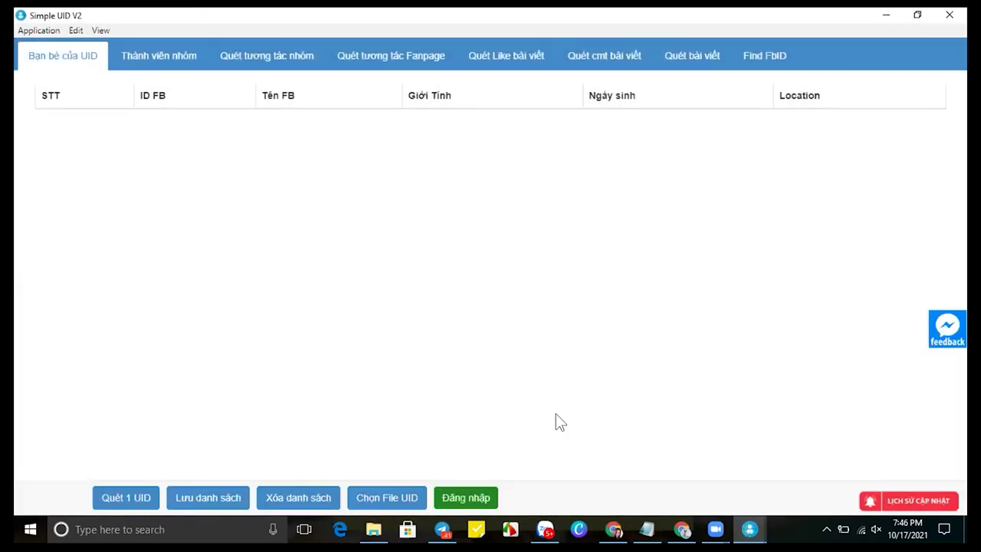
left_click(475, 498)
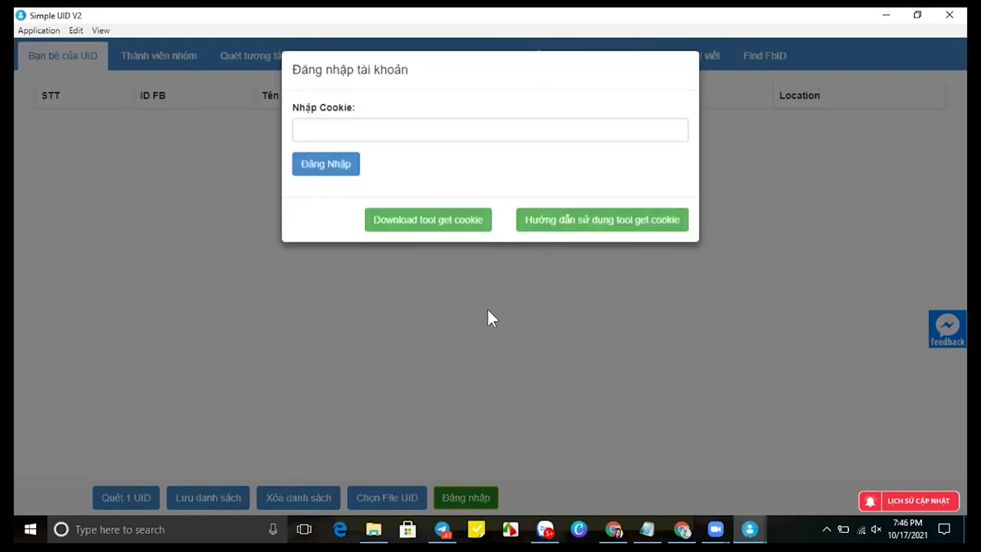
left_click(417, 140)
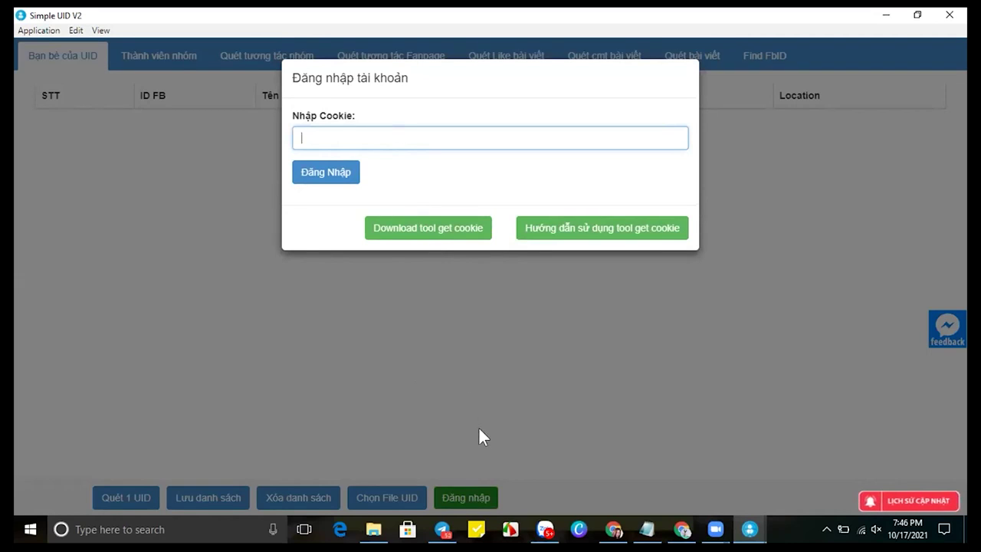
left_click(464, 388)
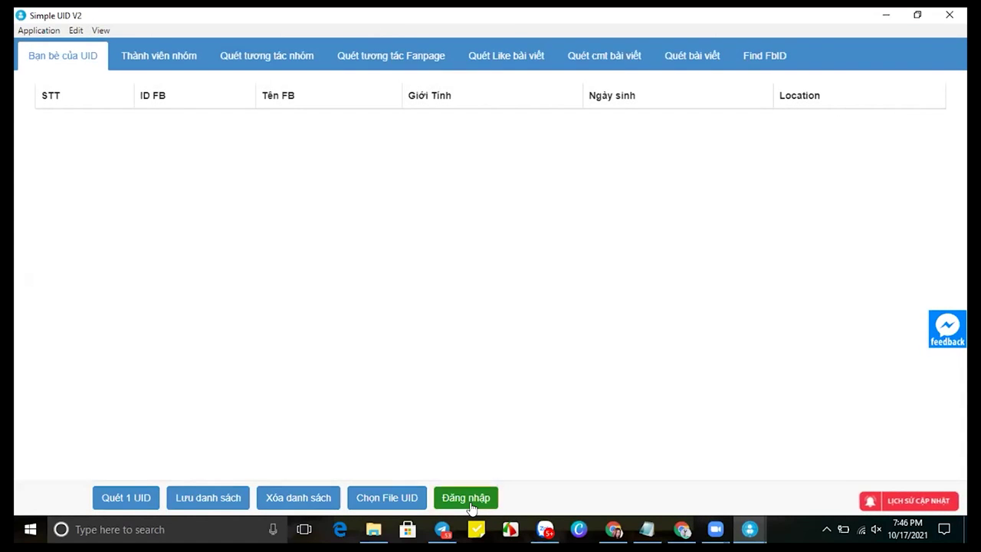
left_click(466, 498)
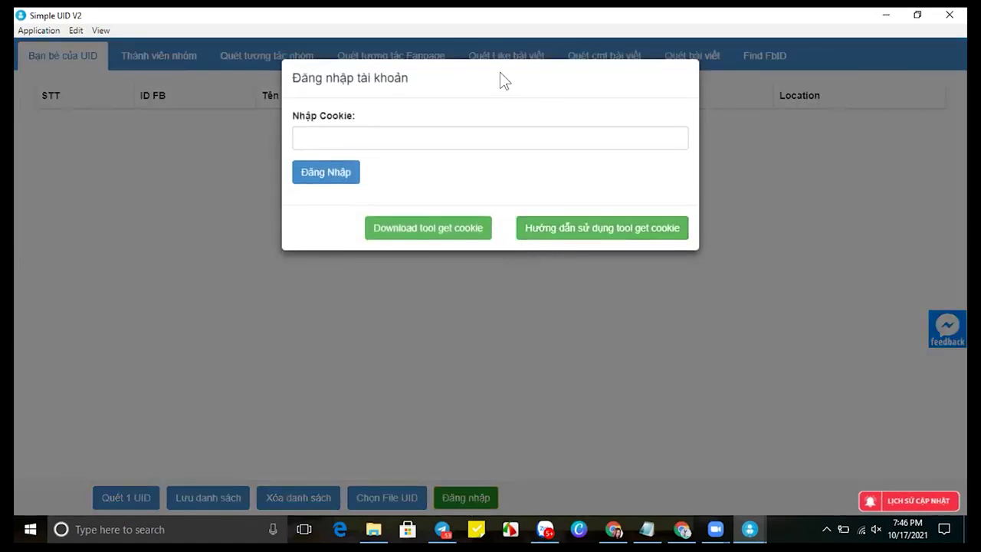
left_click(457, 138)
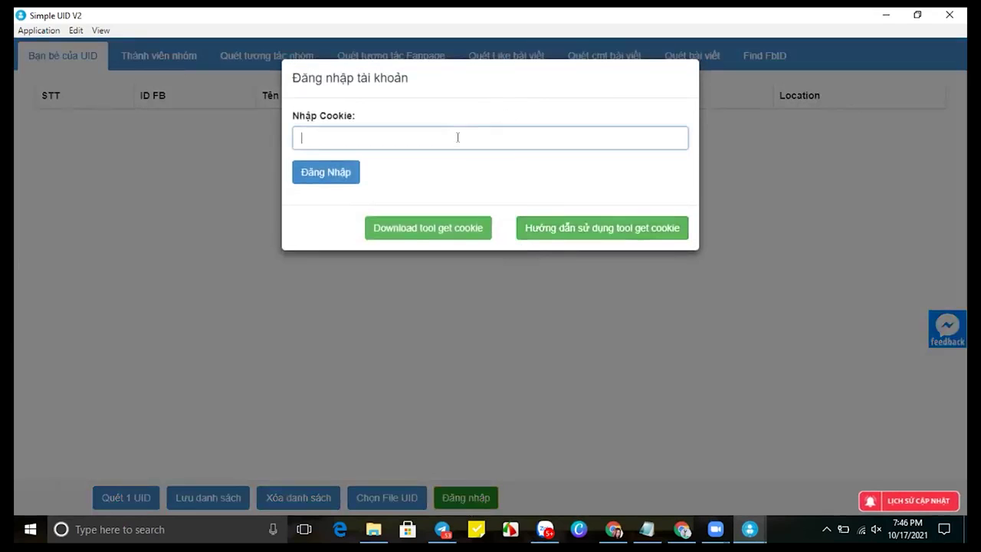
left_click(383, 321)
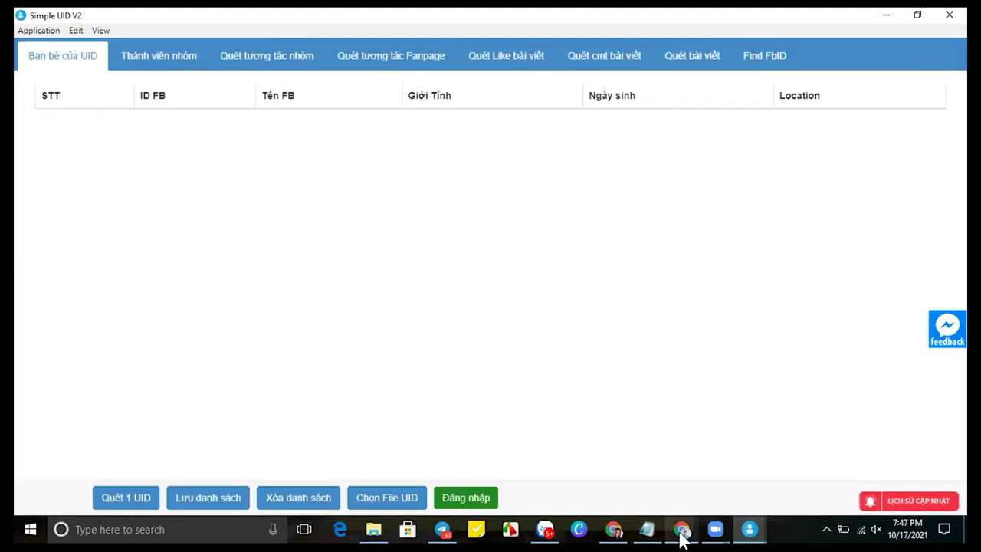
Switch to the Chrome window with Facebook and YouTube, close the YouTube tab, and go to the Facebook home page
left_click(681, 534)
left_click(140, 23)
left_click(252, 21)
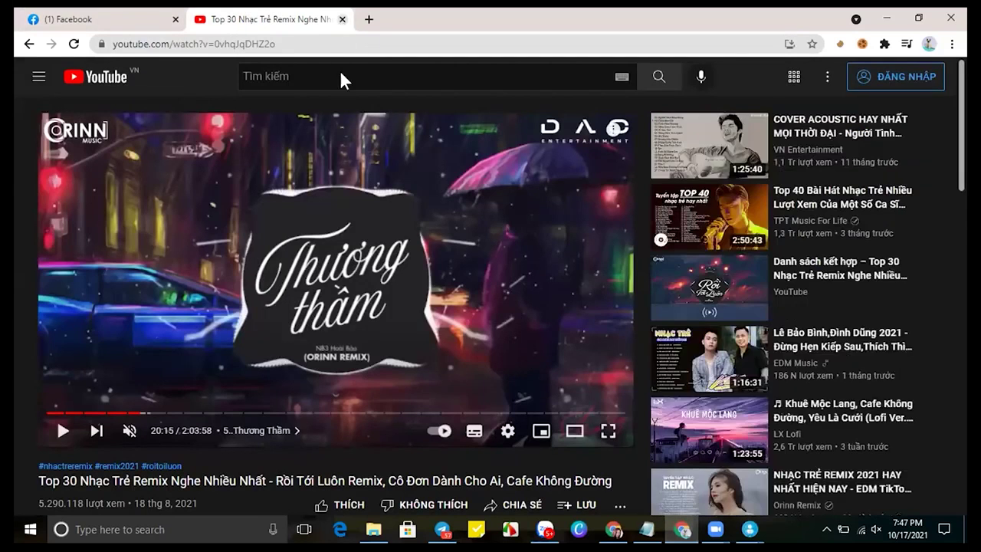
left_click(342, 19)
scroll(490, 184, "up", 5)
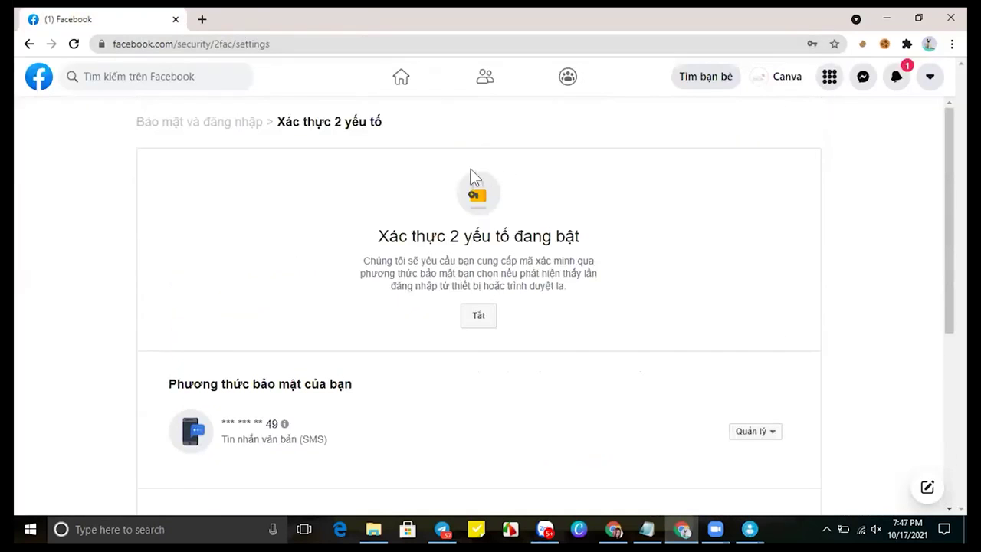
left_click(402, 80)
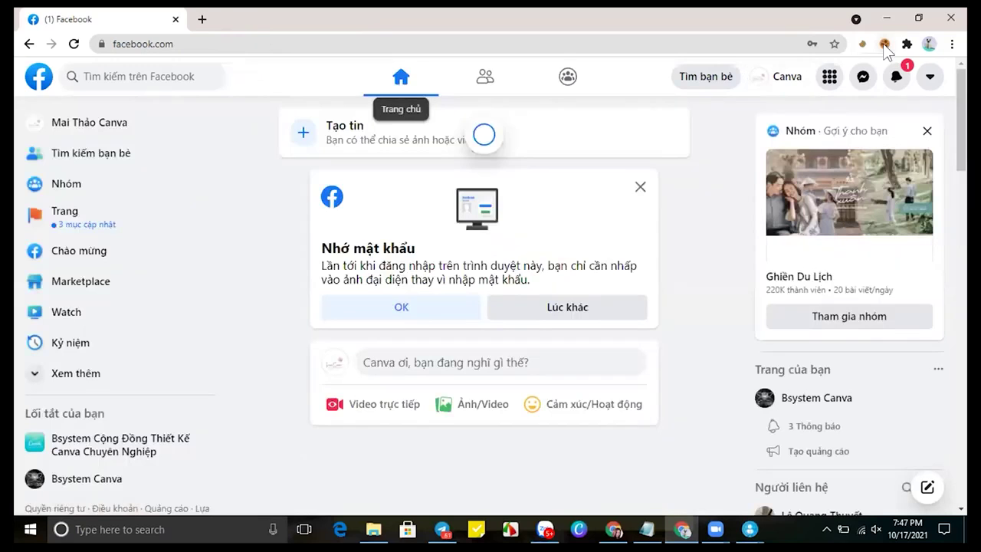
Open the browser's extension management page and examine the installed Get Cookie ATPSoftware extension
left_click(907, 44)
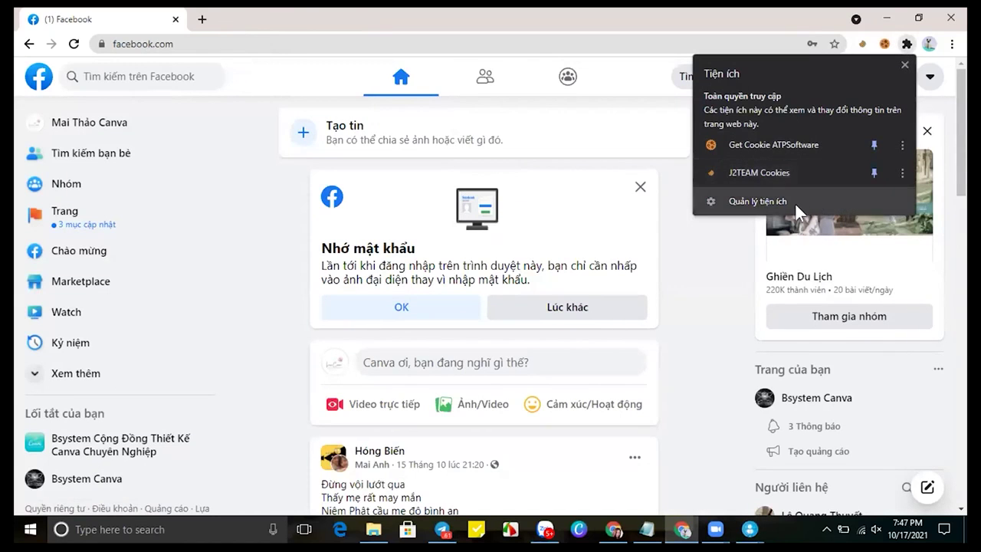
left_click(757, 202)
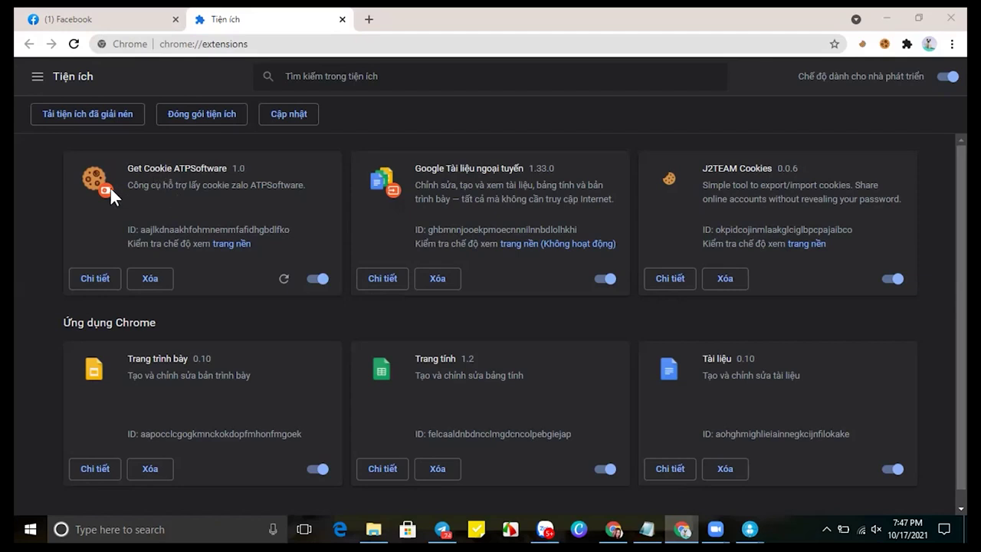
left_click(139, 20)
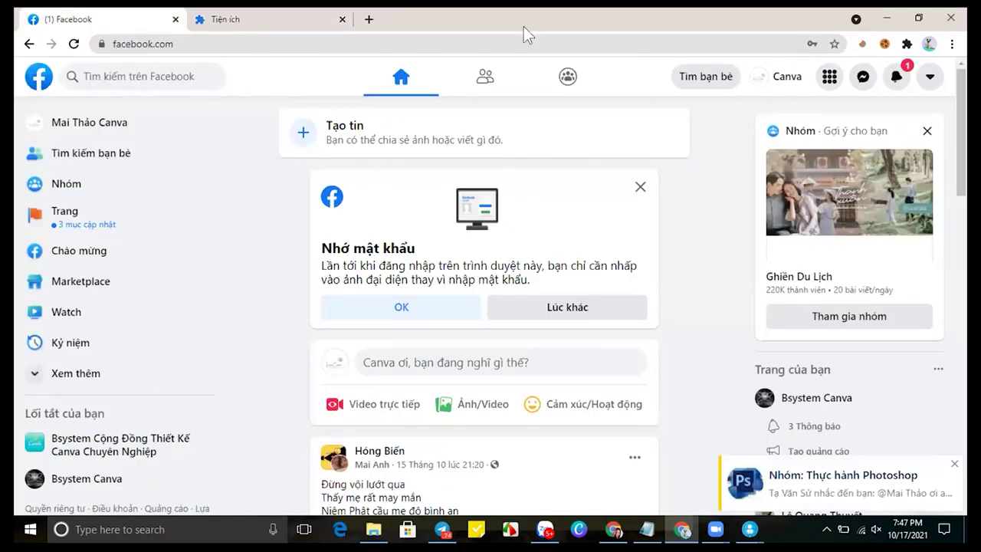
left_click(227, 23)
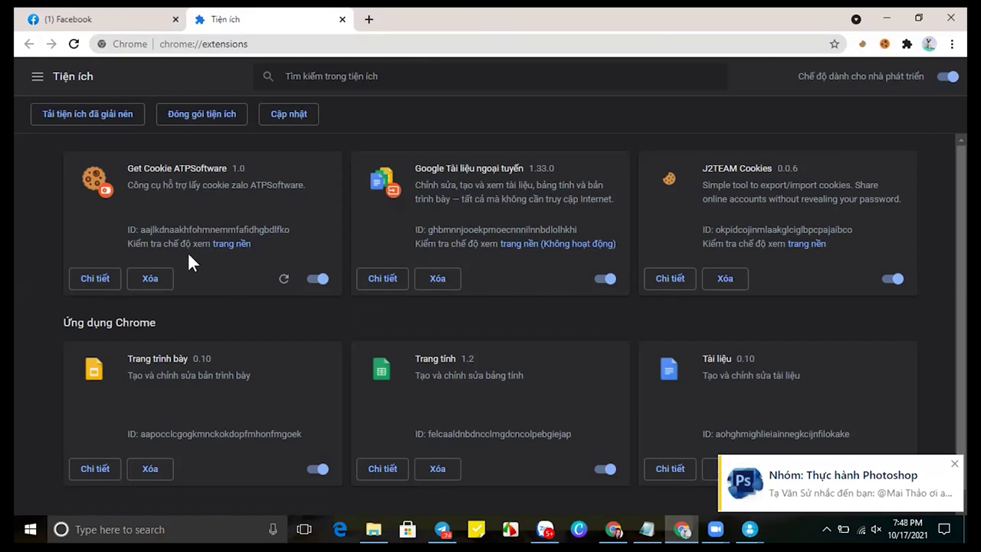
Switch to the other Chrome window's Facebook page and close the ATP Software site tab
left_click(602, 523)
left_click(114, 23)
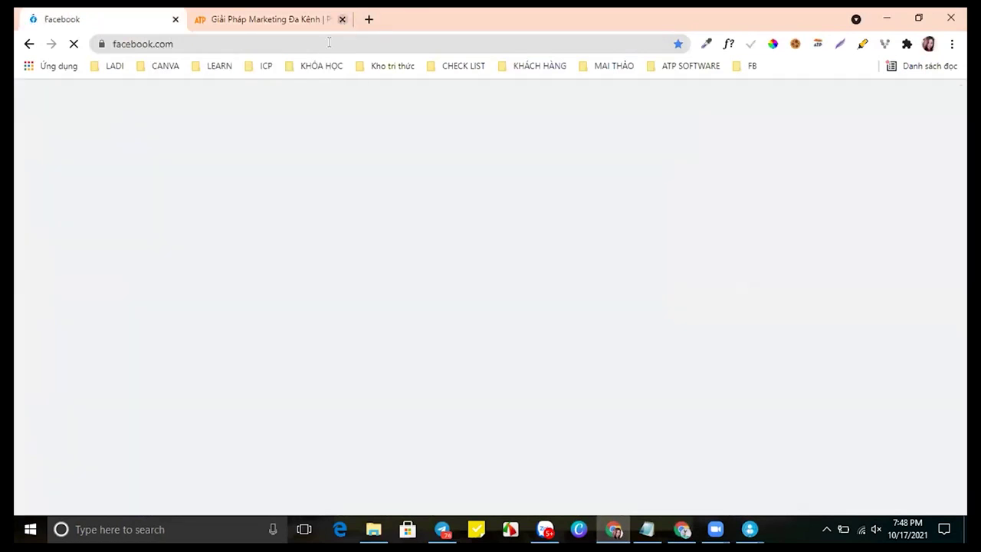
left_click(342, 19)
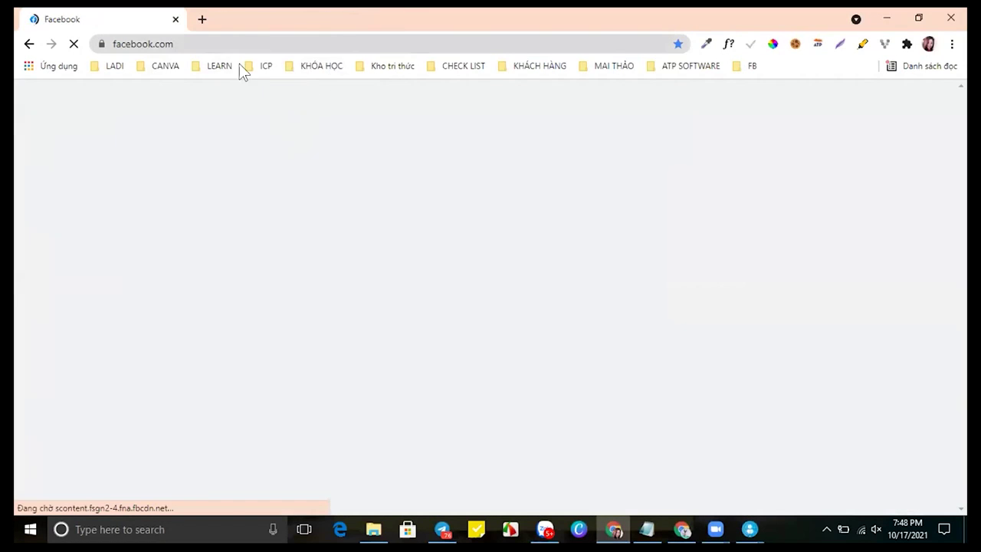
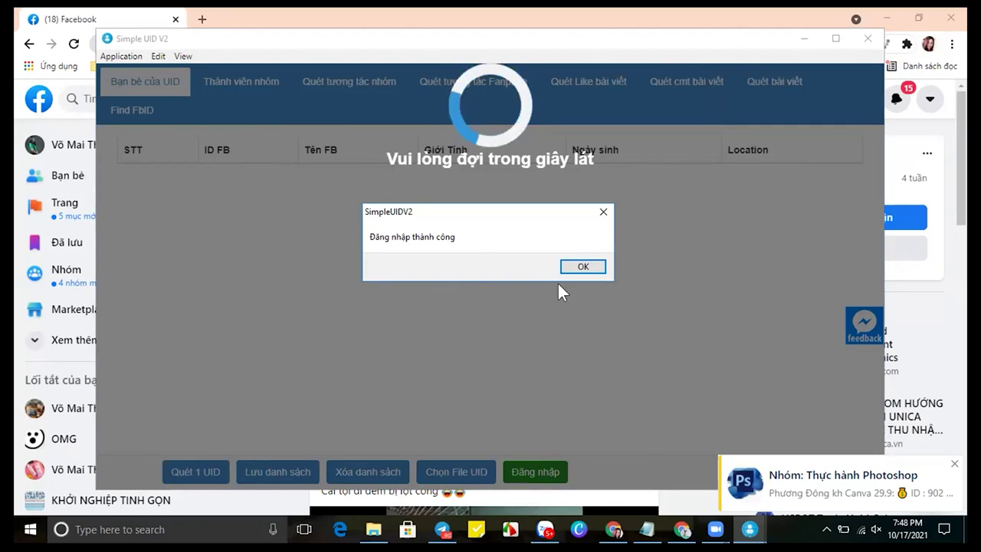
Dismiss the login message in Simple UID V2, view the Thành viên nhóm section, and minimize the window to return to Facebook
left_click(578, 267)
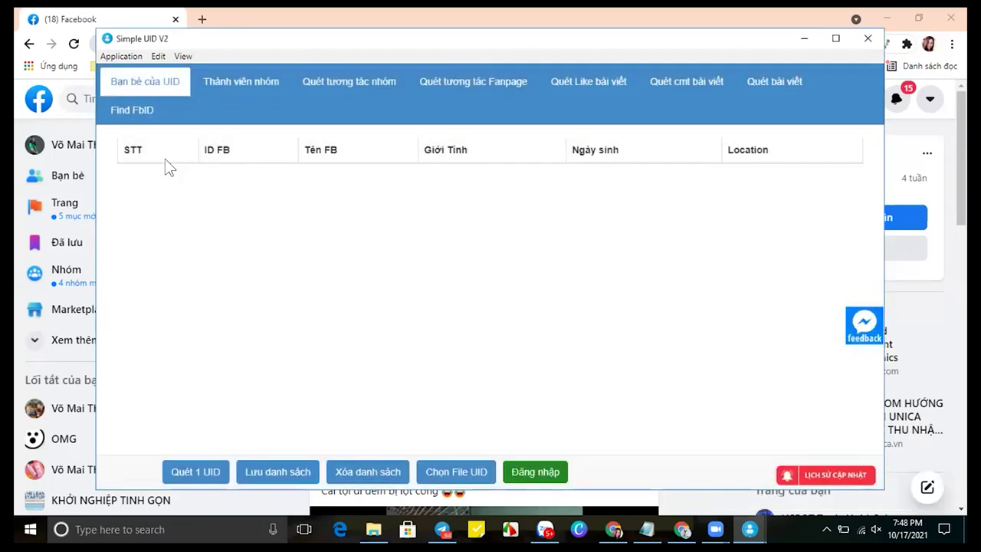
left_click(246, 82)
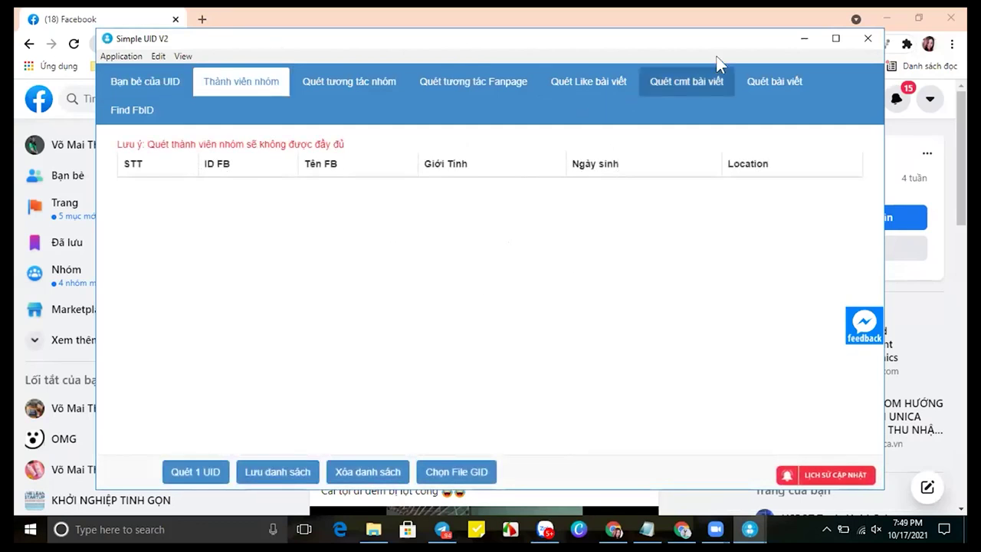
left_click(804, 38)
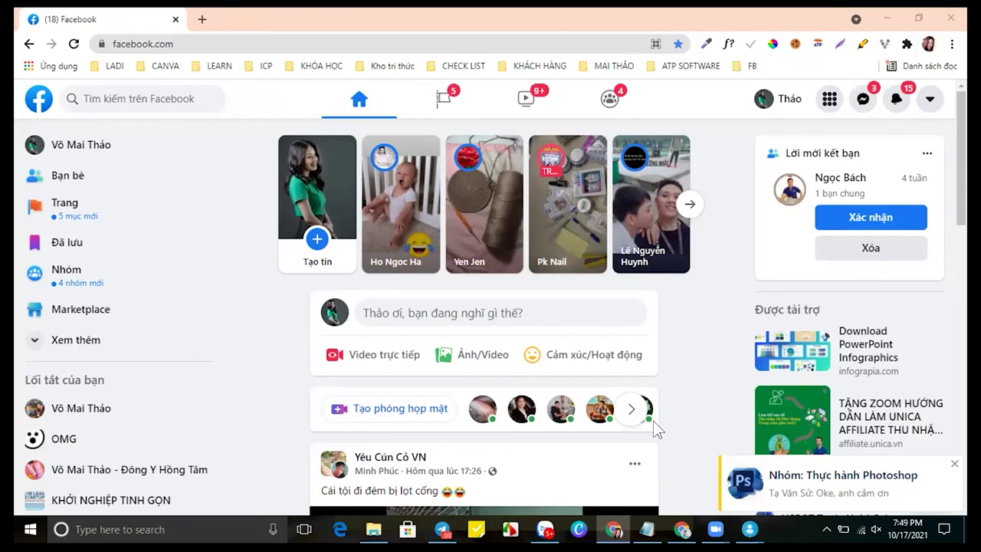
Search Facebook for "Trade BO và Forex"
left_click(90, 98)
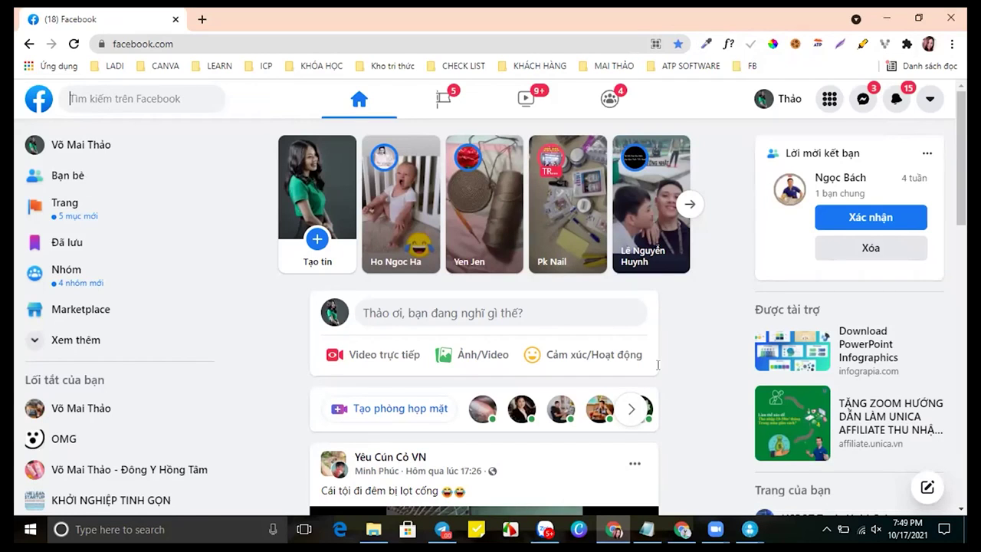
scroll(658, 364, "down", 1)
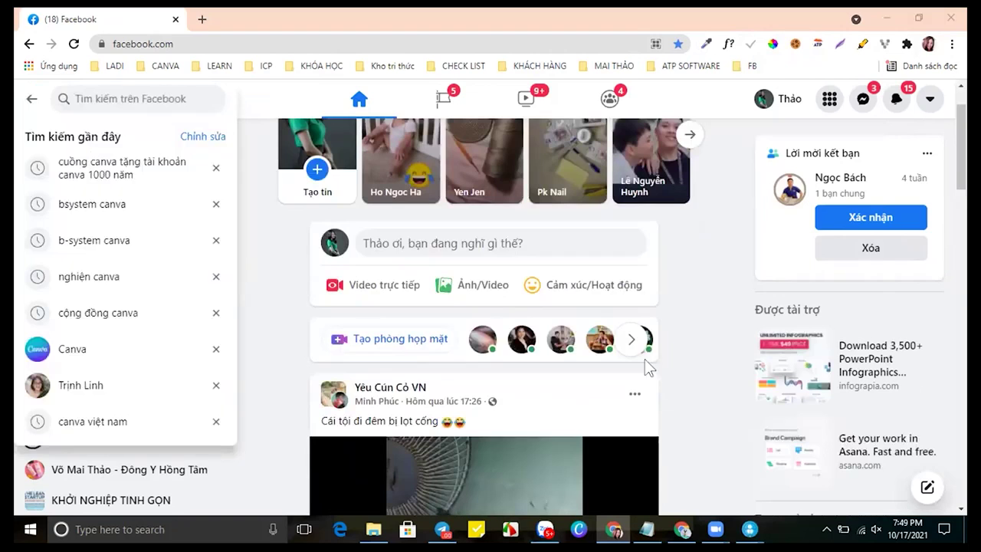
type("Trade BO và Forex")
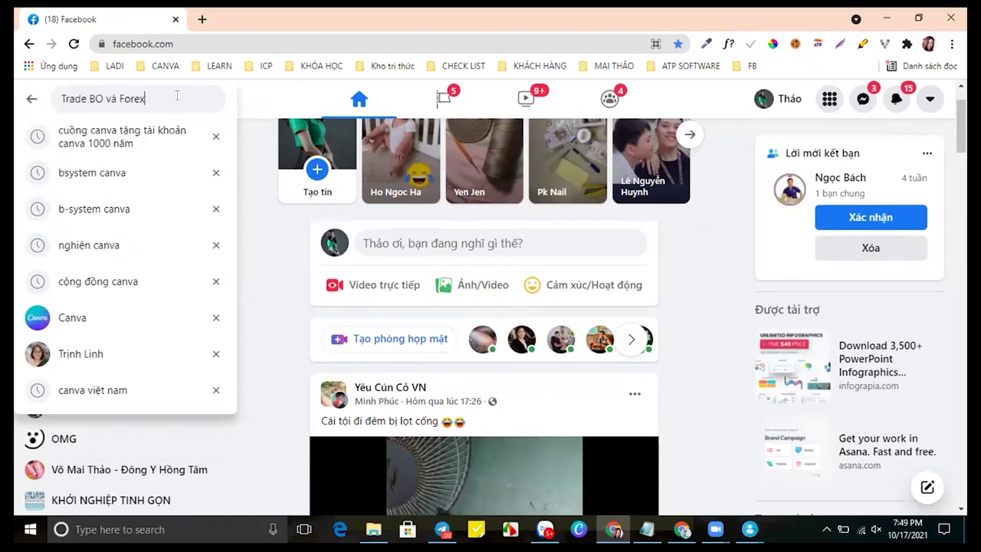
key("Escape")
key("Return")
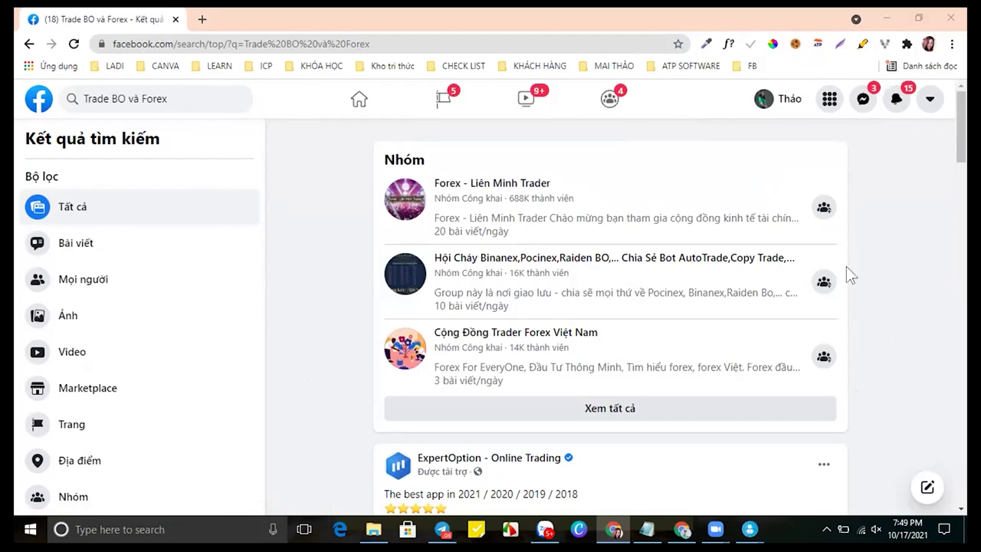
Copy the link of the Hội Cháy Binanex,Pocinex,Raiden BO group and switch to the Simple UID V2 window showing Thành viên nhóm
mouse_move(558, 263)
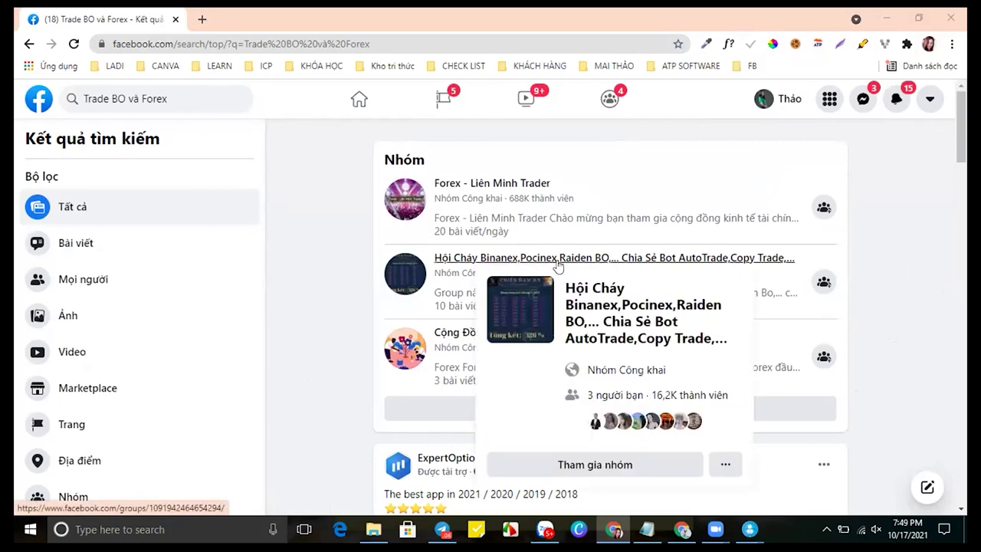
left_click(558, 263)
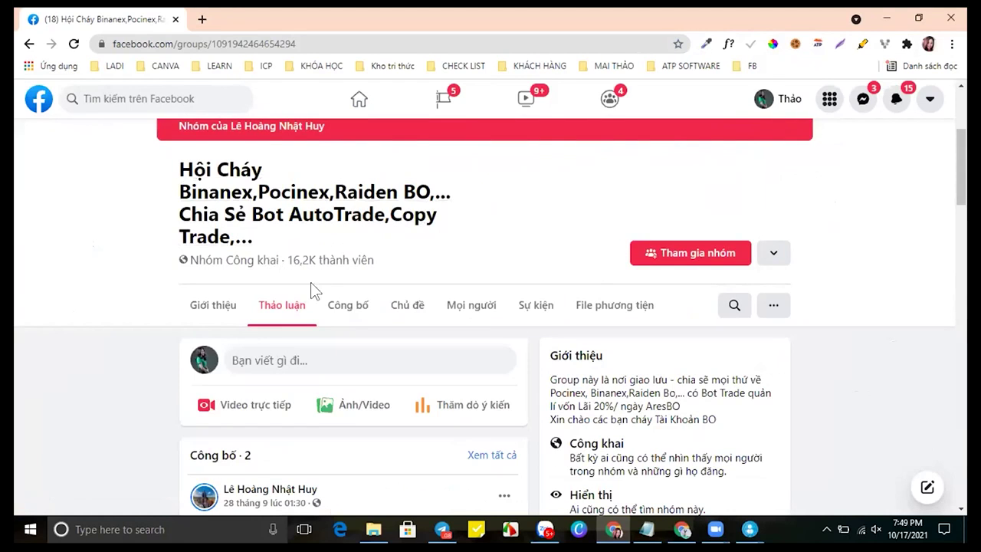
left_click(333, 39)
key("ctrl+c")
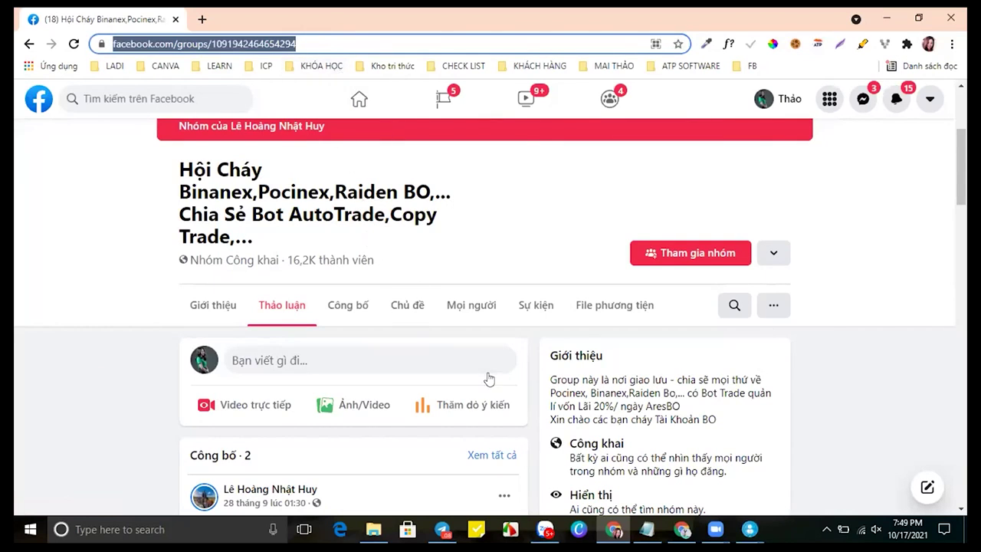
left_click(750, 529)
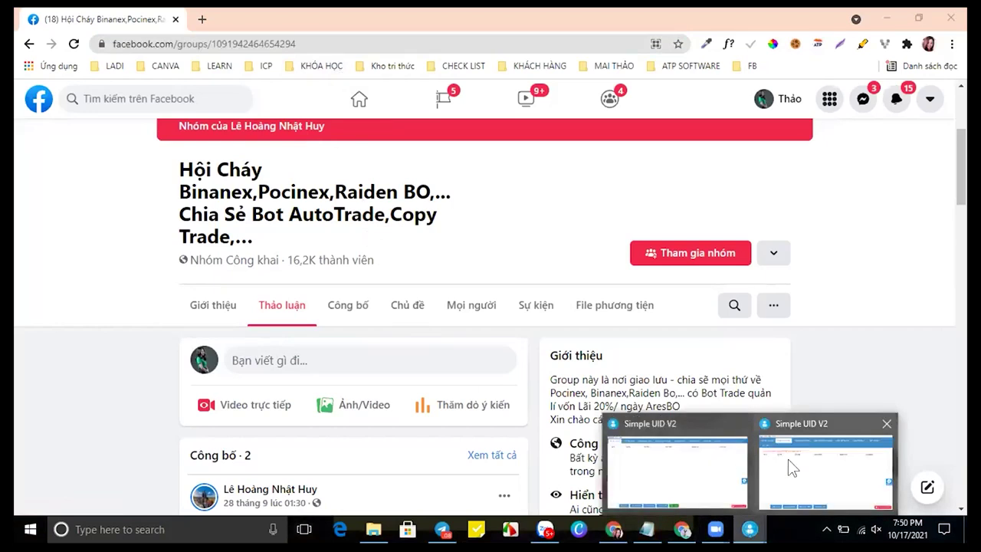
left_click(789, 461)
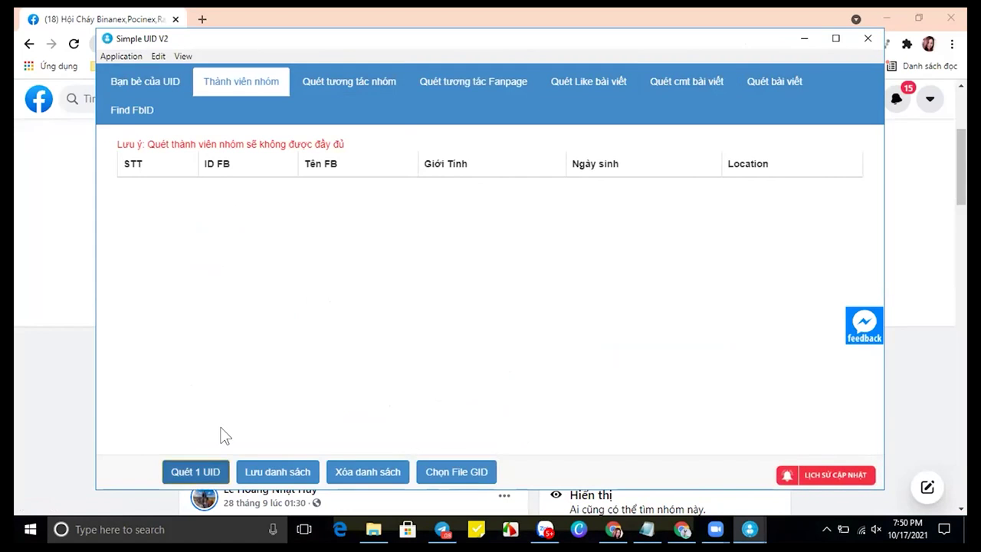
left_click(196, 469)
left_click(402, 162)
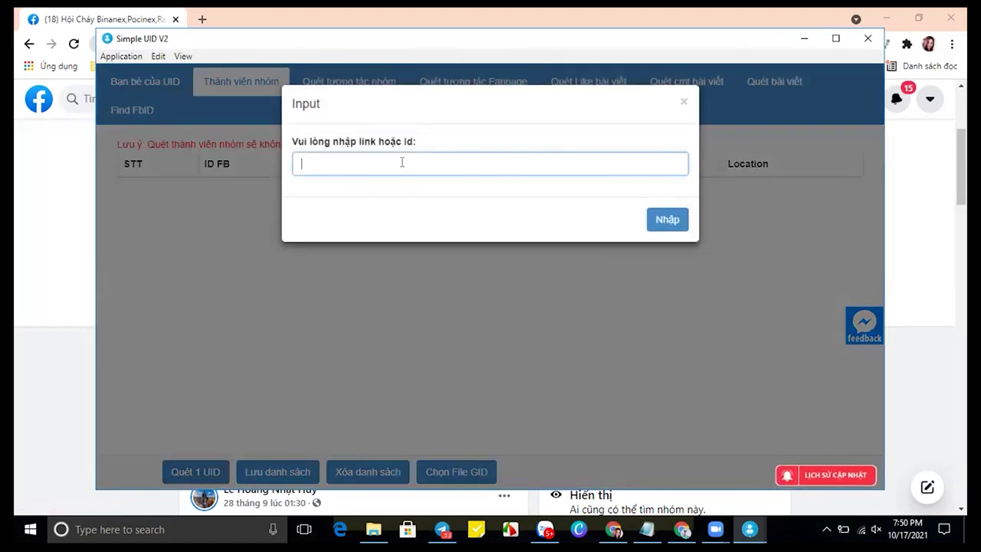
left_click(682, 106)
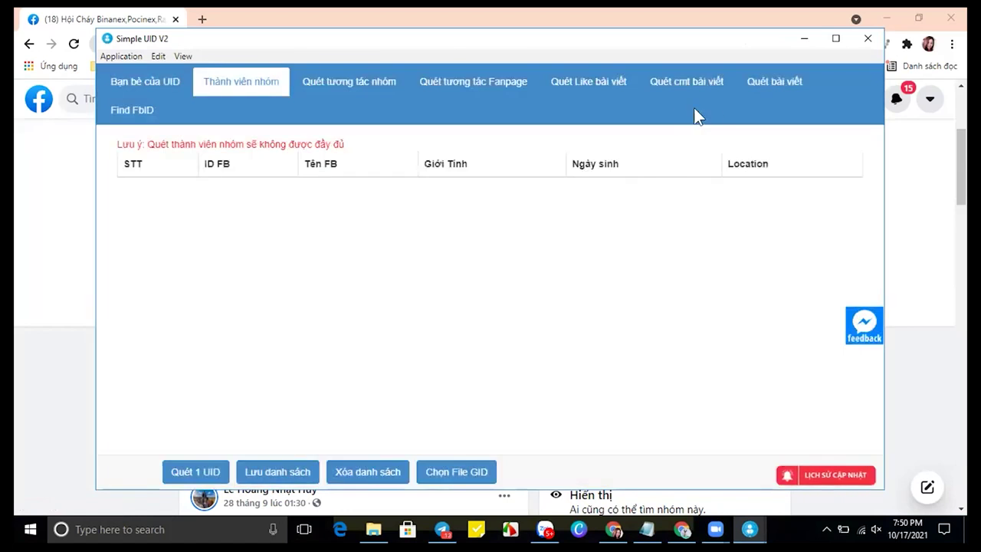
left_click(753, 90)
left_click(684, 90)
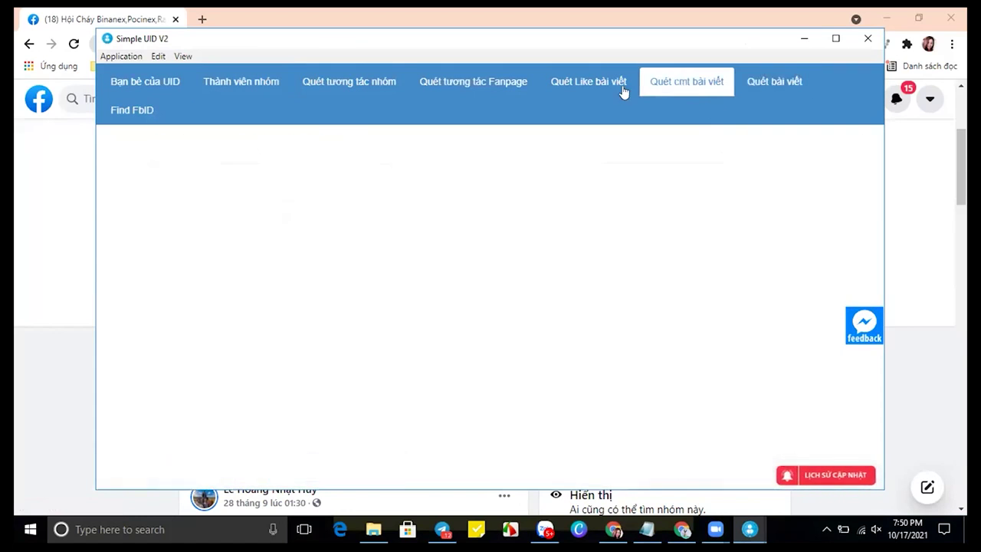
left_click(233, 86)
left_click(171, 90)
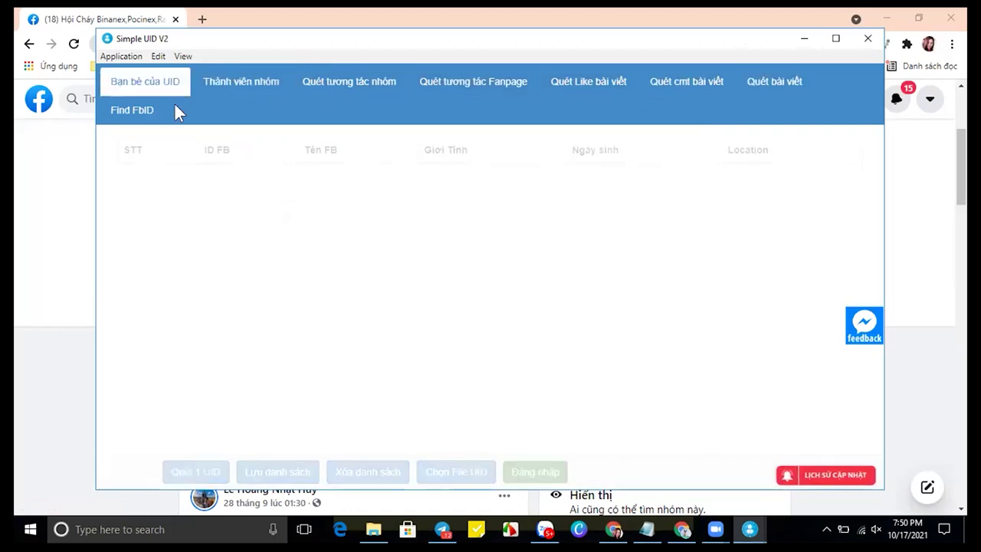
Scan the group's members in Thành viên nhóm using the copied Facebook group link and look through the member list
left_click(231, 86)
left_click(200, 463)
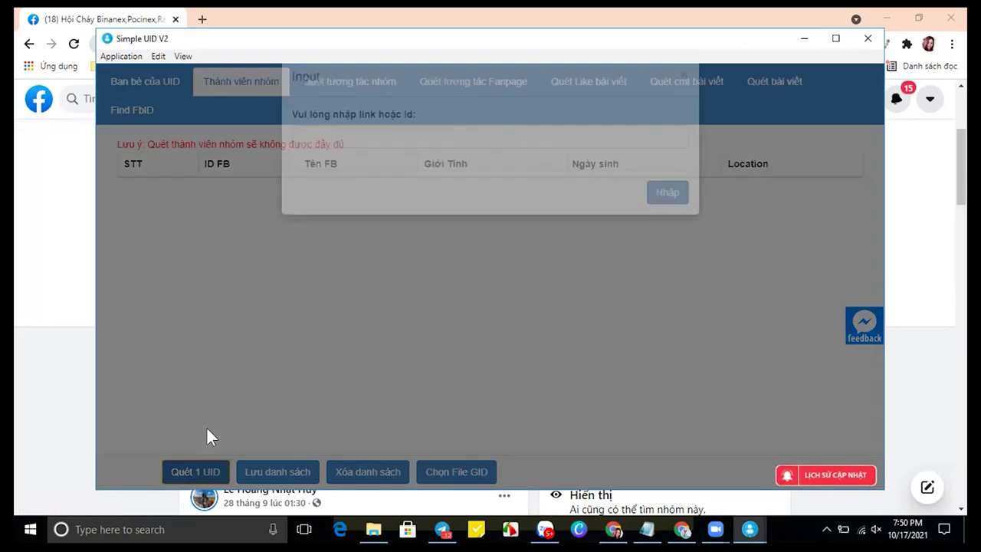
left_click(402, 155)
key("ctrl+v")
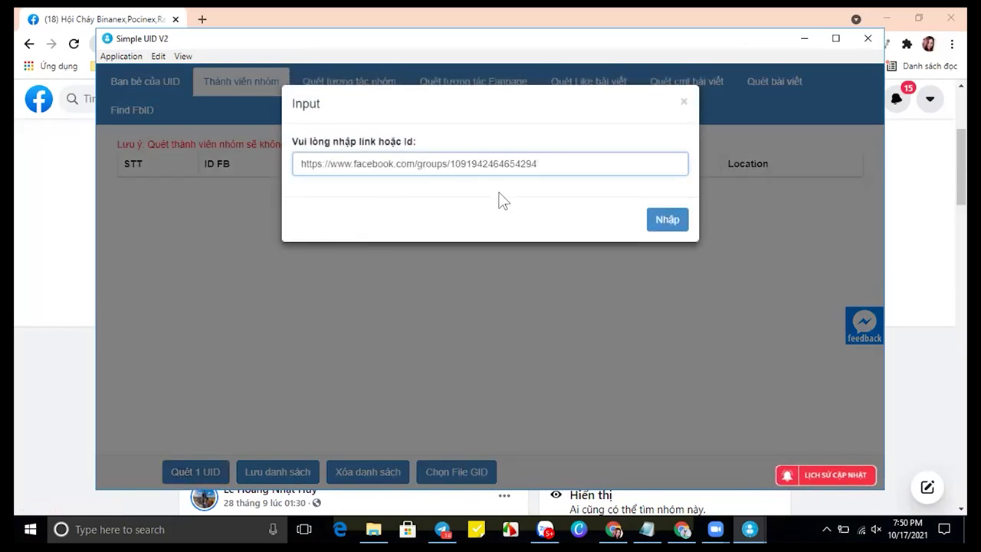
left_click(666, 220)
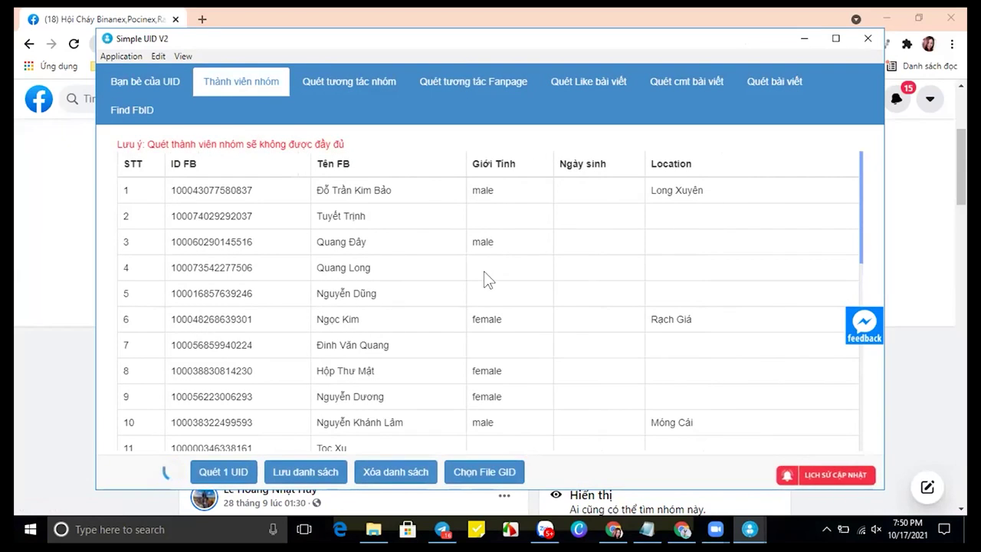
scroll(222, 317, "down", 9)
scroll(217, 356, "down", 12)
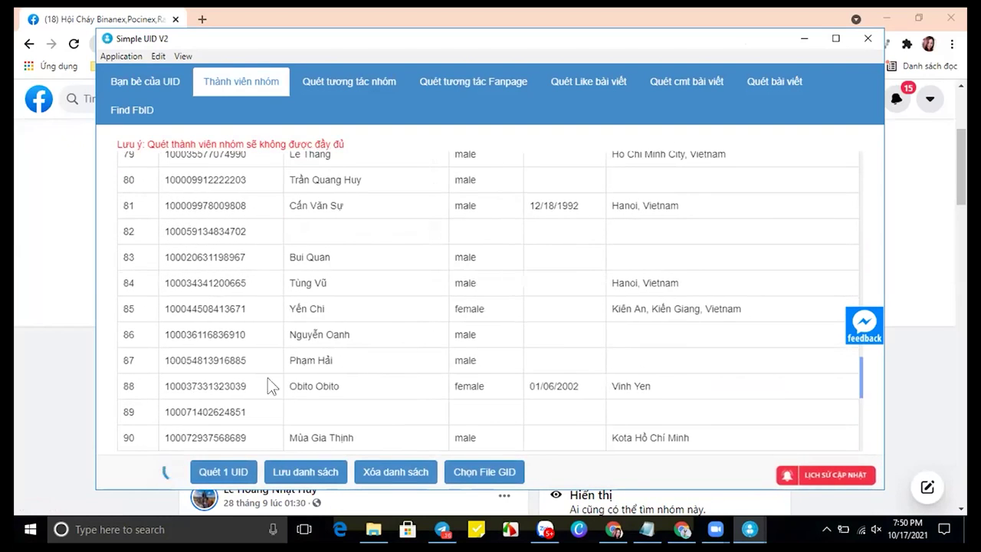
Try a group interaction scan in Quét tương tác nhóm with the copied group link and dismiss the message
left_click(352, 86)
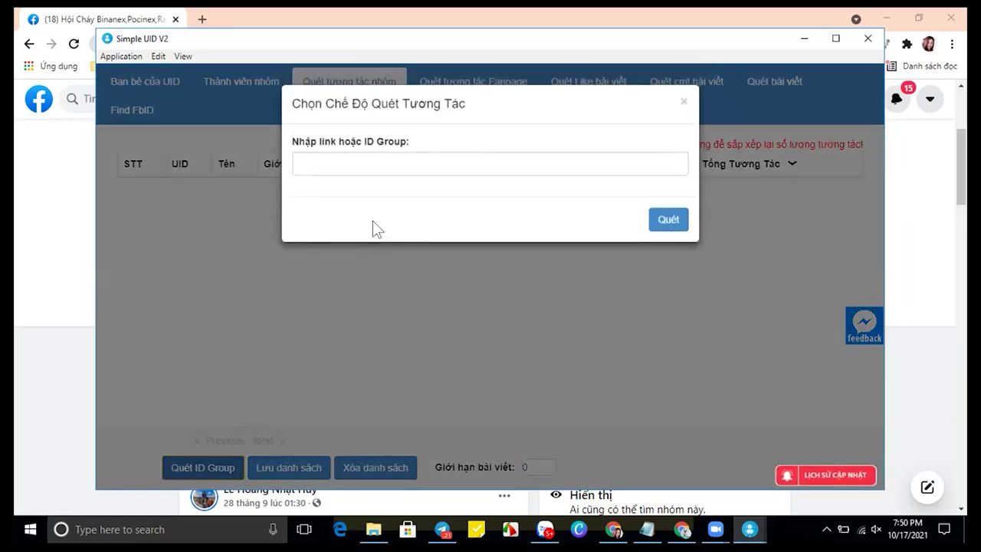
left_click(388, 167)
key("ctrl+v")
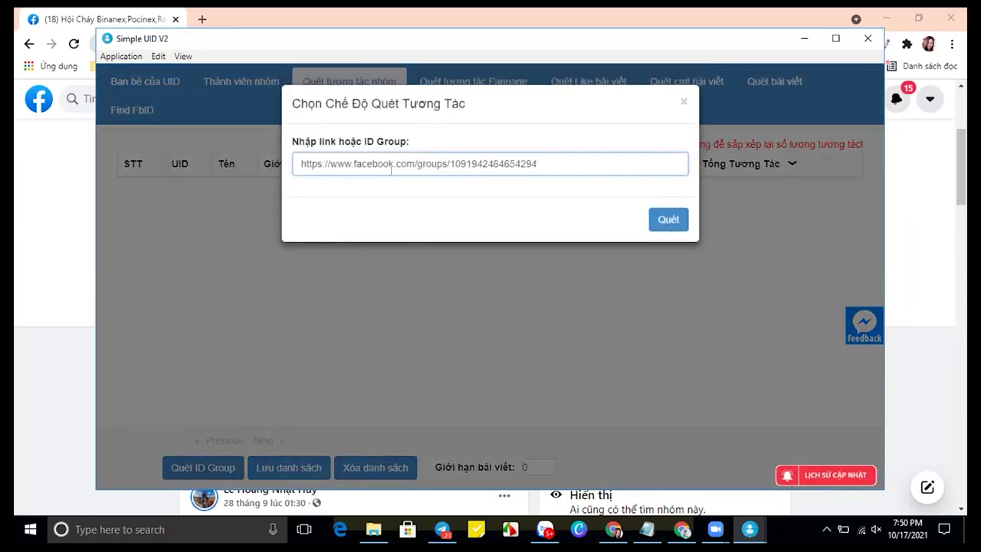
left_click(662, 228)
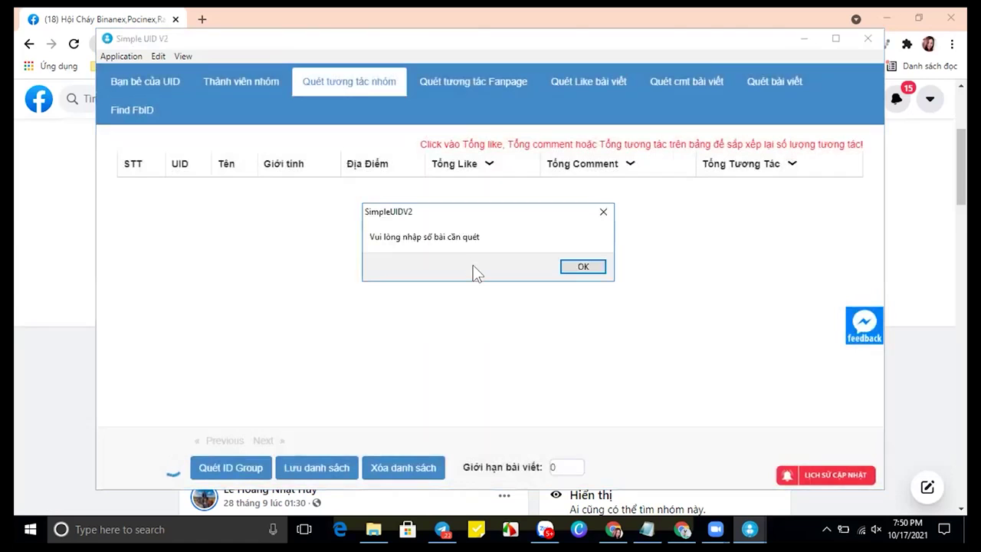
left_click(575, 427)
left_click(580, 267)
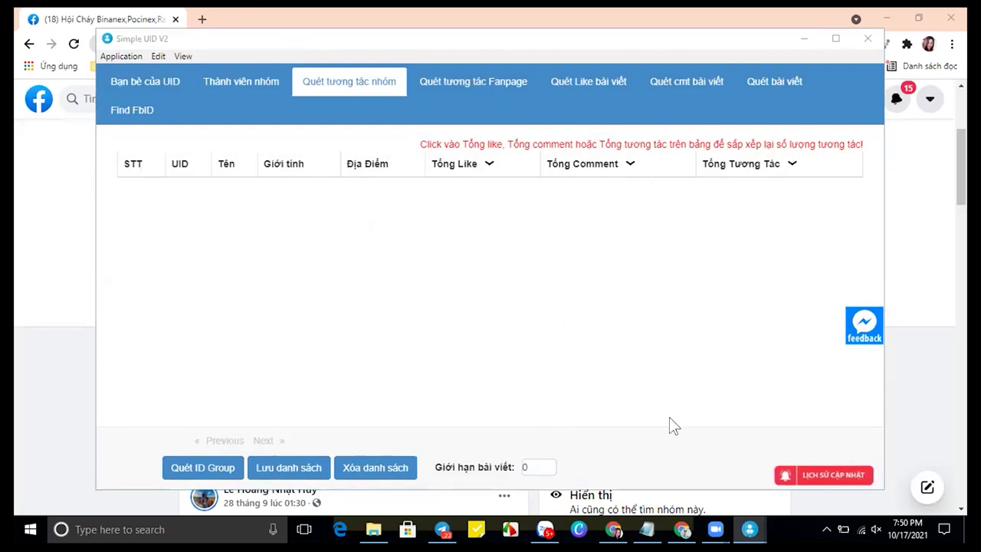
Set the post limit to 10 and run the group interaction scan on the entered group link
left_click(534, 466)
key("BackSpace")
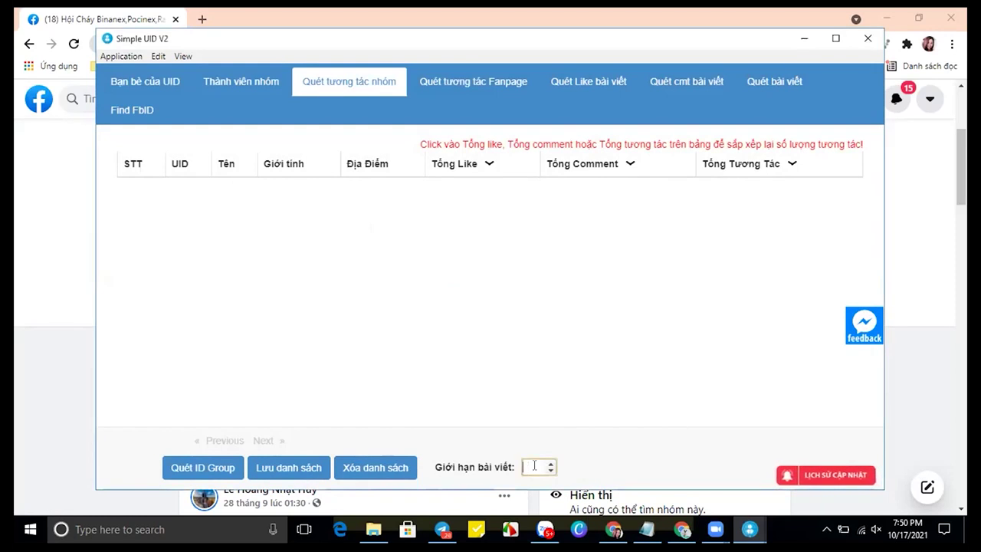
type("10")
left_click(208, 467)
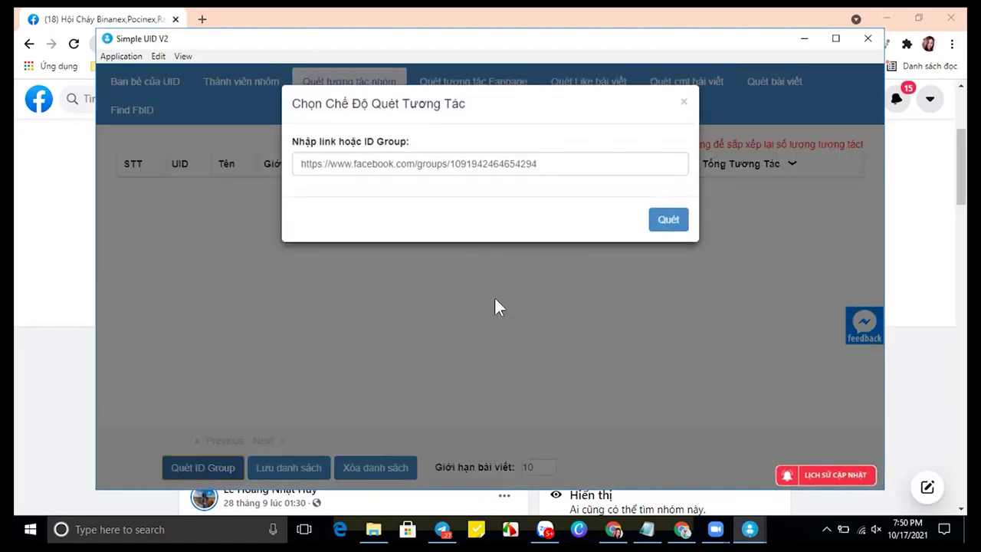
left_click(495, 299)
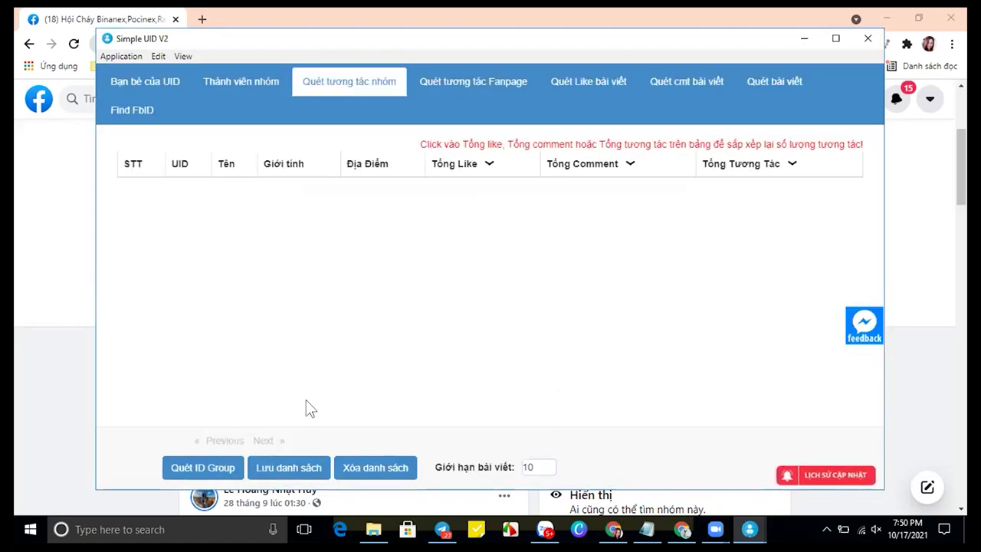
left_click(215, 464)
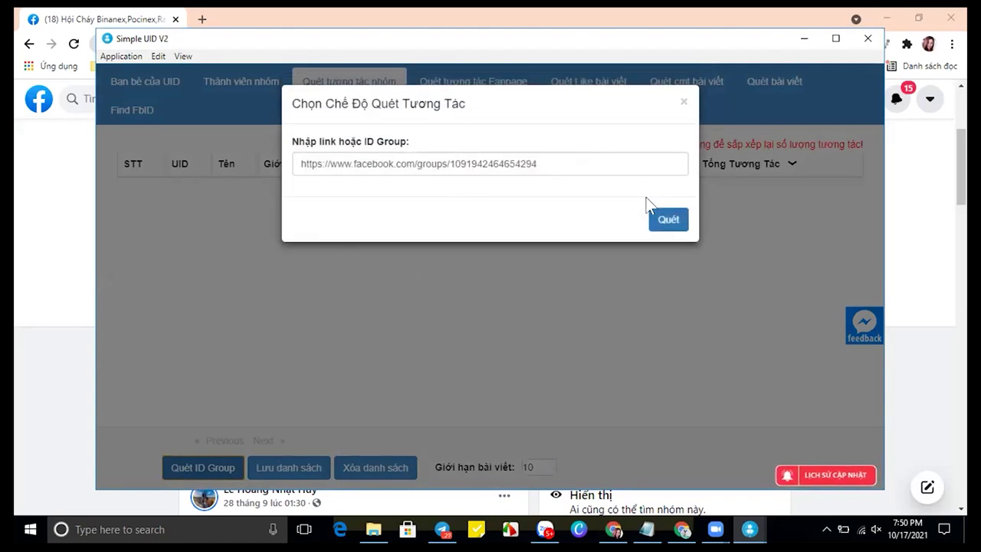
left_click(661, 218)
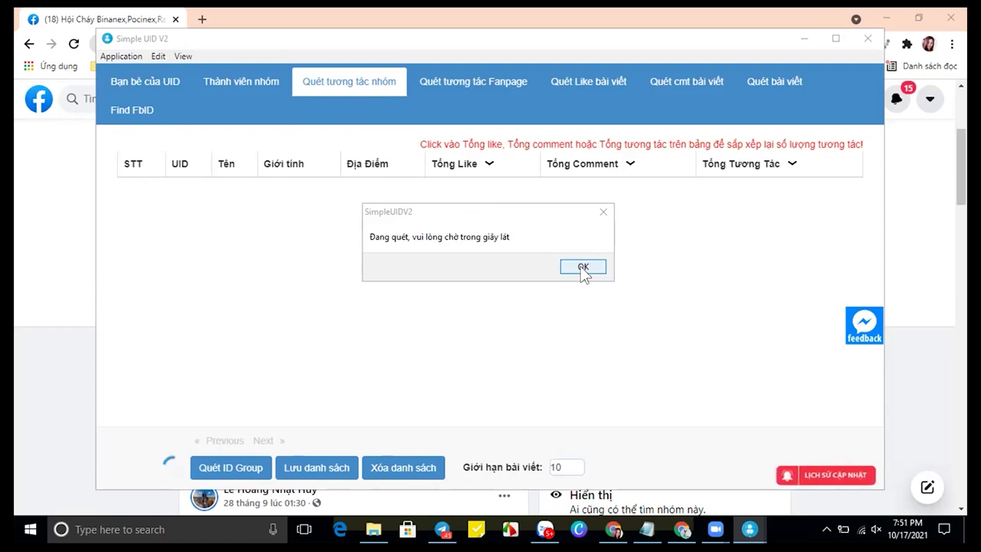
left_click(582, 267)
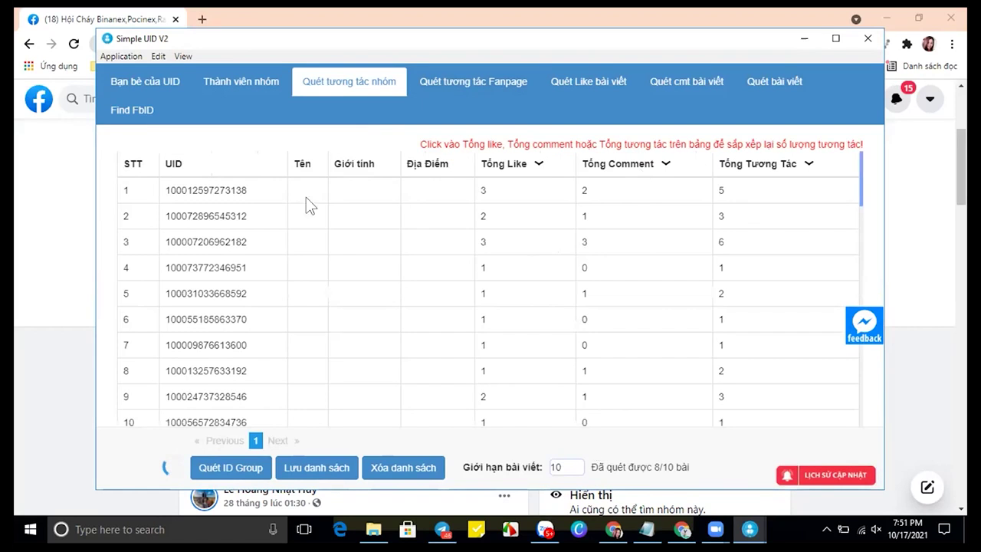
Bring Simple UID V2 back to the front, close the completion message and review the group interaction results
left_click(749, 529)
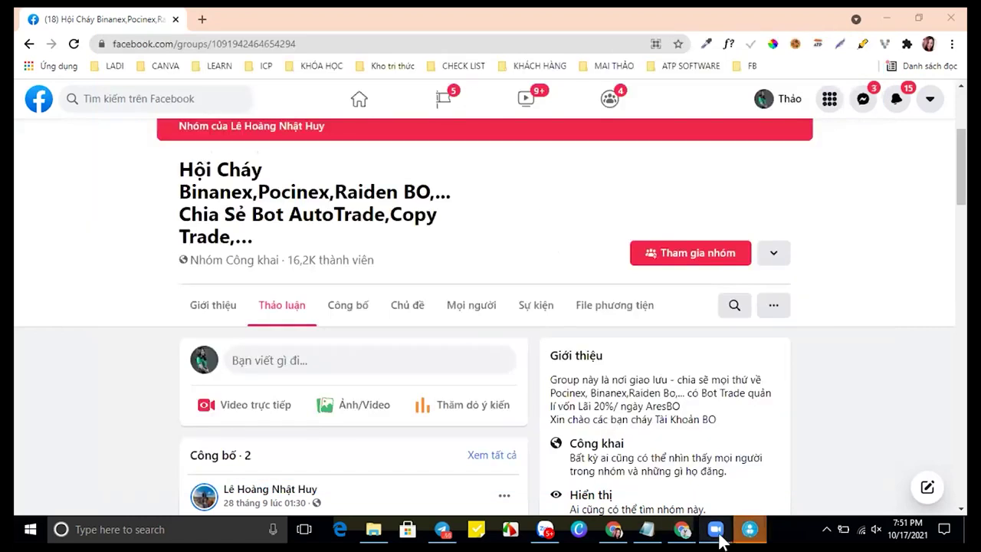
mouse_move(749, 529)
left_click(794, 450)
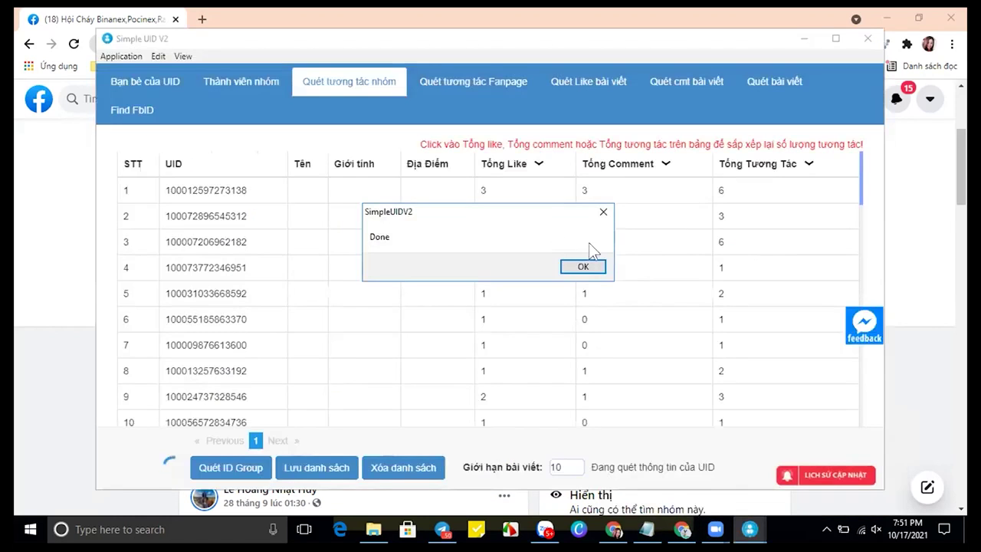
left_click(602, 211)
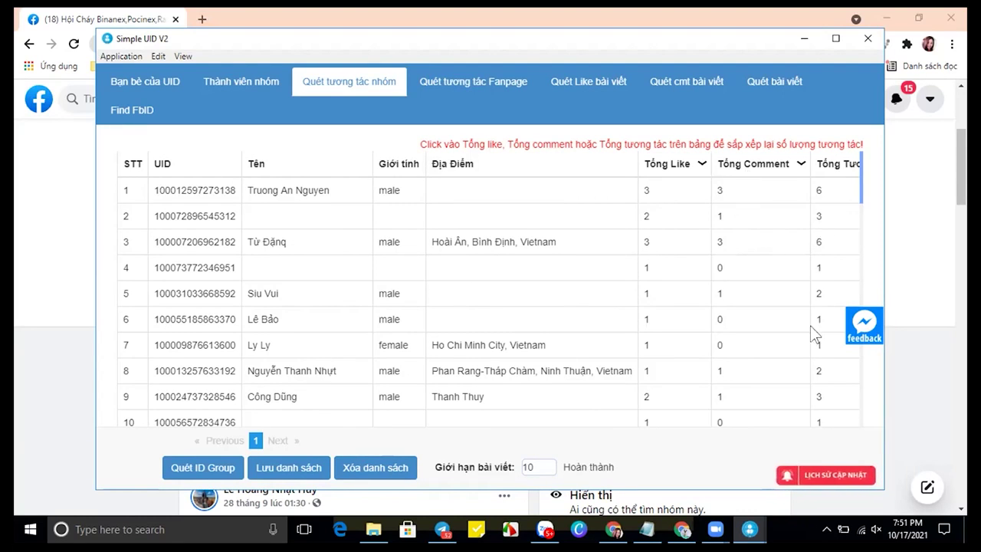
scroll(639, 331, "down", 8)
scroll(565, 330, "down", 10)
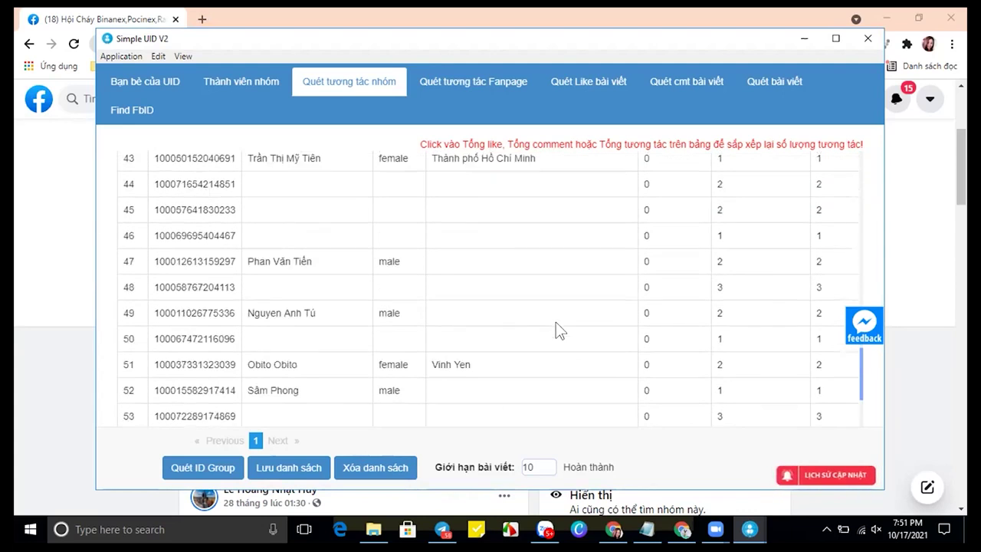
scroll(308, 344, "up", 3)
scroll(292, 348, "down", 3)
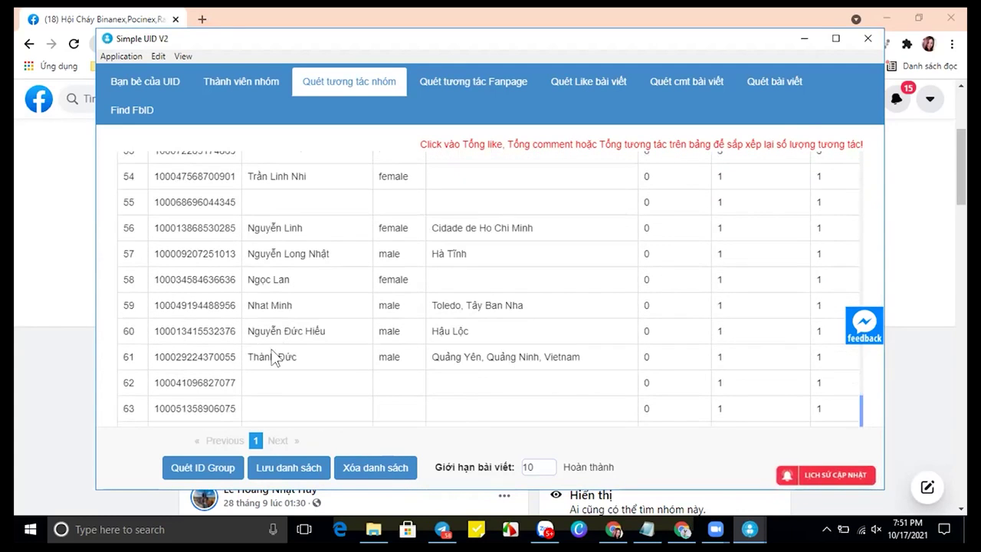
Try a Fanpage interaction scan in Quét tương tác Fanpage with the copied group link, and set its post limit to 10
left_click(504, 88)
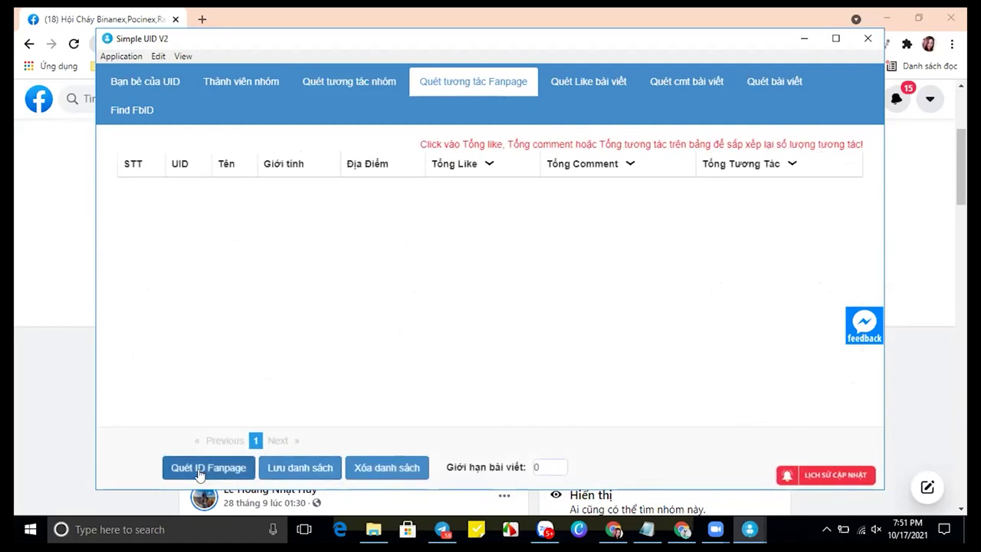
left_click(203, 469)
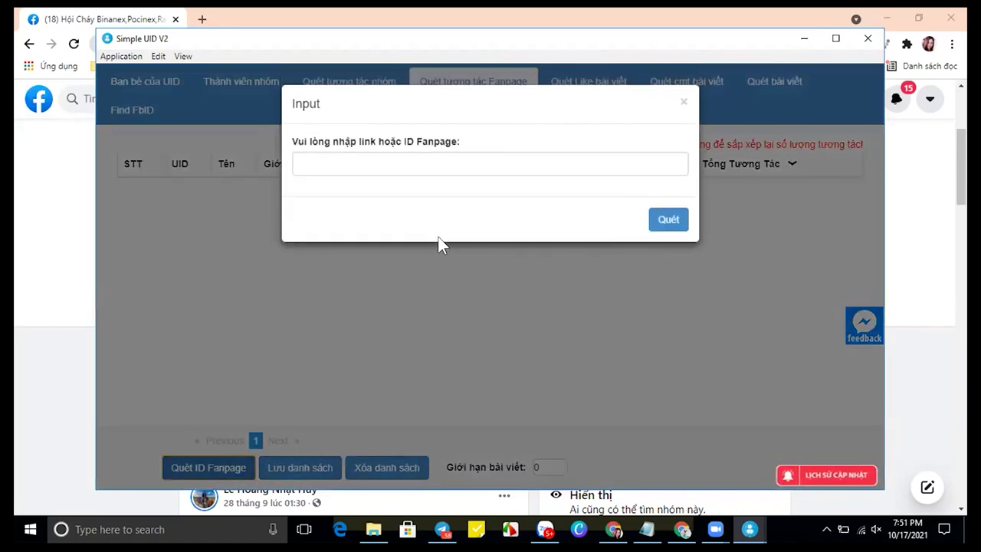
left_click(422, 163)
key("ctrl+v")
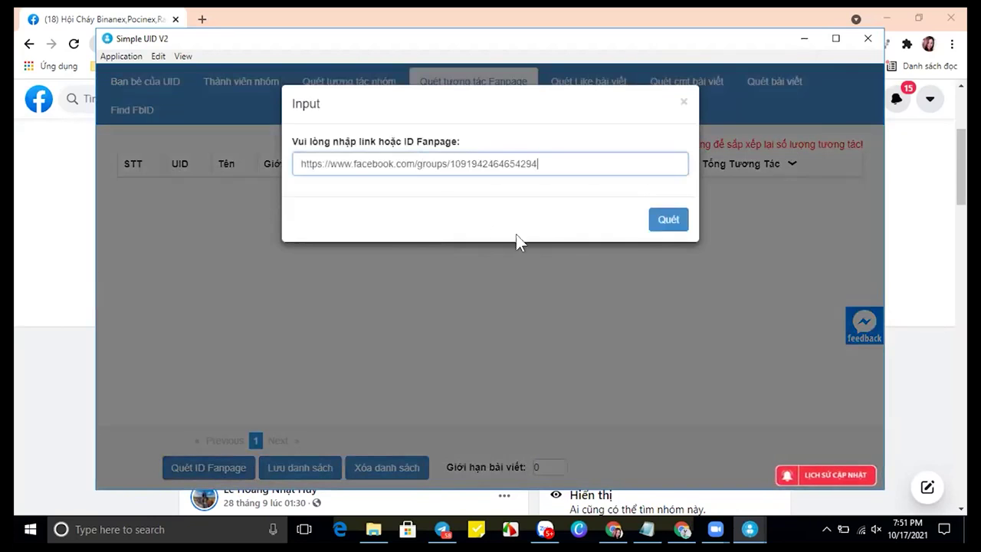
left_click(657, 223)
left_click(585, 266)
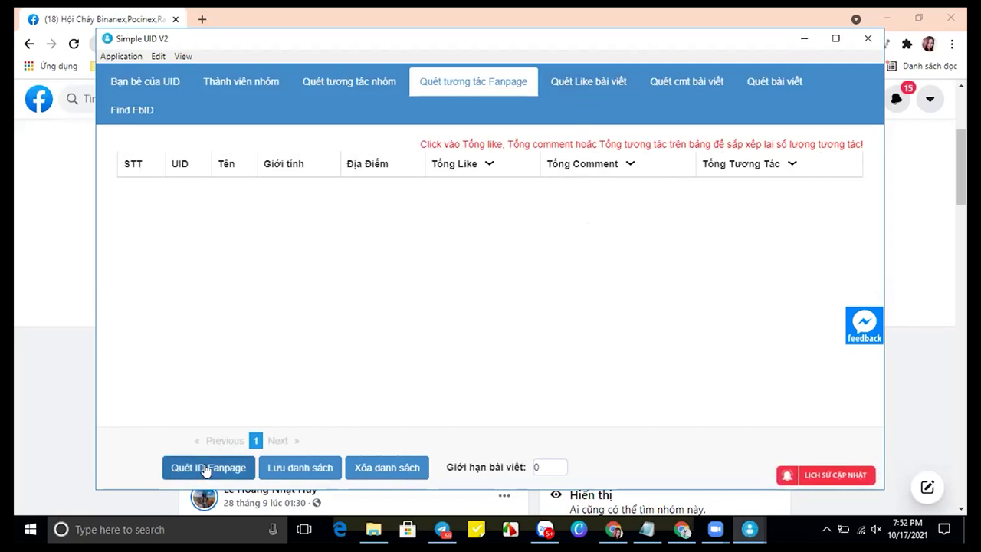
left_click(545, 464)
key("BackSpace")
type("10")
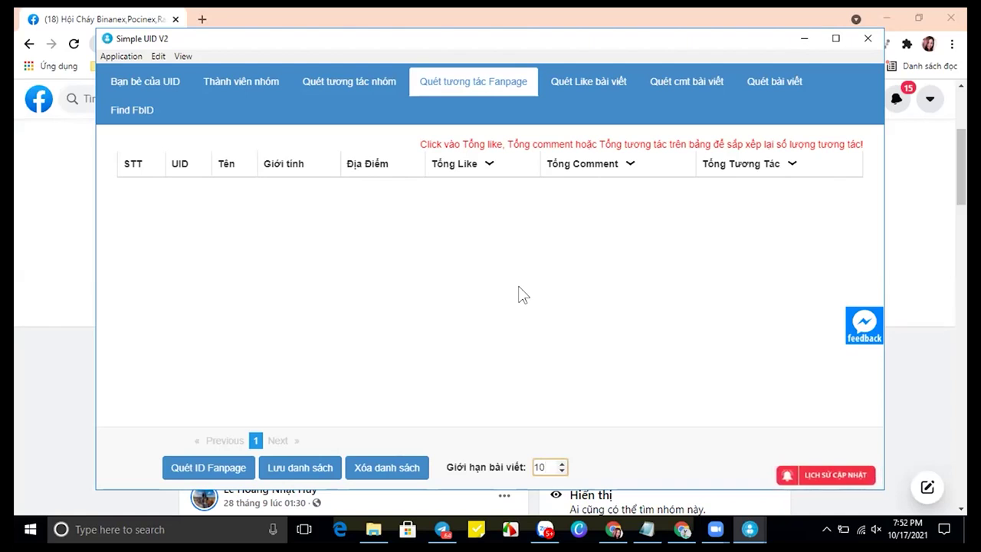
View the link or ID prompt for scanning post likes in Quét Like bài viết and close it without an entry
left_click(585, 78)
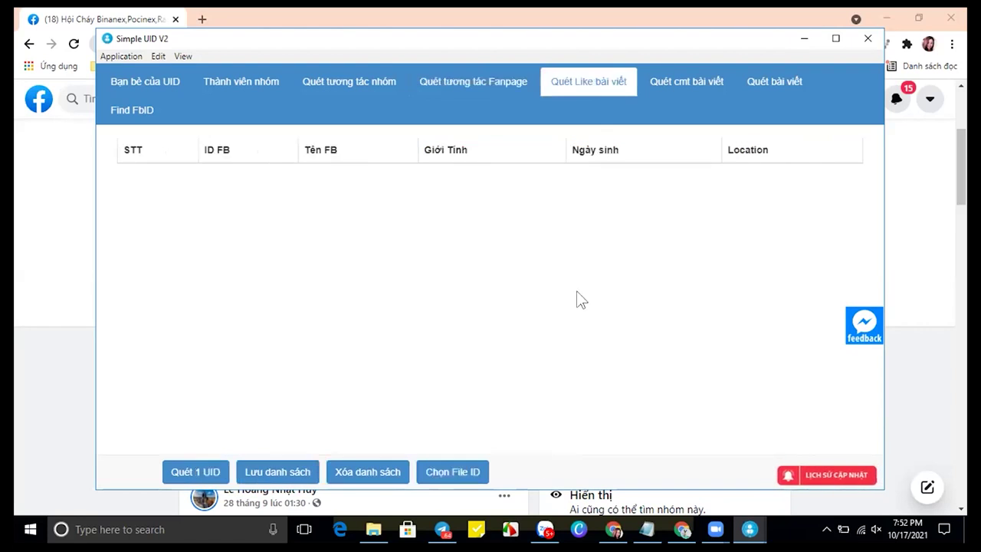
left_click(196, 473)
left_click(406, 159)
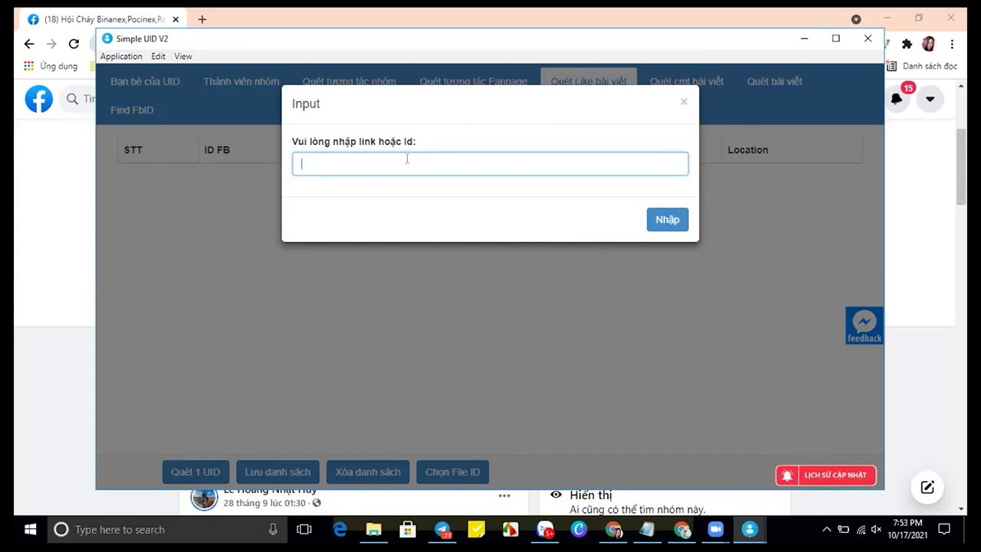
left_click(423, 292)
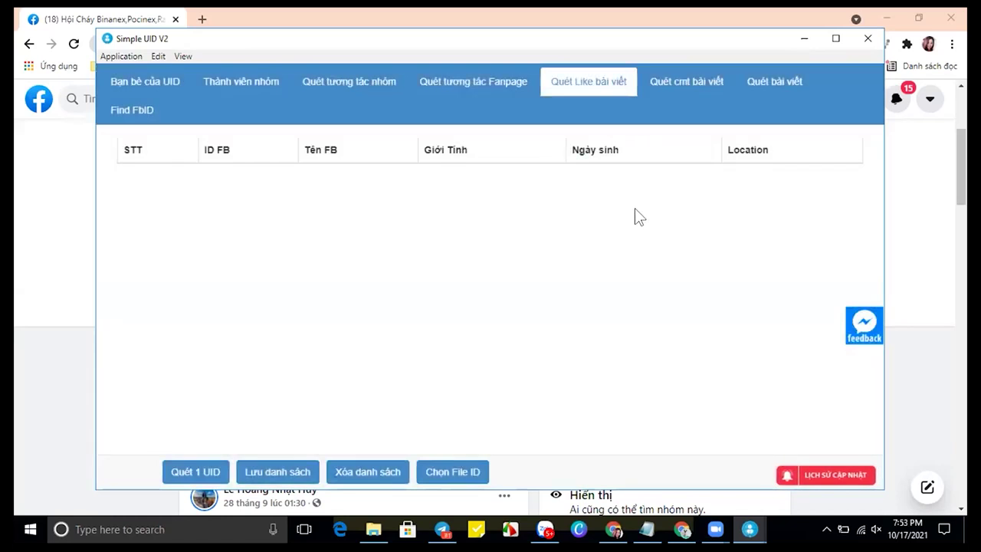
Run a comment scan in Quét cmt bài viết with the copied group link and dismiss the completion message
left_click(665, 88)
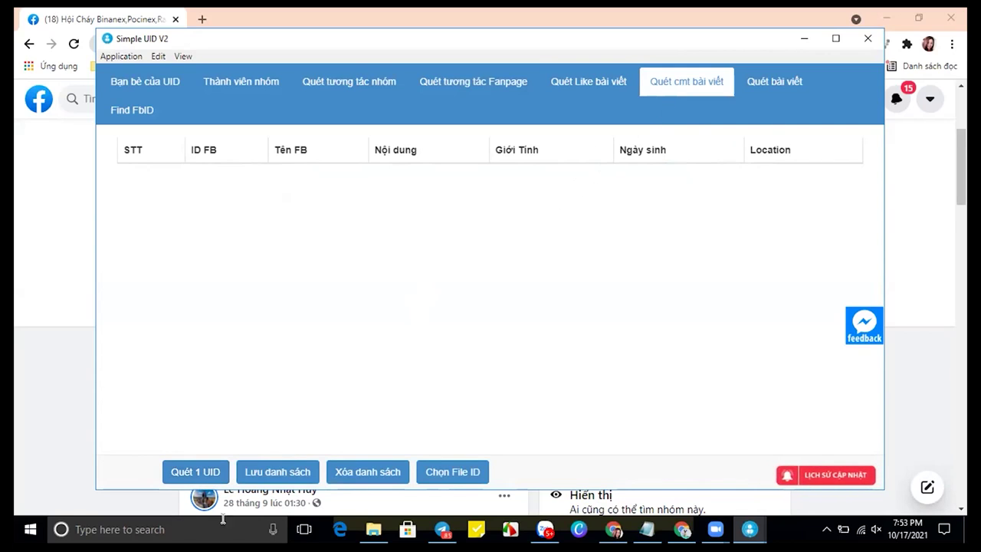
left_click(205, 472)
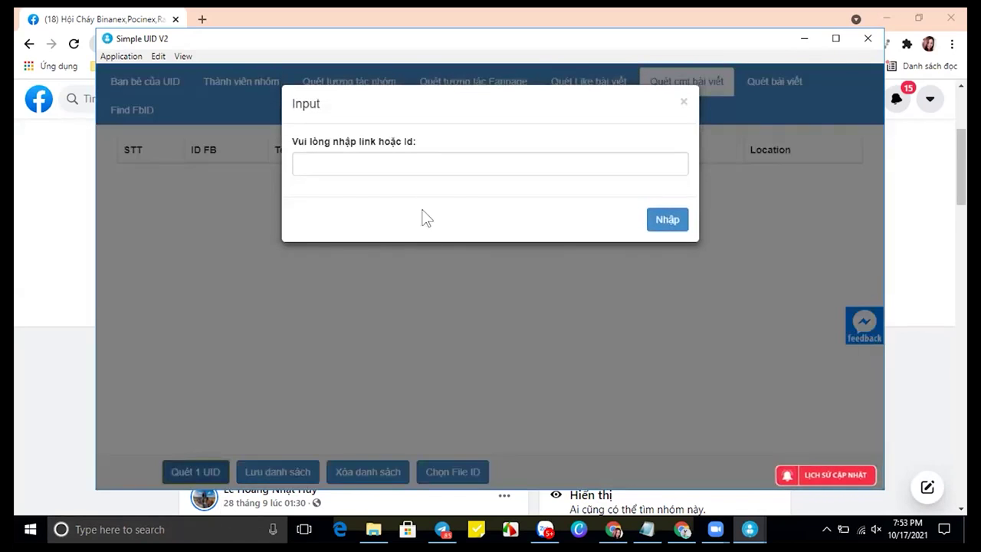
left_click(437, 157)
key("ctrl+v")
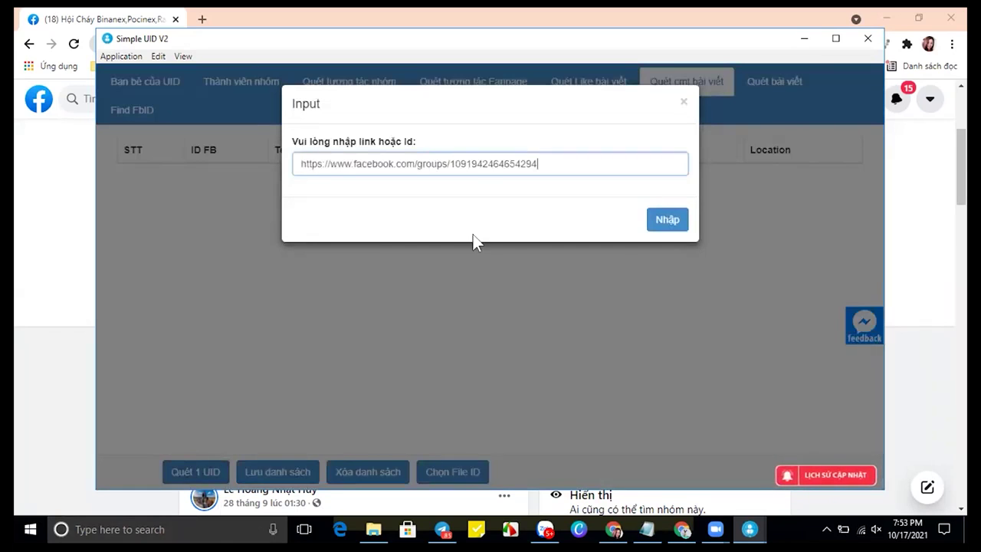
left_click(652, 223)
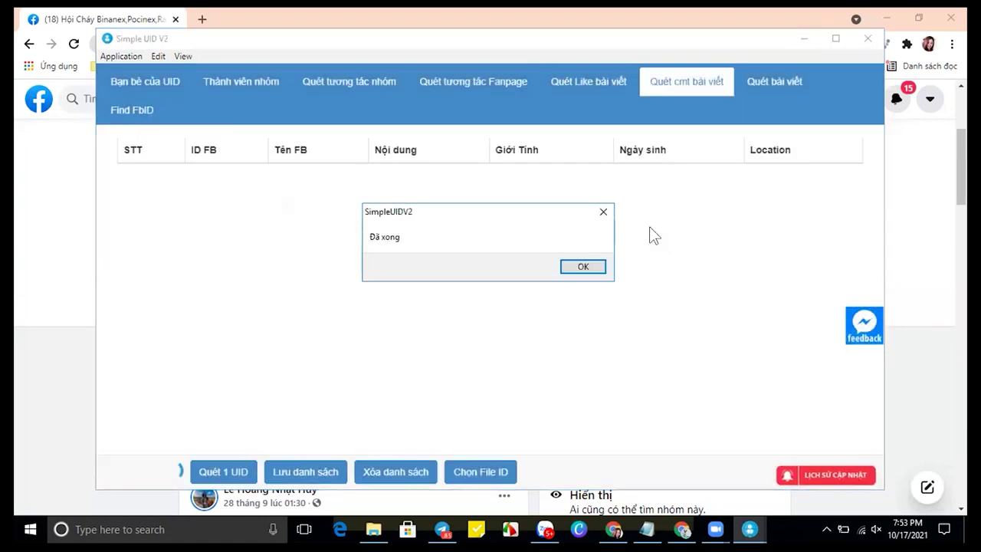
left_click(580, 267)
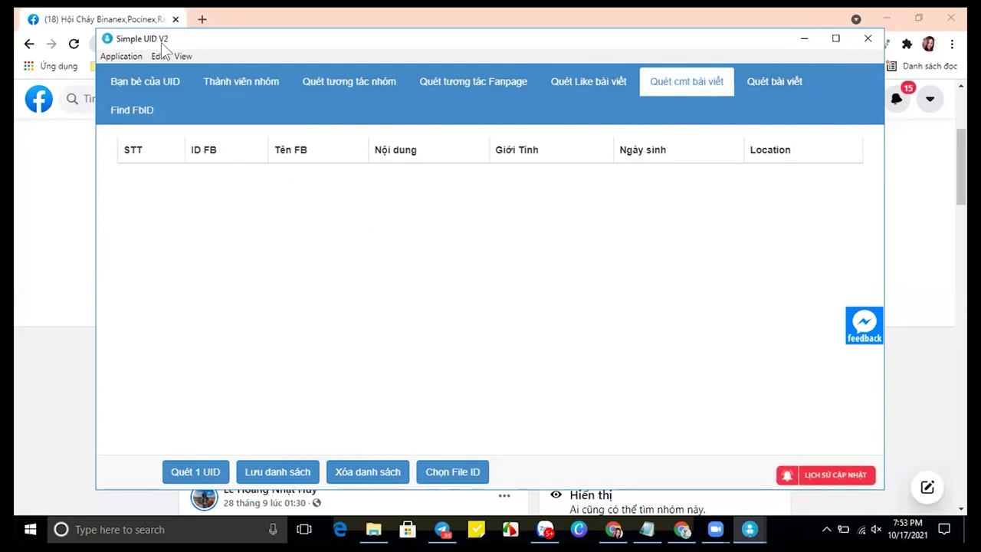
Minimize Simple UID V2 and return from the group page to the Facebook search results for Trade BO và Forex
left_click_drag(151, 38, 149, 60)
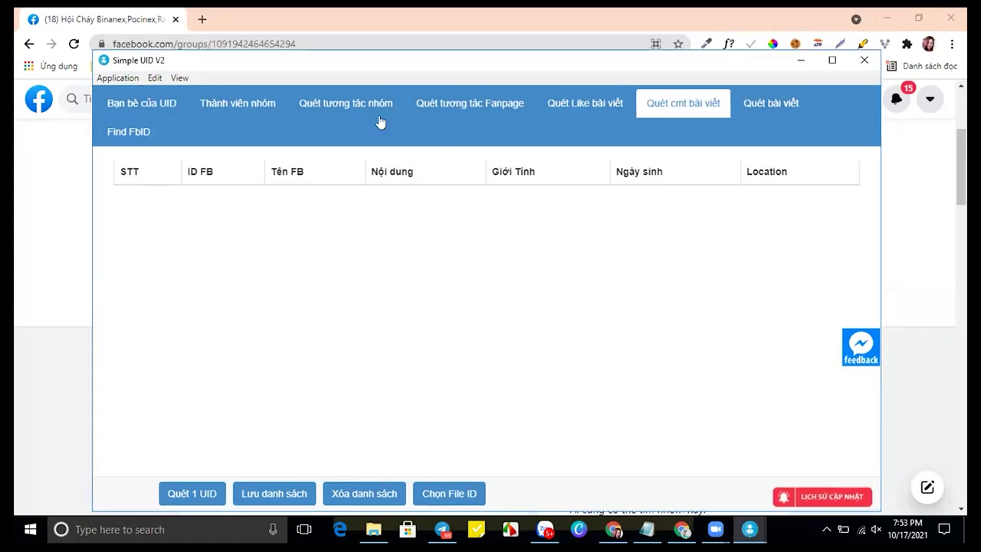
left_click(802, 61)
scroll(53, 134, "up", 3)
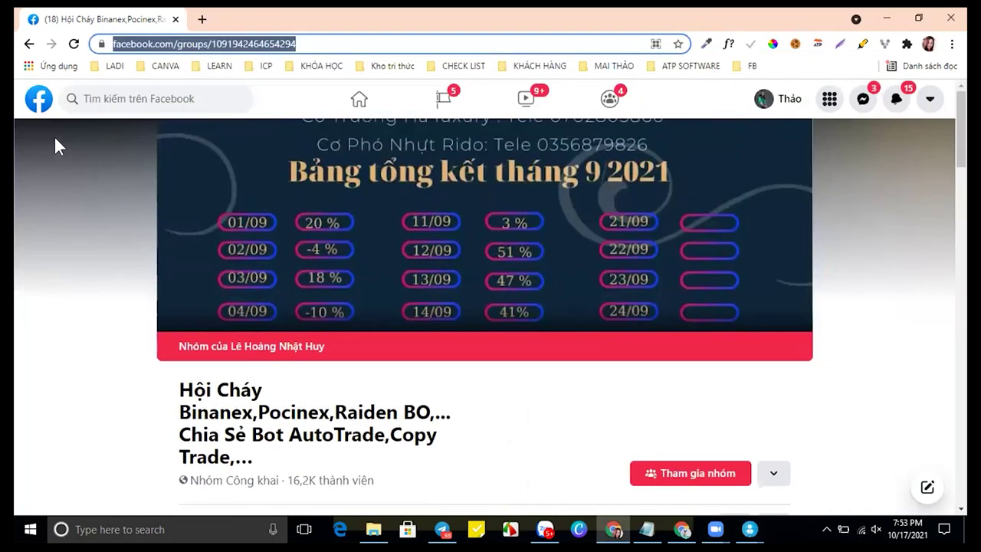
left_click(28, 44)
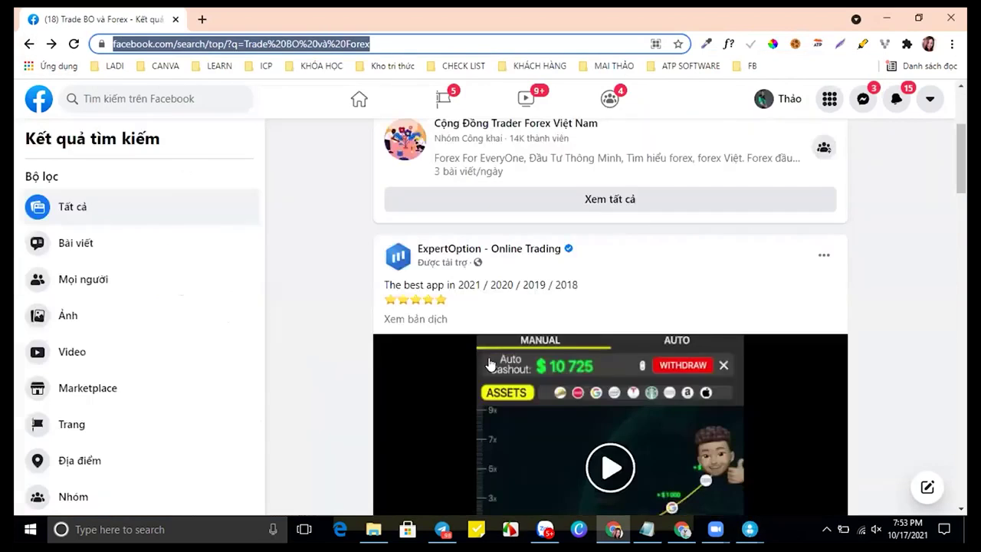
Look through the Trade BO và Forex search results and open the Cộng Đồng Trader Forex Việt Nam group
mouse_move(533, 246)
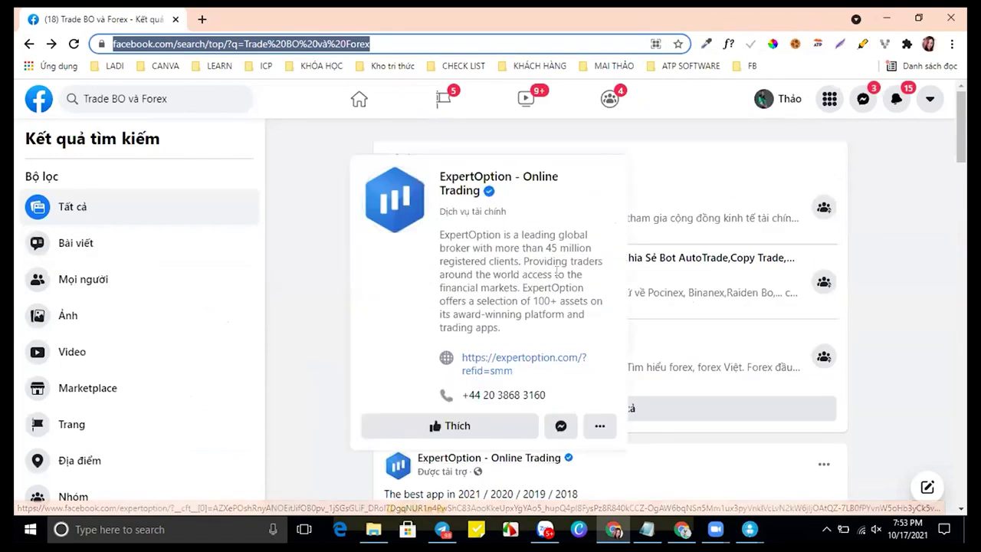
scroll(554, 306, "down", 3)
scroll(457, 323, "down", 3)
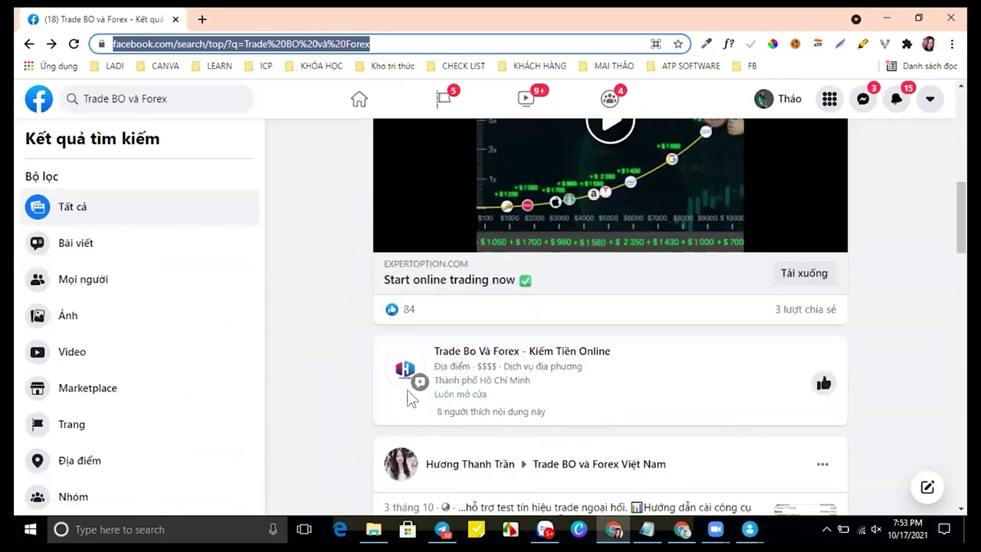
mouse_move(793, 311)
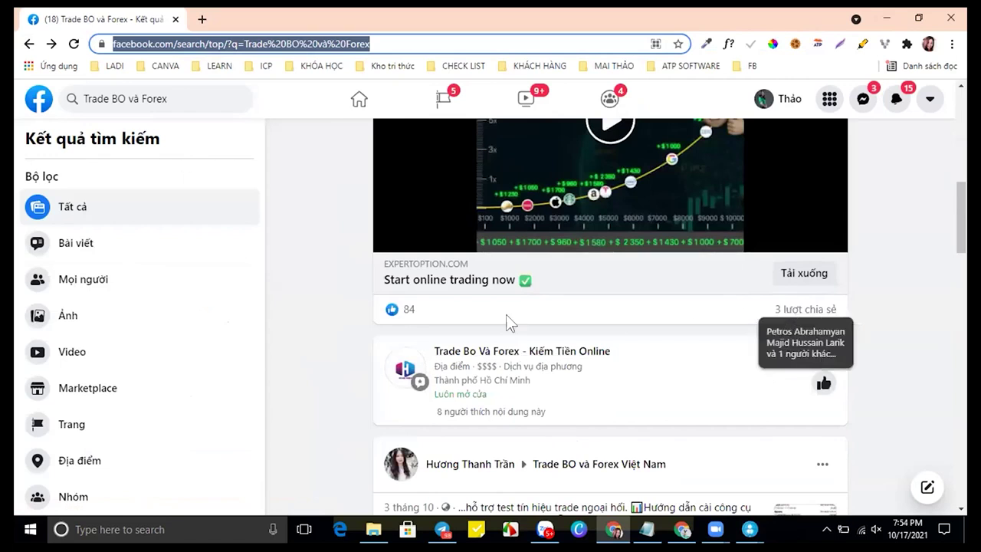
scroll(534, 427, "down", 2)
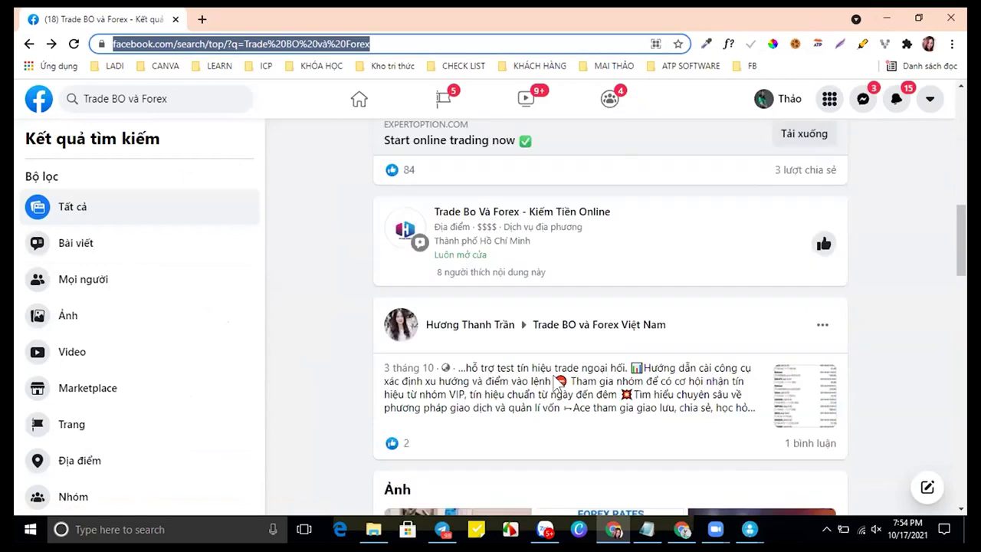
scroll(544, 256, "up", 8)
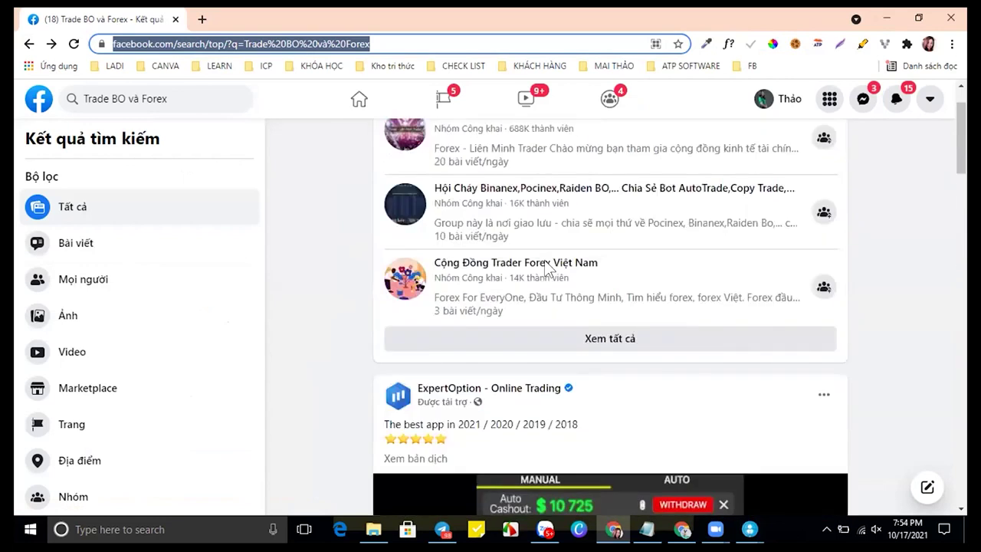
scroll(547, 268, "down", 1)
left_click(546, 264)
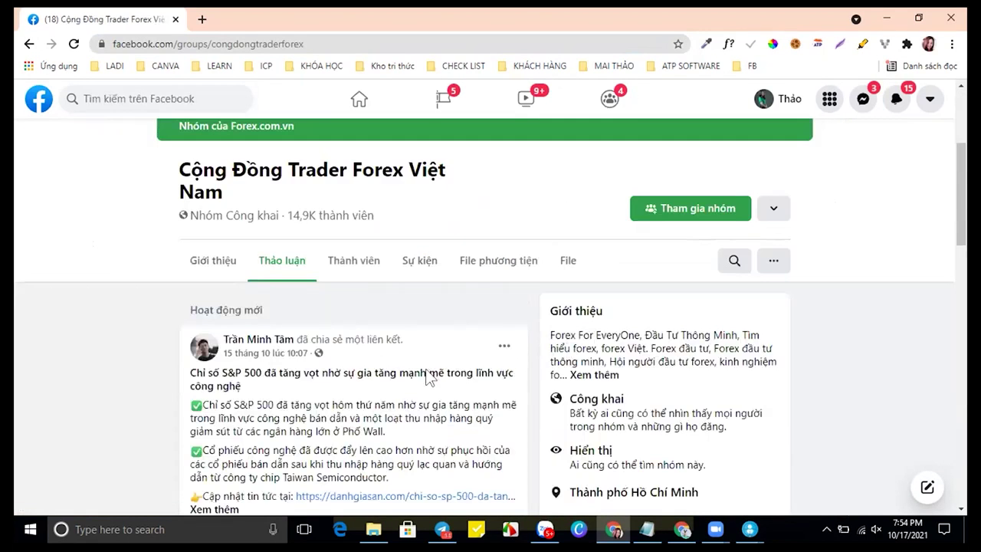
Find the group's post with the XAUUSD trade results, expand its earlier comments and read through them
scroll(342, 357, "down", 5)
scroll(379, 337, "down", 3)
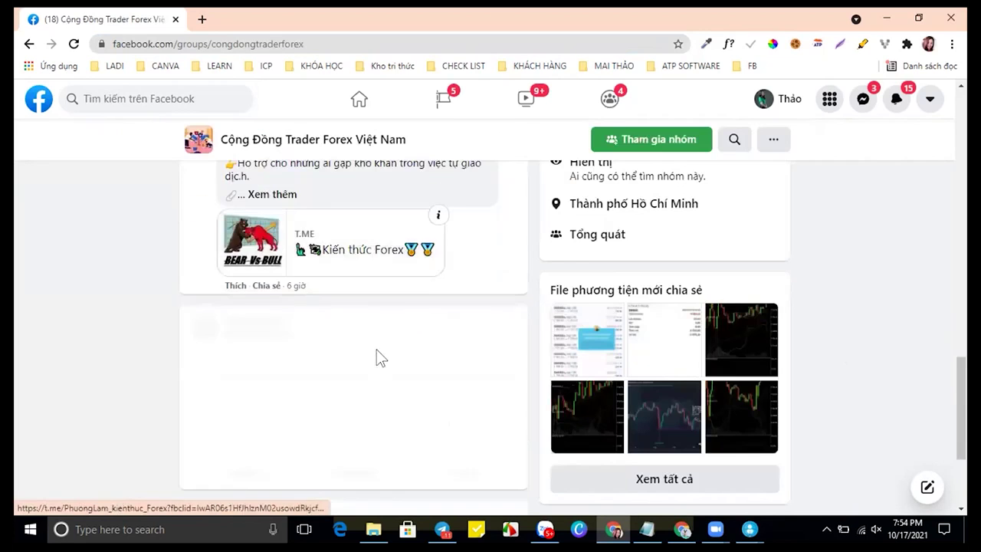
scroll(383, 337, "down", 9)
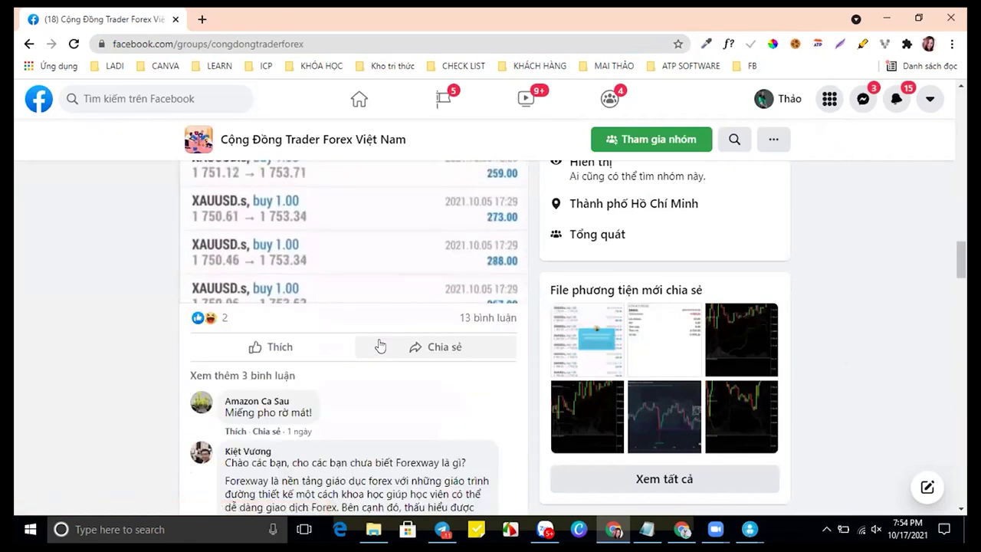
scroll(378, 346, "down", 1)
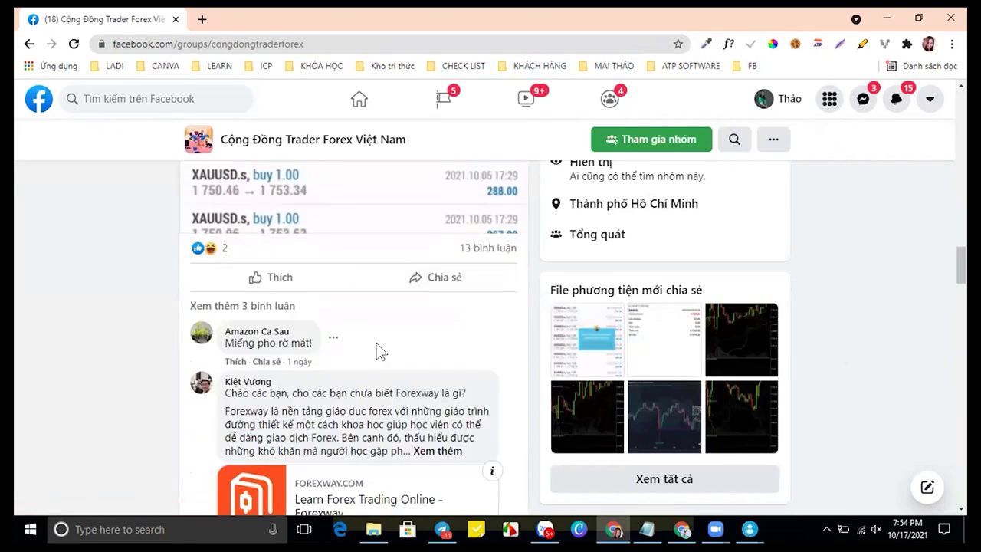
left_click(478, 253)
left_click(480, 257)
left_click(275, 308)
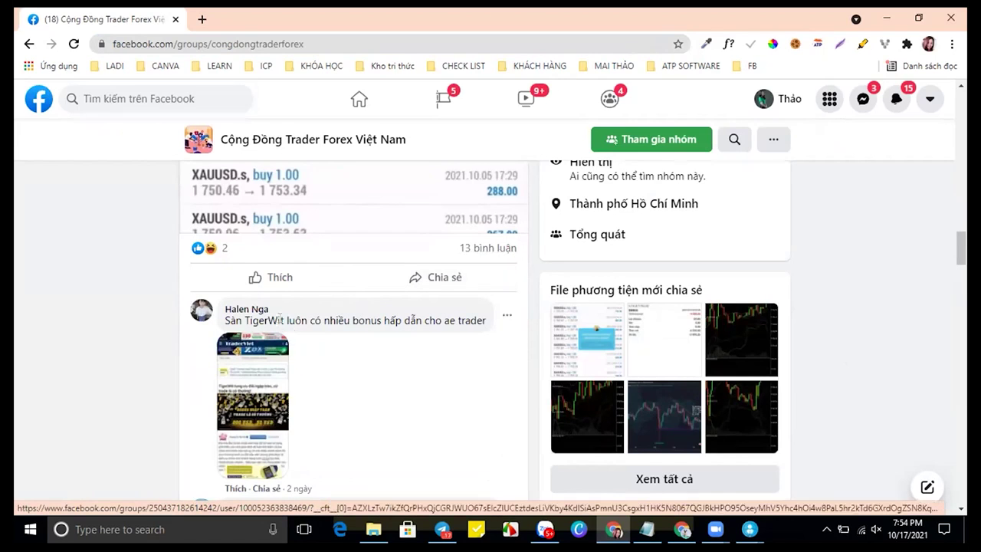
scroll(314, 326, "down", 2)
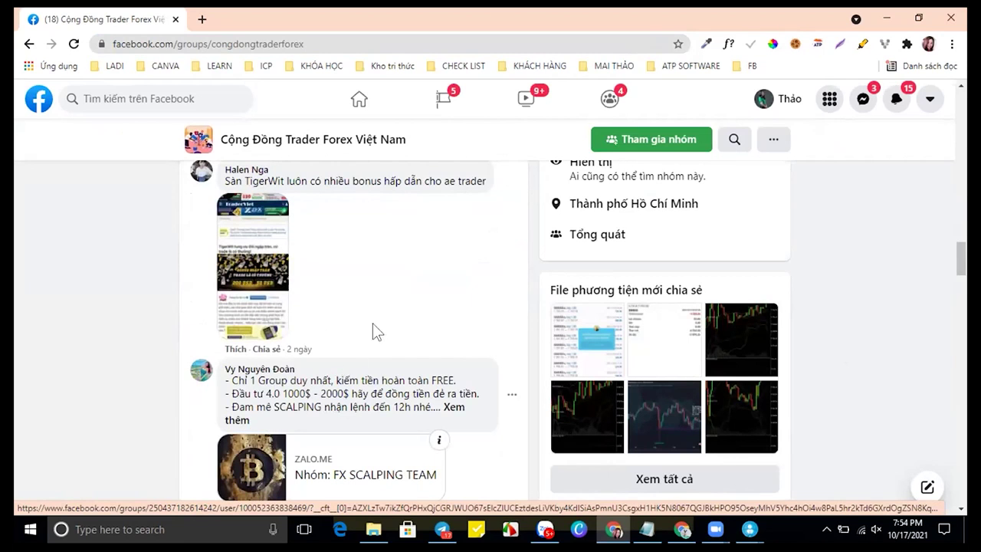
scroll(373, 328, "down", 4)
scroll(375, 322, "up", 6)
scroll(378, 154, "up", 3)
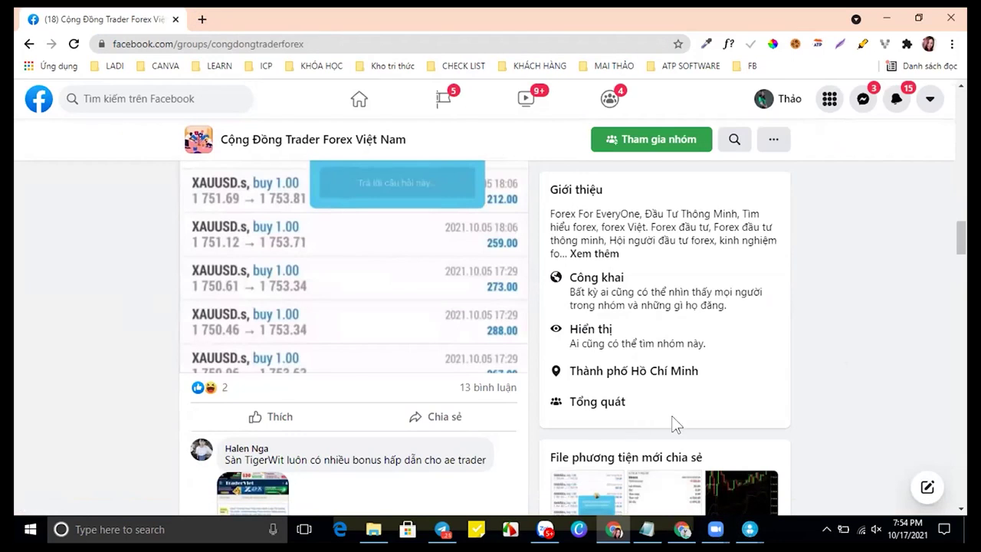
Close the extra Simple UID V2 window and bring the remaining one to the front
mouse_move(748, 531)
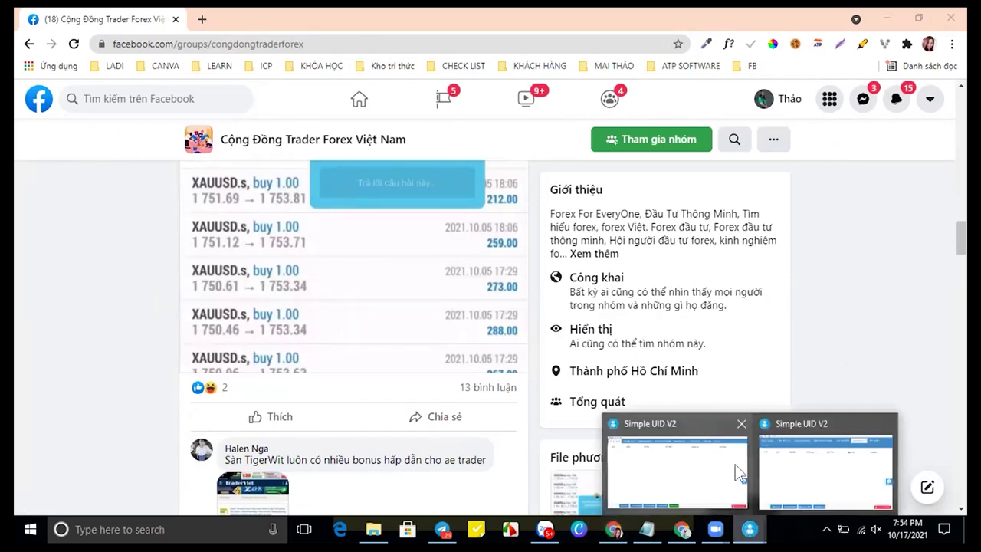
left_click(739, 425)
left_click(734, 424)
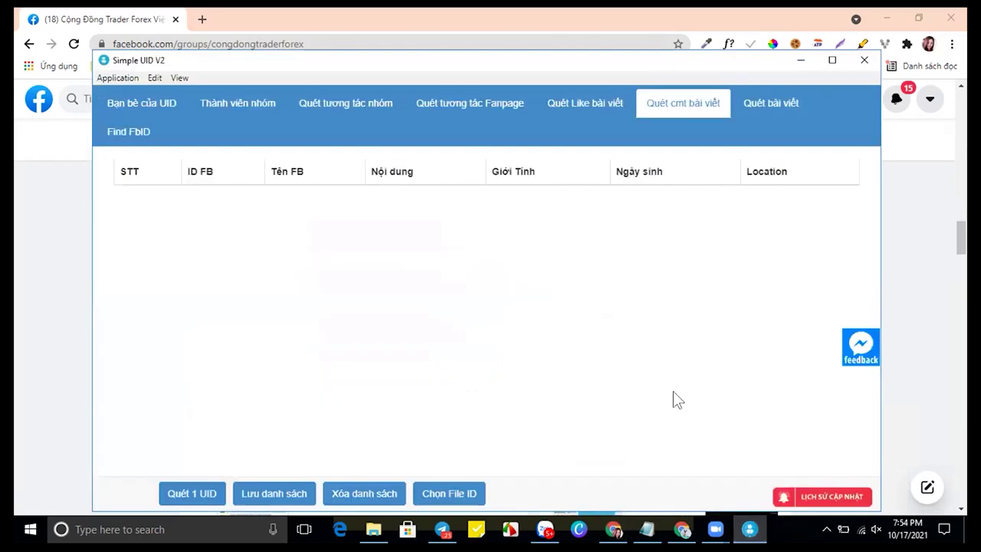
Review the Simple UID V2 scan sections from Thành viên nhóm through the interaction, like and comment scans to Quét bài viết
left_click(232, 109)
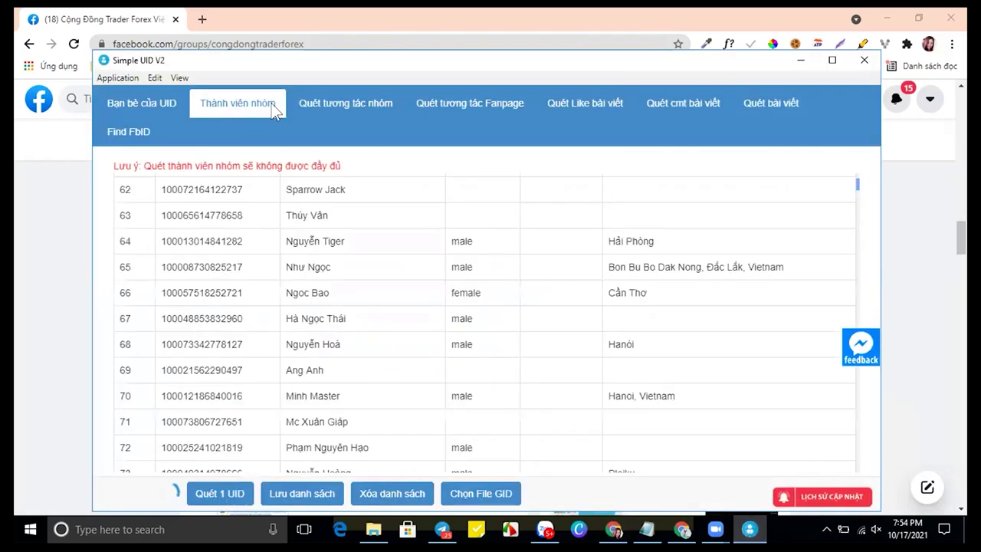
left_click(337, 108)
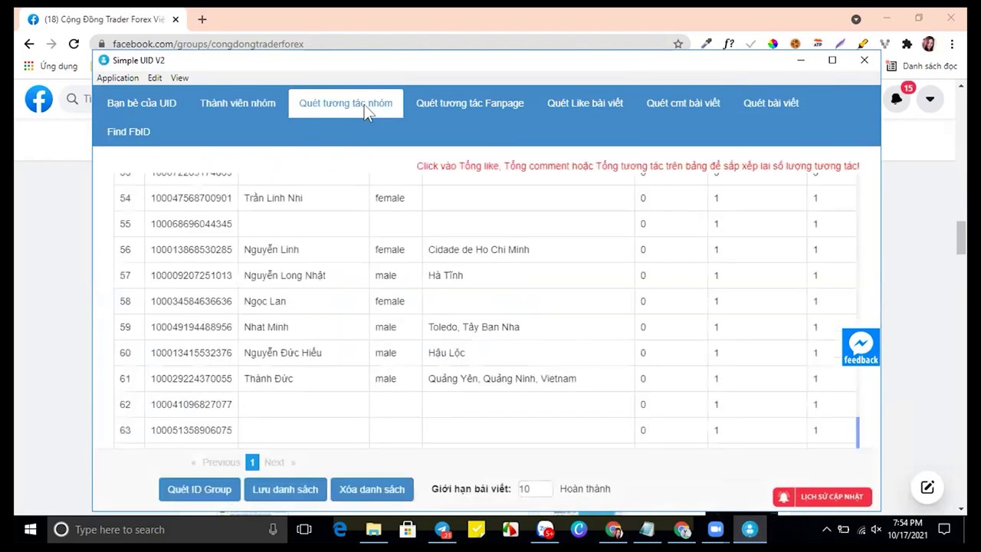
left_click(459, 107)
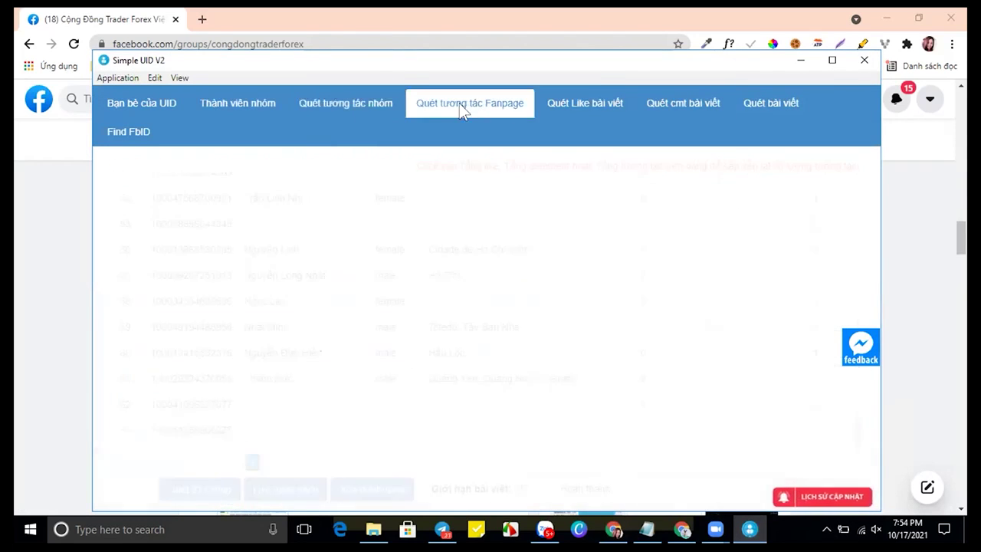
left_click(365, 106)
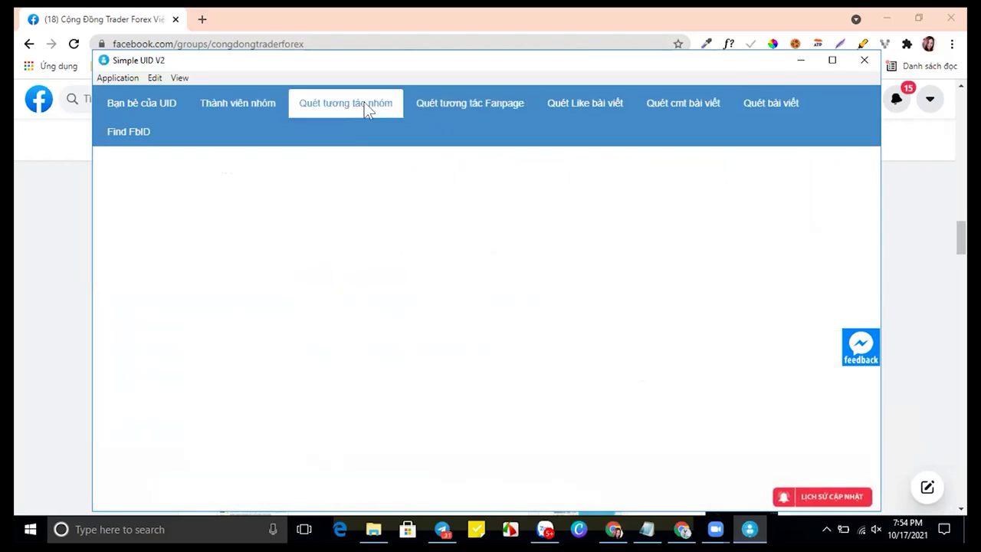
left_click(462, 104)
left_click(602, 104)
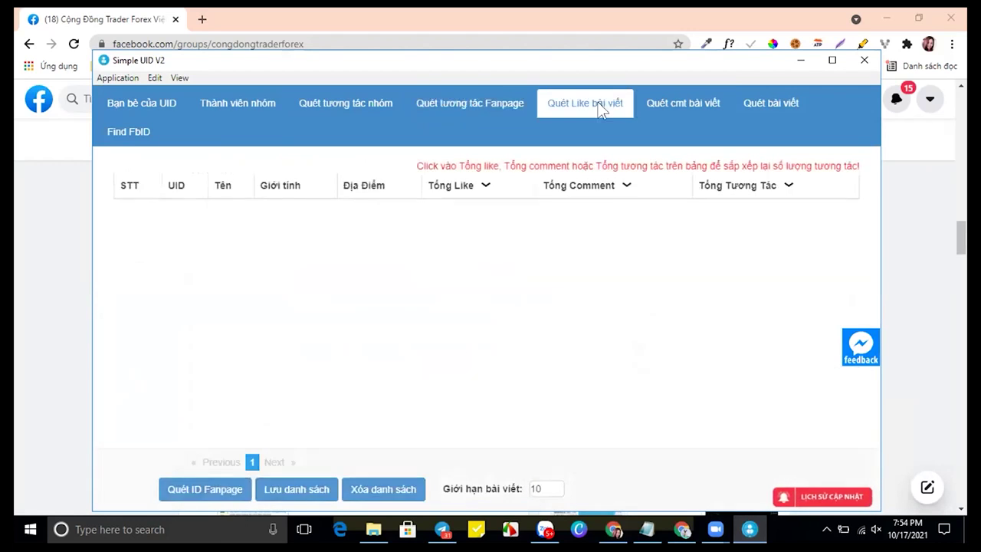
left_click(707, 107)
left_click(762, 103)
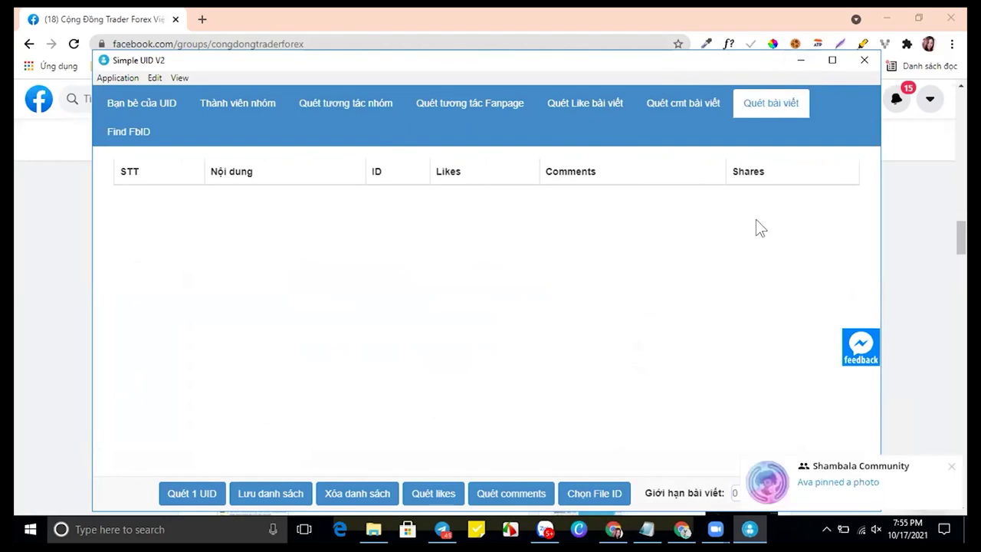
Minimize the remaining Simple UID V2 window and close the program
left_click(798, 67)
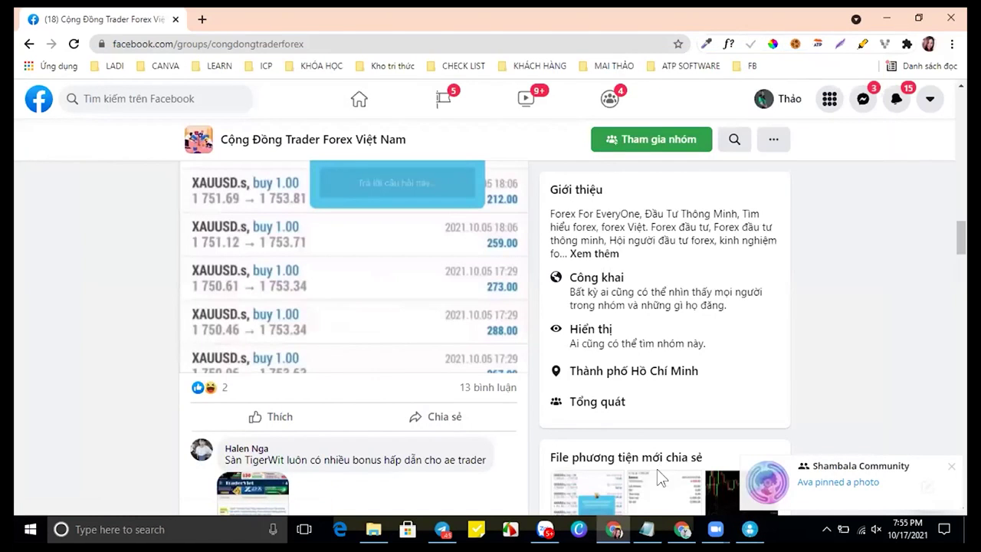
mouse_move(710, 535)
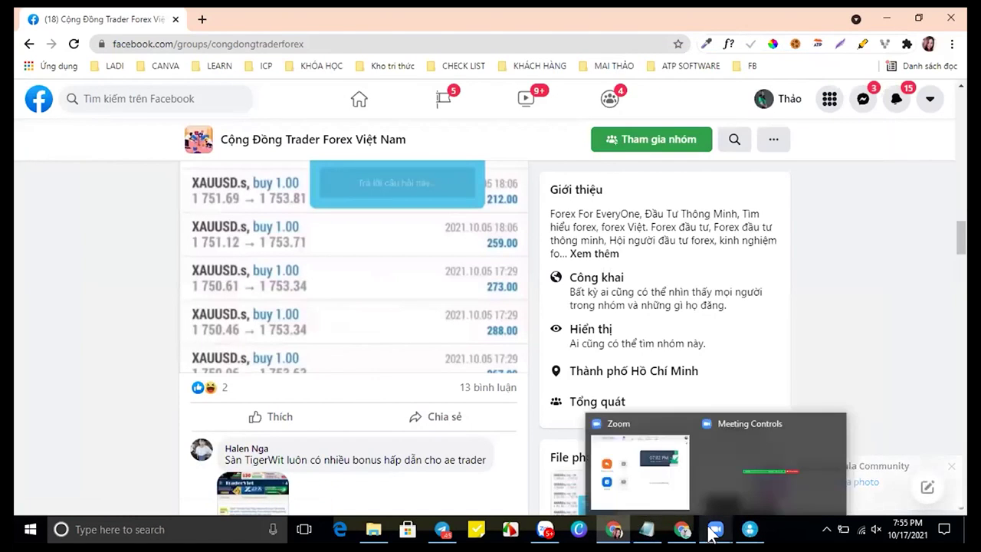
mouse_move(749, 533)
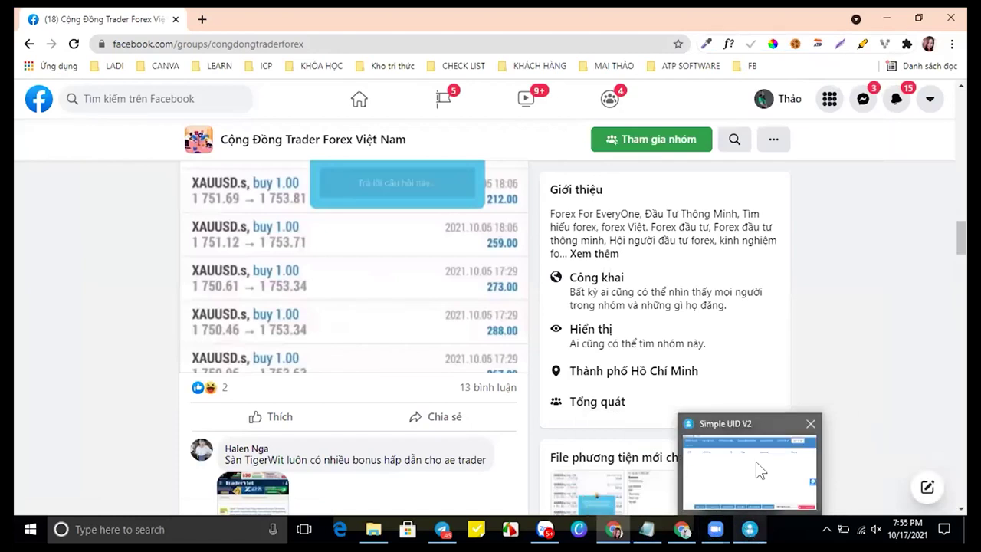
left_click(805, 426)
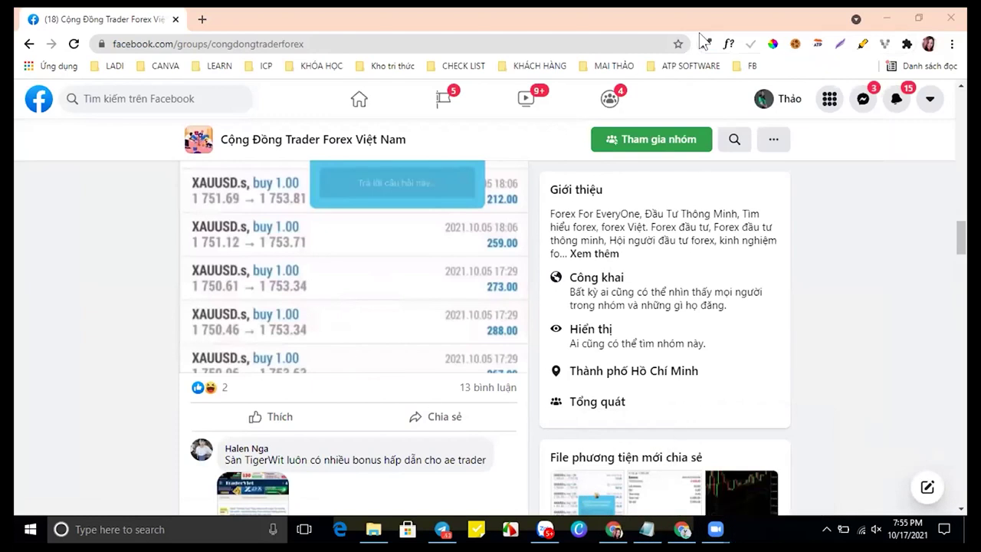
Launch Simple Zalo V2 from the ATP DONE folder in File Explorer and minimize the folder window
left_click(373, 531)
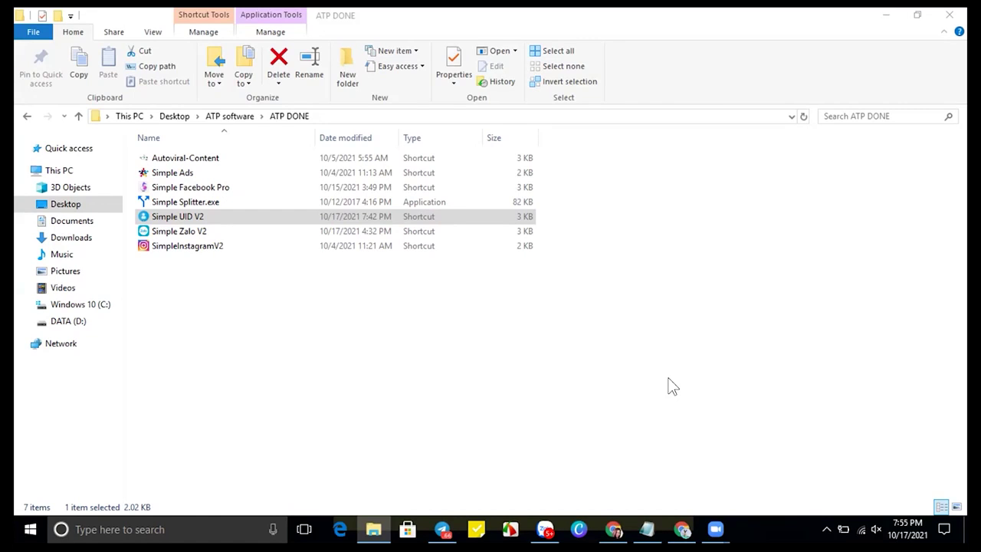
left_click(183, 233)
right_click(222, 229)
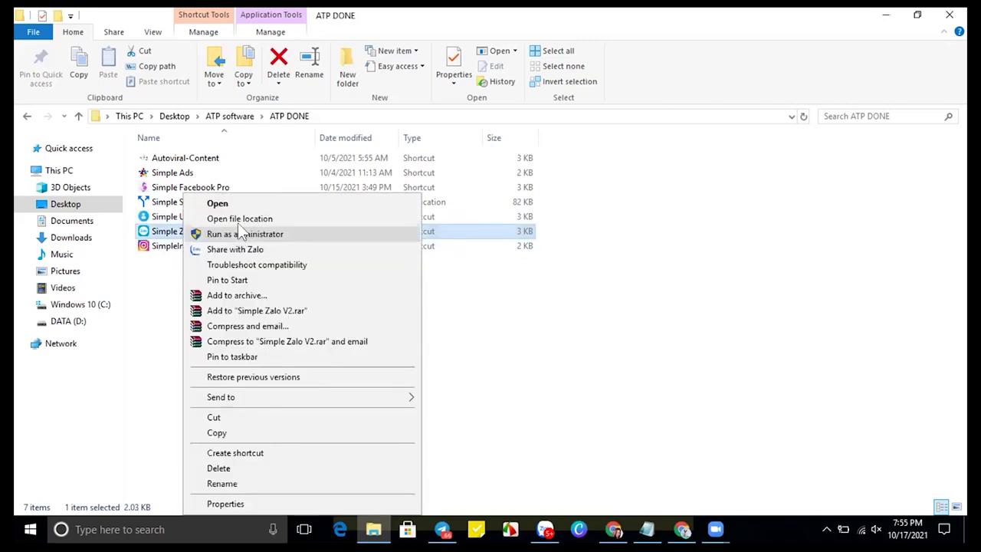
left_click(233, 201)
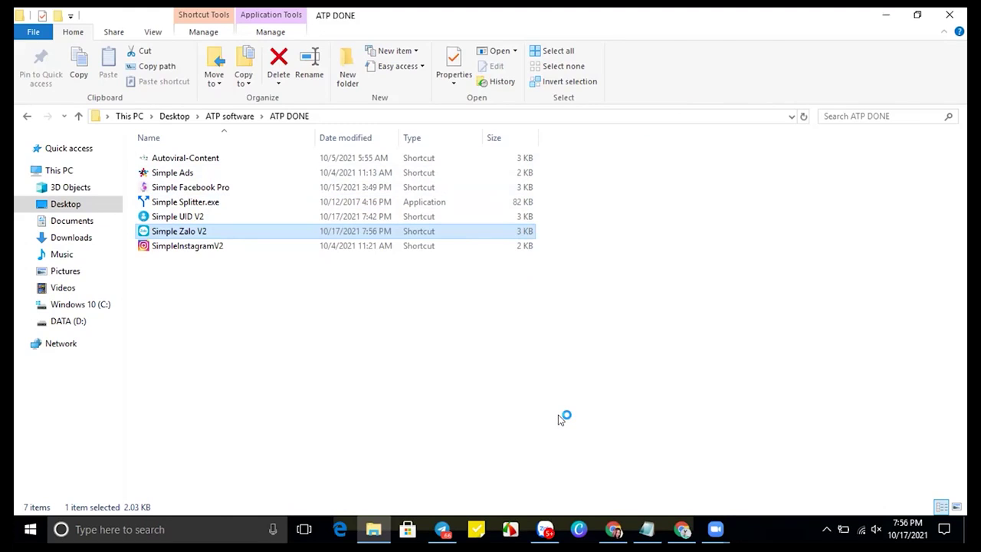
left_click(887, 17)
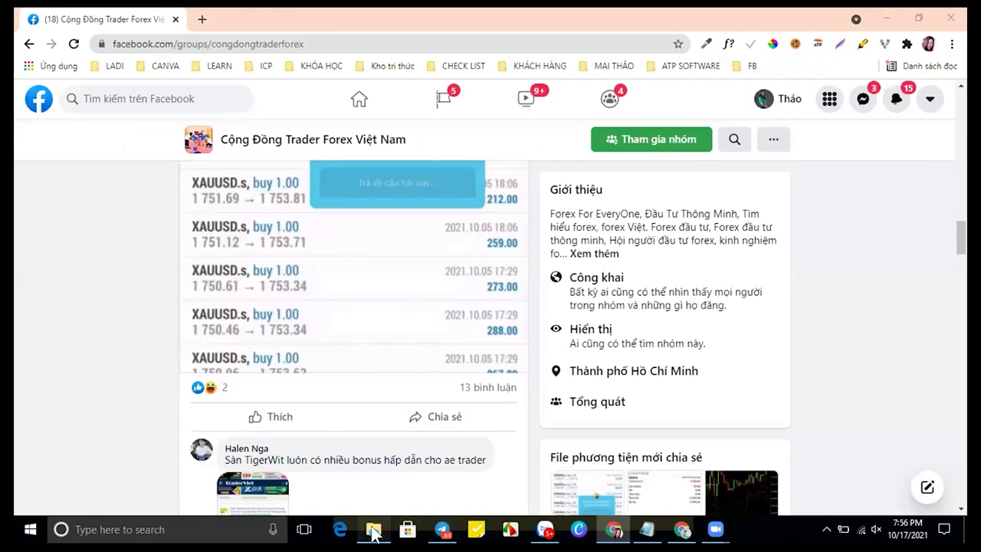
Reopen the ATP DONE folder and launch Simple UID V2 from it
left_click(373, 532)
left_click(196, 216)
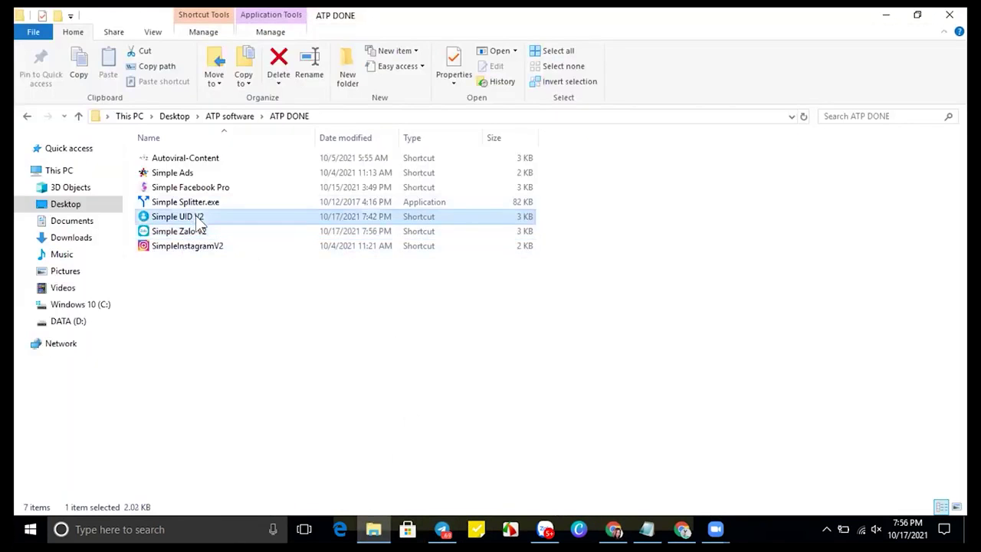
right_click(195, 216)
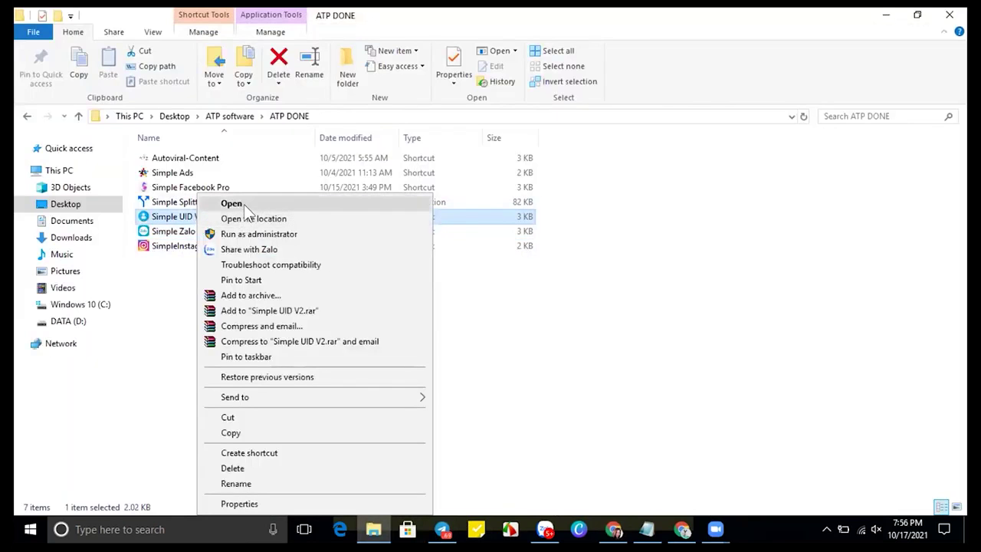
left_click(231, 203)
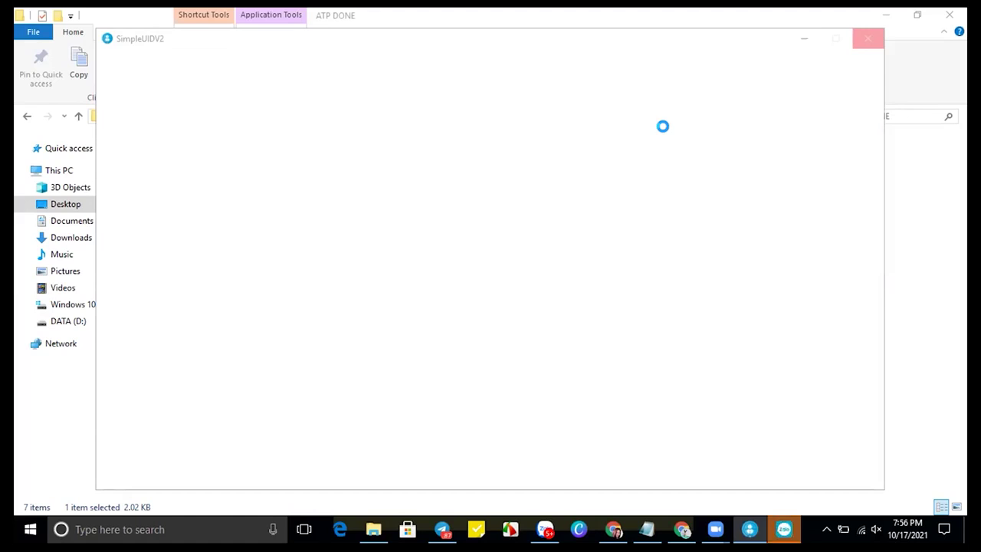
Bring up the loading Simple Zalo V2 window, minimize it and switch back to Simple UID V2
left_click(783, 534)
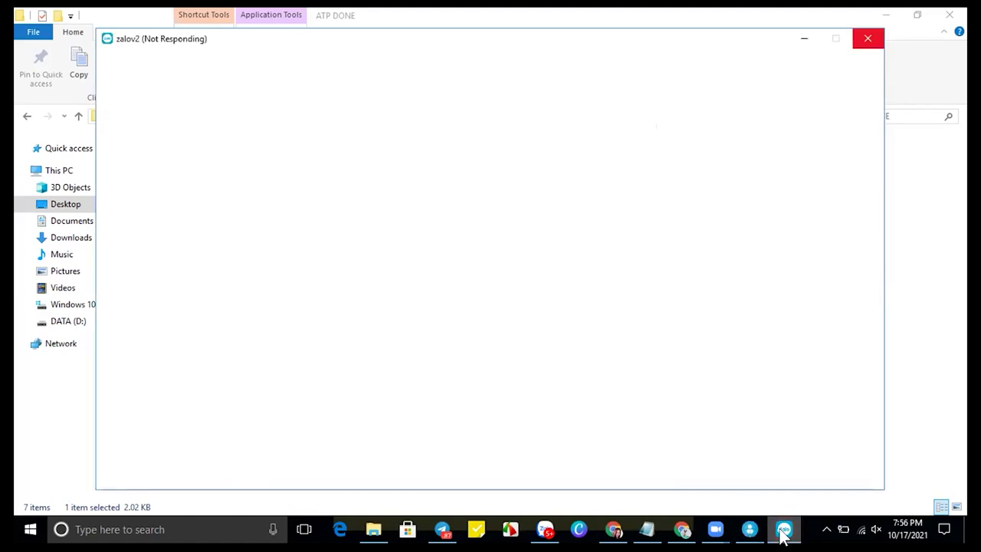
left_click(804, 38)
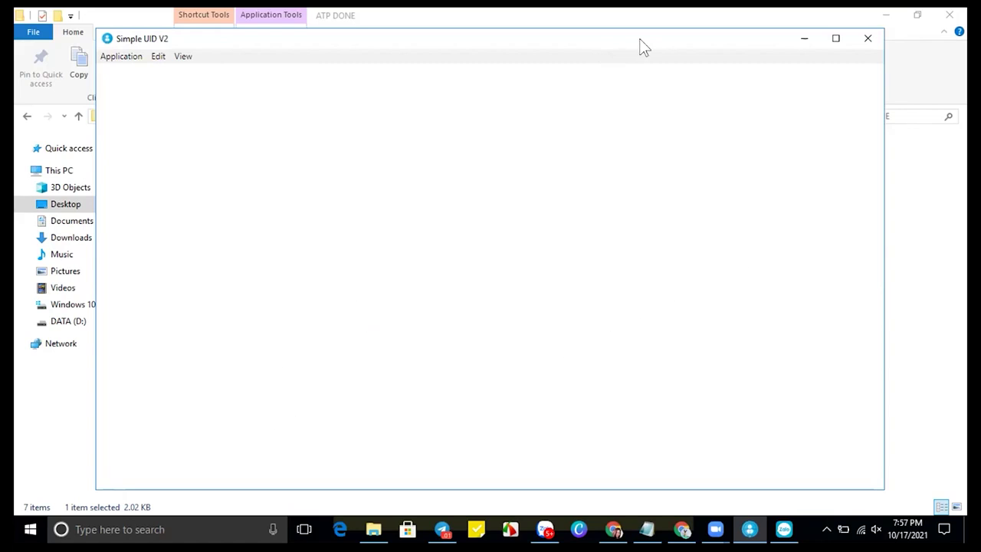
left_click_drag(642, 46, 636, 44)
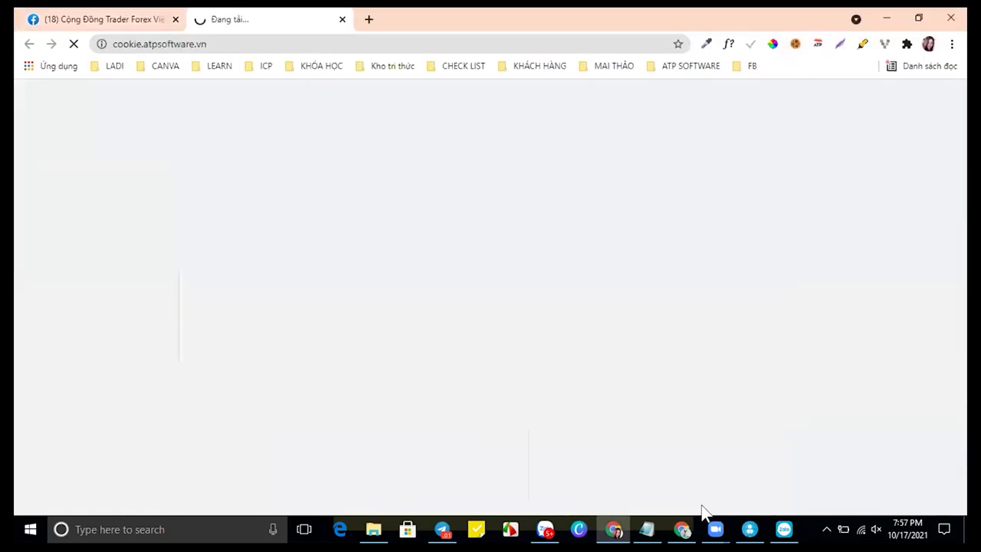
left_click(749, 529)
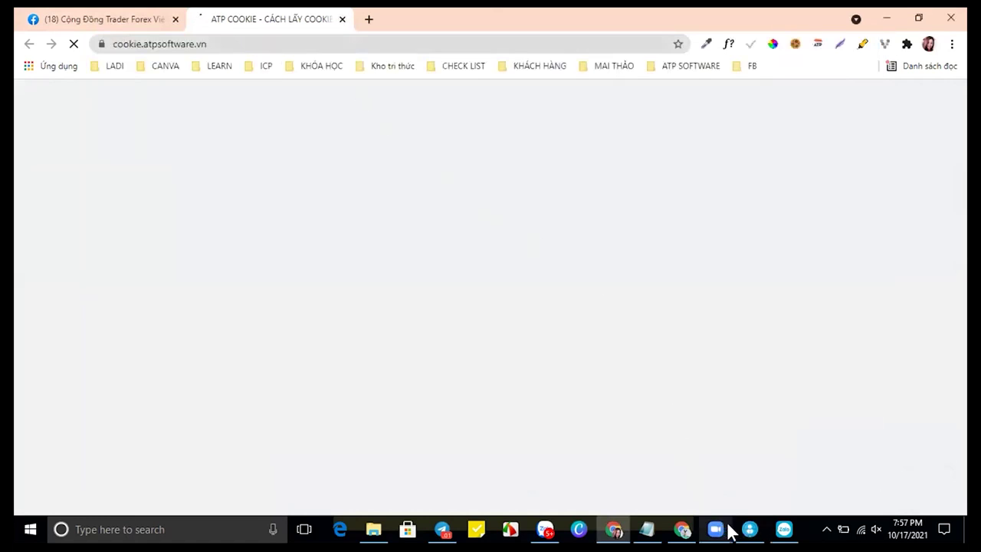
Return to Simple UID V2 and open the cookie login form for the Bạn bè của UID scan
left_click(749, 529)
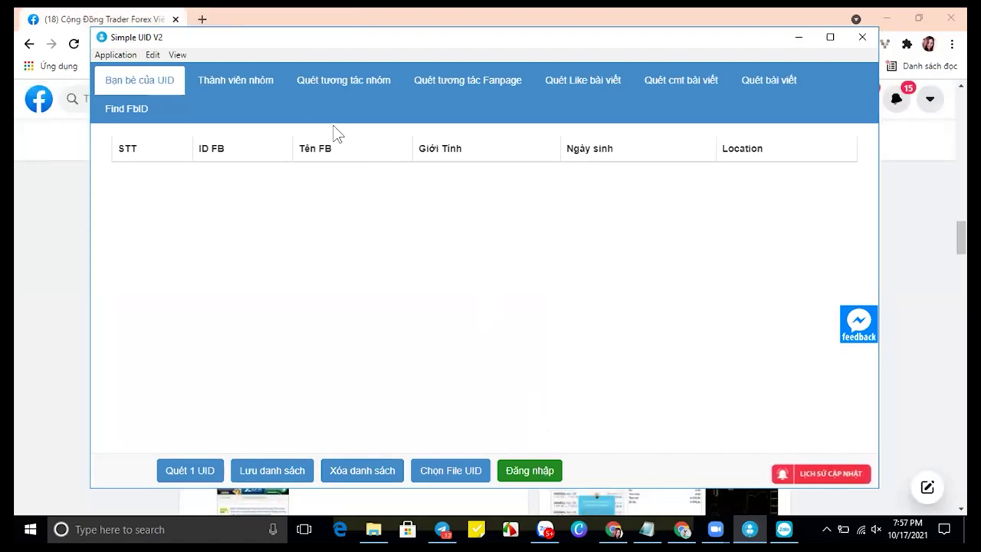
left_click(253, 86)
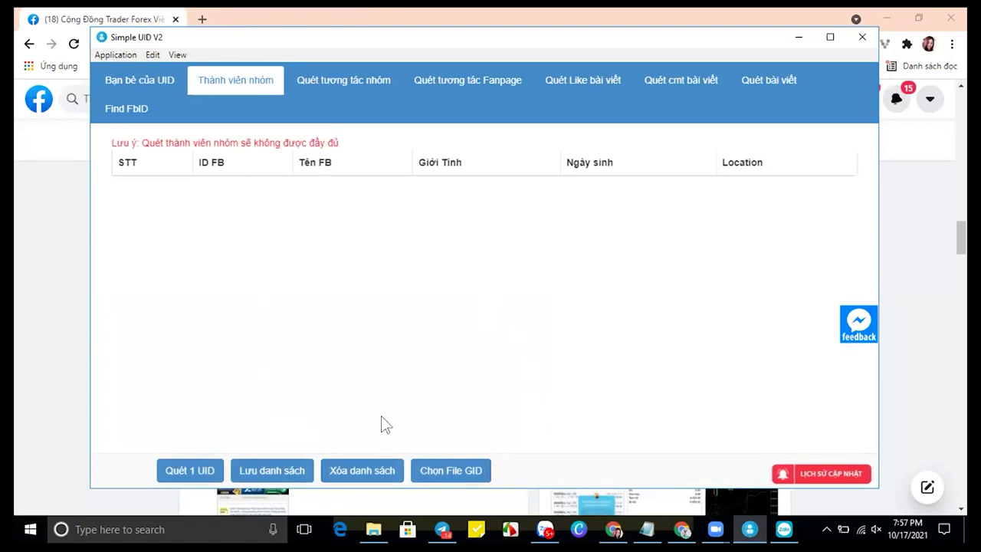
left_click(158, 84)
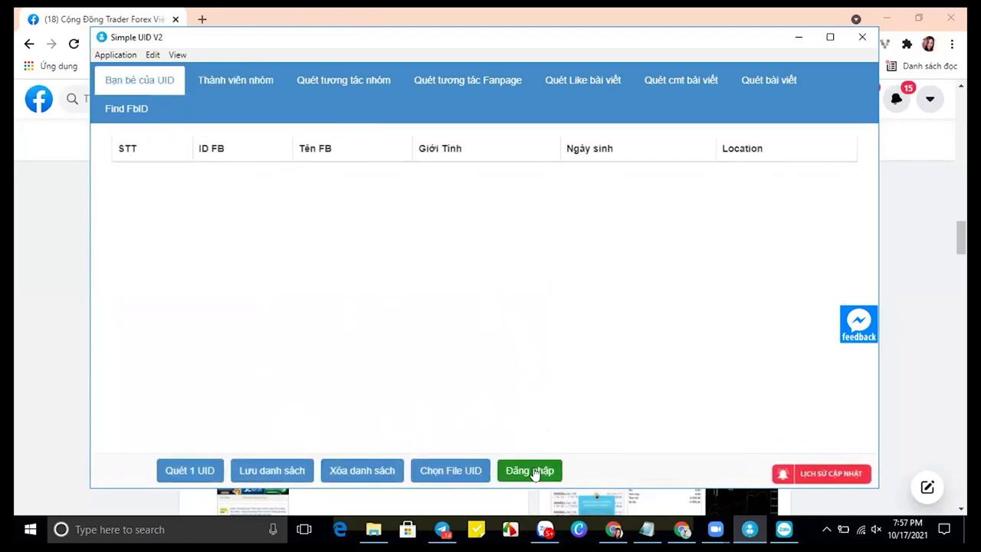
left_click(534, 472)
left_click(501, 160)
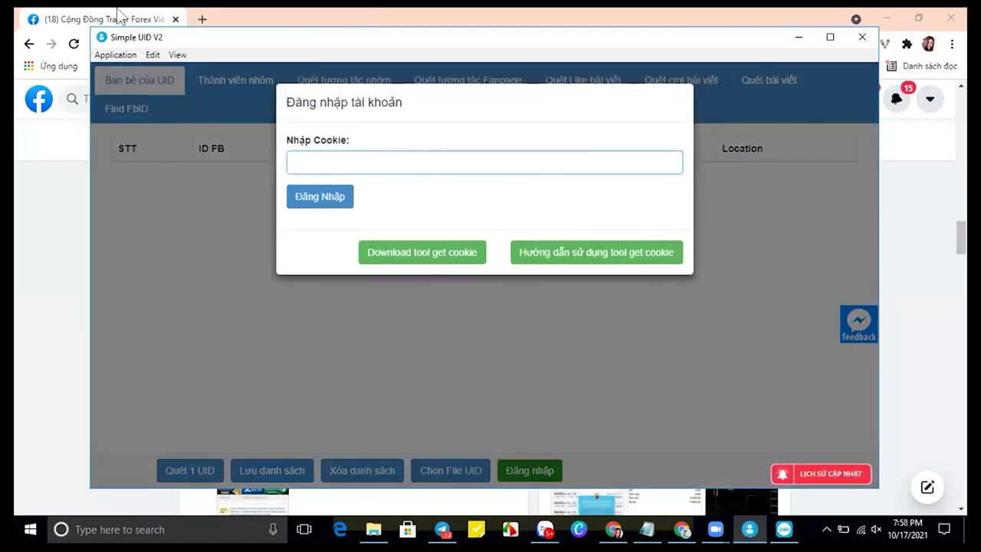
Copy the account cookie from the Facebook home page in Chrome and log in to Simple UID V2 with it
left_click(168, 19)
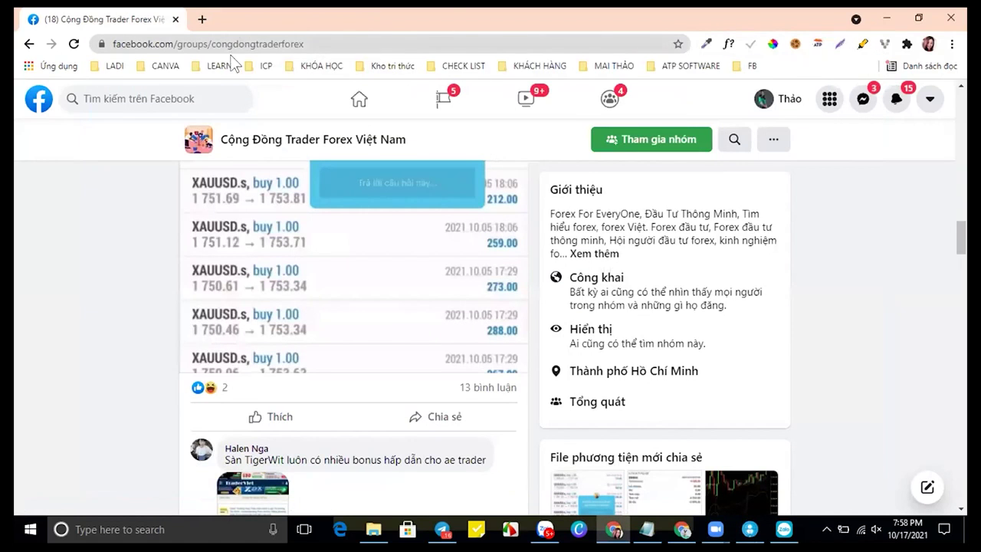
left_click(359, 102)
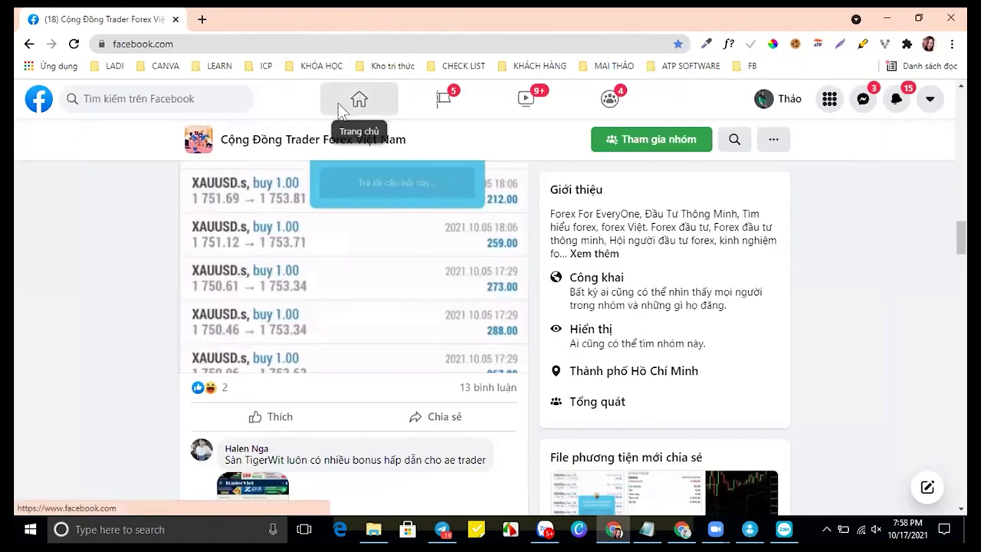
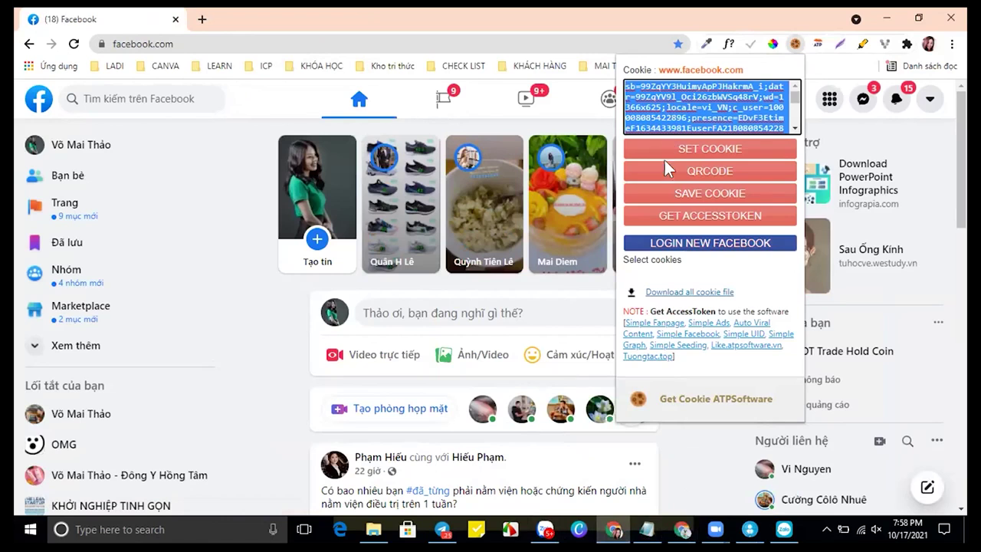
left_click(751, 530)
left_click(399, 165)
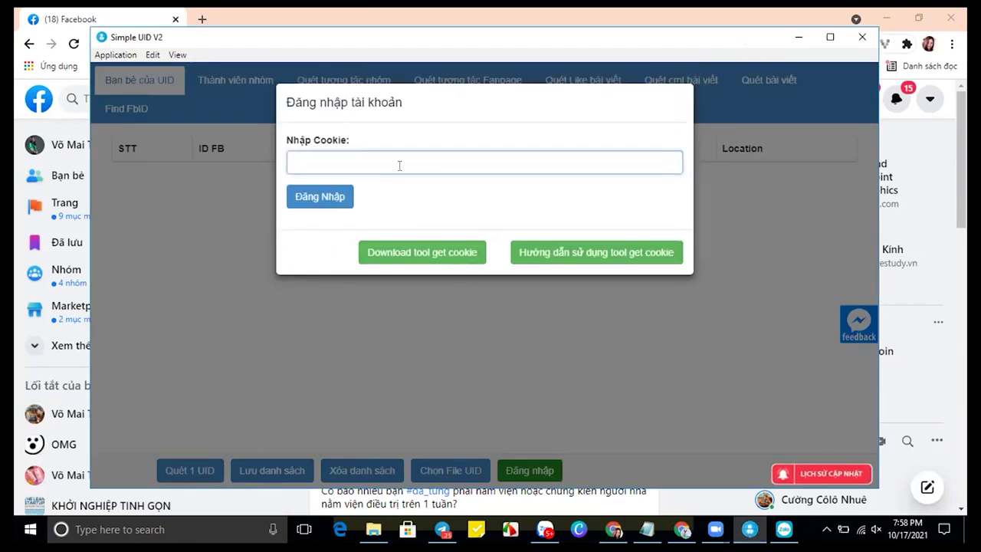
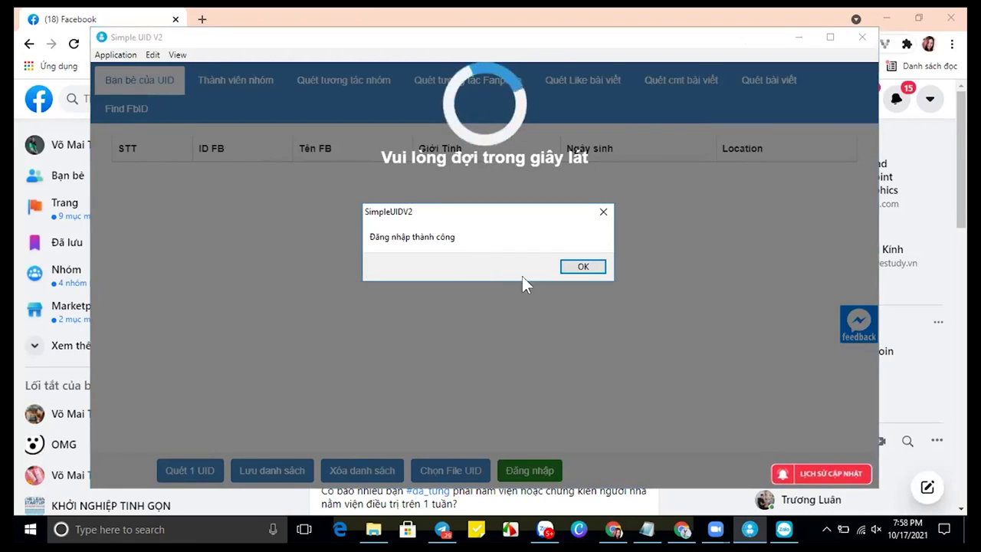
left_click(577, 266)
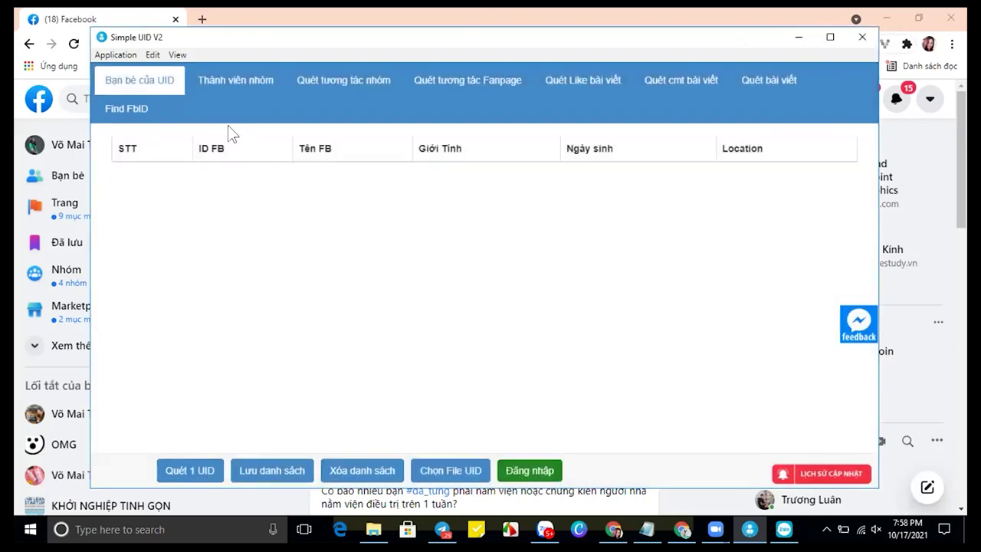
Choose the Thành viên nhóm scan, then open the Cộng Đồng Trader Forex Việt Nam group on Facebook and copy its link
left_click(220, 86)
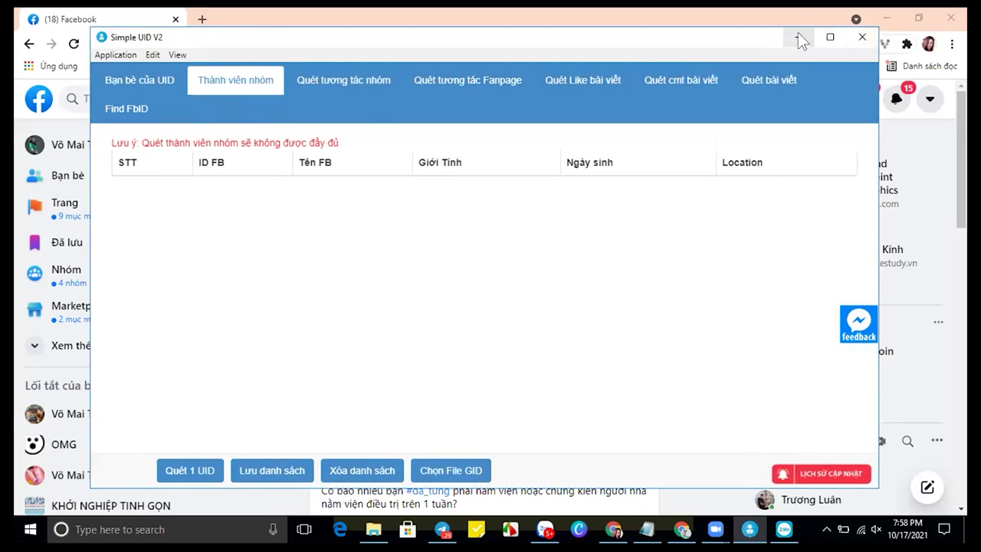
left_click(797, 36)
left_click(135, 102)
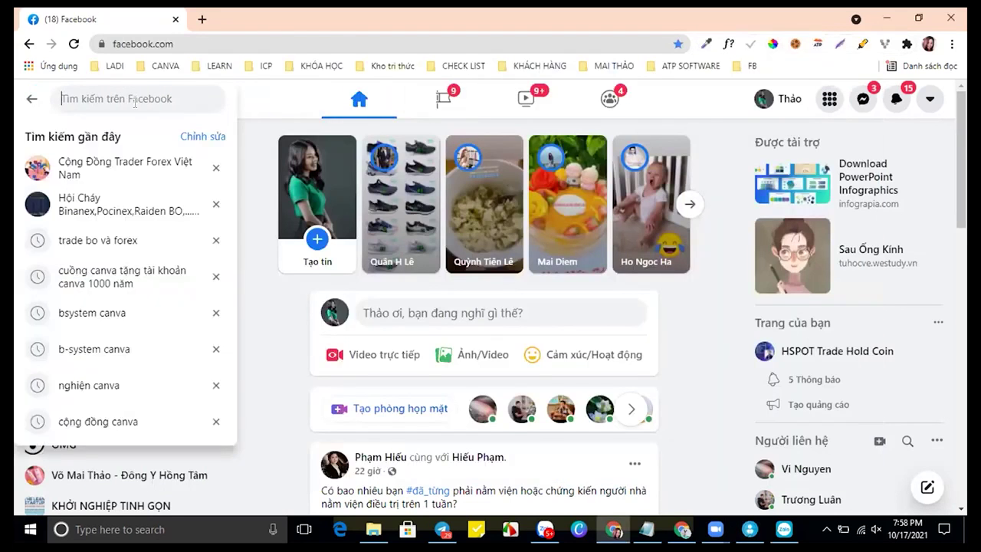
left_click(134, 169)
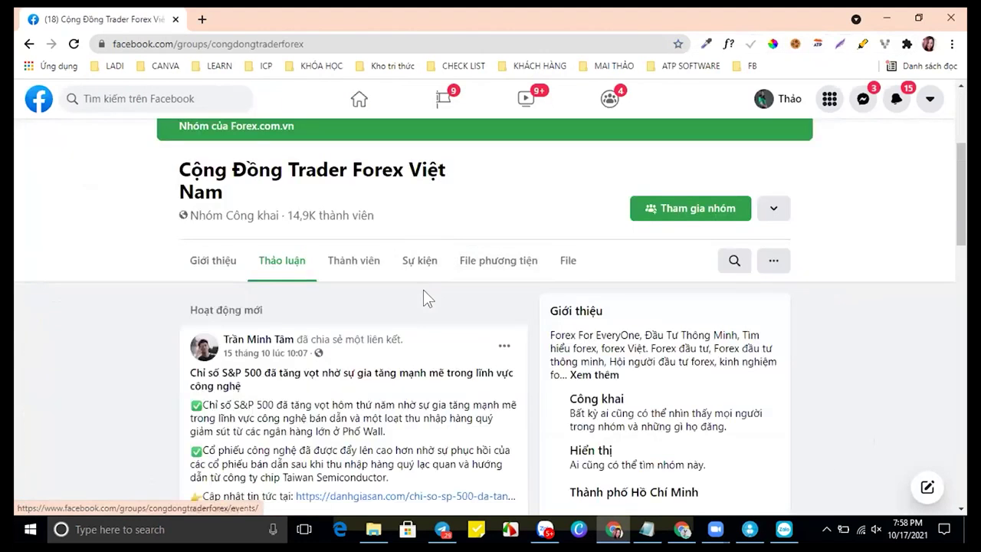
left_click(350, 43)
key("ctrl+c")
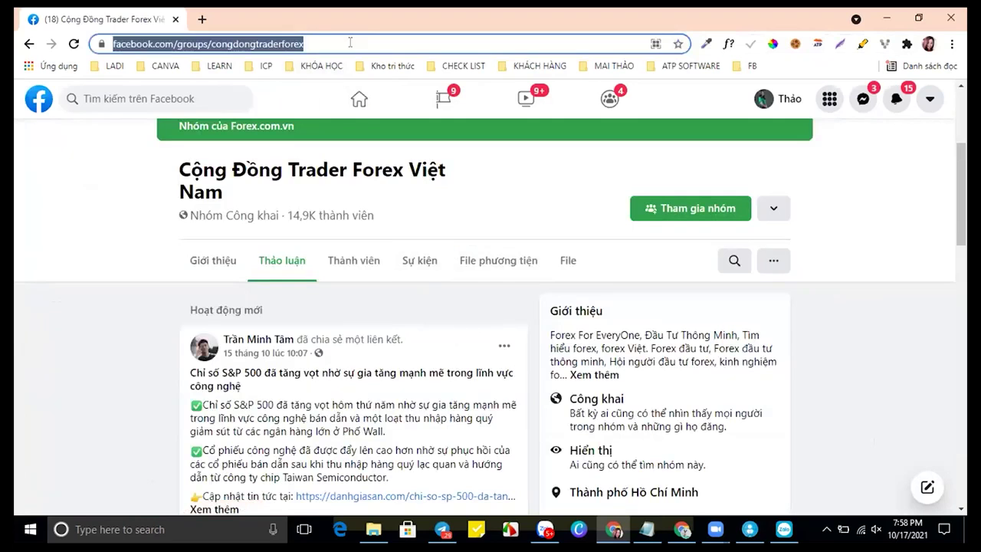
Scan the group's members in Simple UID V2 using the link facebook.com/groups/congdongtraderforex
left_click(749, 529)
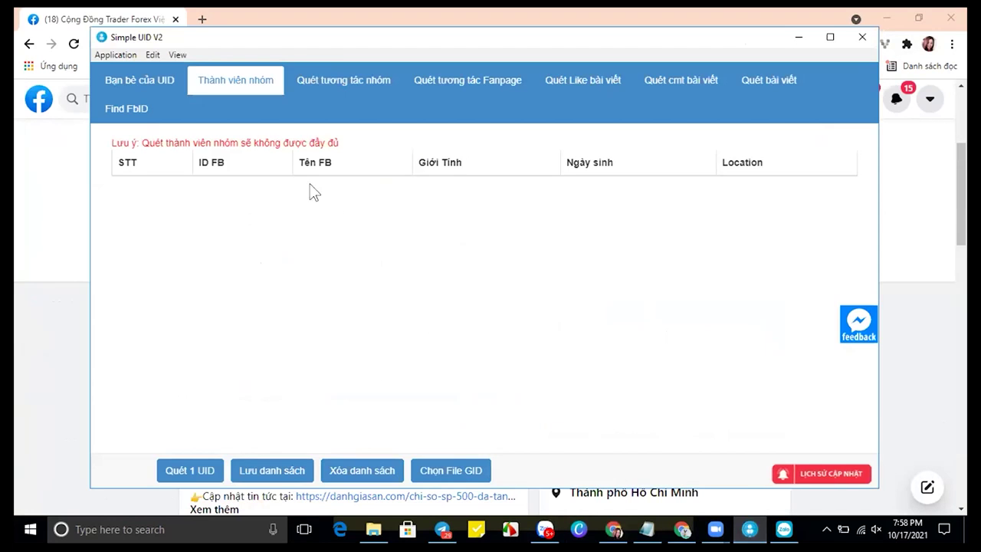
left_click(212, 470)
left_click(428, 159)
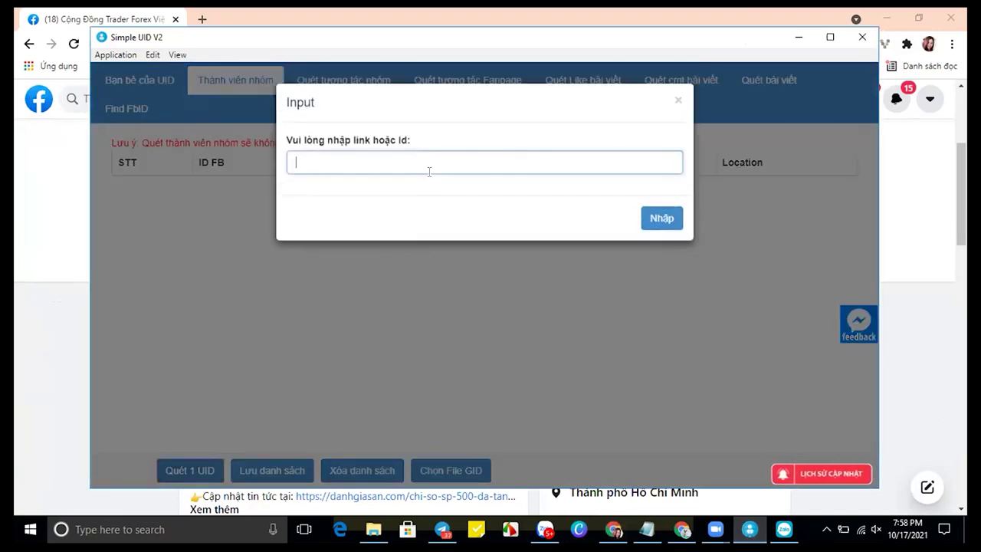
key("ctrl+v")
left_click(660, 219)
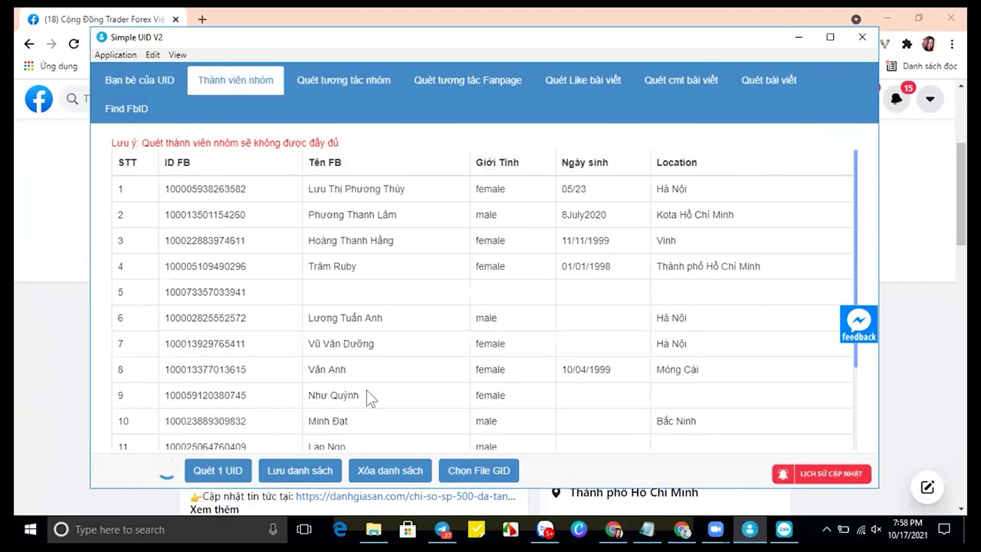
Save the scanned member list with IDs only, choosing the DATA folder on the Desktop as the destination
left_click(300, 473)
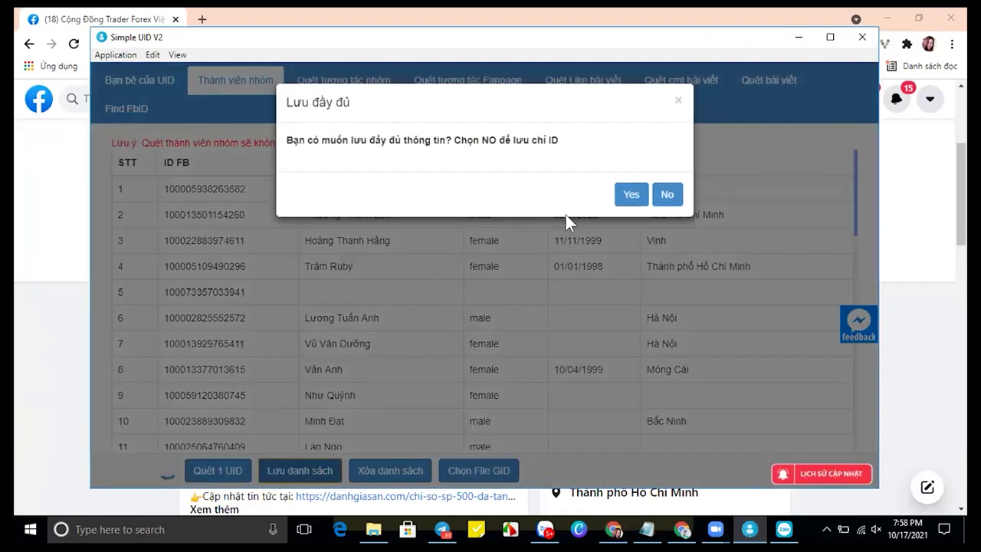
left_click(659, 195)
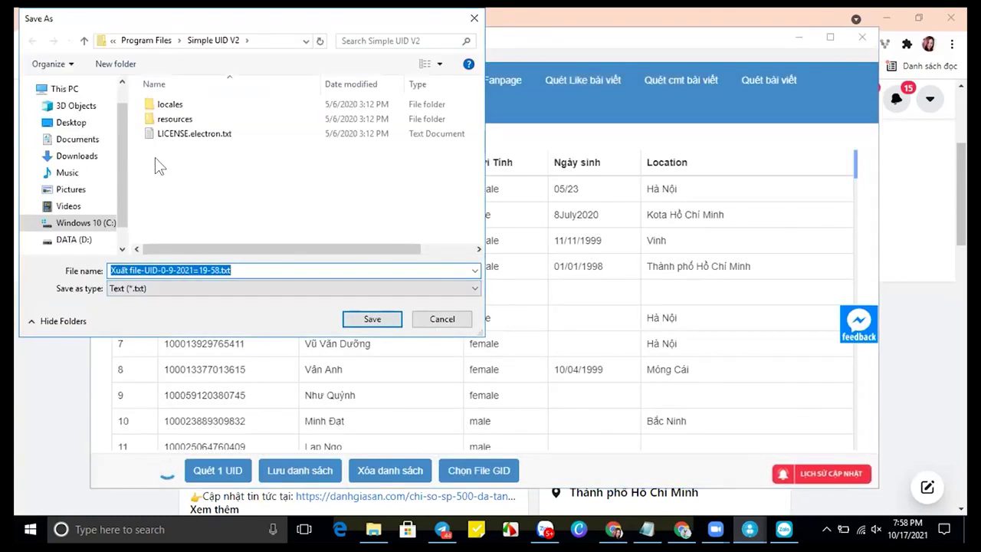
left_click(88, 124)
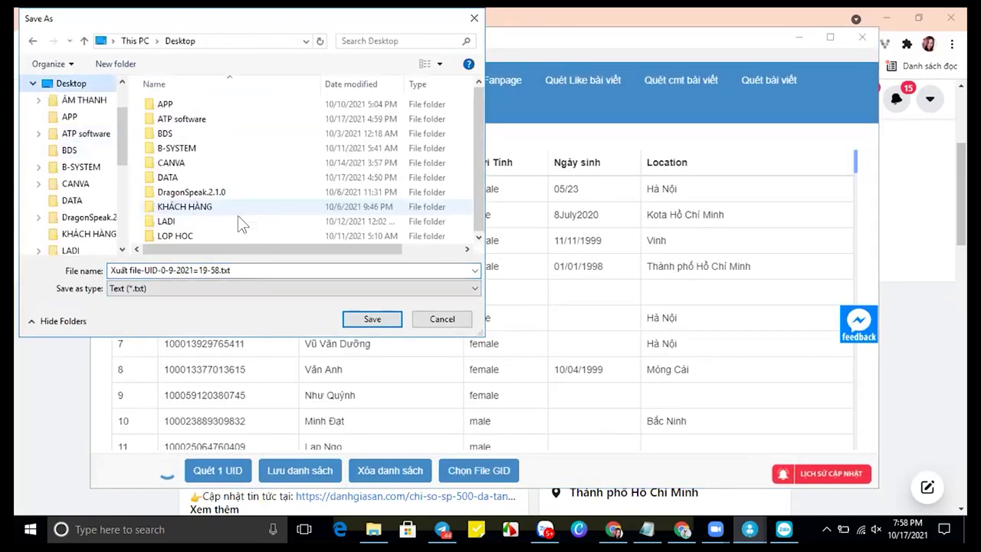
double_click(219, 206)
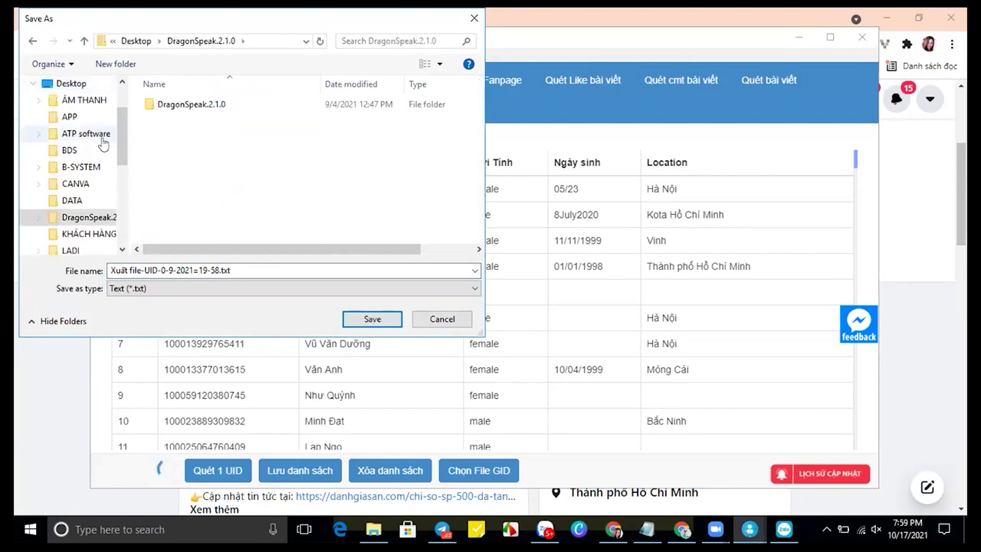
left_click(32, 41)
double_click(195, 191)
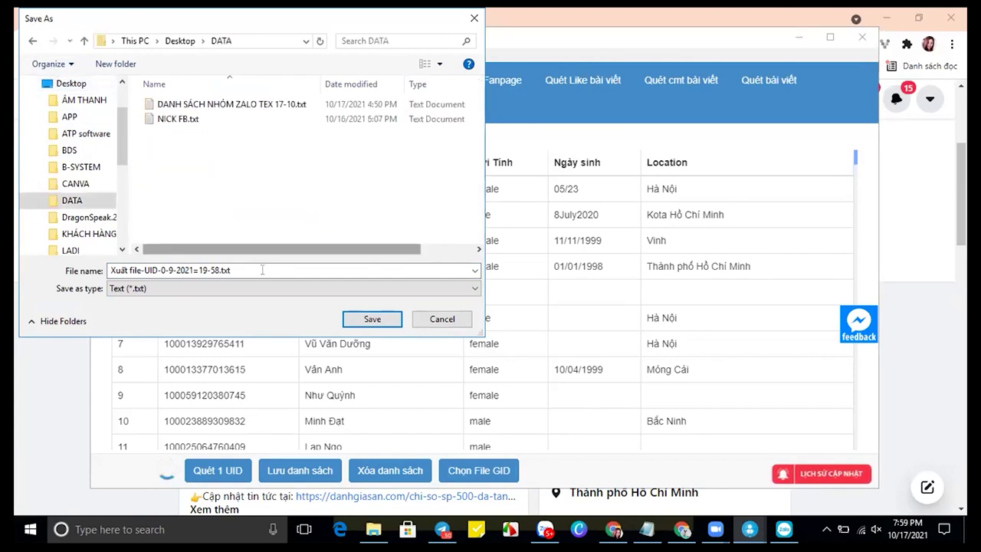
Name the exported text file TEX FB.txt and save it
triple_click(217, 269)
left_click_drag(219, 270, 112, 270)
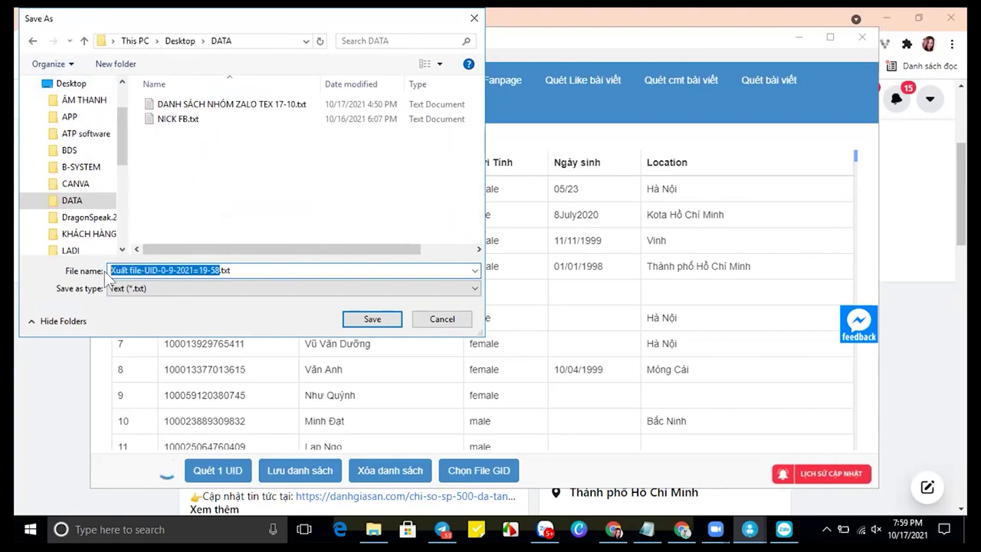
type("TEX FB")
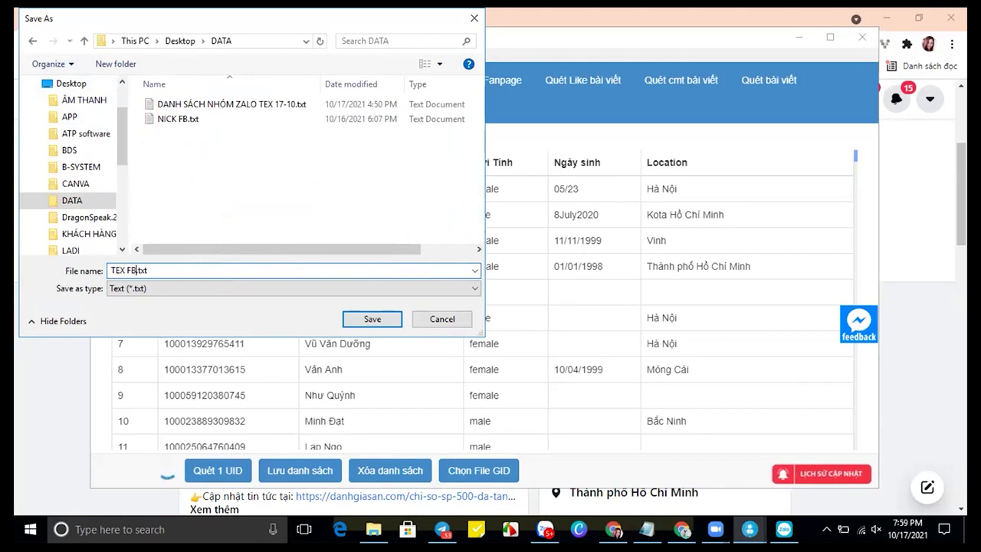
left_click(367, 316)
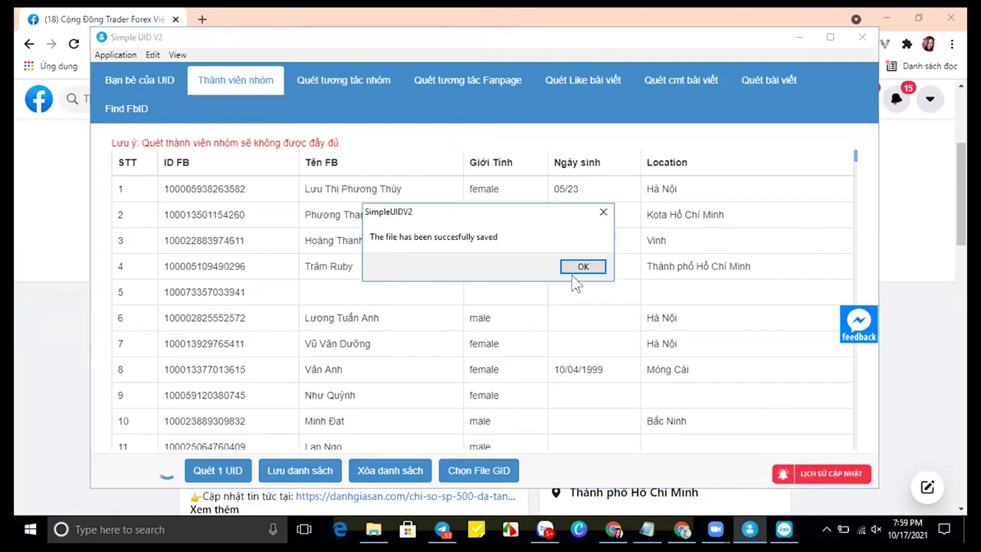
left_click(573, 272)
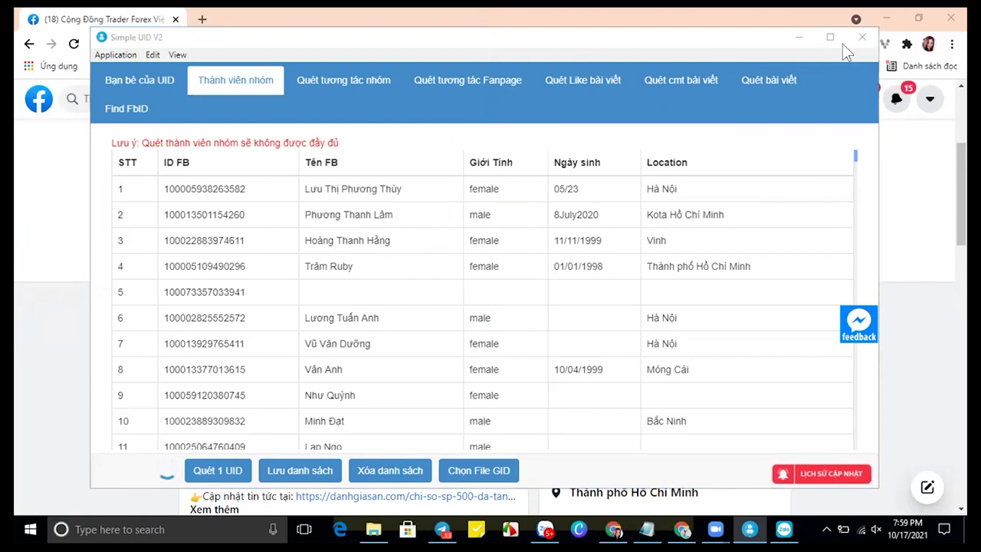
left_click_drag(786, 121, 171, 149)
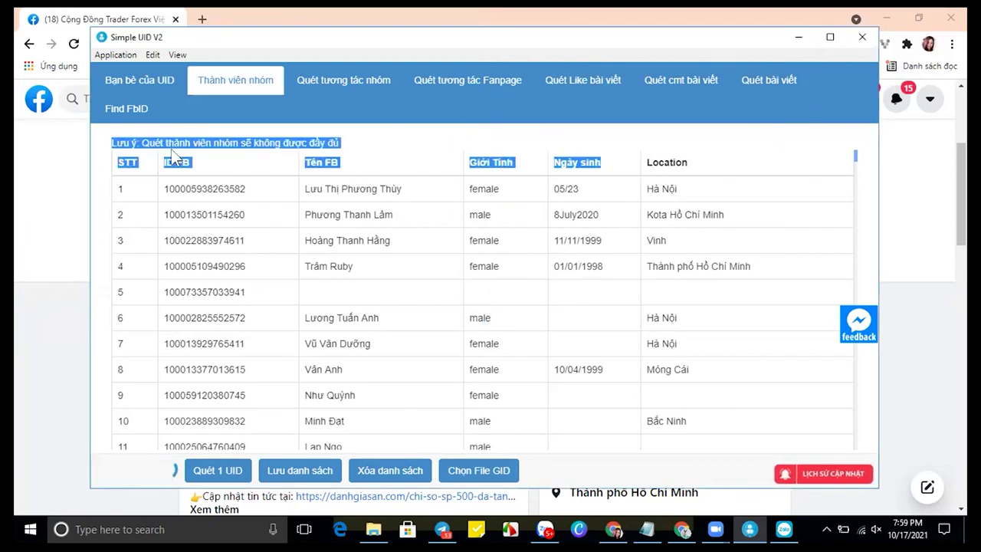
left_click(79, 186)
Bring up Simple Zalo V2, then open the bookmarked Zalo Web in a new tab of the other Chrome profile and get its cookie
left_click(784, 529)
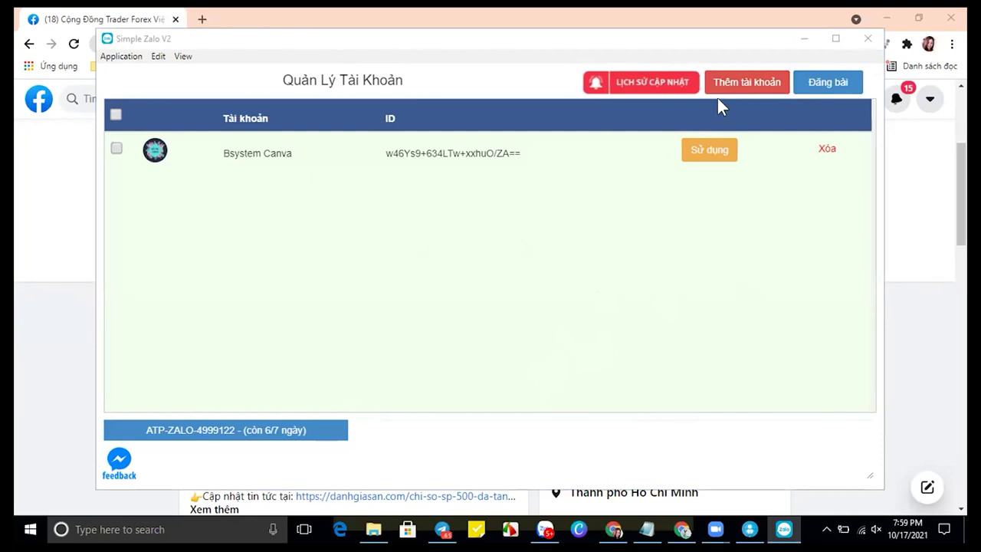
left_click(683, 531)
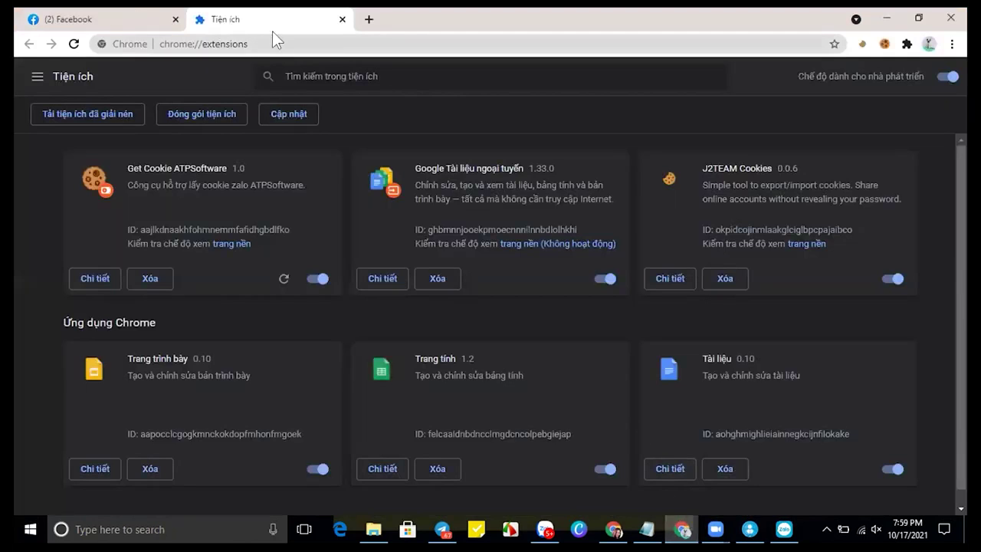
left_click(369, 21)
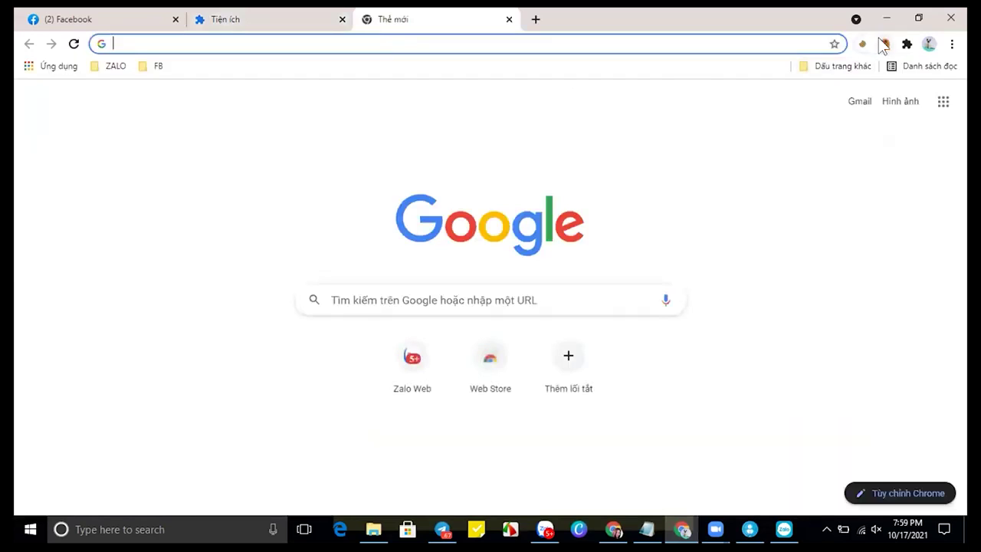
left_click(117, 67)
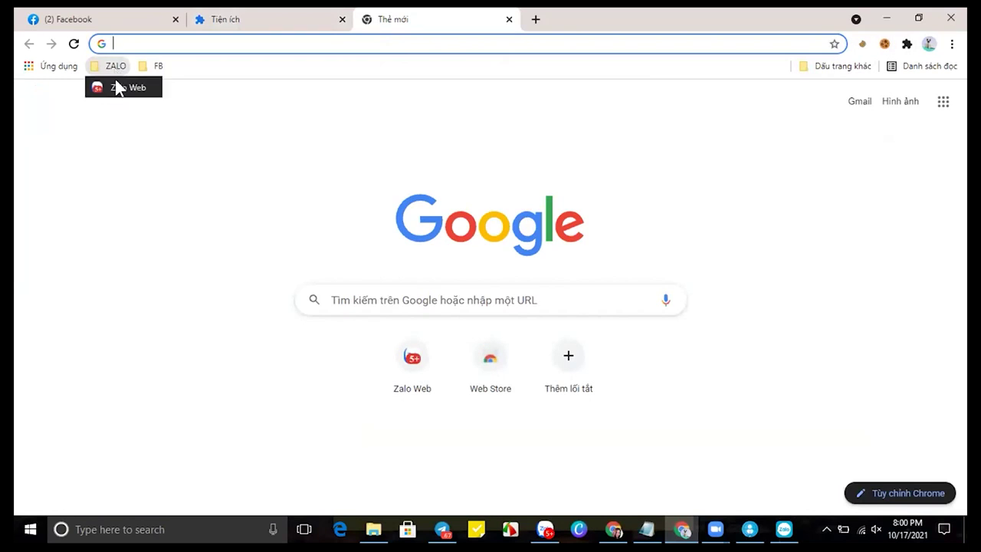
left_click(121, 87)
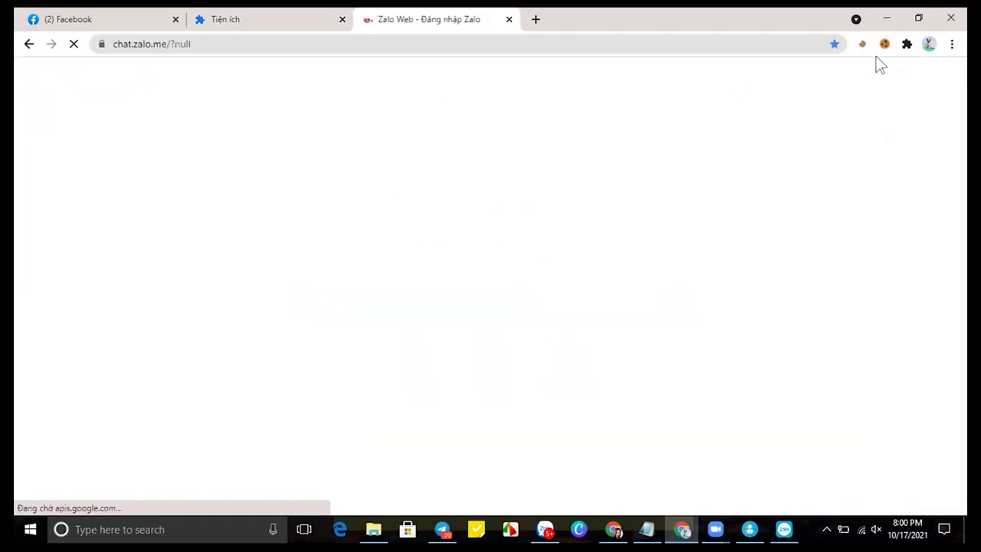
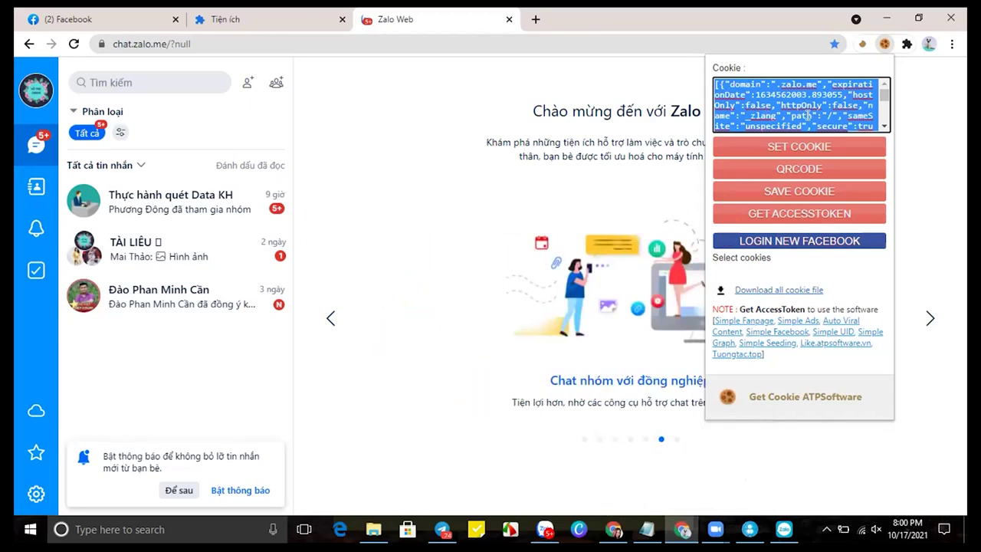
Switch to Simple Zalo V2, view the cookie login form for adding an account, and open the saved Zalo account for use
left_click(784, 529)
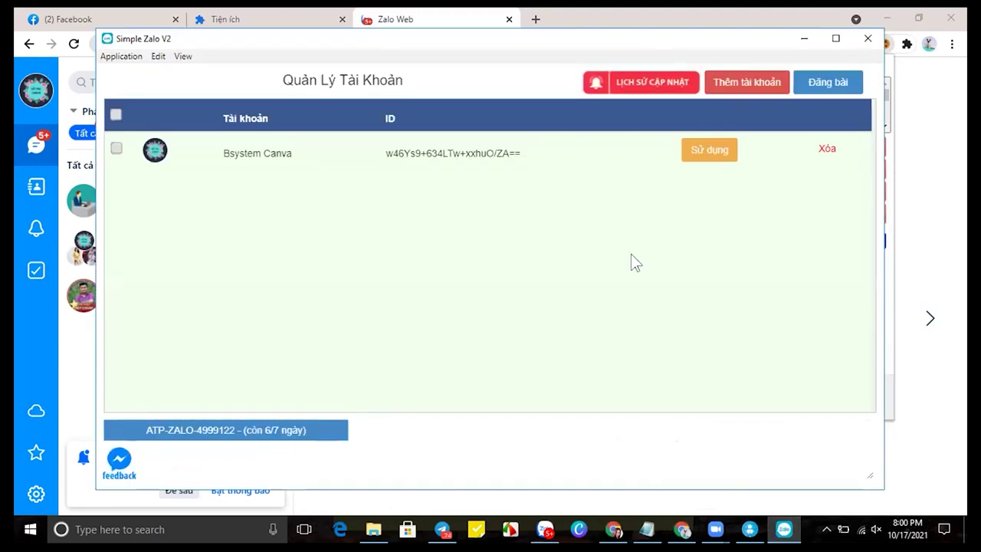
left_click(741, 84)
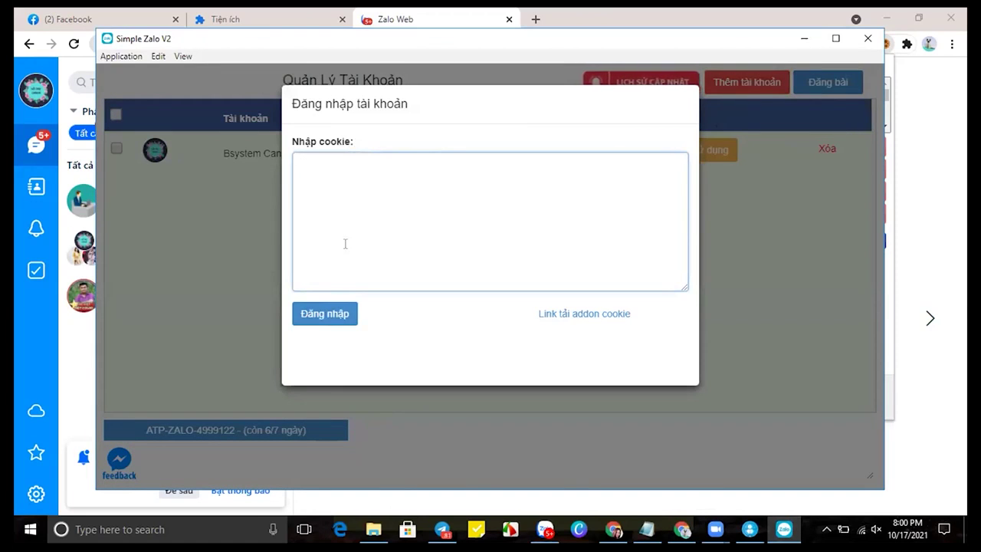
left_click(744, 218)
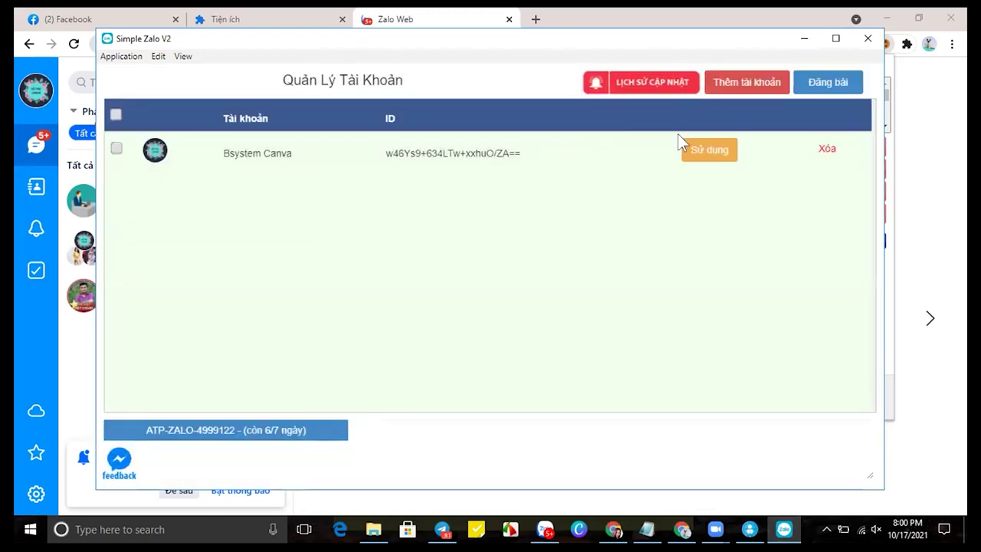
left_click(701, 151)
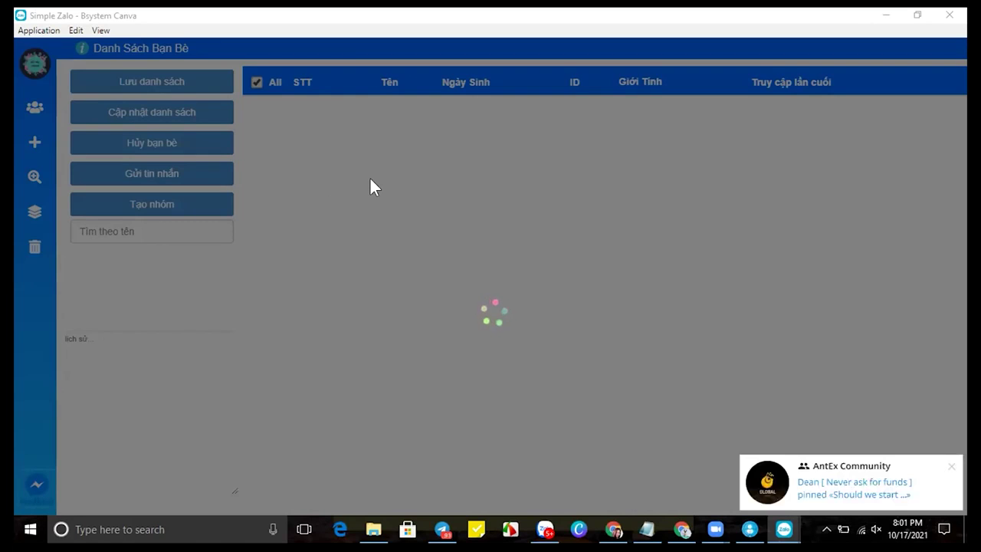
mouse_move(932, 471)
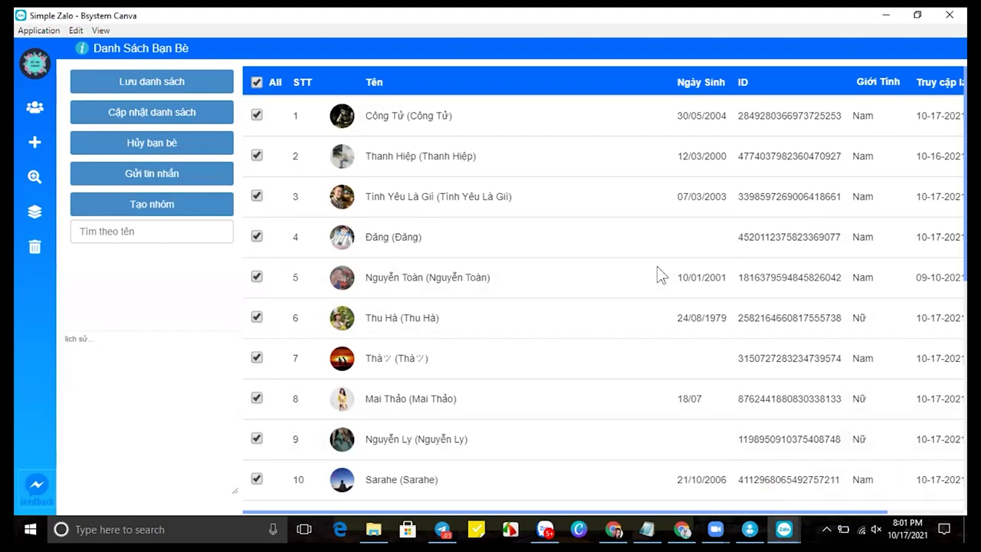
Examine the account's joined groups and the friend list, including birth dates, IDs, genders and last access times
left_click(52, 107)
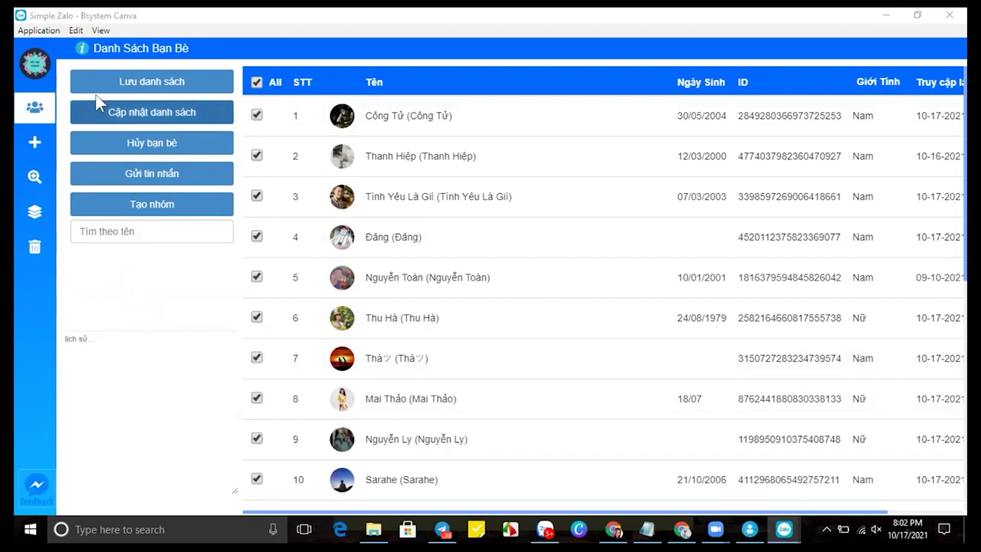
left_click(40, 215)
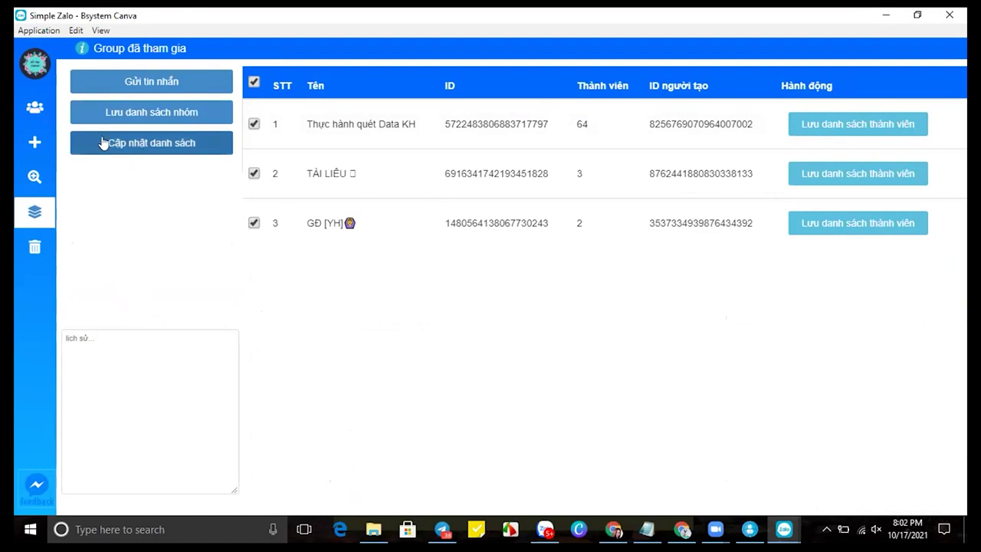
left_click(38, 107)
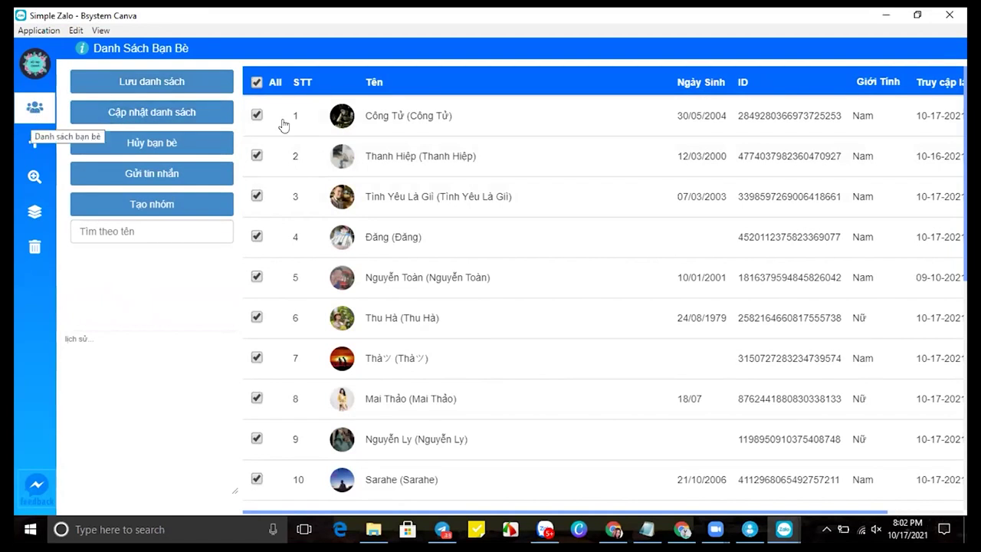
scroll(449, 225, "down", 6)
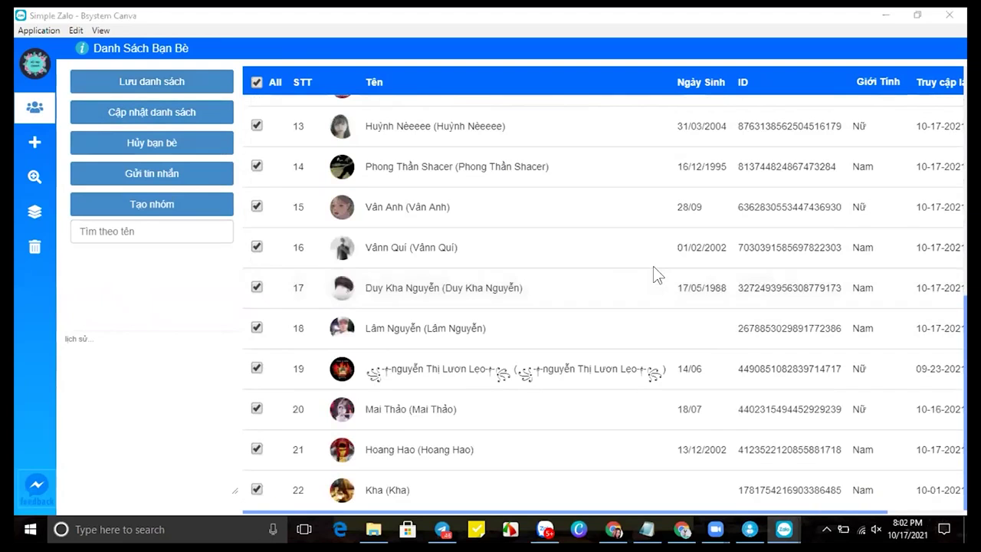
scroll(381, 328, "up", 6)
scroll(377, 316, "down", 1)
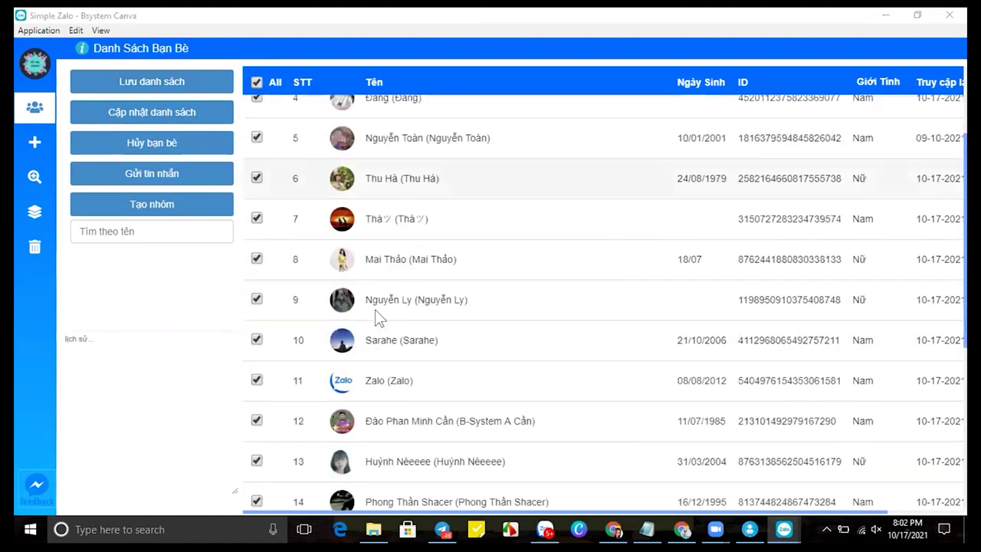
scroll(377, 317, "up", 2)
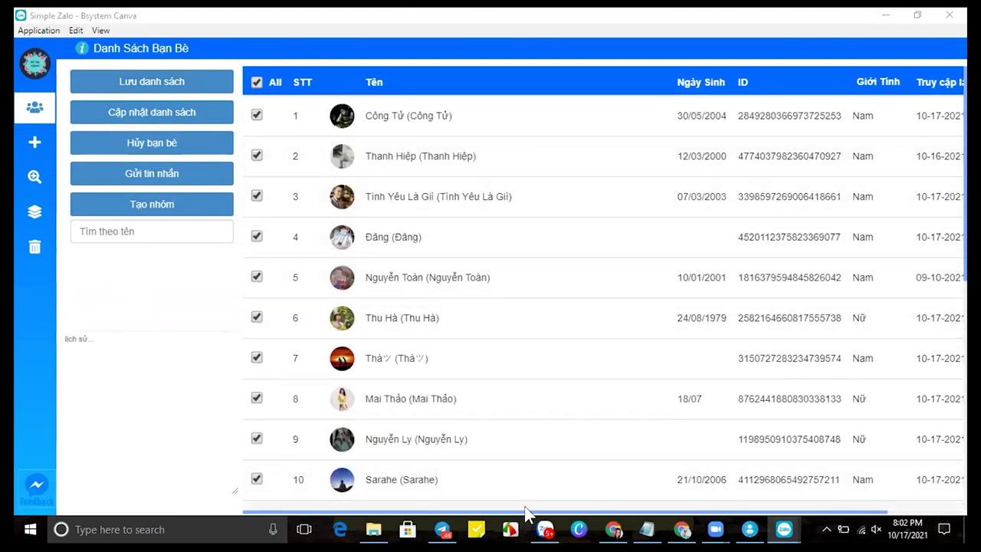
left_click_drag(528, 513, 635, 512)
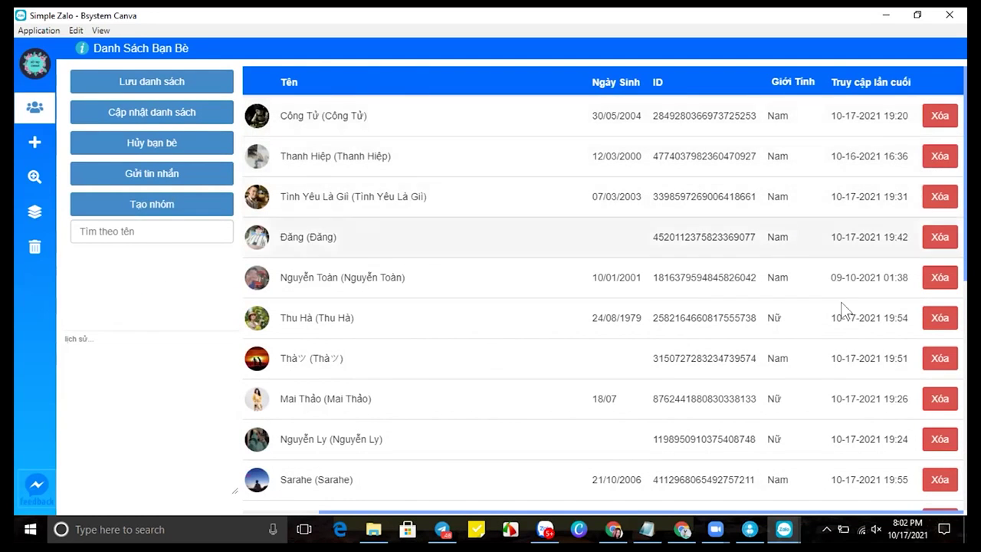
scroll(856, 423, "down", 6)
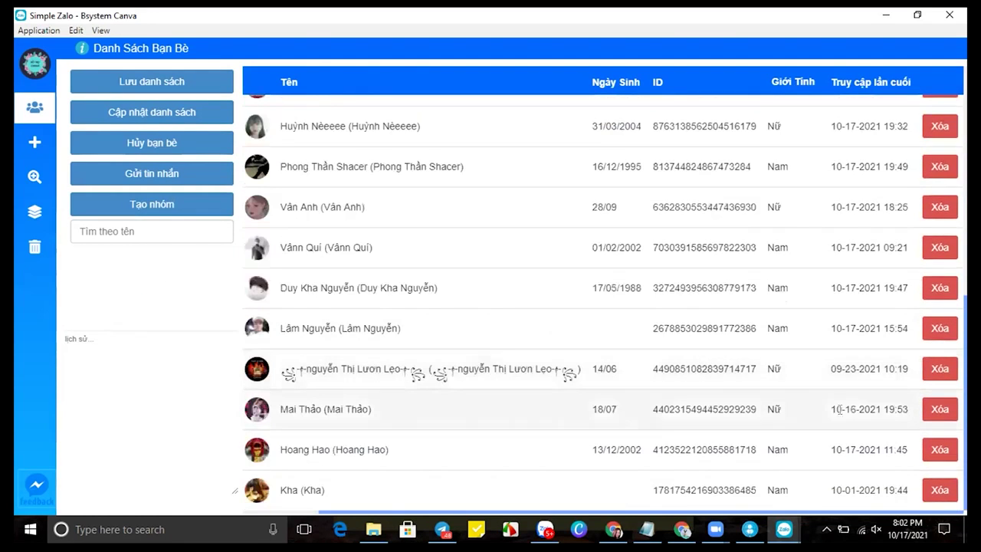
scroll(840, 408, "up", 6)
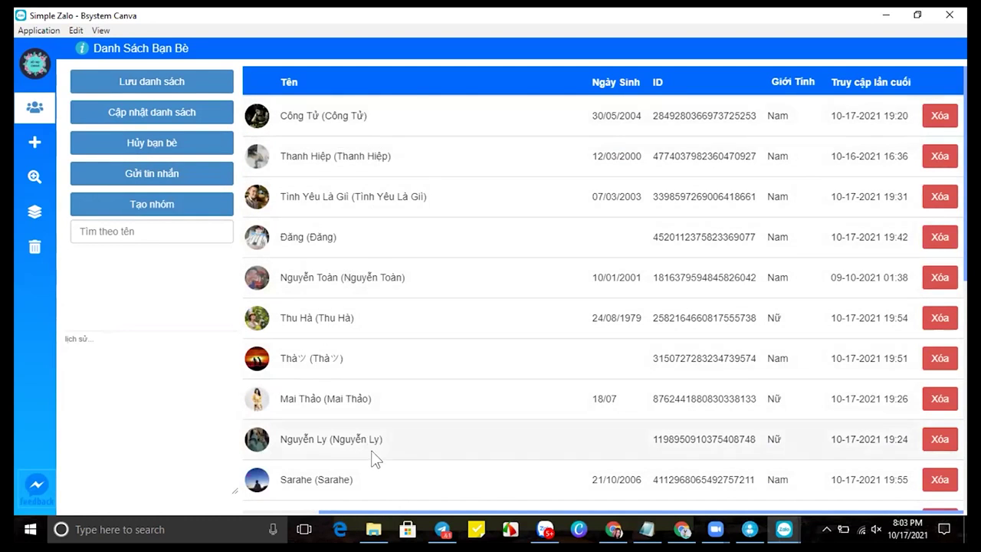
scroll(379, 360, "down", 2)
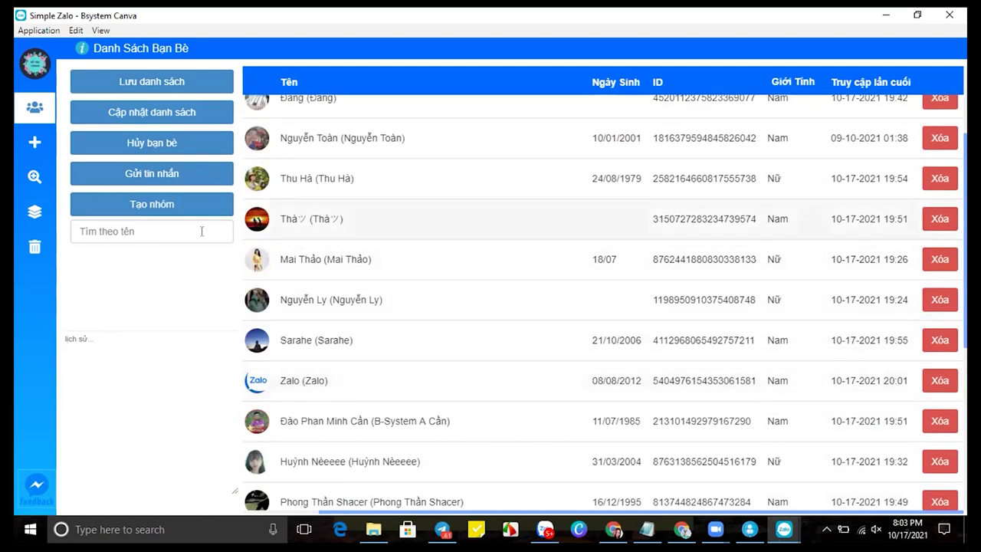
Preview the message form, then try selecting only the first friend and restore the selection of all friends
left_click(184, 176)
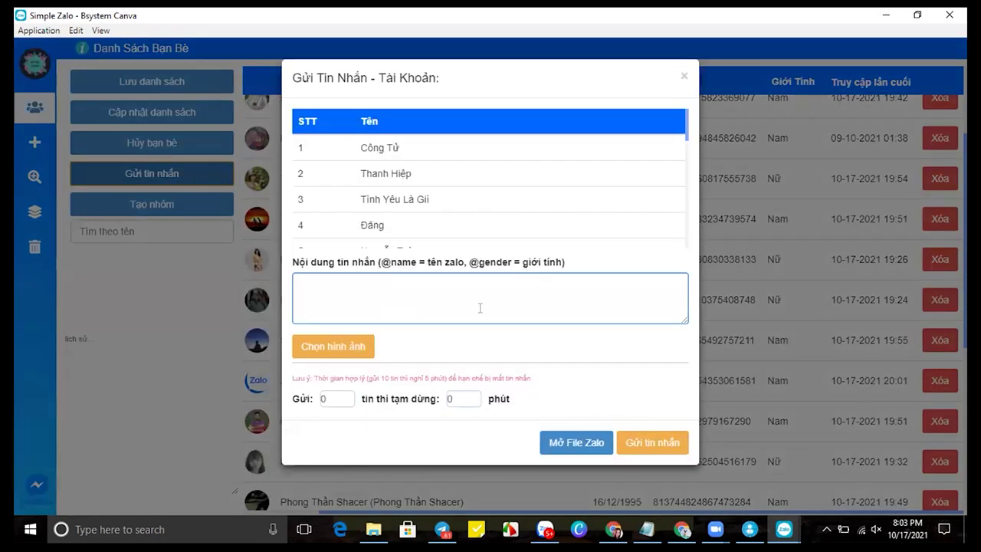
left_click(209, 352)
scroll(345, 322, "up", 2)
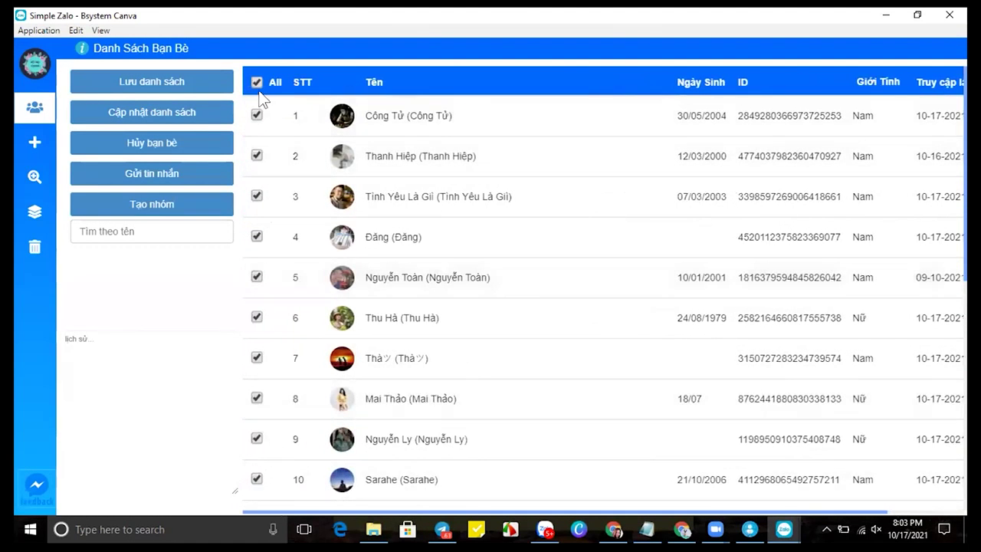
left_click(257, 83)
left_click(255, 117)
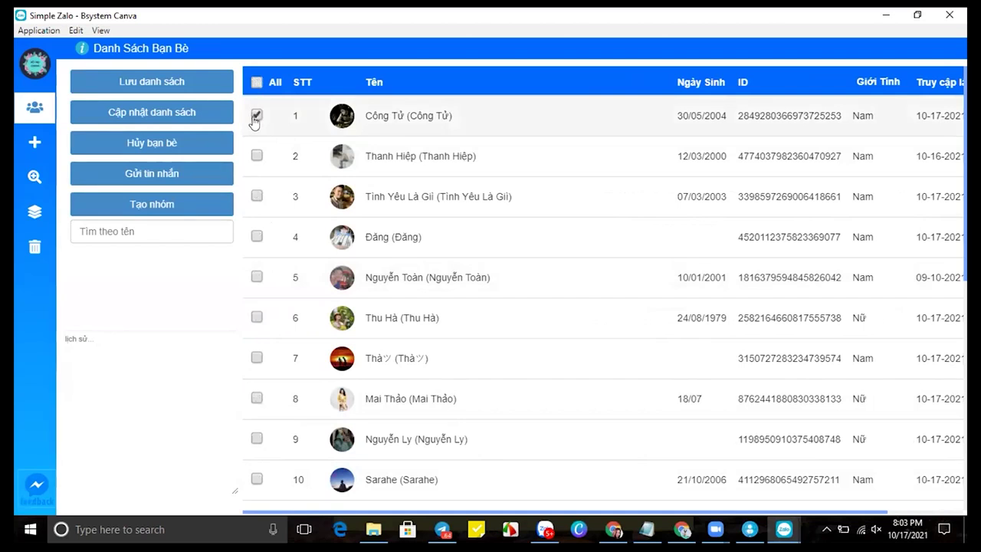
left_click(256, 82)
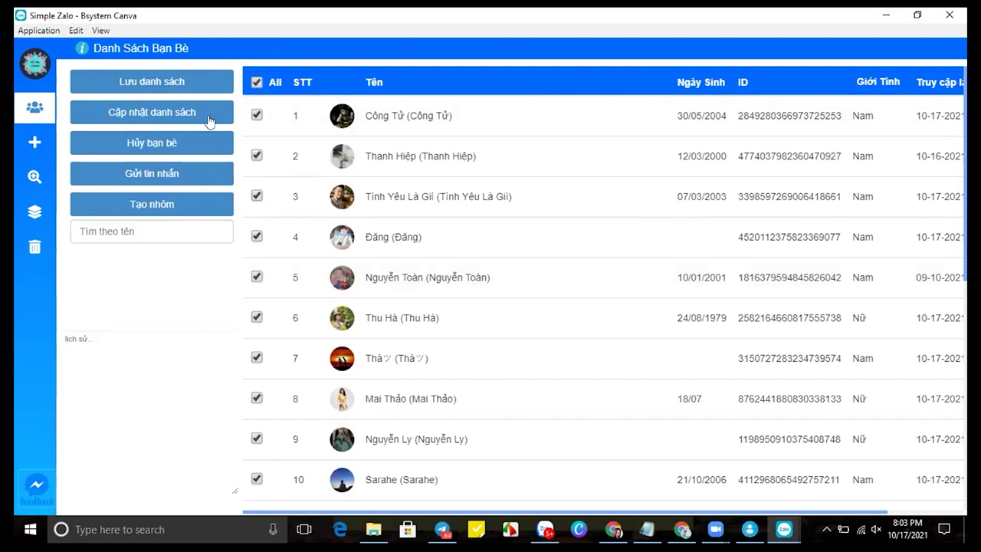
Start a message to the selected friends and load TEX FB.txt from the Desktop's DATA folder as the recipient list
left_click(163, 173)
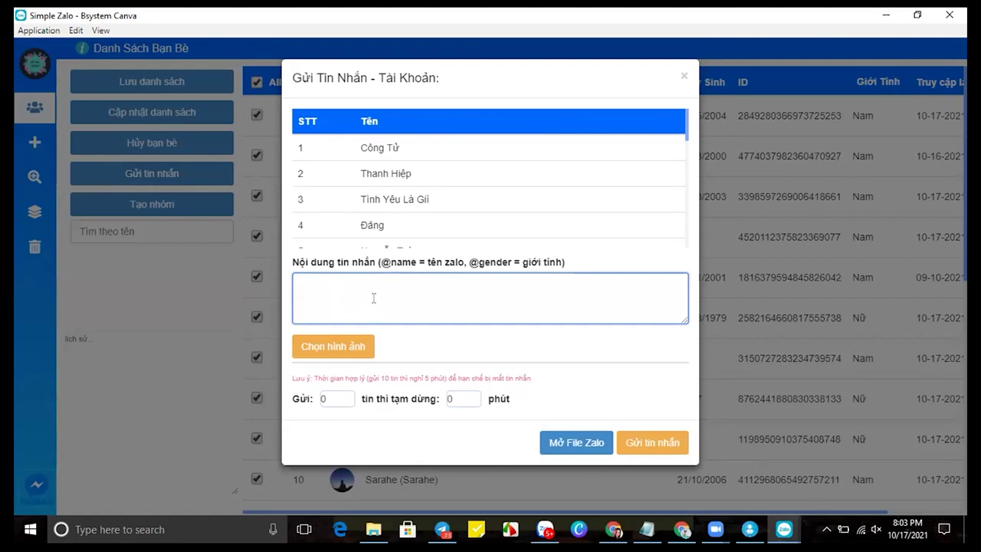
left_click(574, 446)
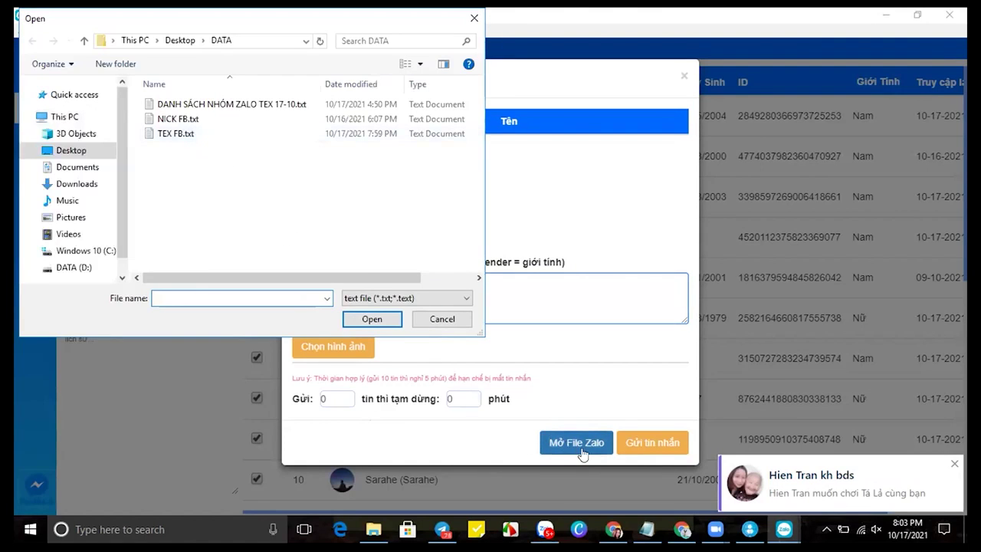
left_click(77, 150)
double_click(205, 192)
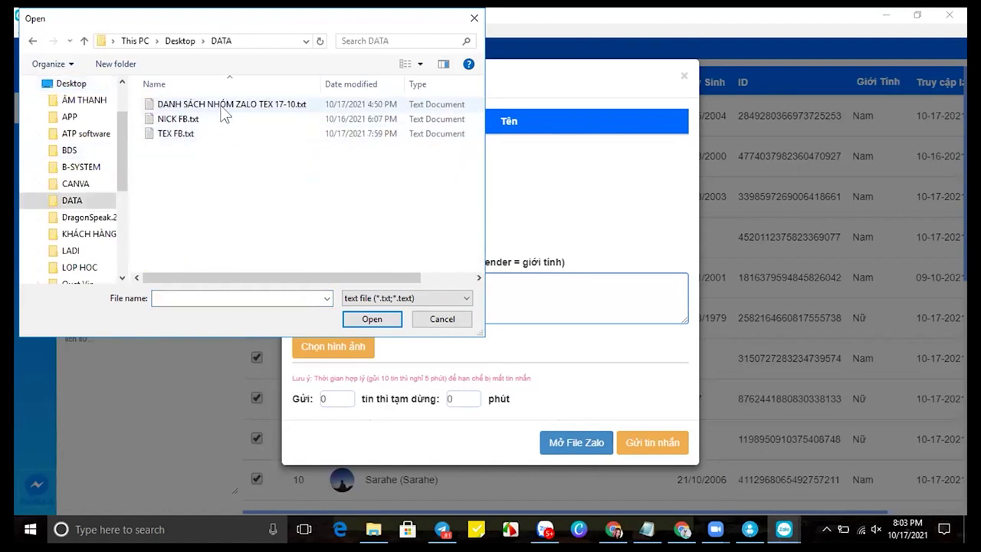
left_click(200, 135)
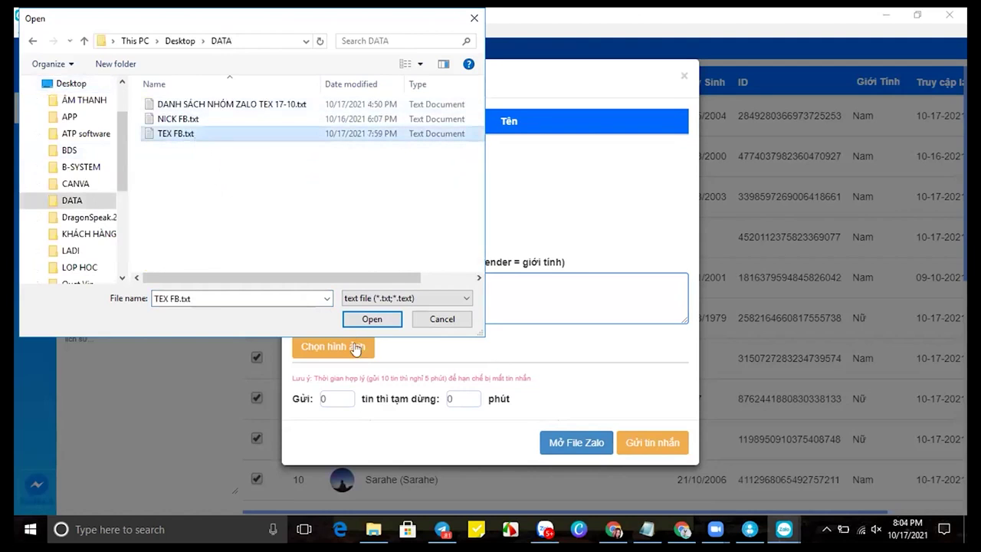
left_click(368, 320)
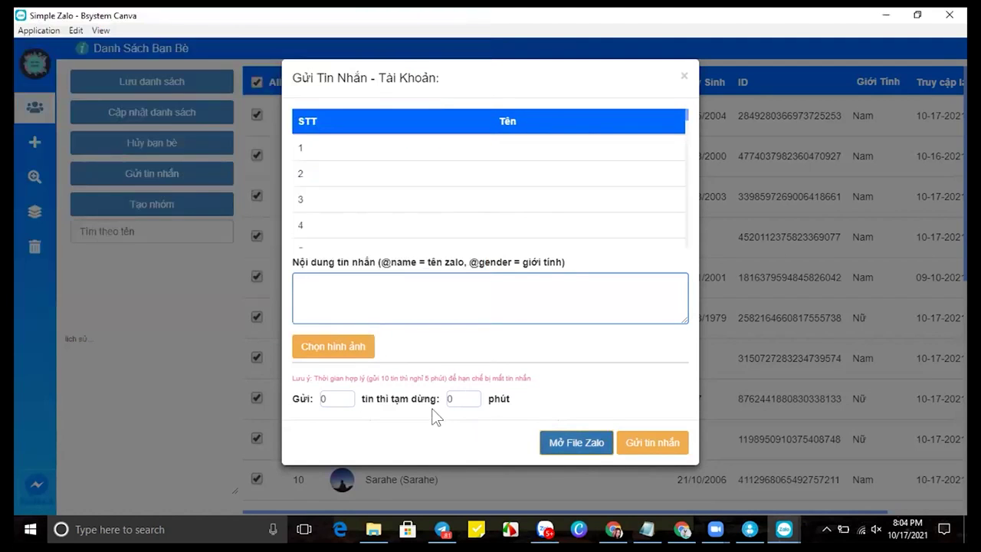
Examine the message content field and the settings for messages per batch and pause minutes, then close the form without sending
left_click(368, 297)
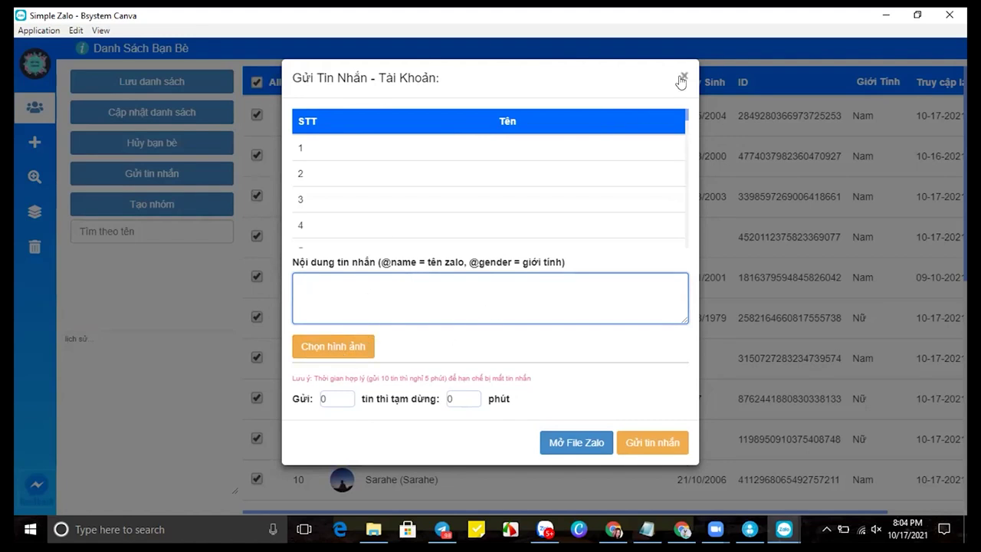
left_click(333, 400)
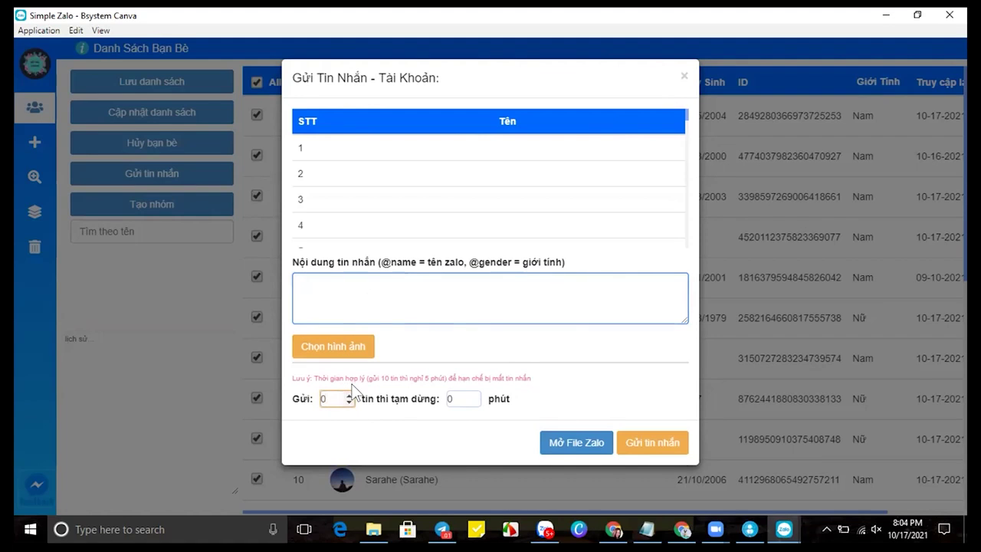
left_click(456, 398)
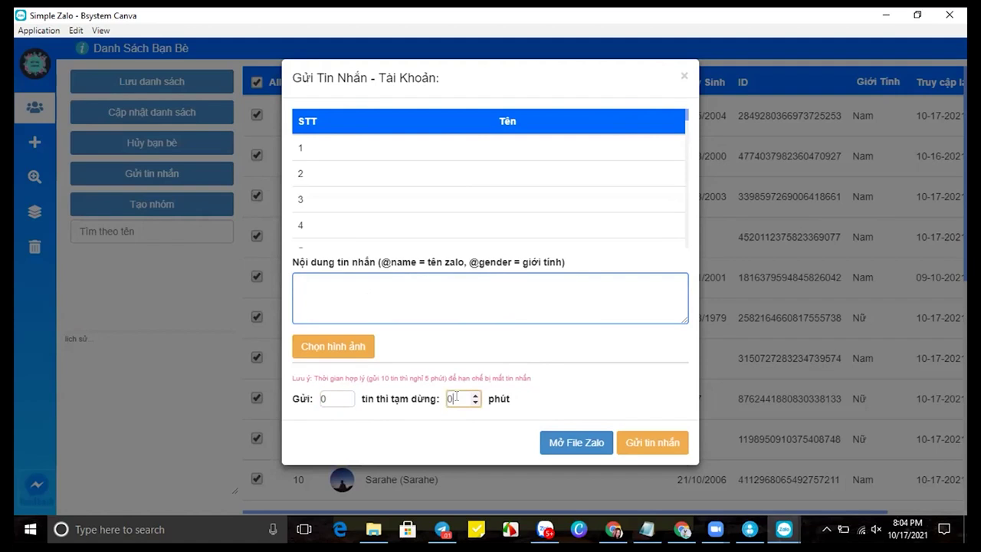
left_click(329, 396)
left_click(684, 75)
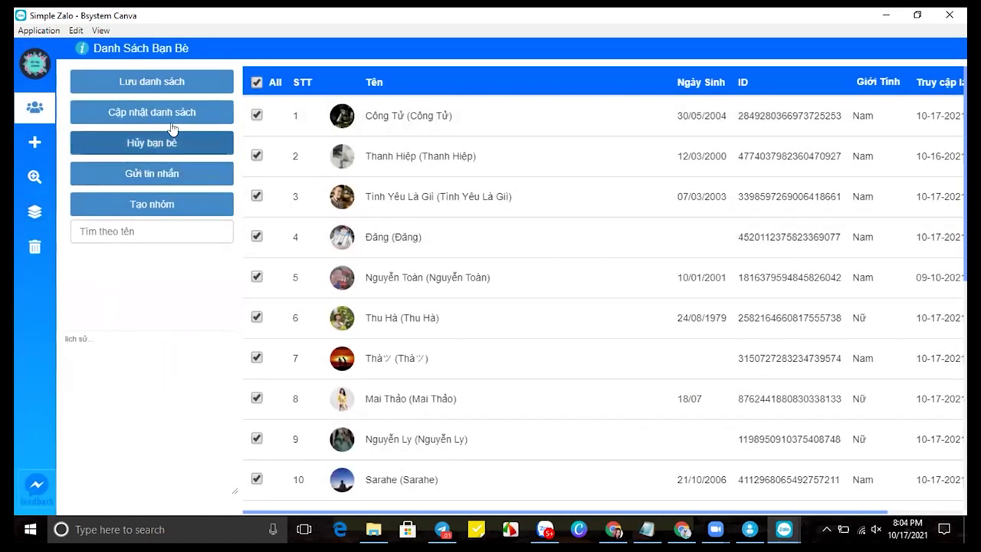
Examine the group creation form's member list, group name field and file option, then close it without creating a group
left_click(173, 205)
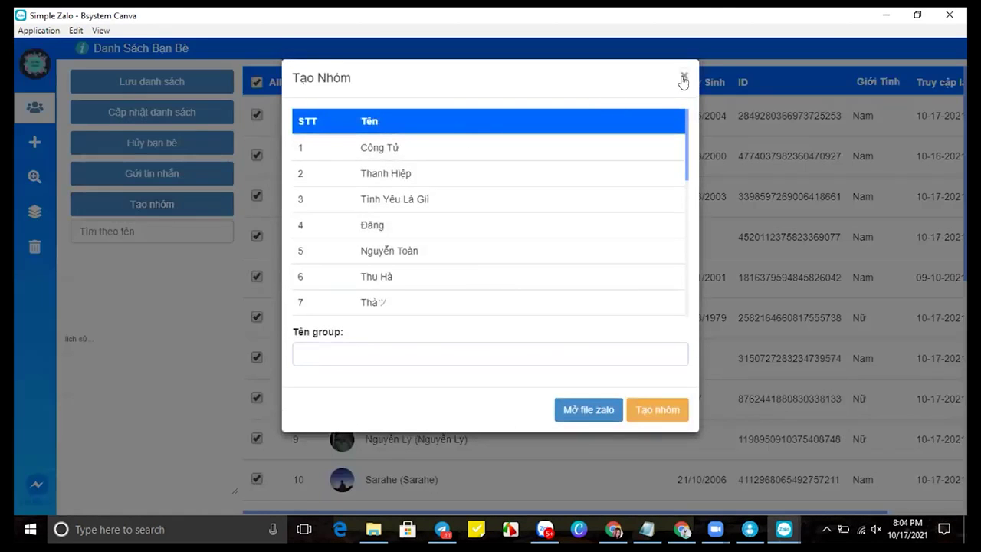
left_click(684, 77)
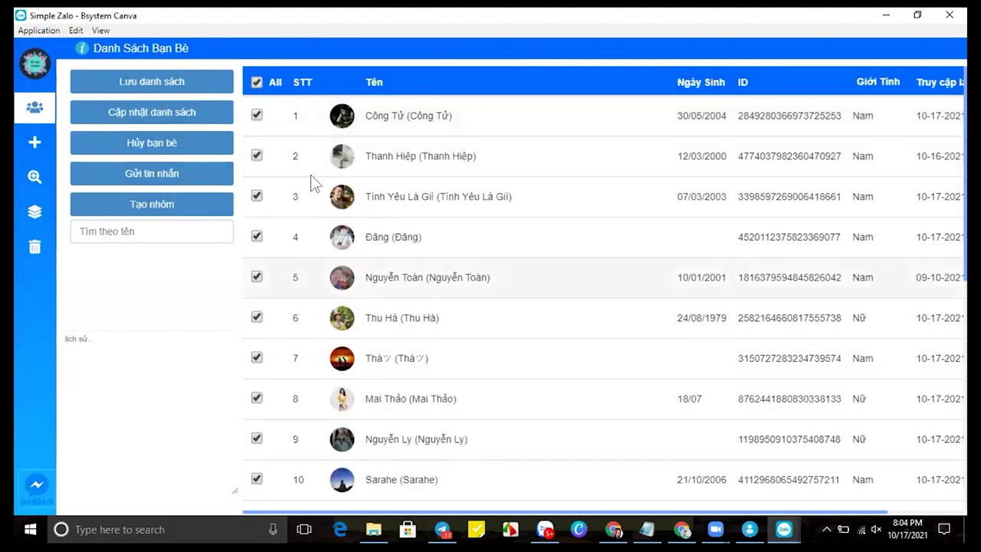
scroll(276, 389, "down", 4)
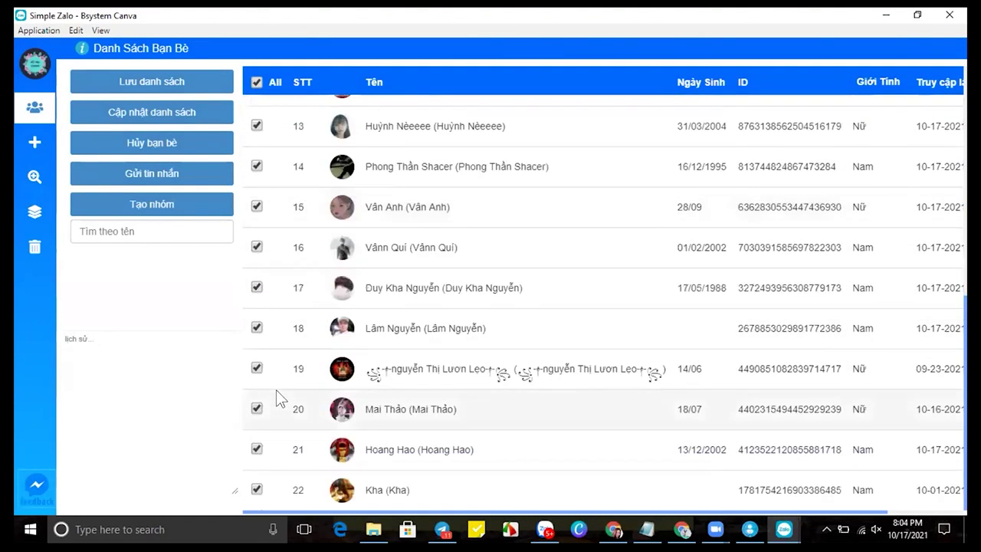
scroll(276, 390, "up", 4)
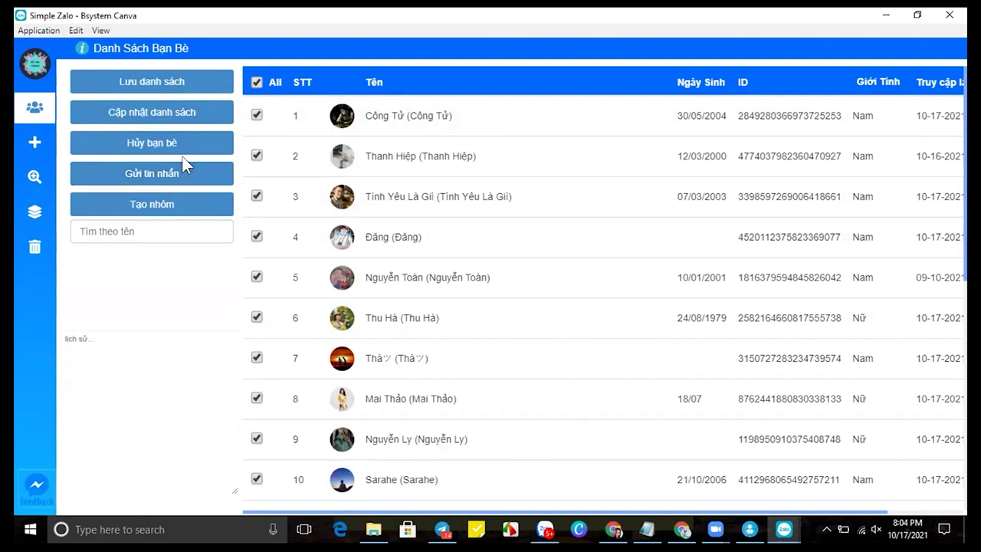
left_click(204, 207)
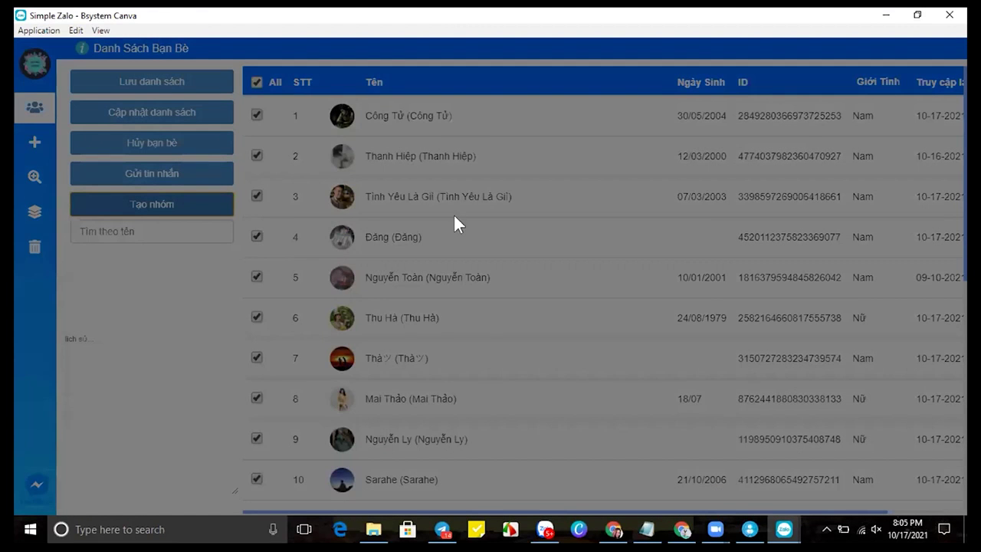
left_click(381, 354)
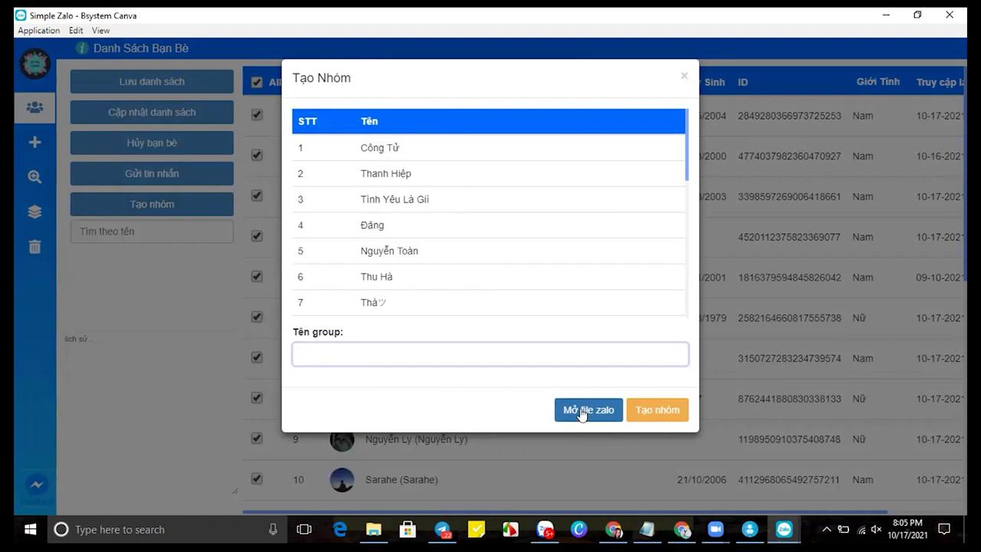
left_click(683, 80)
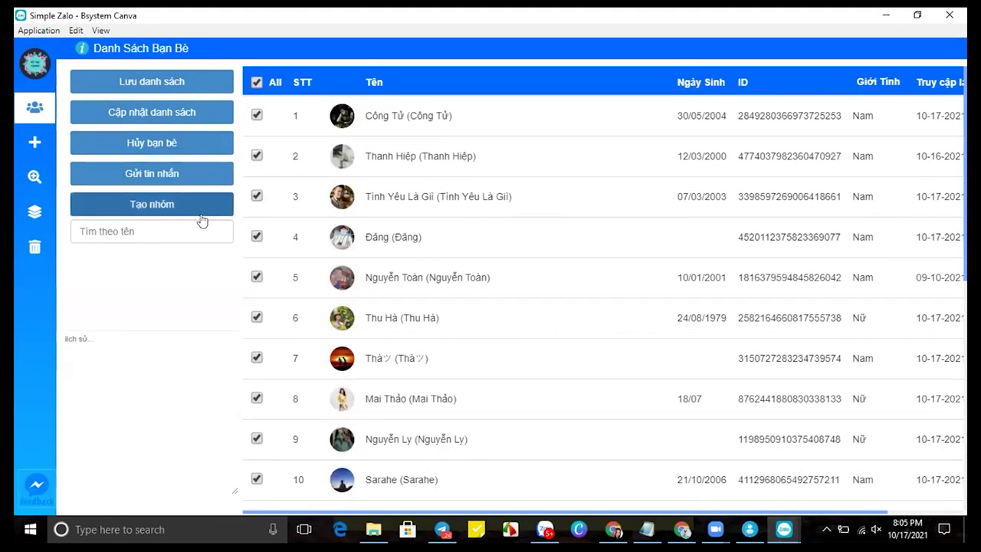
Look through the joined groups list and the friend list, ending on the page for searching and adding friends
left_click(34, 213)
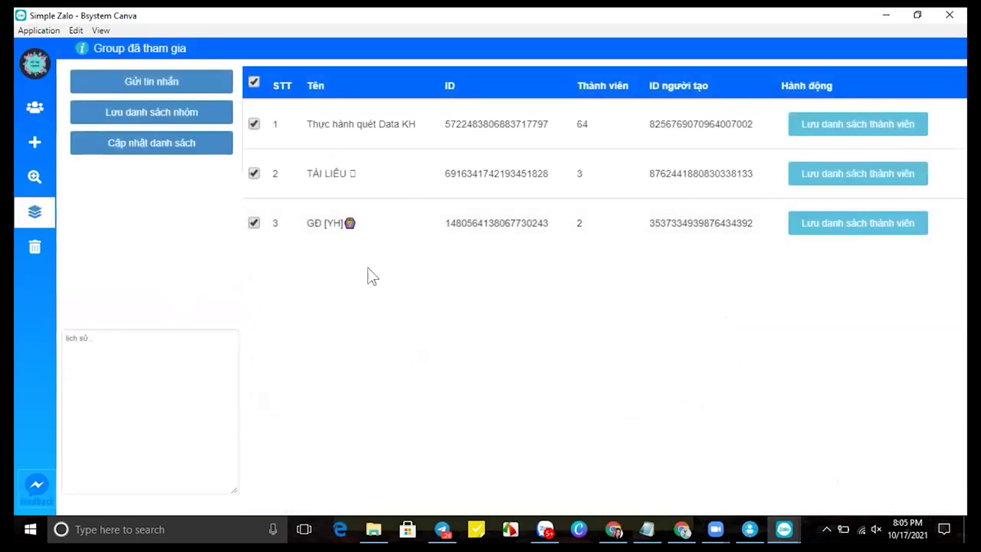
left_click(152, 141)
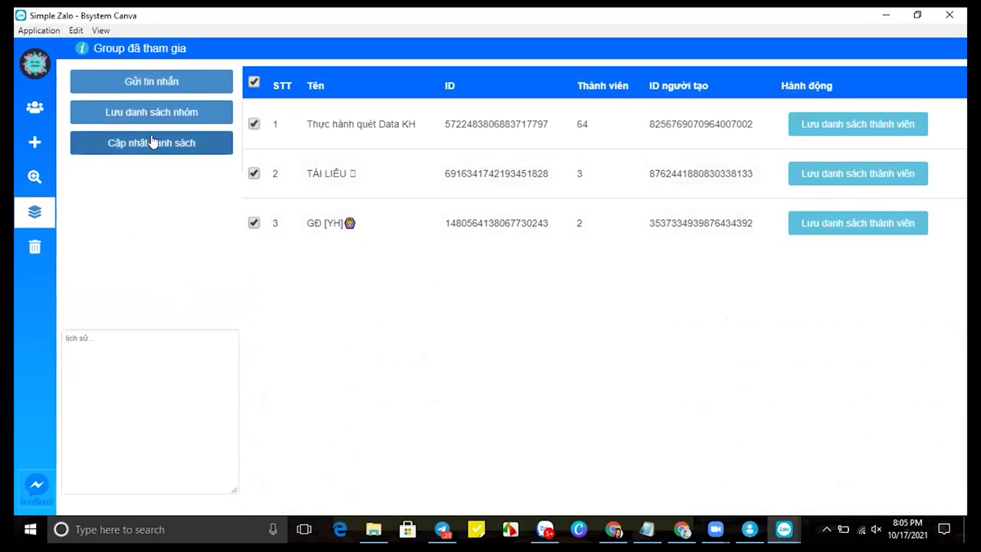
left_click(34, 176)
left_click(36, 109)
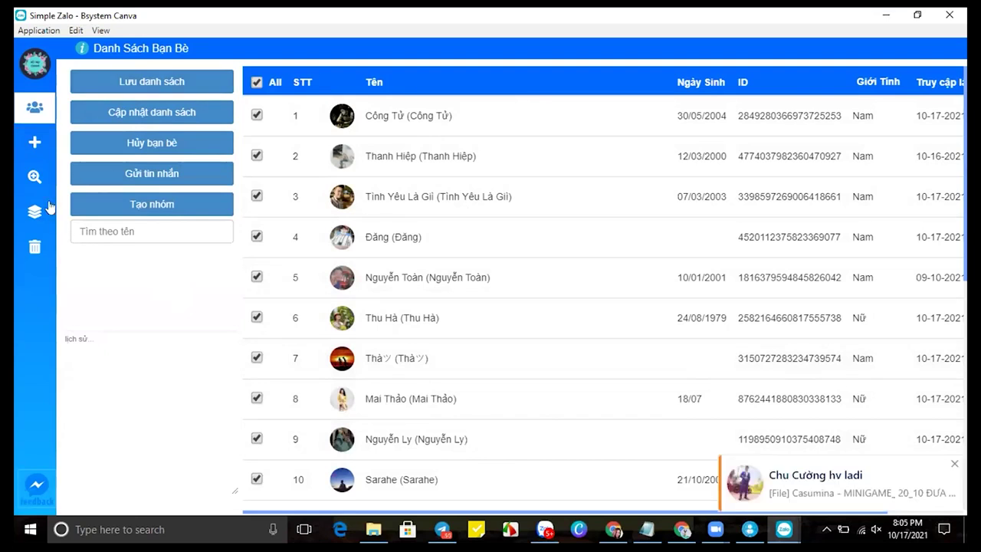
left_click(36, 177)
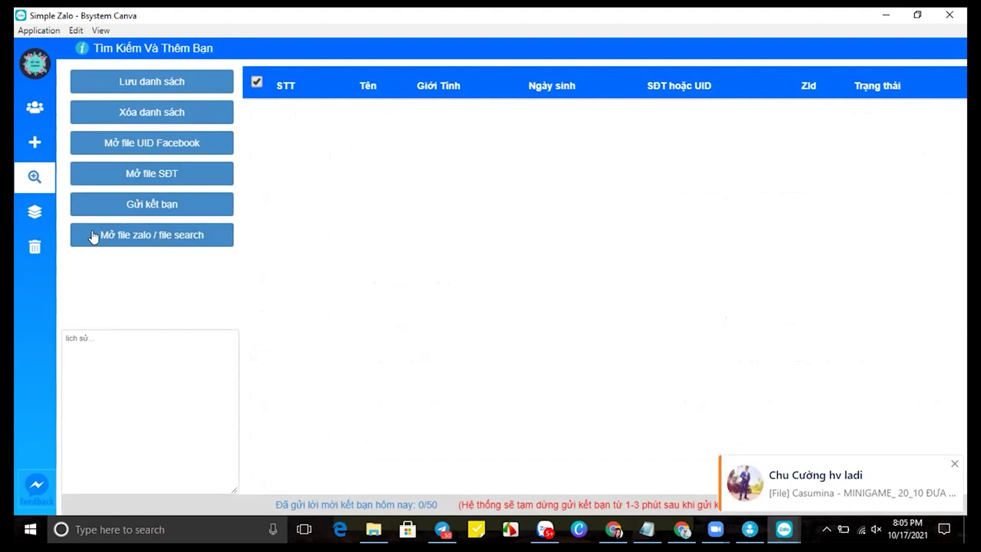
left_click(34, 107)
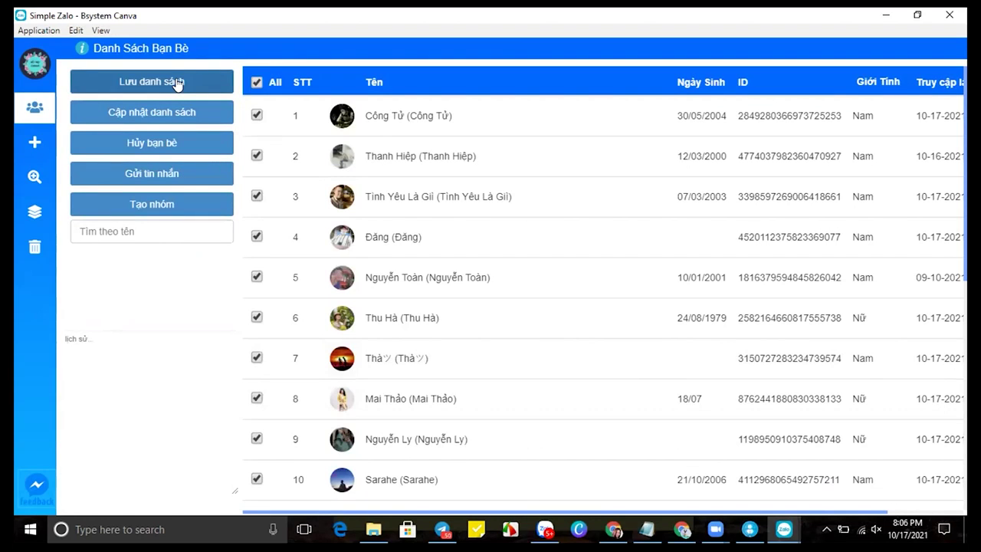
left_click(47, 187)
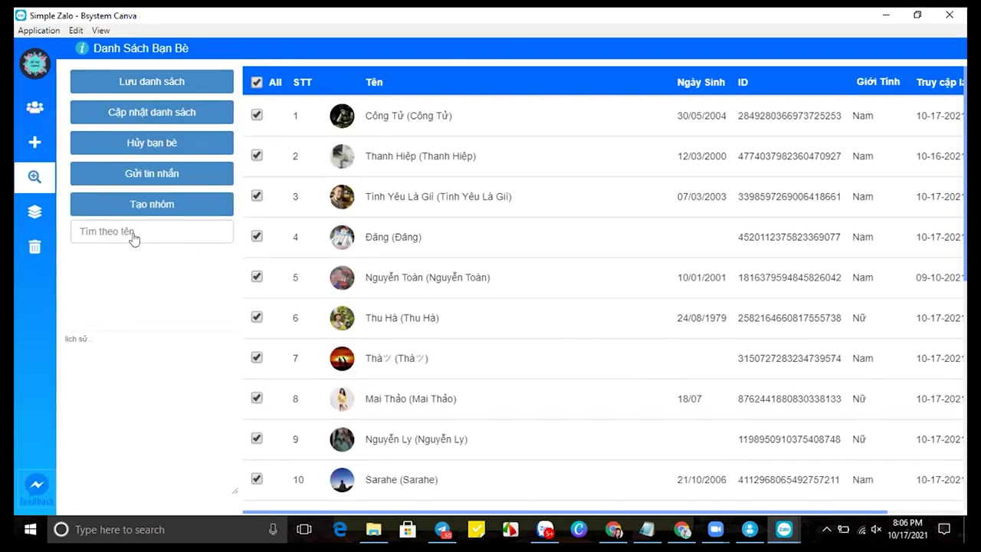
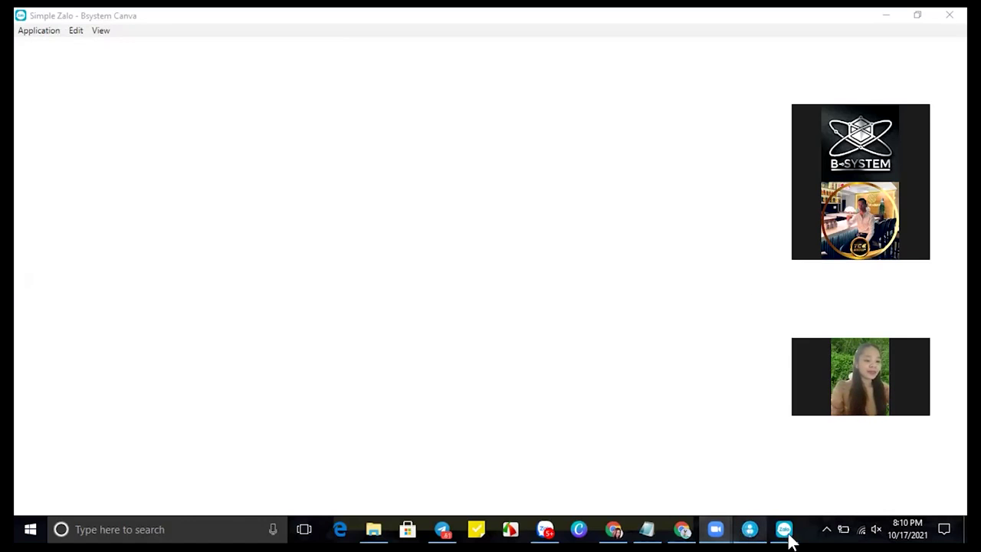
Send a friend request to the first account in the list checked from Facebook UIDs
mouse_move(787, 537)
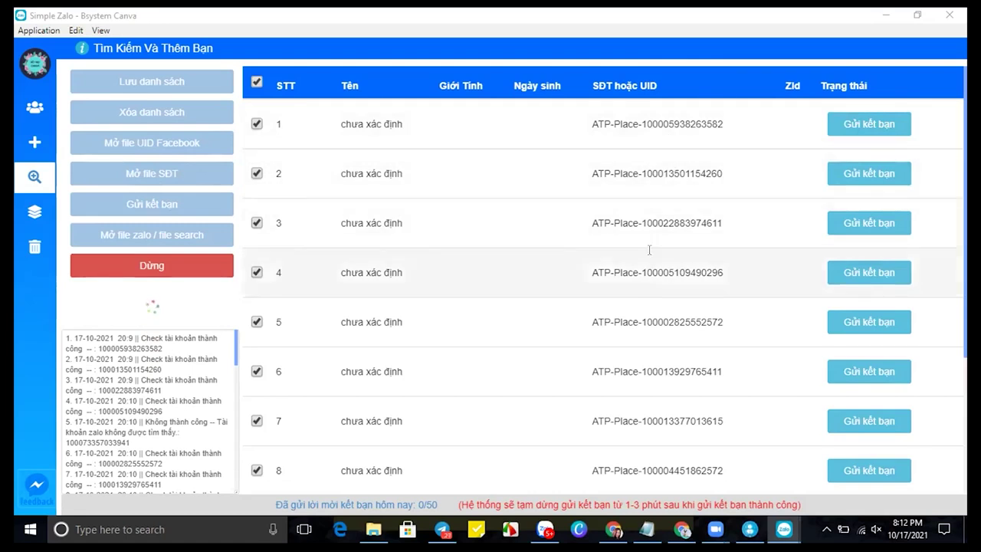
scroll(658, 277, "down", 3)
scroll(658, 278, "up", 3)
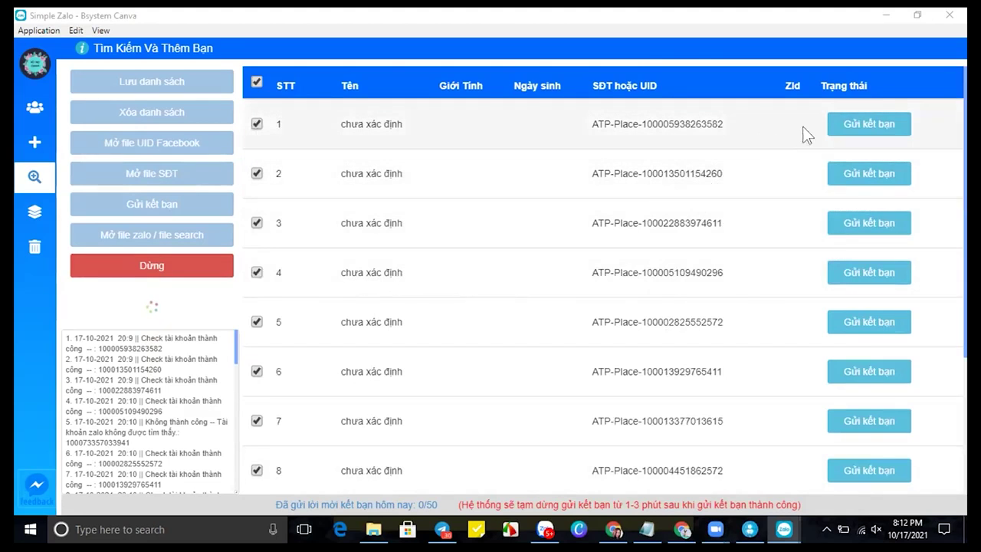
left_click(869, 127)
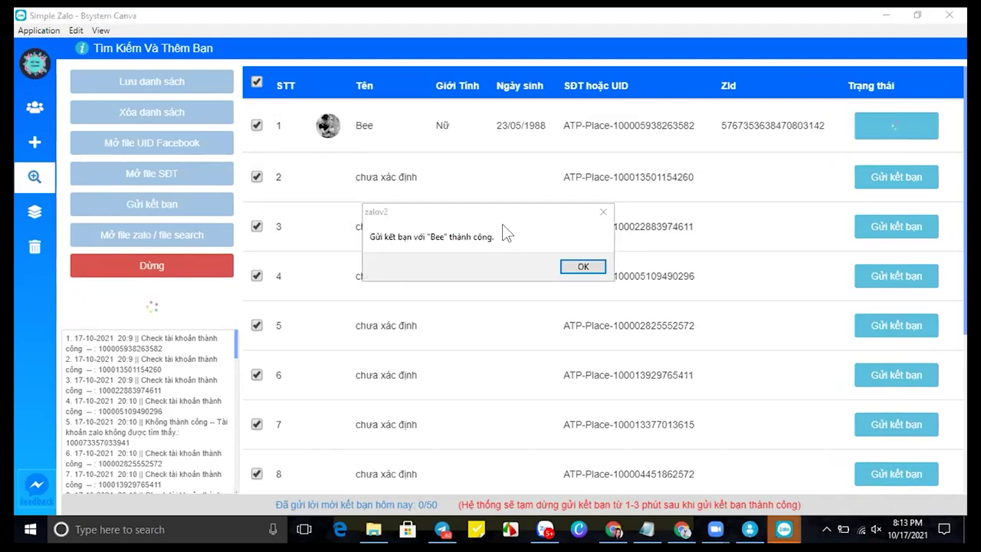
Switch to Simple UID V2 to view the scanned group members, check the ATP DONE folder, and return to the Simple Zalo account window
left_click(750, 528)
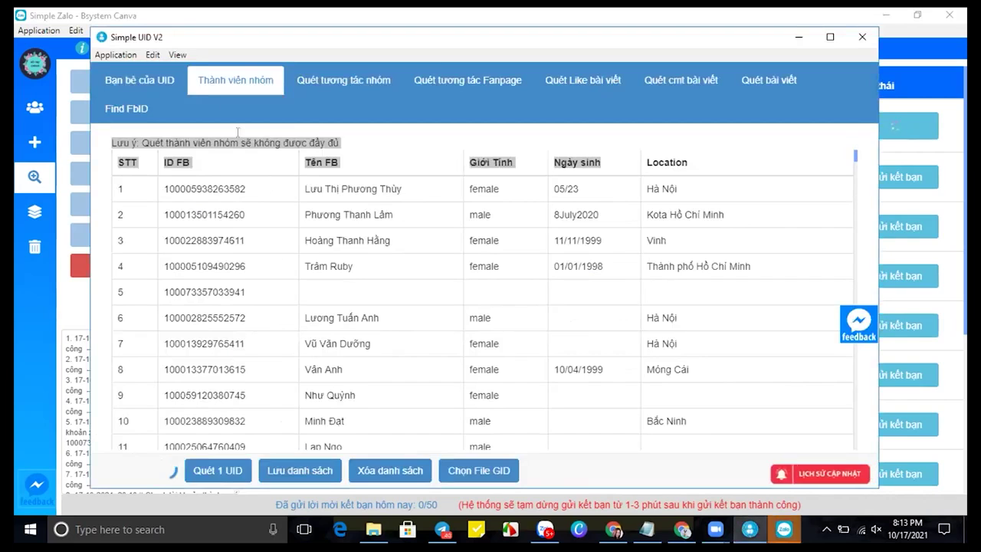
left_click(305, 134)
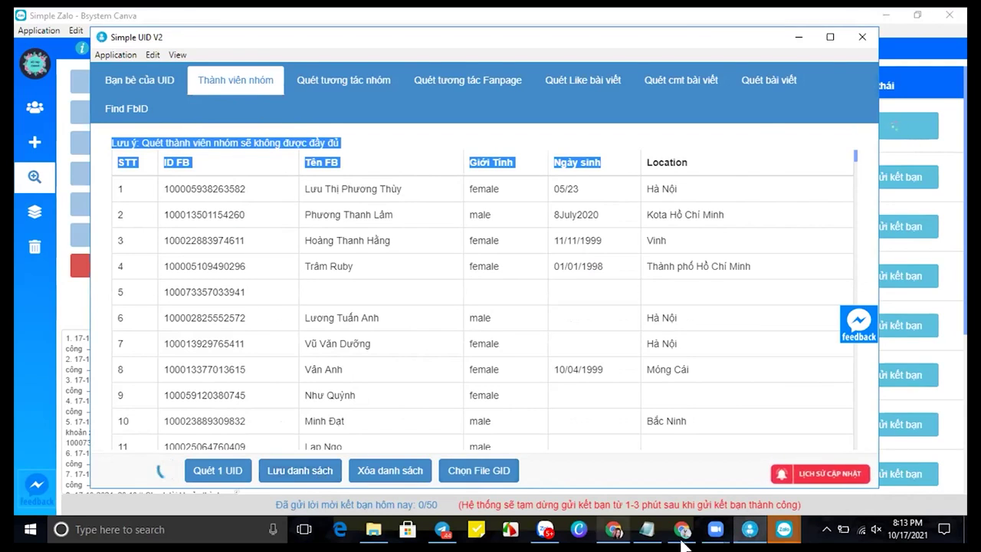
mouse_move(783, 533)
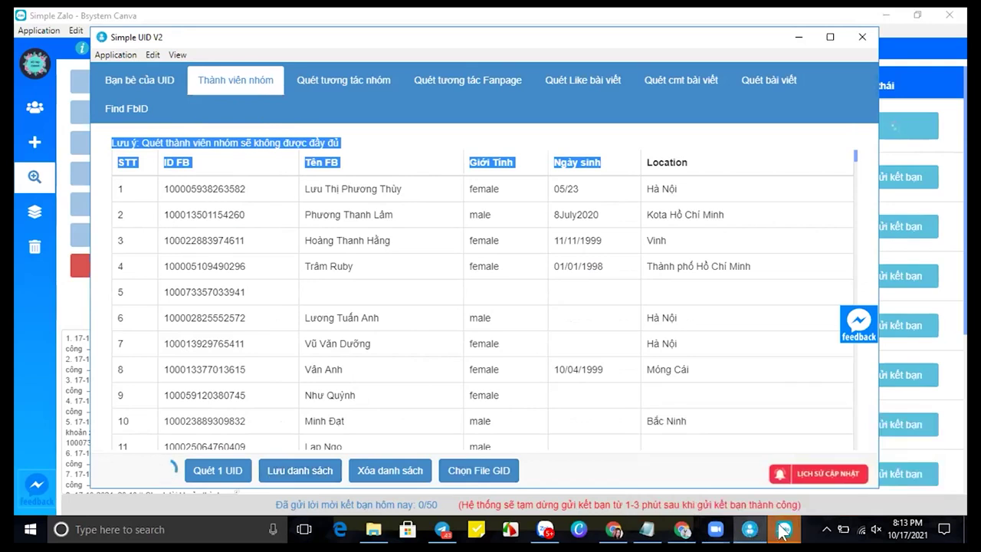
left_click(374, 529)
left_click(172, 191)
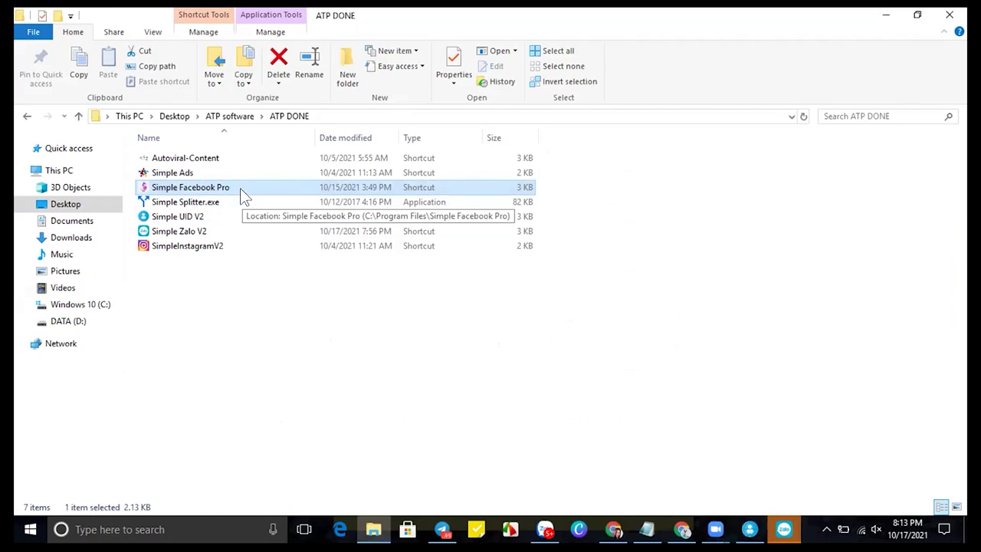
left_click(784, 529)
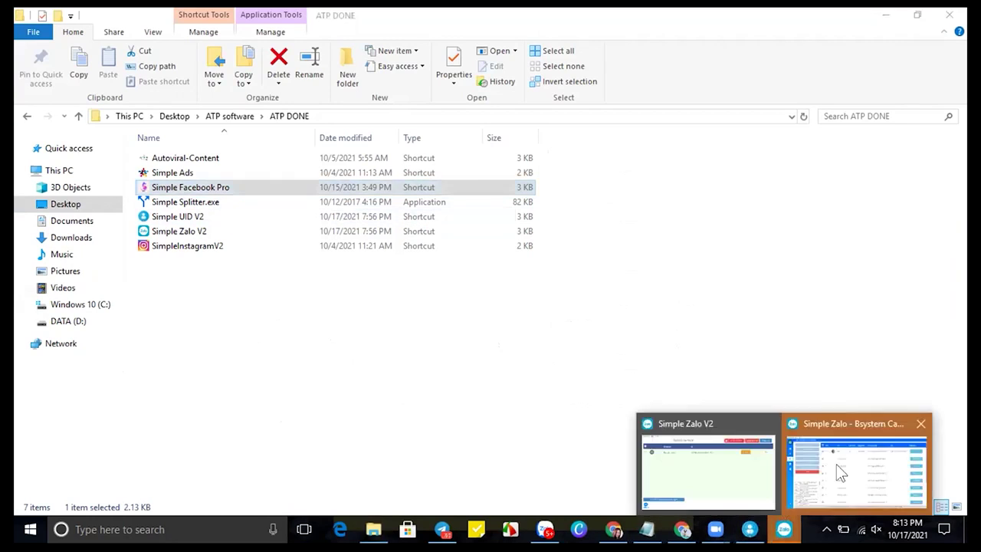
left_click(836, 464)
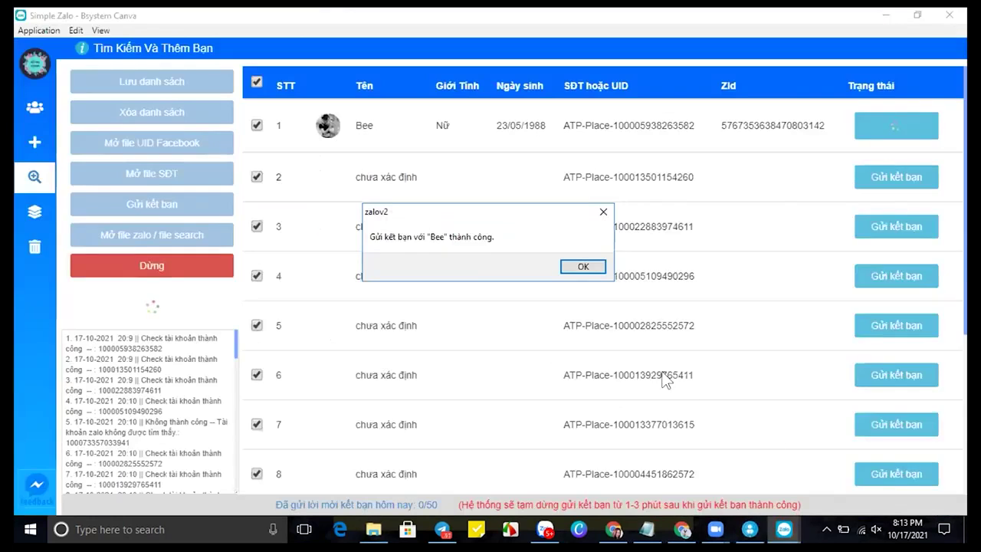
Dismiss the friend request notice and stop the running account check
left_click(584, 267)
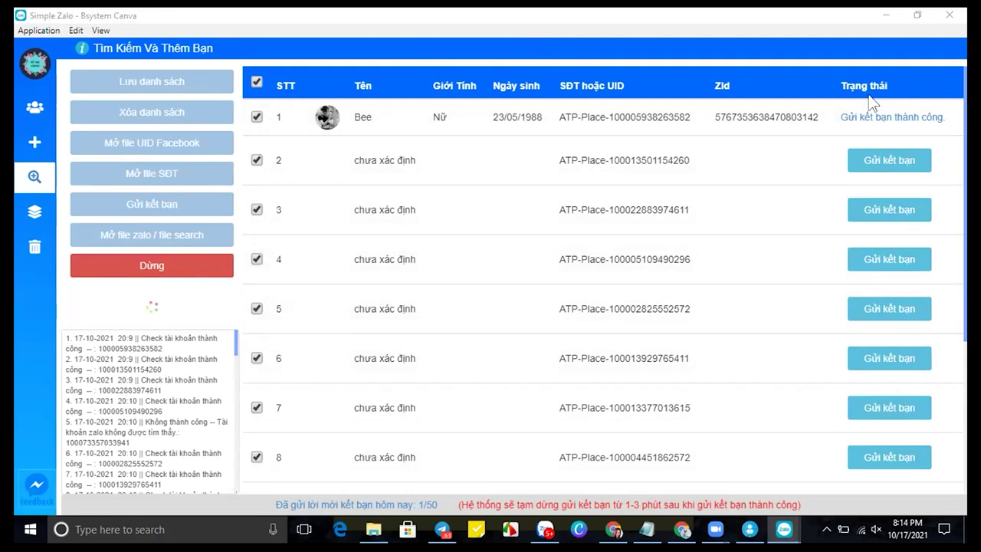
left_click(178, 261)
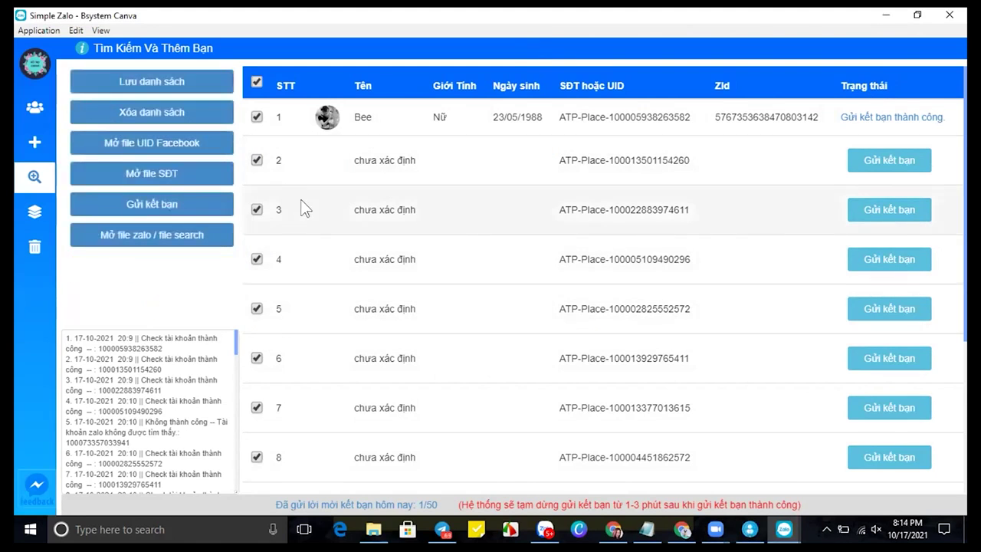
Examine the bulk friend request form's content field and greeting options, then close it without sending
left_click(176, 202)
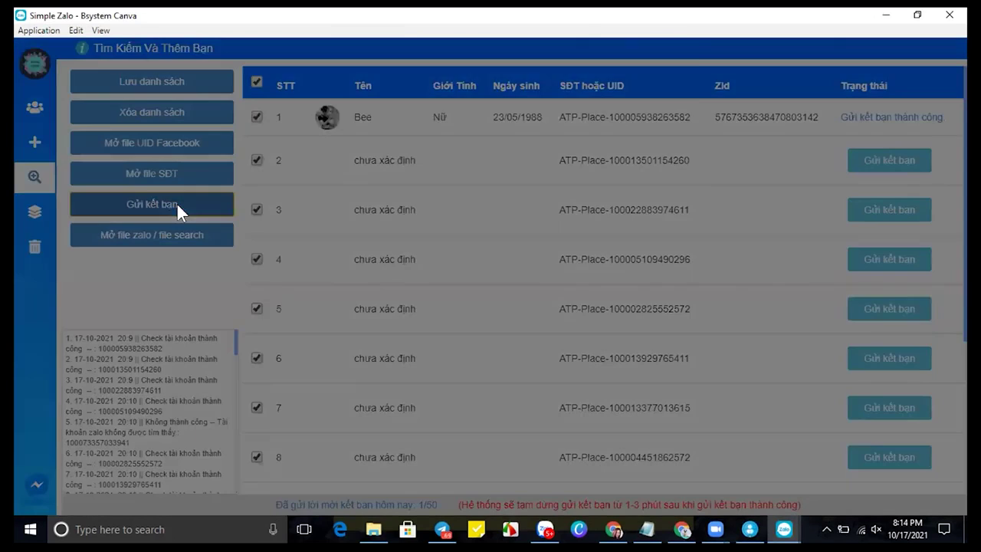
left_click(387, 165)
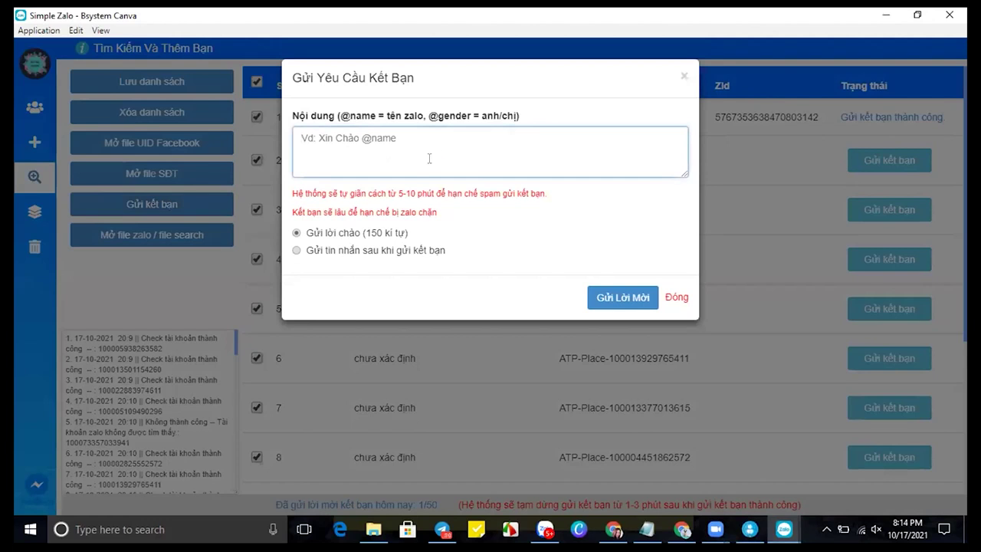
left_click(684, 76)
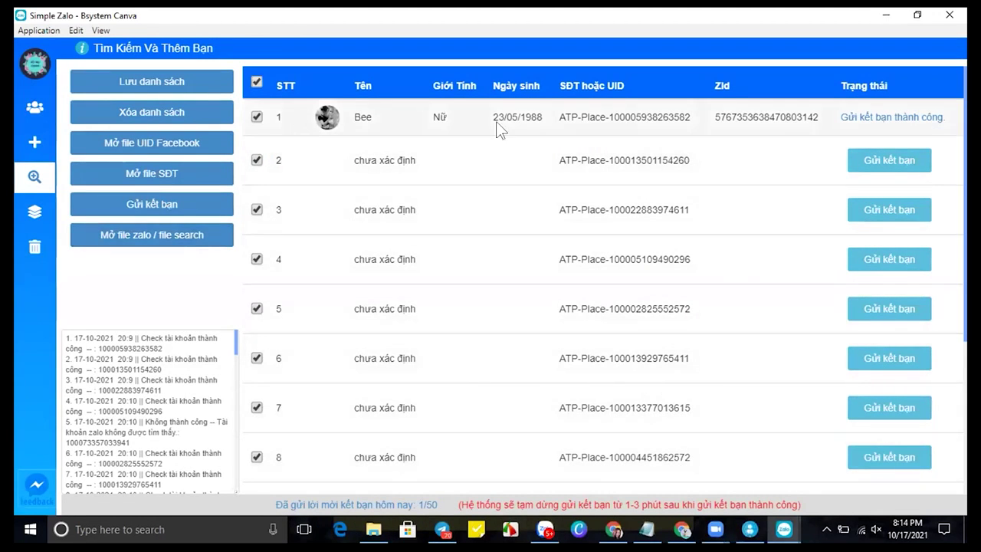
Start a bulk friend request to the selected accounts and enter "Tặng 10 cái tên con coin" as the greeting content
left_click(183, 210)
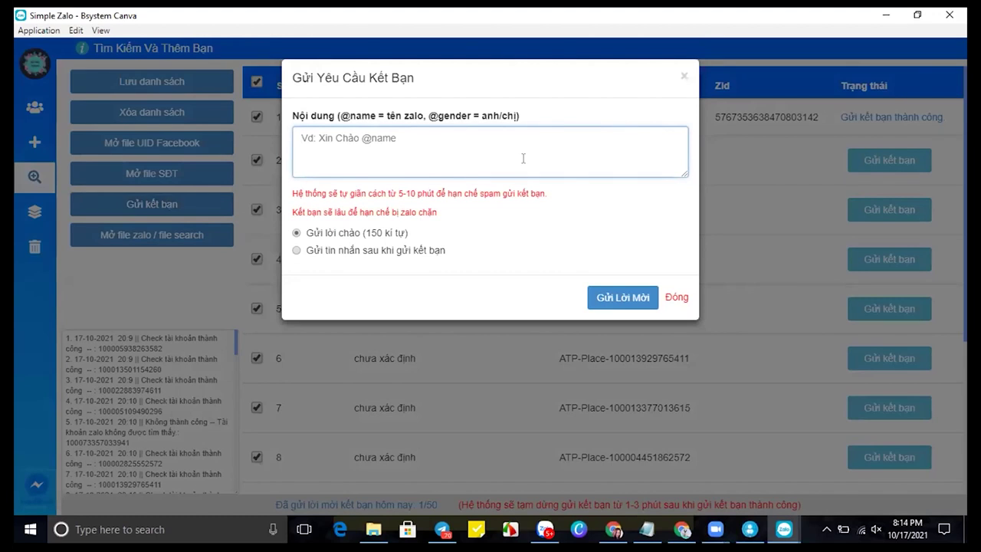
type("Tanwg ")
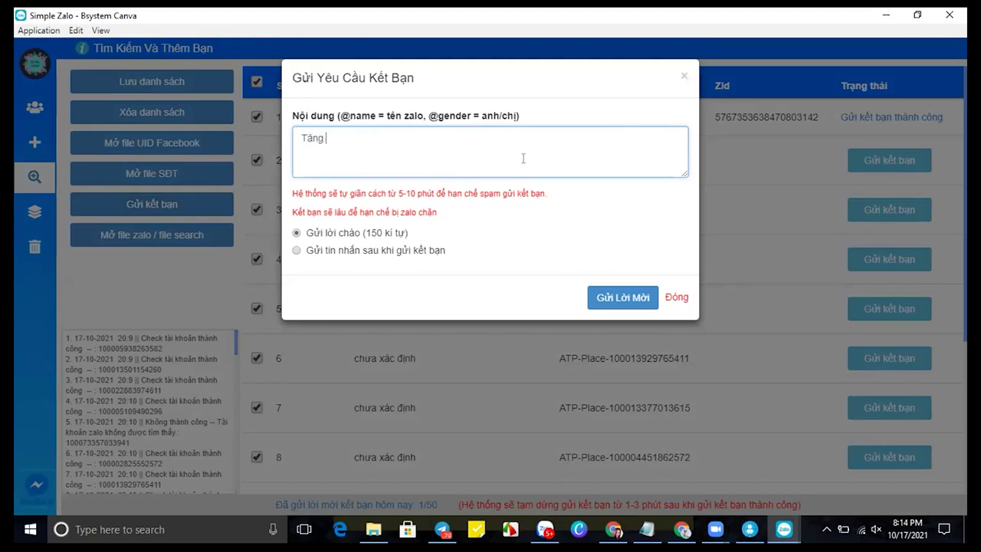
type("10 ")
type("cais")
type("teen con")
type(" coin")
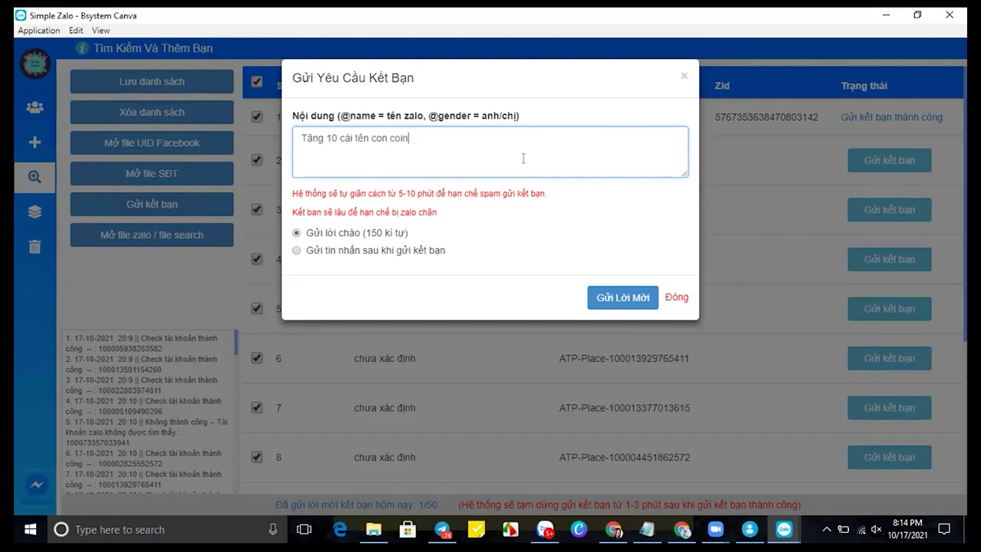
Reword the friend-request greeting to "Tặng bạn 10 $"
key("BackSpace")
key("BackSpace")
key("BackSpace")
key("BackSpace")
key("BackSpace")
key("BackSpace")
key("BackSpace")
key("BackSpace")
key("BackSpace")
key("BackSpace")
key("BackSpace")
key("BackSpace")
key("BackSpace")
key("BackSpace")
key("BackSpace")
key("BackSpace")
key("BackSpace")
key("BackSpace")
key("BackSpace")
type("ban")
type(" 10")
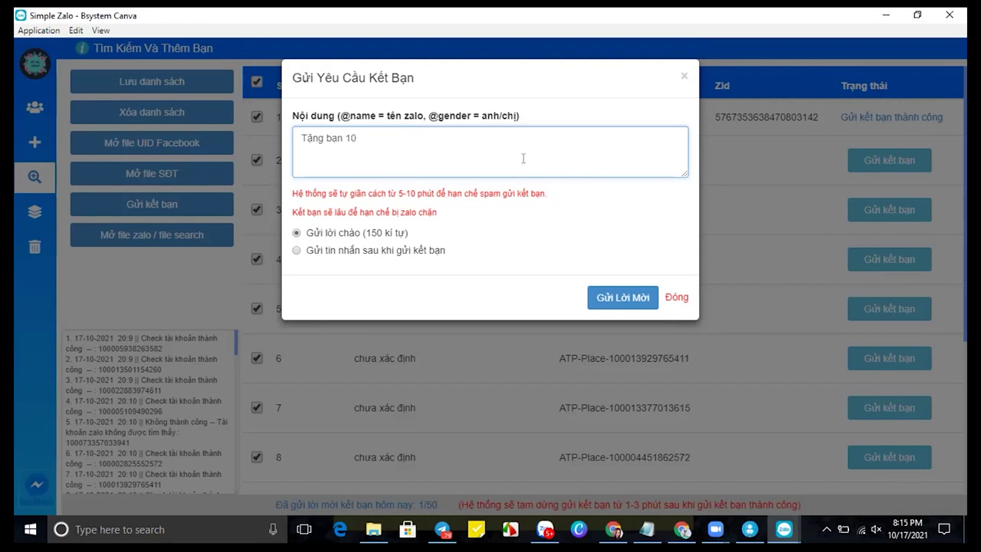
type(" $")
Dismiss the friend-request dialog and close the Simple Zalo V2 and Simple UID V2 windows
left_click(676, 299)
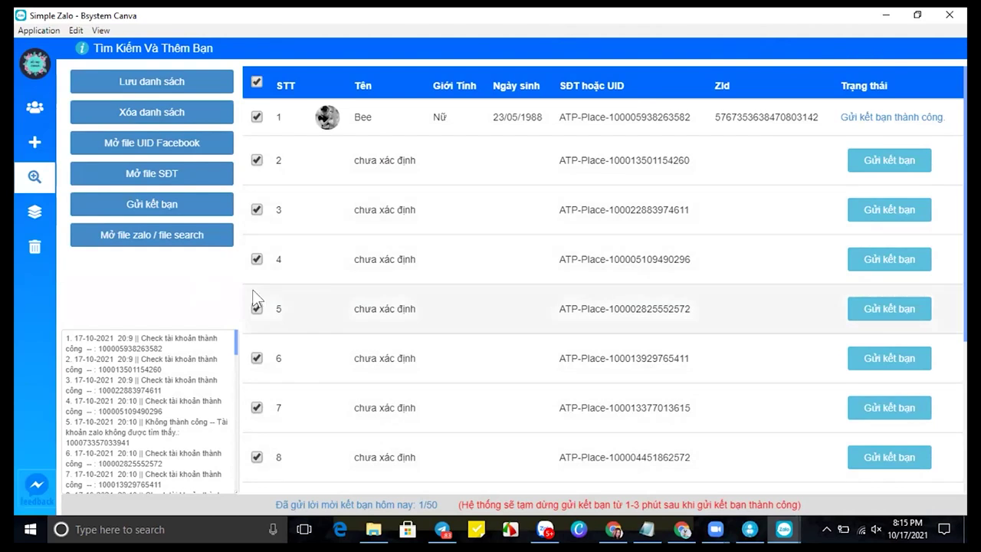
mouse_move(784, 528)
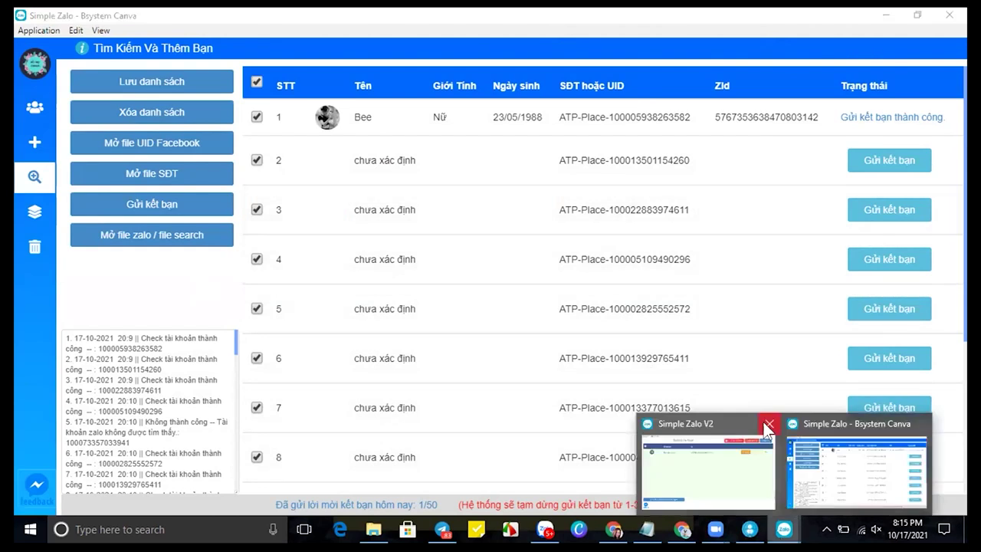
left_click(768, 426)
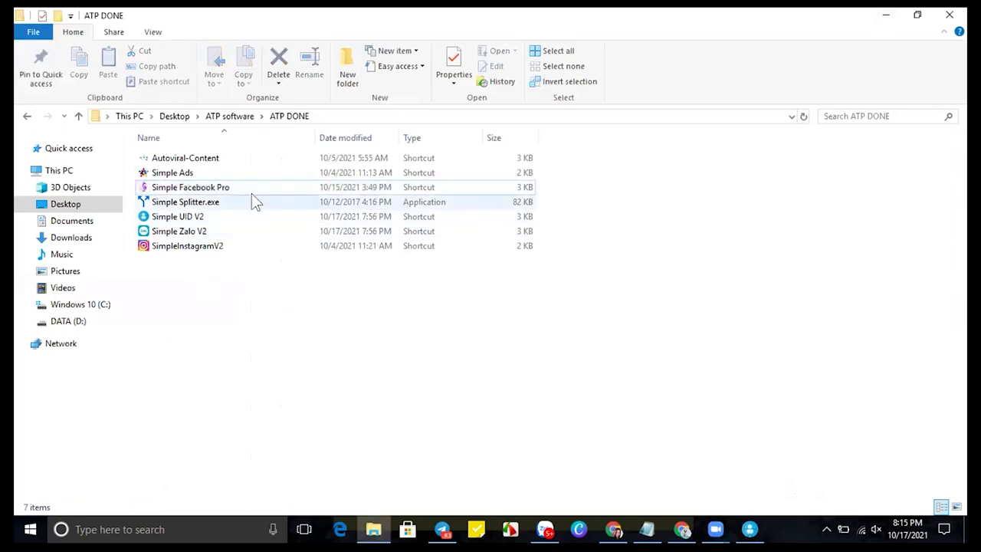
left_click(255, 157)
left_click(749, 529)
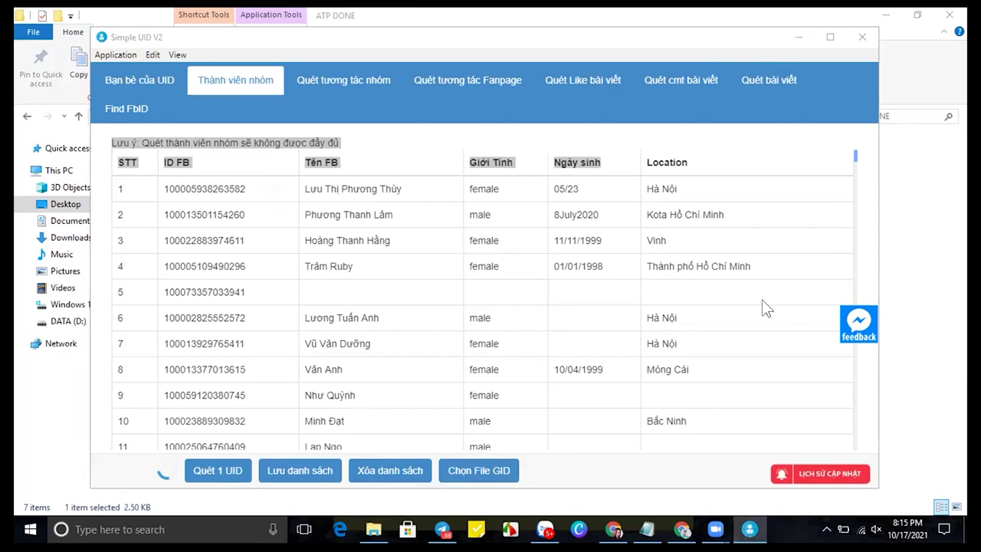
left_click(862, 37)
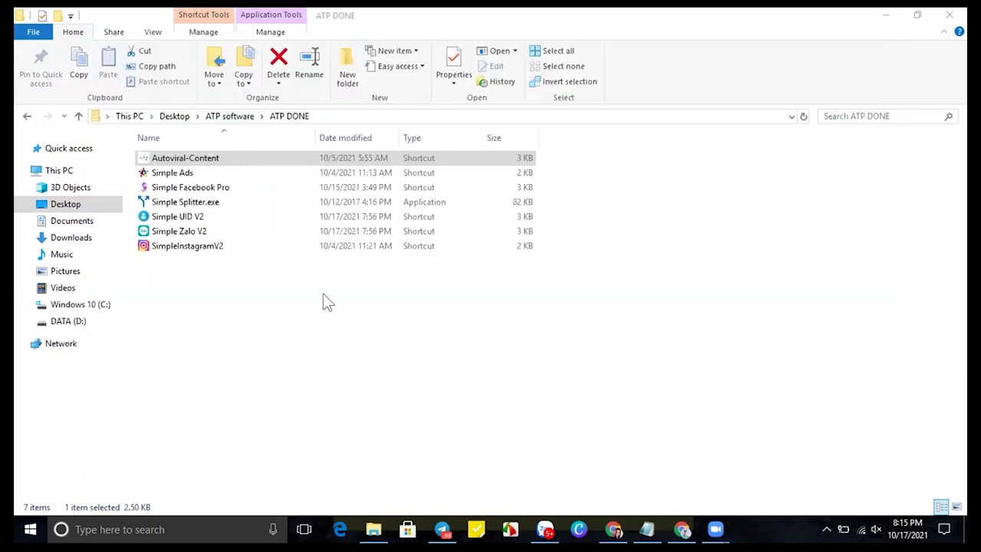
Launch Autoviral-Content from the ATP DONE folder and maximize its window
right_click(215, 162)
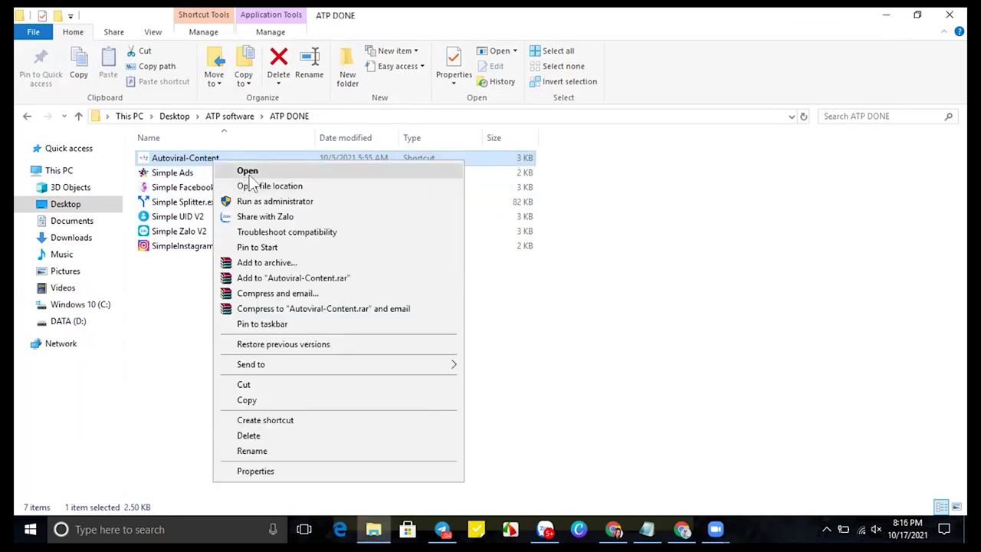
left_click(249, 172)
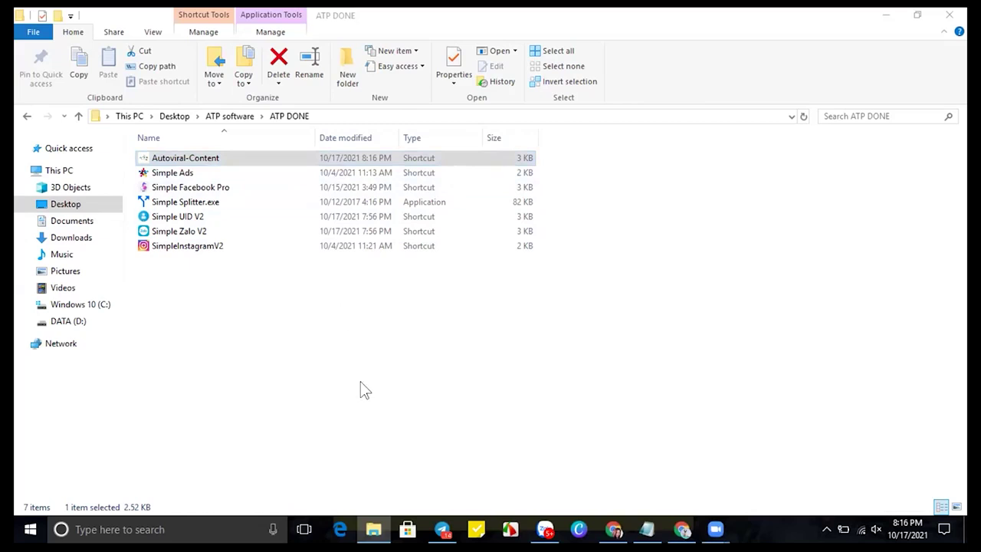
double_click(290, 161)
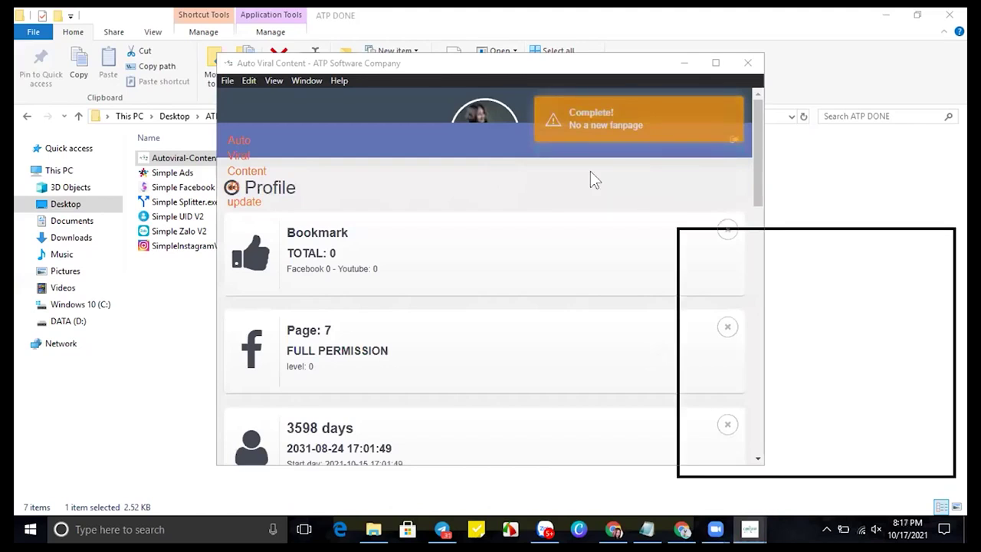
left_click(621, 122)
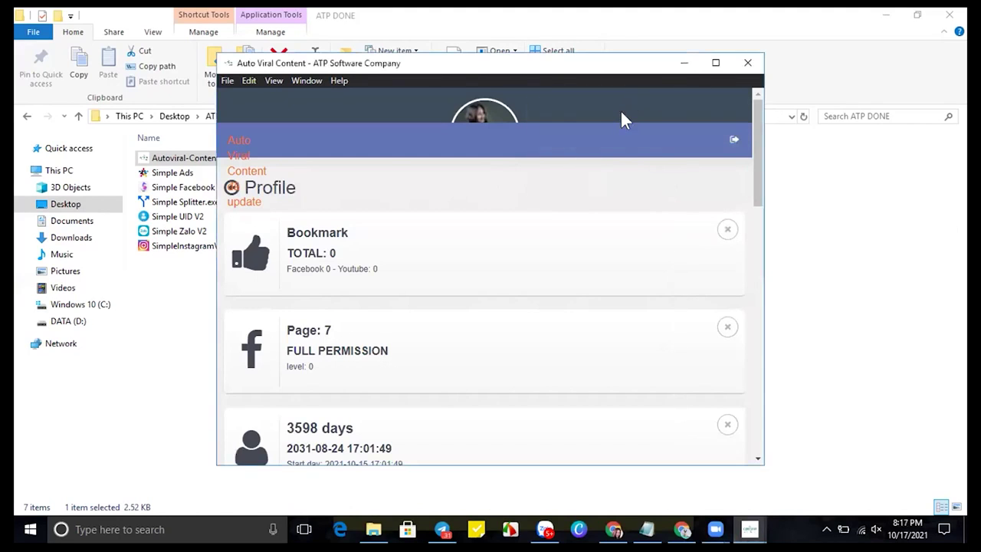
left_click(634, 48)
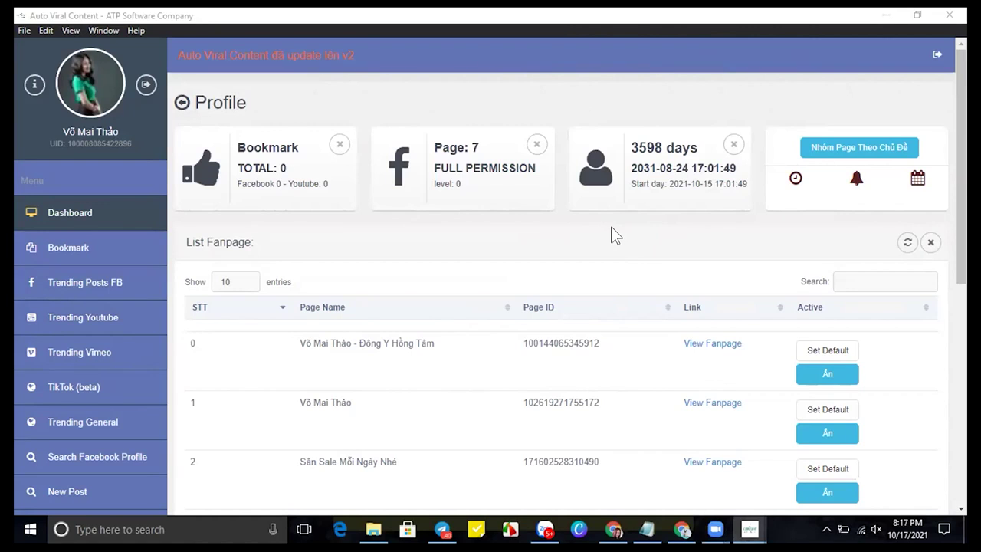
Search the Facebook trending posts section for fanpages with the keyword "canva"
left_click(100, 283)
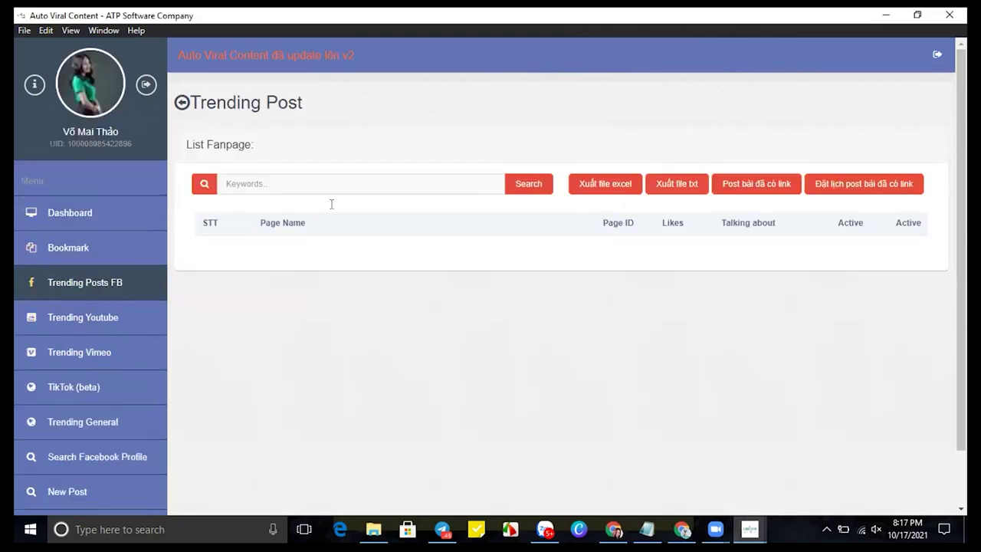
left_click(398, 185)
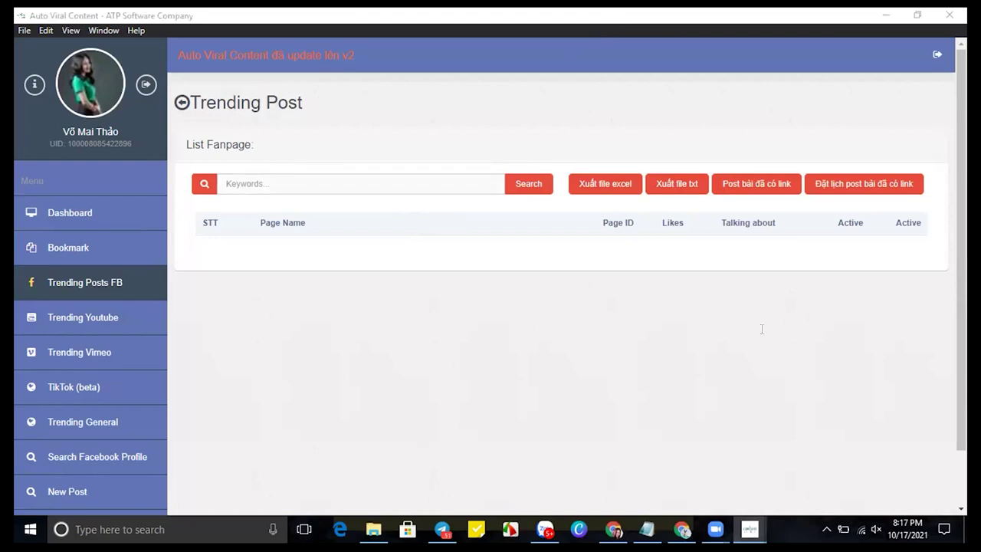
left_click(423, 186)
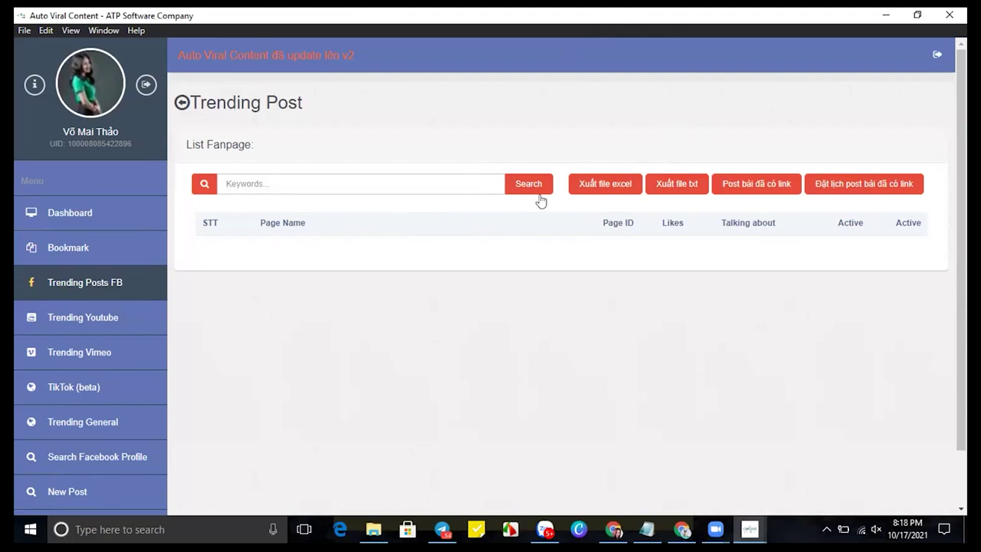
left_click(403, 192)
left_click(365, 183)
type("canva")
key("Return")
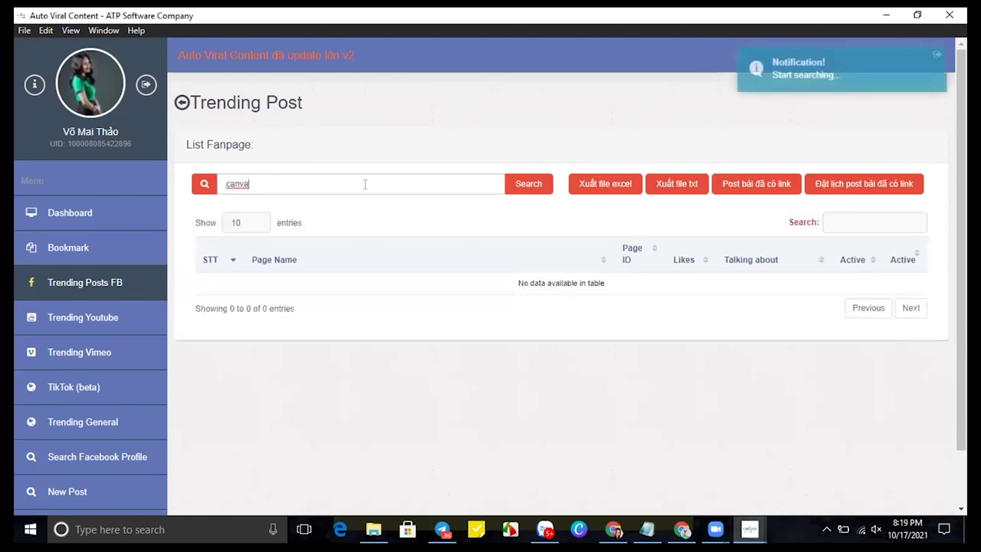
left_click(528, 188)
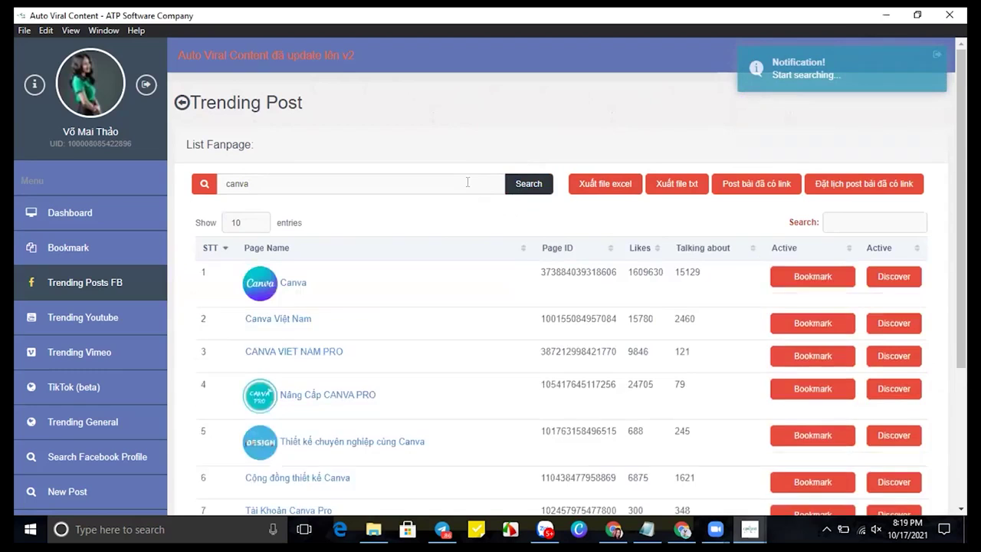
Open the Discover view of the first Canva fanpage in the results, then minimize its window
scroll(856, 291, "down", 1)
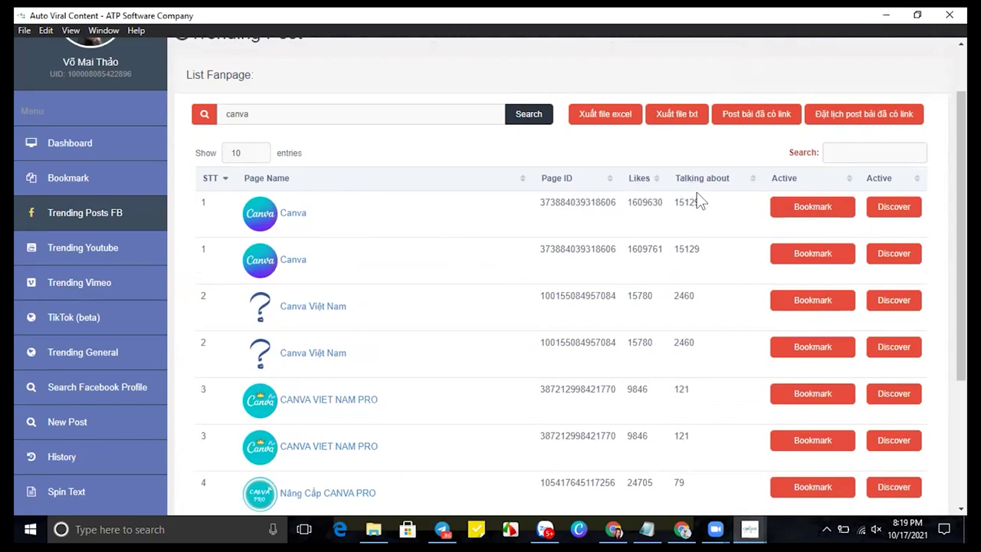
scroll(683, 320, "down", 3)
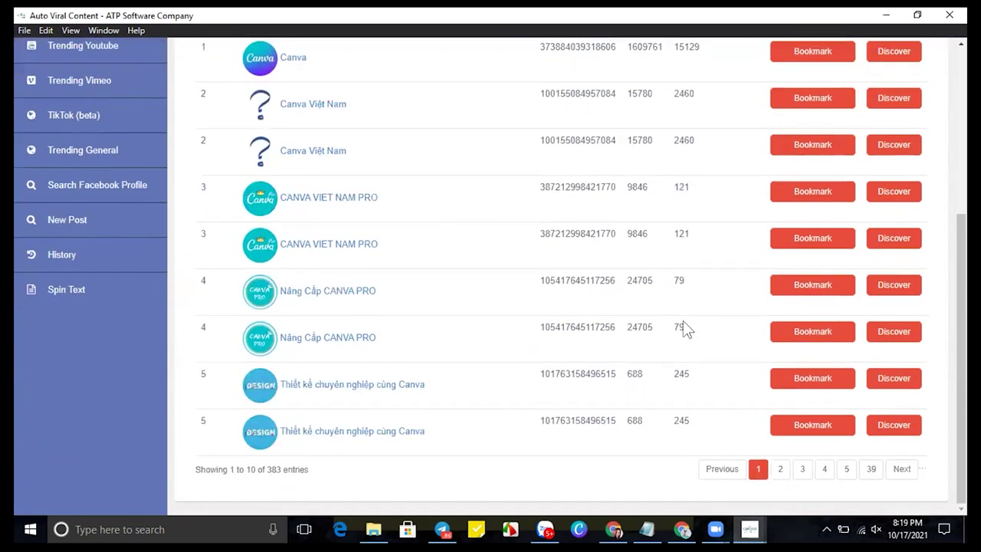
scroll(397, 415, "up", 4)
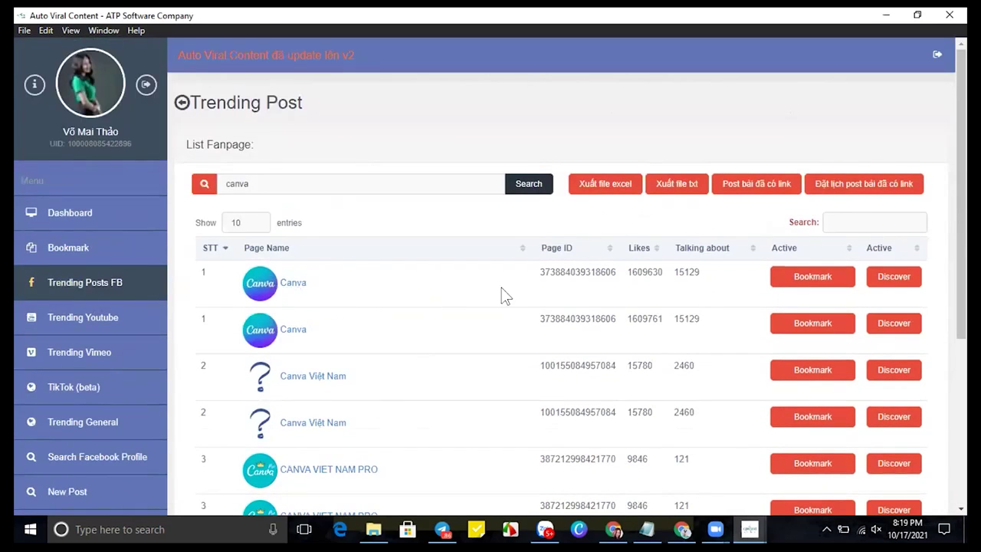
left_click(900, 282)
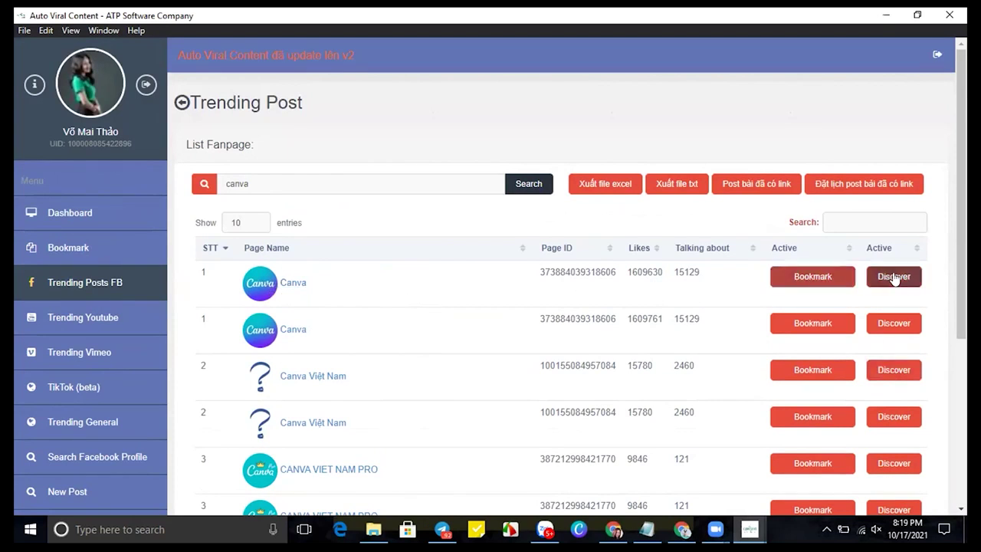
left_click(893, 279)
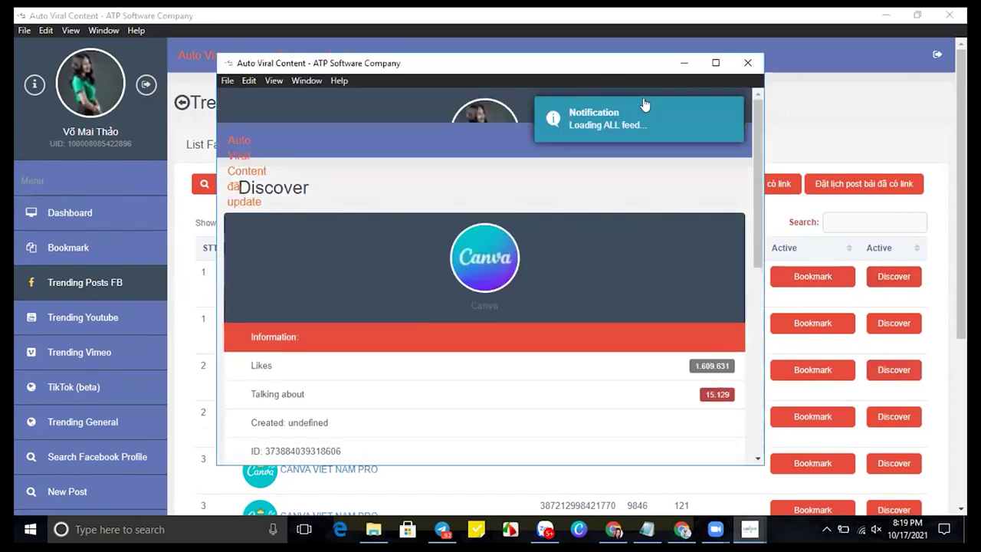
left_click(715, 63)
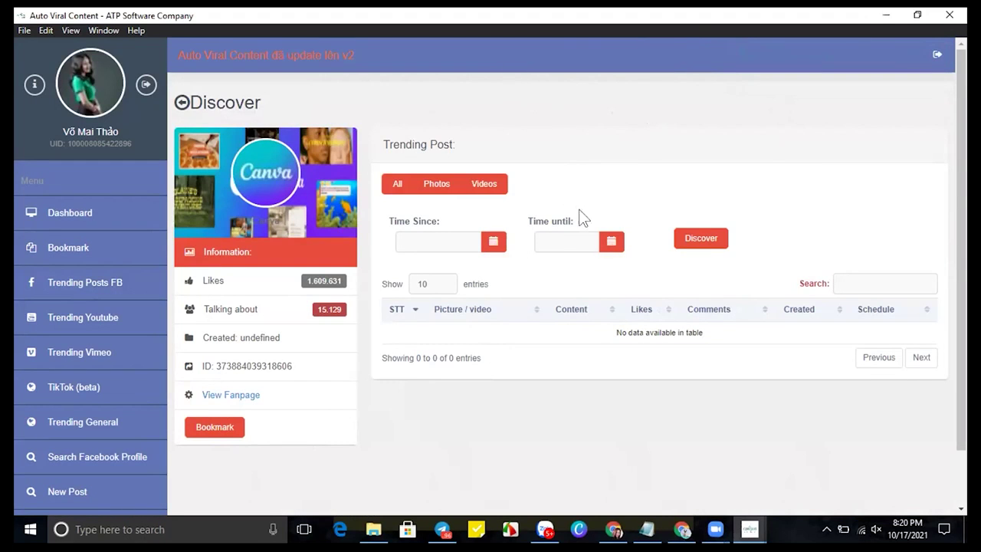
scroll(625, 413, "down", 1)
scroll(613, 399, "up", 1)
scroll(582, 338, "down", 1)
left_click(885, 15)
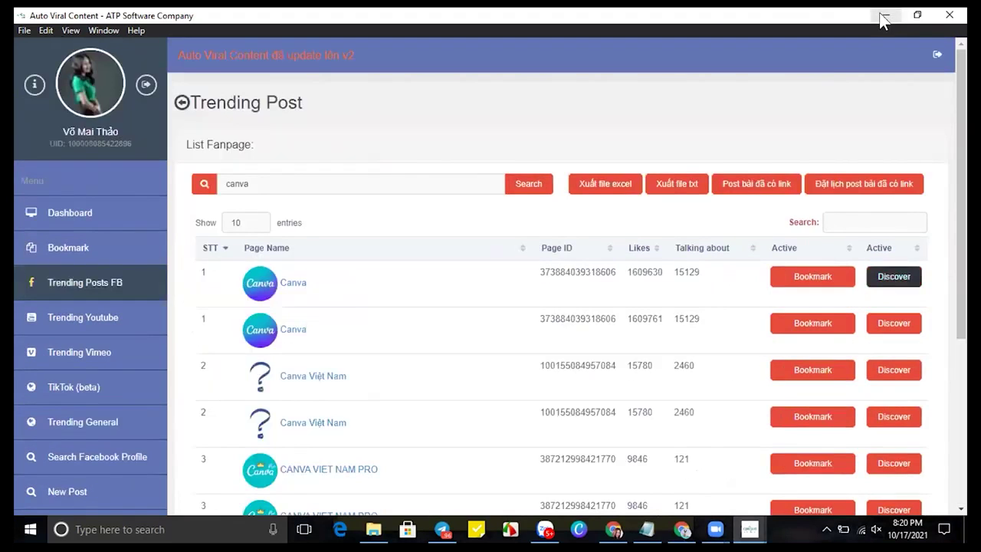
Reopen the Discover view of the first Canva fanpage in a maximized window
left_click(891, 282)
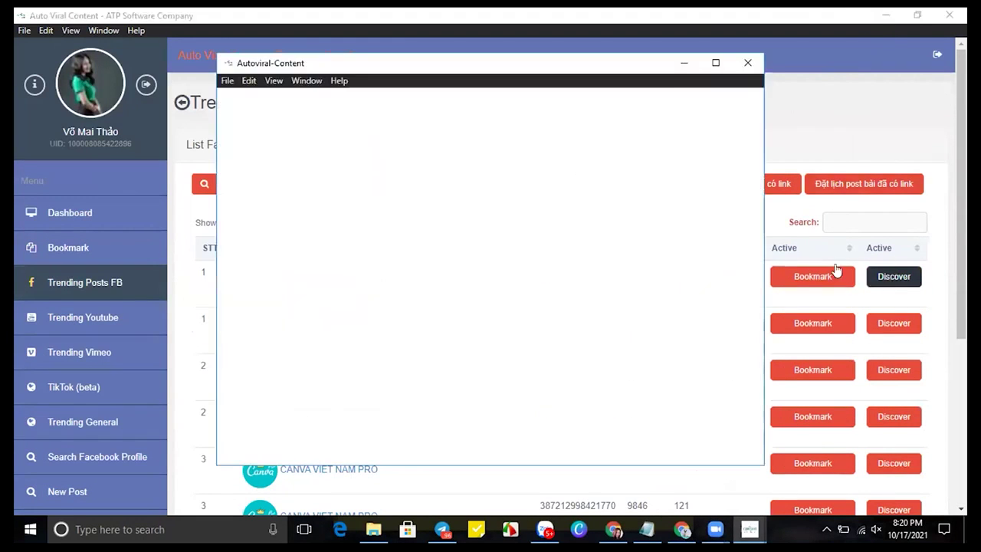
left_click(715, 62)
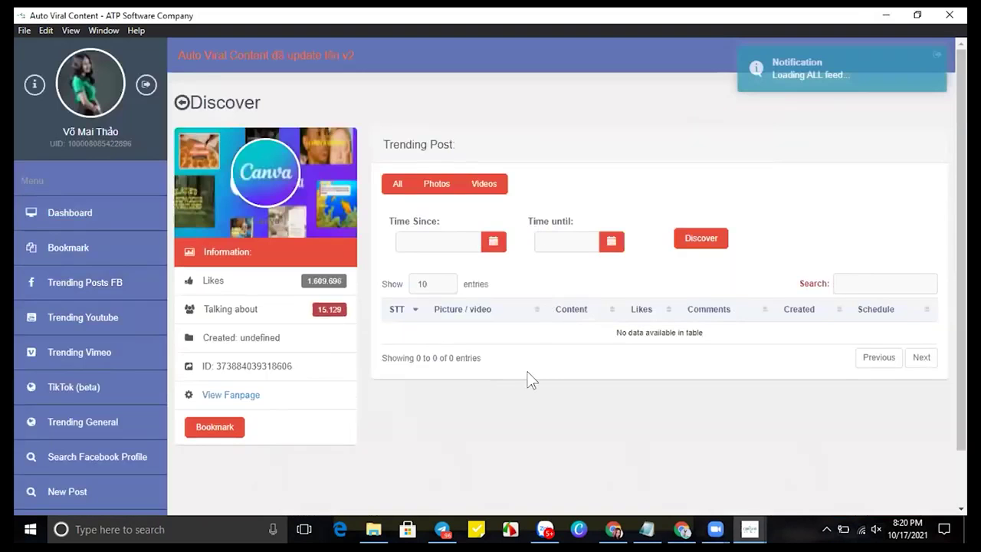
Examine the content, likes and dates of the trending posts listed for the Canva fanpage
scroll(653, 328, "down", 1)
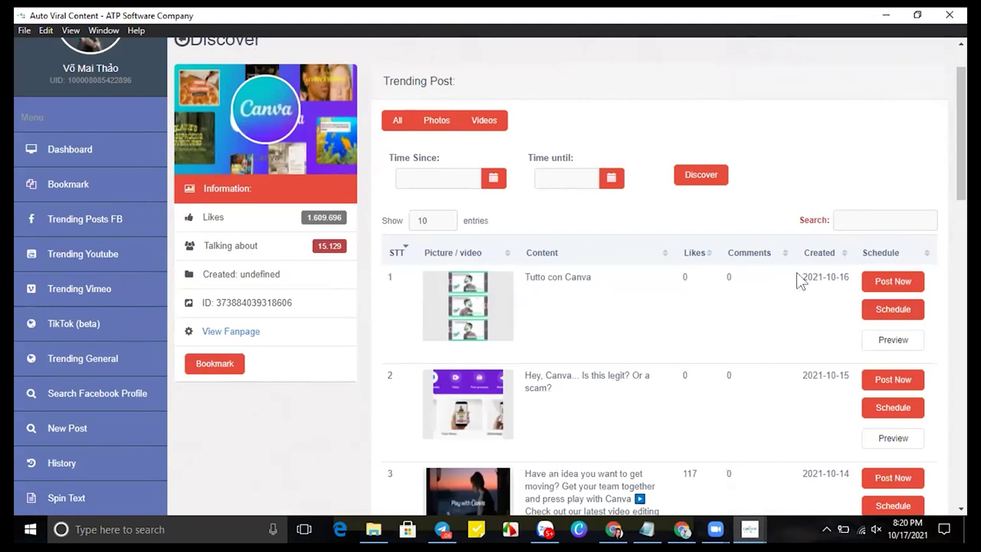
scroll(618, 366, "down", 2)
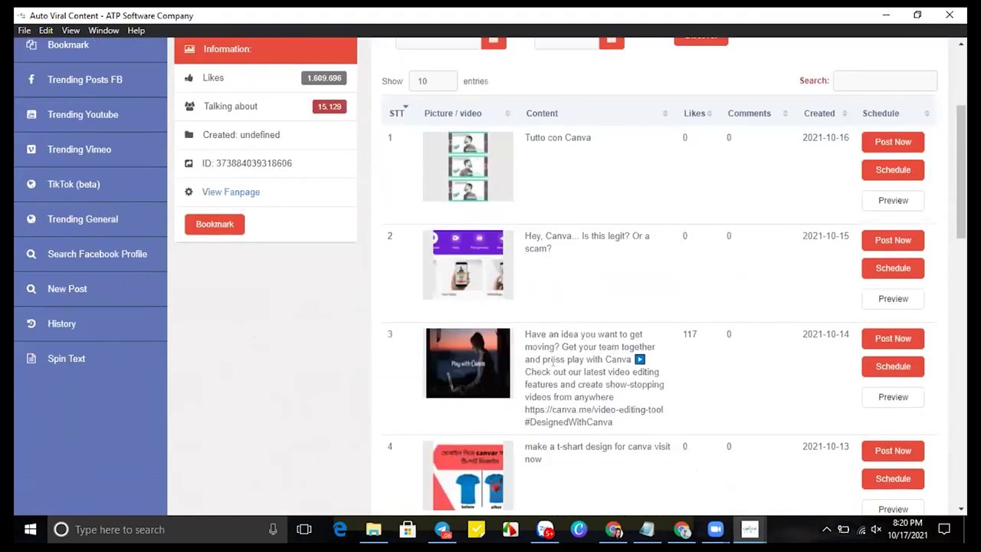
scroll(553, 380, "down", 1)
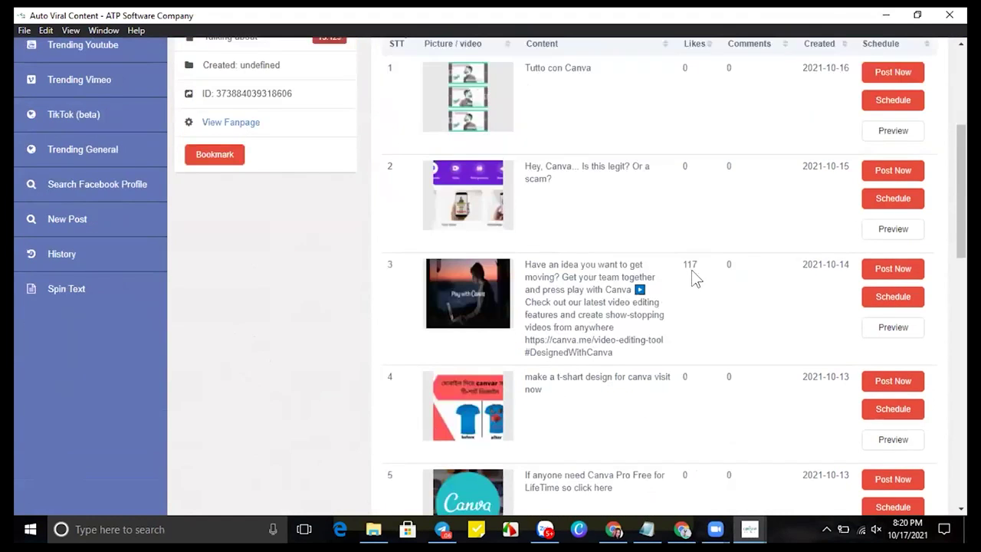
scroll(635, 320, "down", 10)
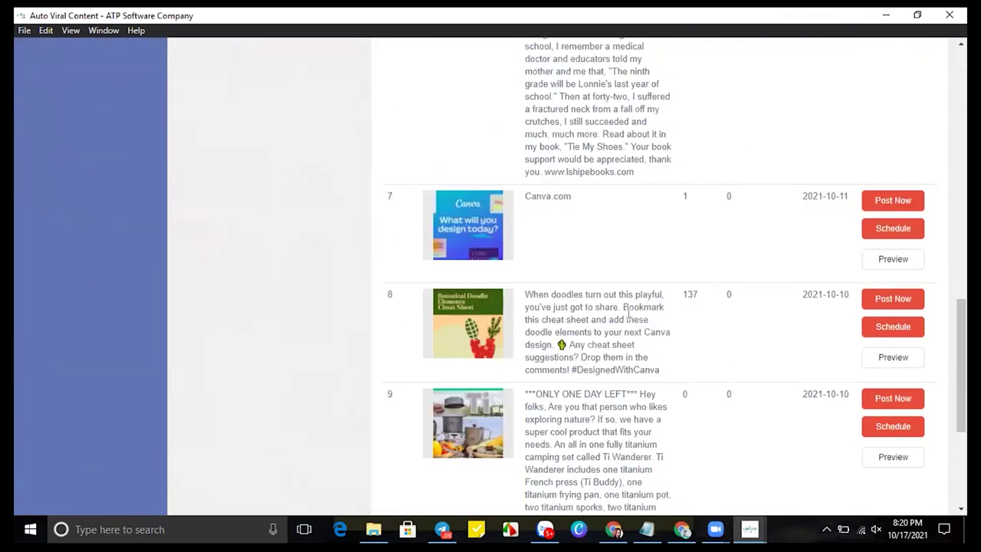
scroll(659, 311, "down", 3)
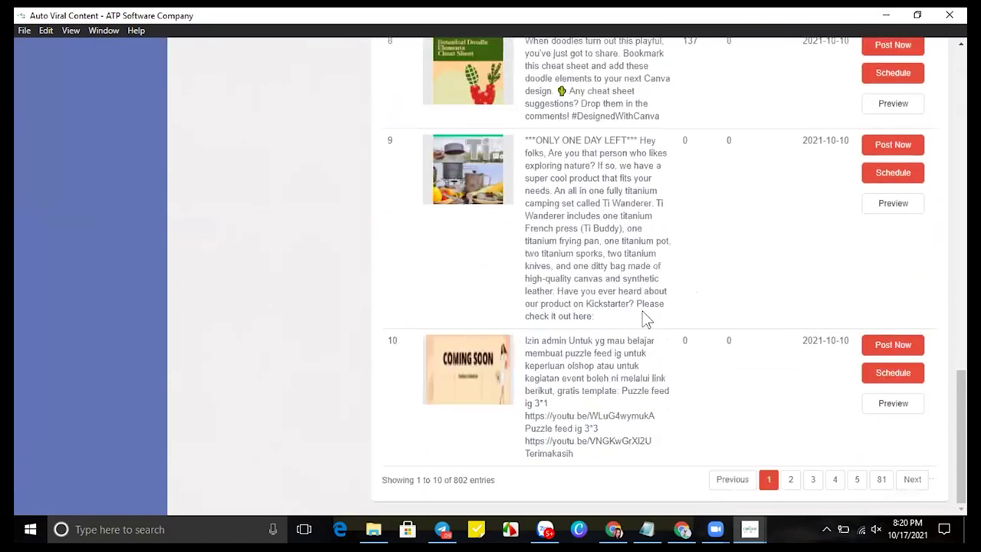
scroll(600, 341, "up", 1)
scroll(599, 341, "up", 15)
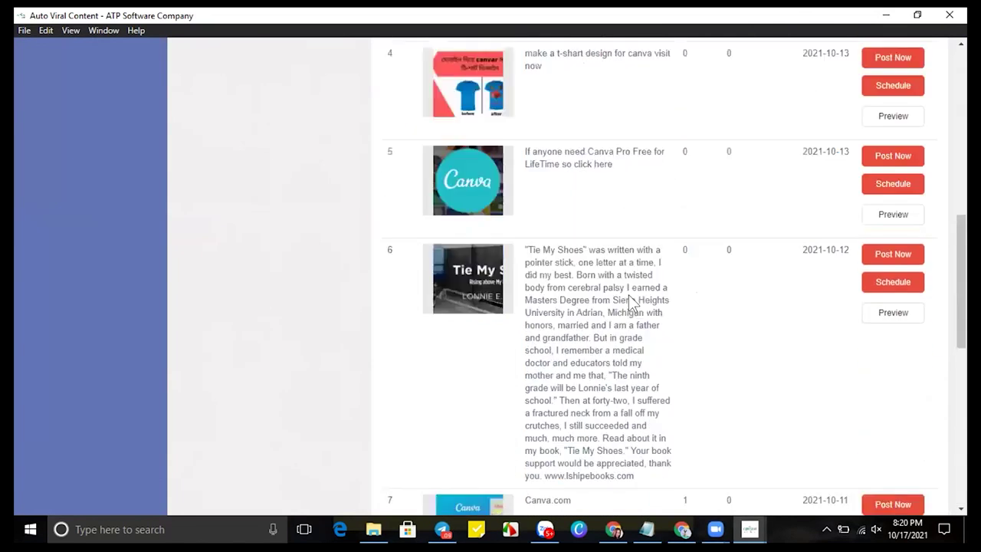
scroll(727, 219, "down", 3)
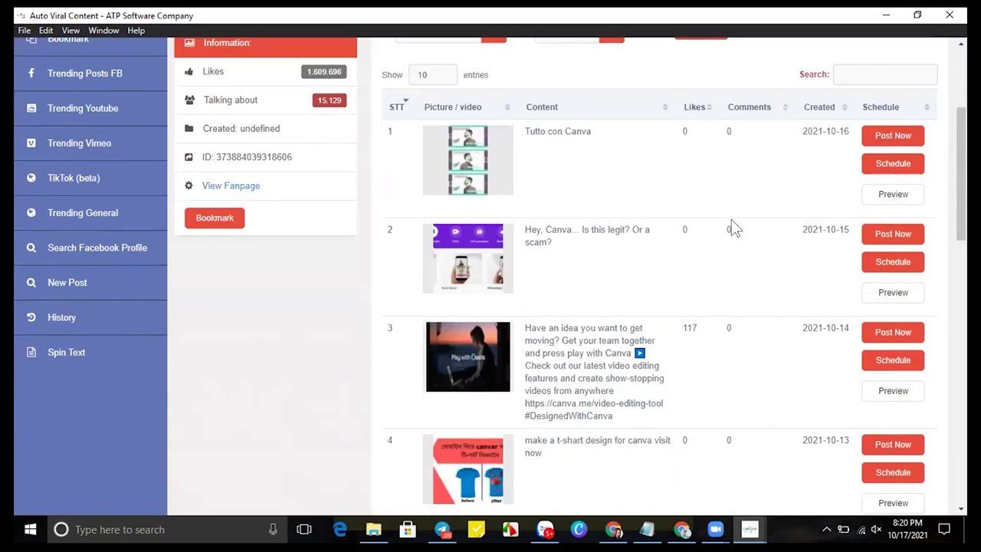
scroll(606, 356, "down", 1)
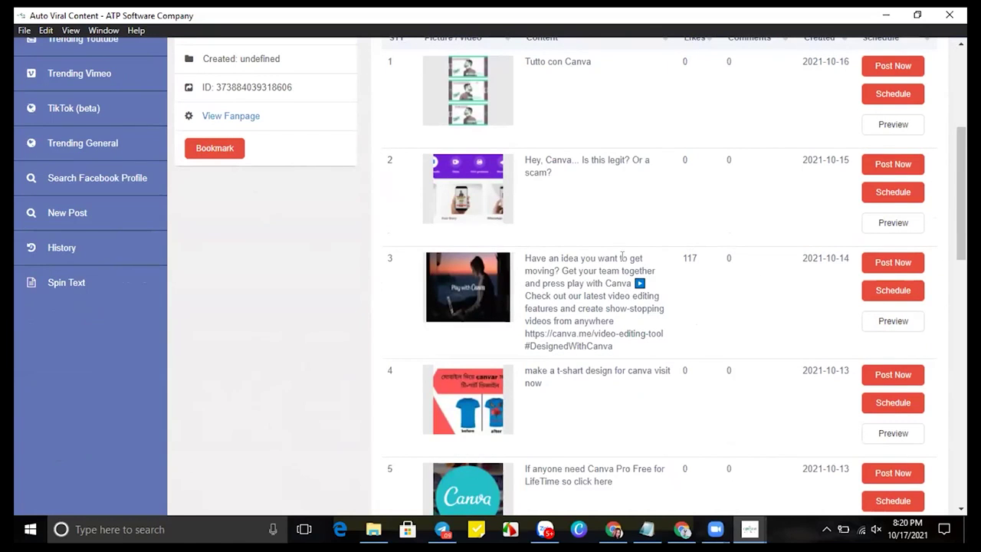
Open the posting schedule for the third trending post and review its editable content through to the hashtag
left_click(885, 292)
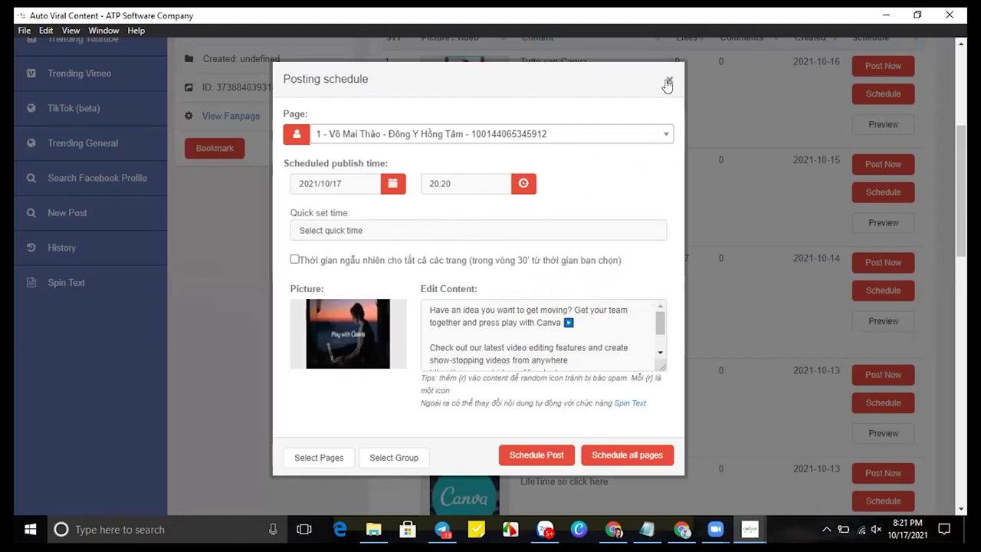
scroll(482, 365, "down", 2)
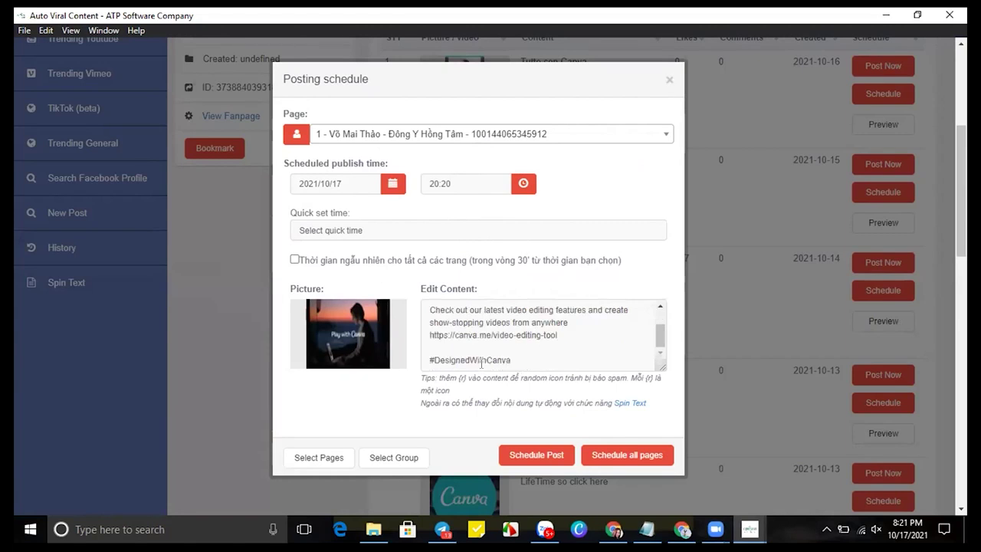
left_click(432, 360)
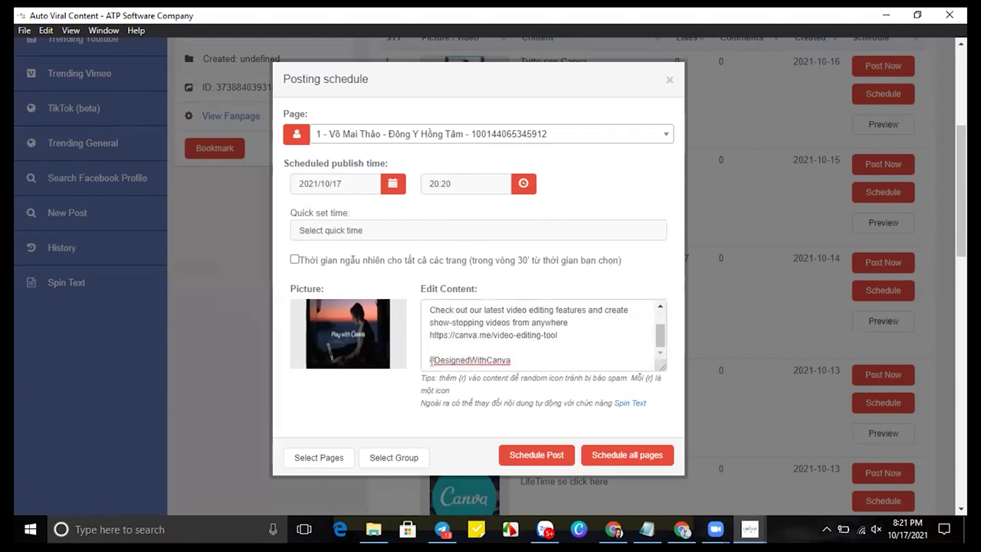
Look through the destination pages available for the scheduled post, then close the posting schedule without scheduling it
left_click(560, 134)
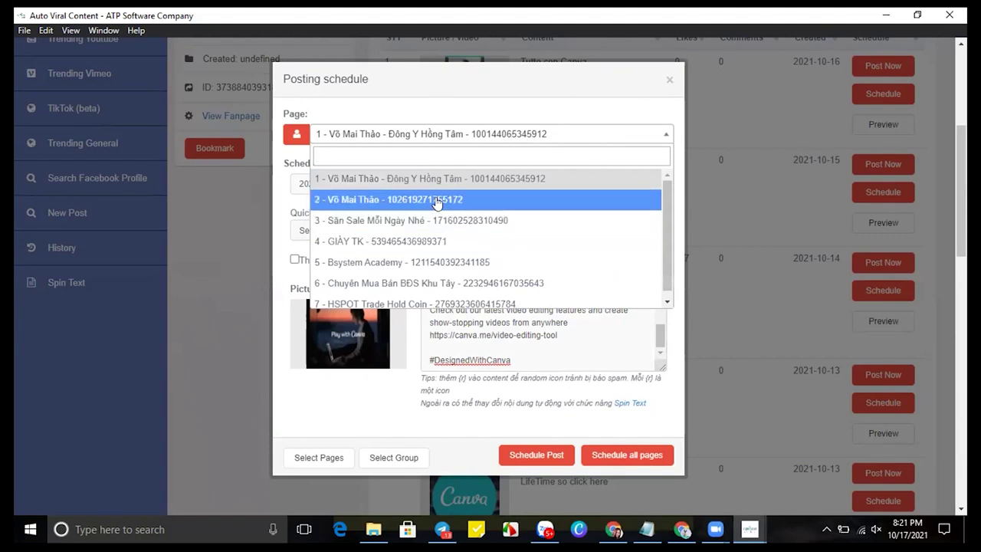
scroll(402, 246, "down", 3)
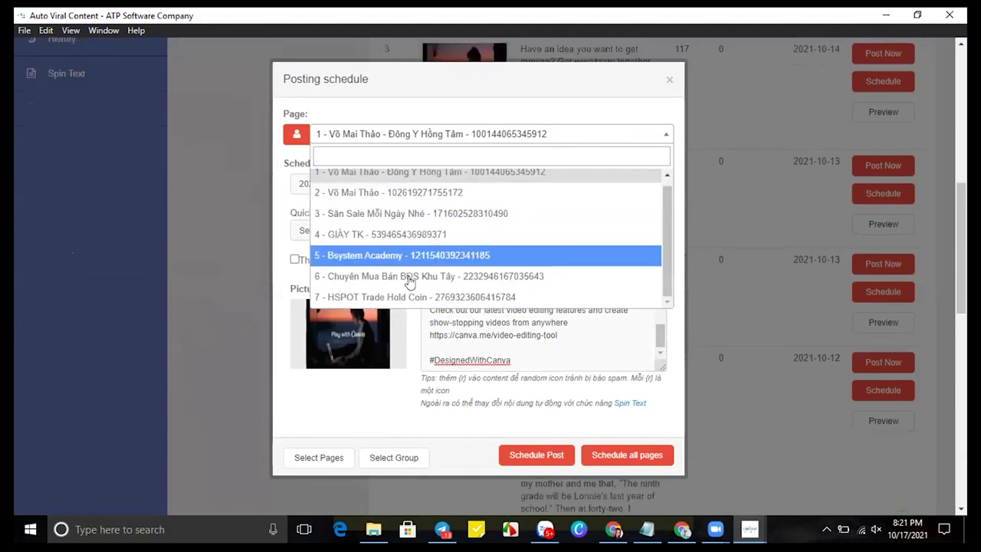
scroll(449, 223, "up", 3)
scroll(464, 245, "down", 3)
scroll(471, 276, "down", 3)
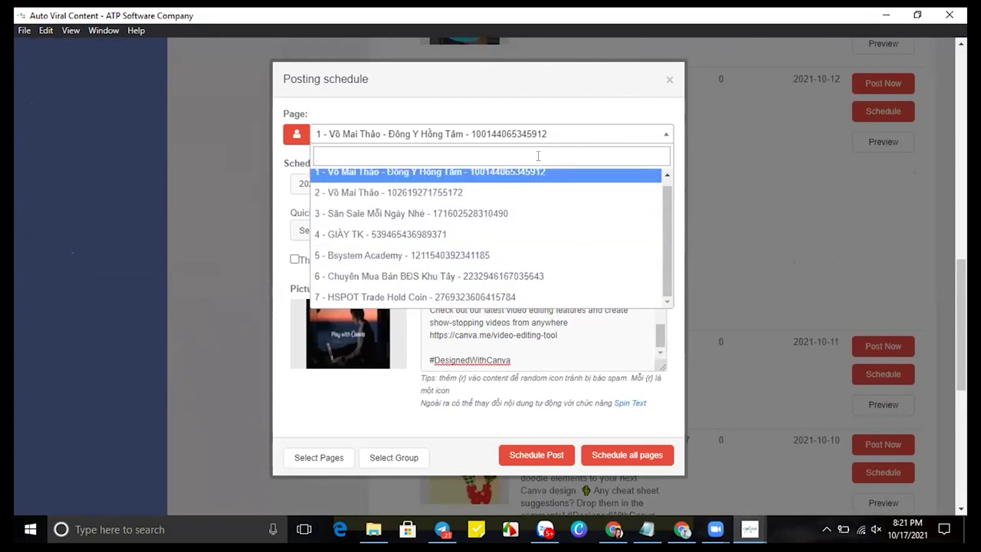
left_click(338, 407)
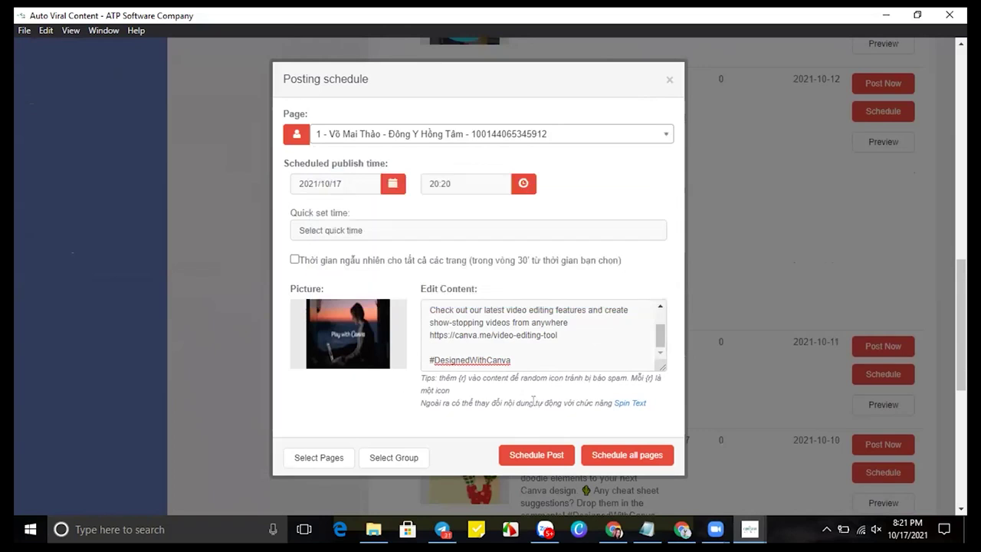
left_click(622, 445)
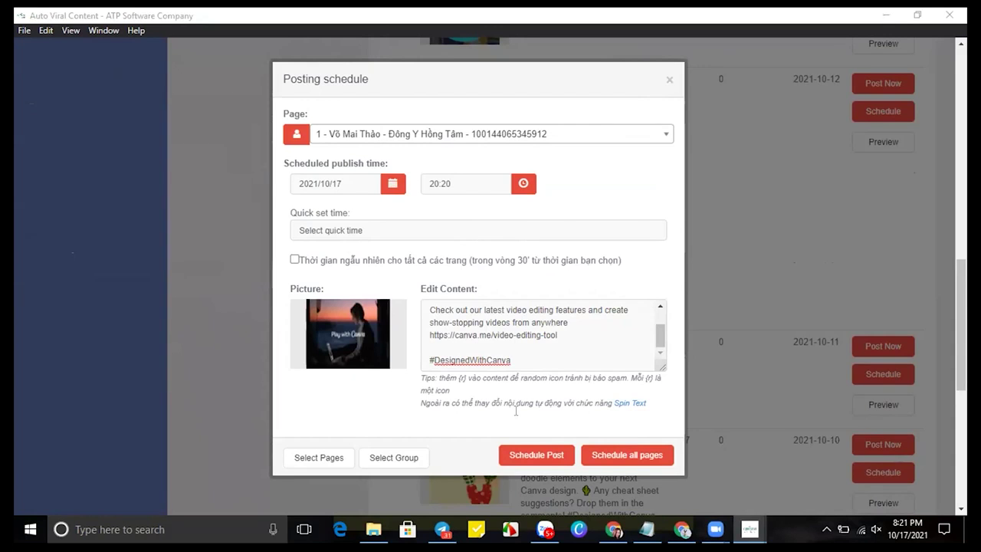
left_click(600, 133)
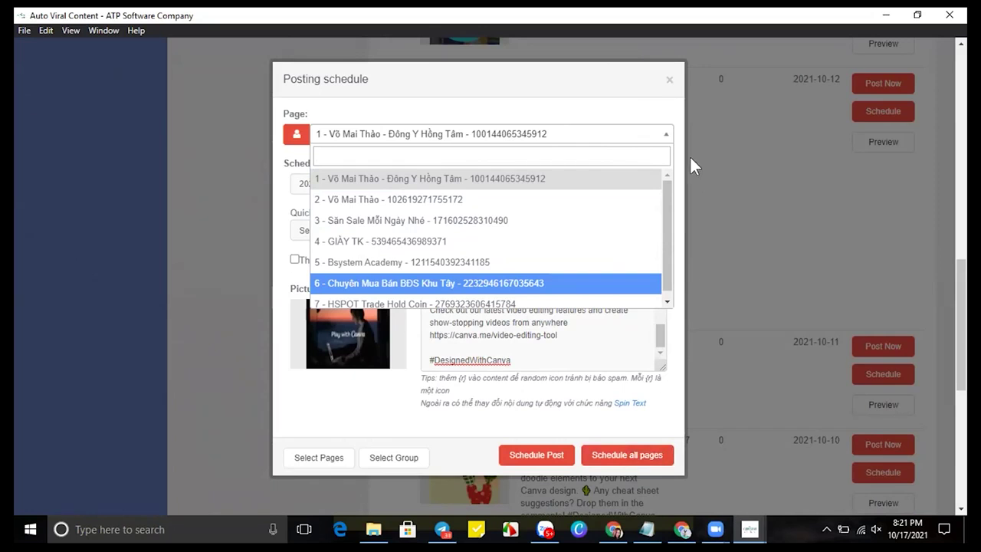
left_click(668, 80)
Open the immediate posting form for the sixth post, "Tie My Shoes", review its content, and close the form without posting
scroll(843, 192, "up", 1)
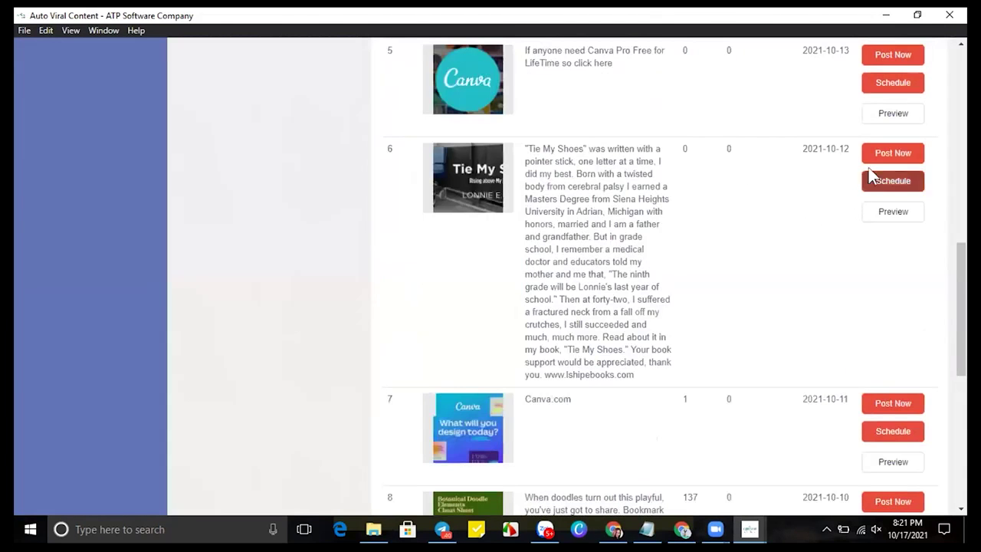
left_click(881, 154)
scroll(537, 214, "down", 4)
left_click(520, 235)
scroll(522, 239, "down", 3)
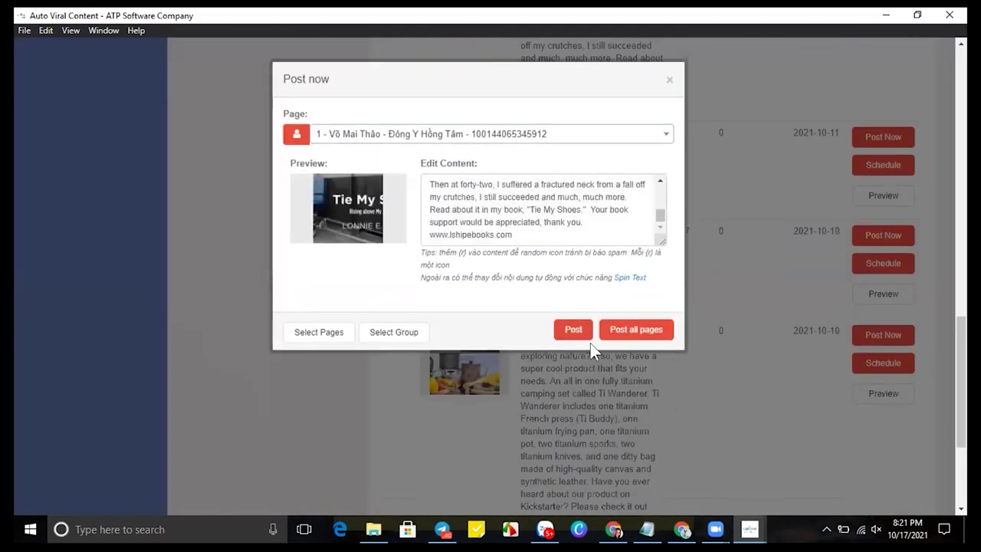
left_click(669, 80)
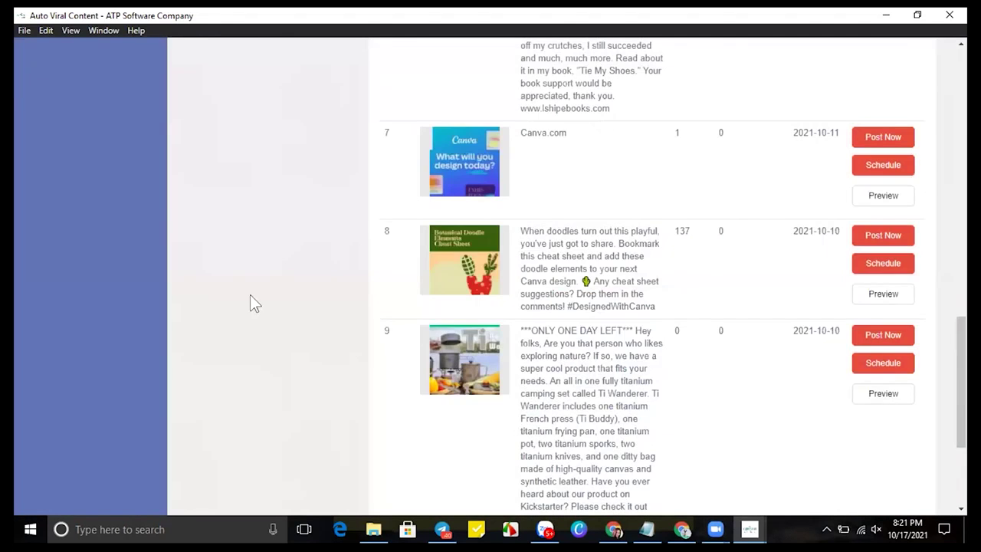
Switch to the other Canva Discover window and open the Facebook trending posts section there
scroll(282, 286, "up", 6)
left_click(685, 528)
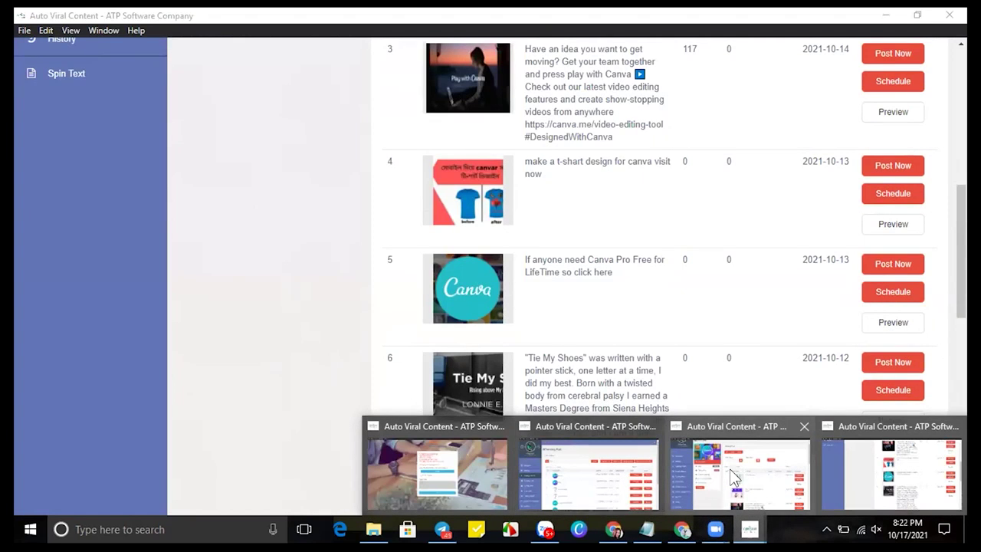
left_click(729, 469)
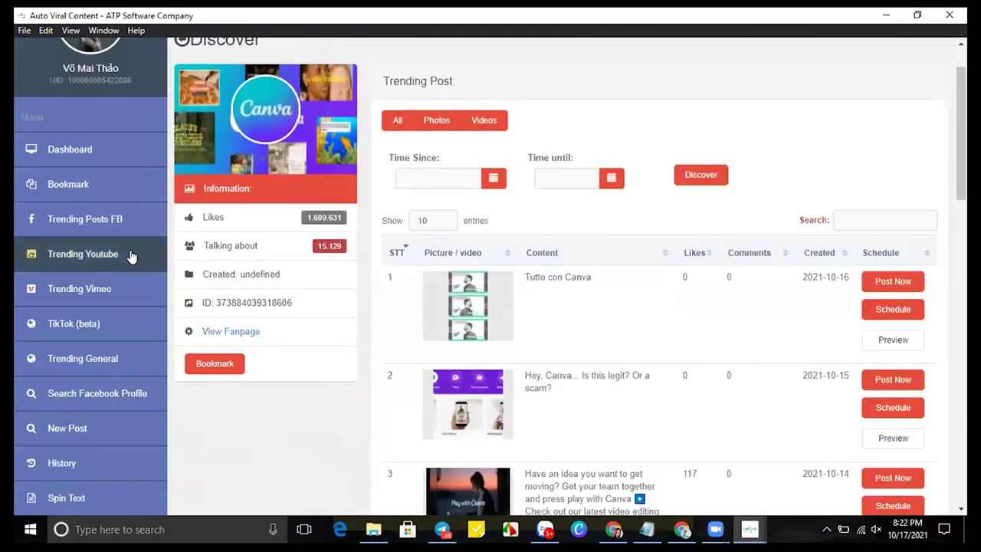
left_click(87, 219)
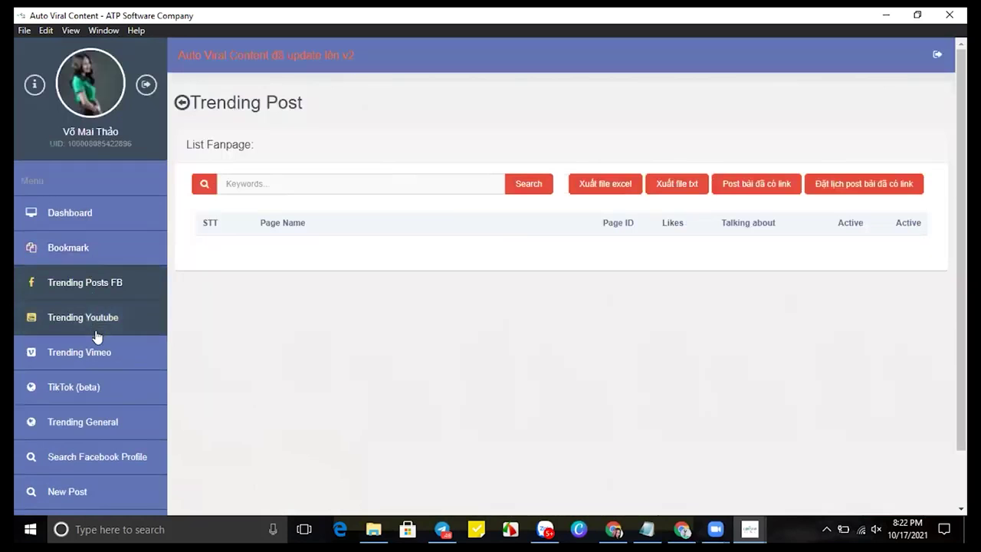
Search the trending YouTube section for videos with the keyword "canva"
left_click(98, 320)
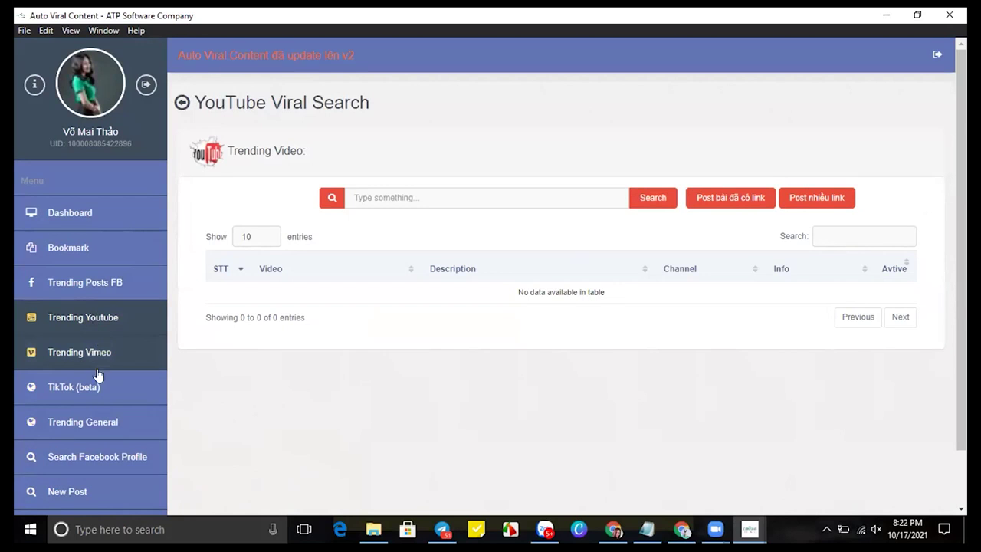
left_click(107, 323)
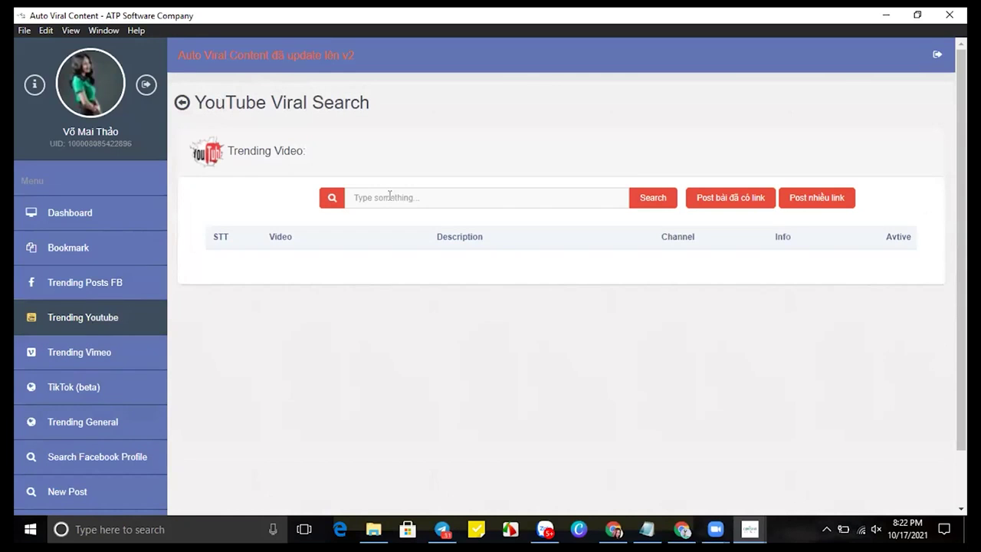
left_click(390, 196)
type("canva")
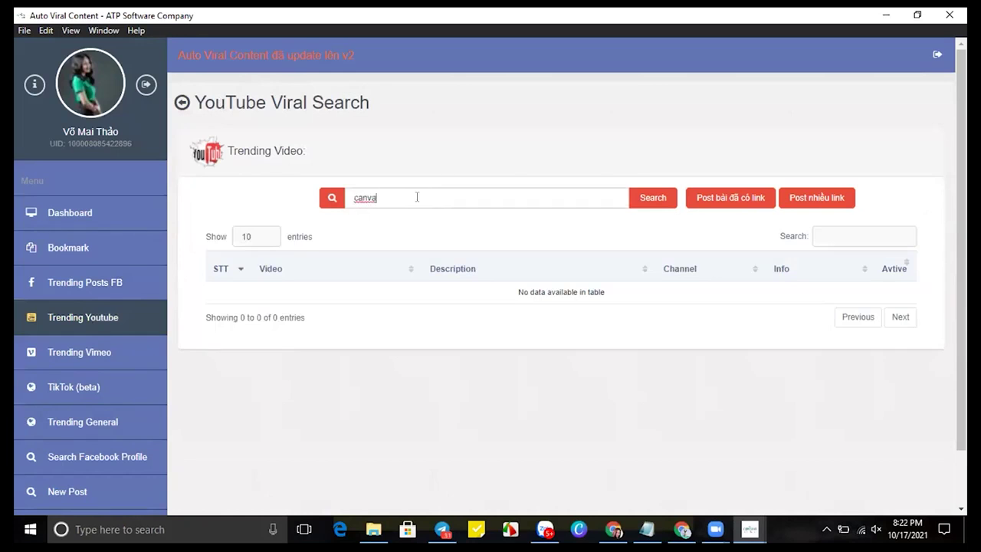
left_click(649, 198)
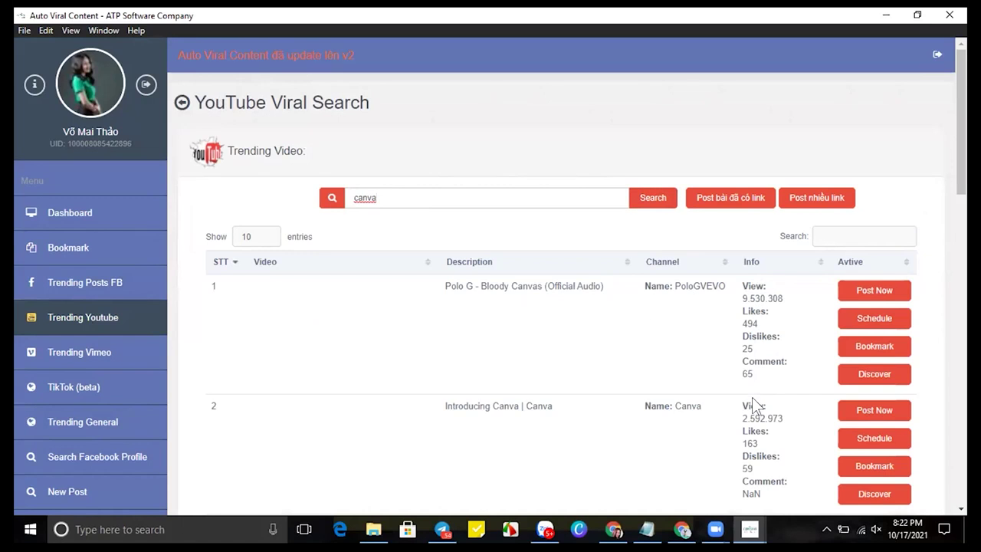
Examine the thumbnails, descriptions, channels and view figures of the YouTube videos listed for "canva"
scroll(753, 407, "down", 1)
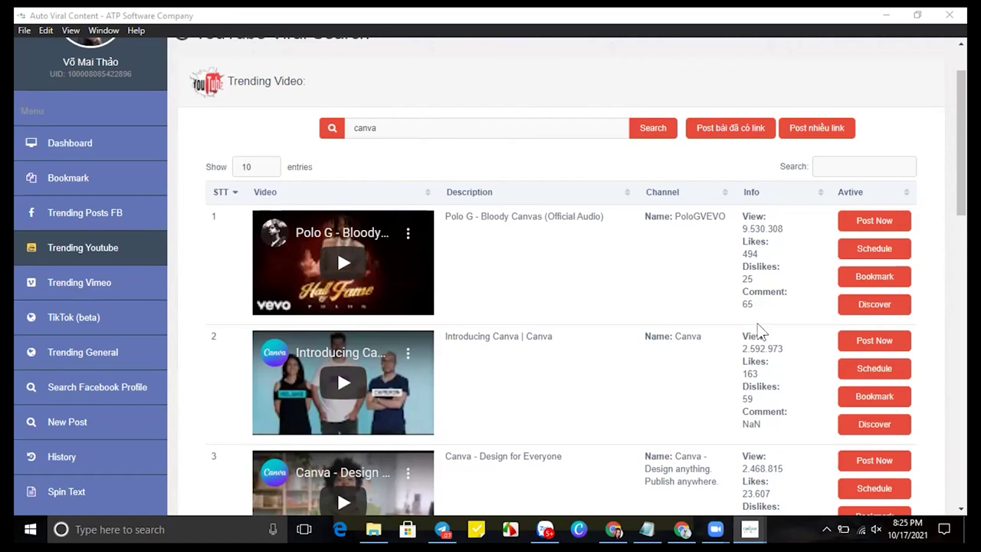
scroll(757, 322, "down", 3)
scroll(759, 318, "down", 5)
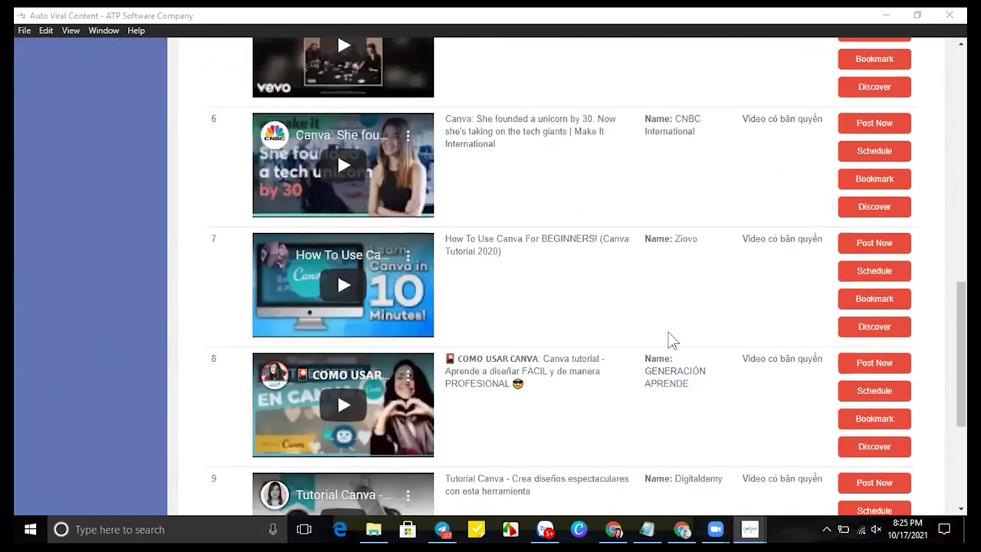
scroll(751, 299, "up", 8)
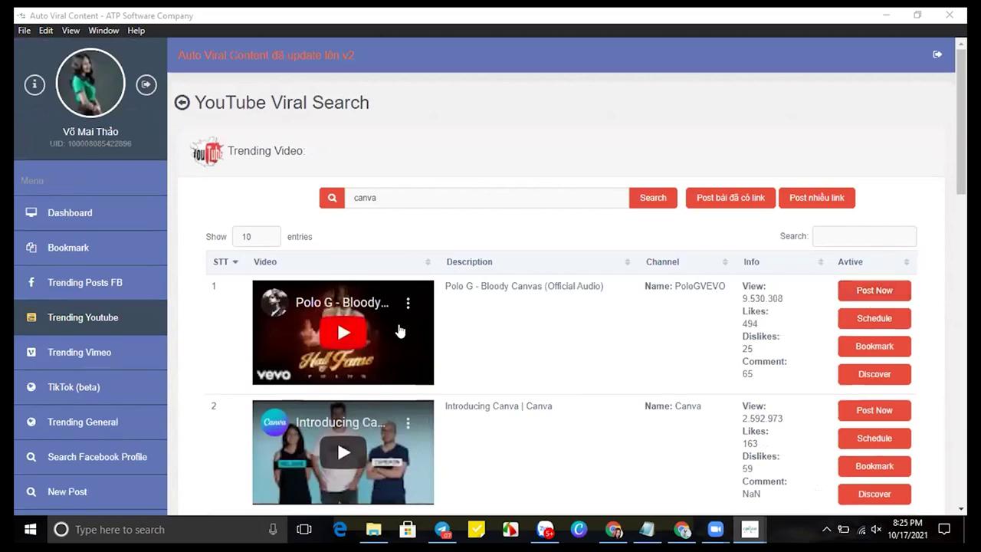
scroll(608, 345, "down", 7)
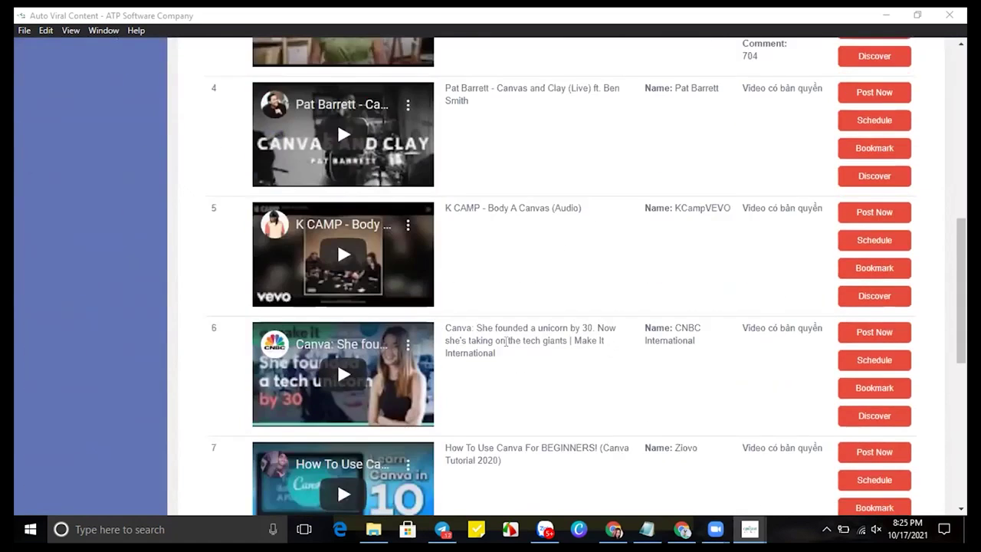
scroll(505, 342, "up", 7)
left_click(423, 197)
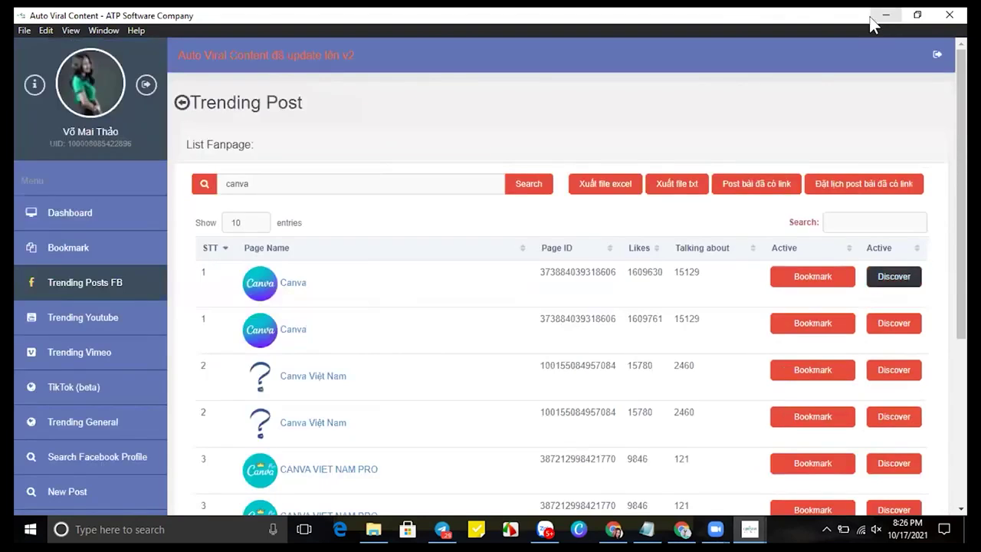
Minimize the Auto Viral Content window and launch Simple Facebook Pro from the ATP DONE folder
left_click(882, 17)
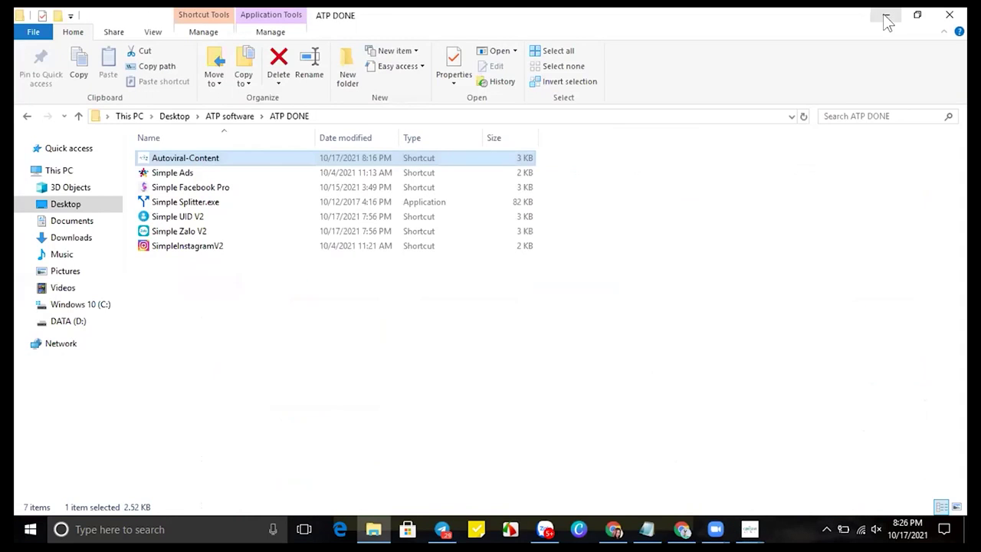
left_click(227, 187)
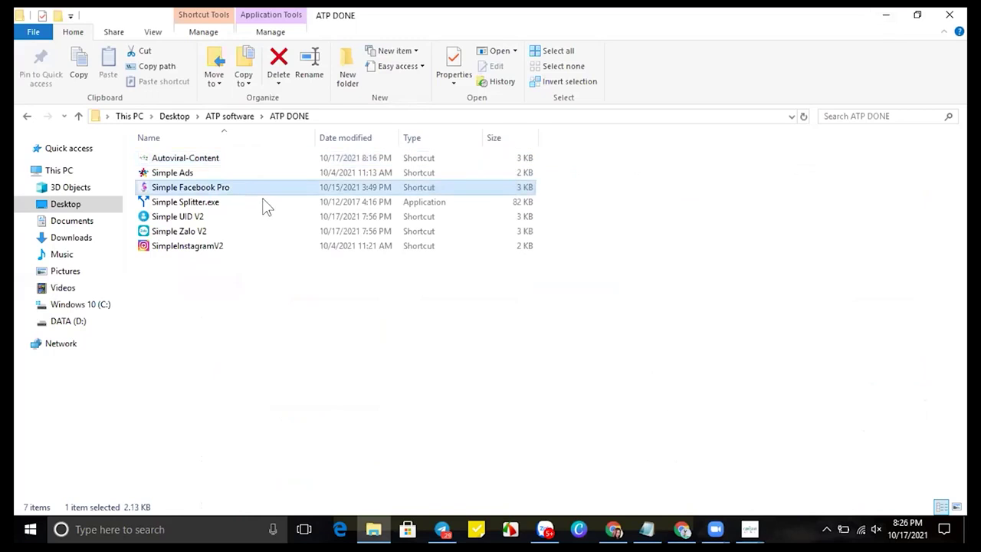
Close the extra Auto Viral Content windows and maximize the Simple Facebook Pro window
mouse_move(750, 529)
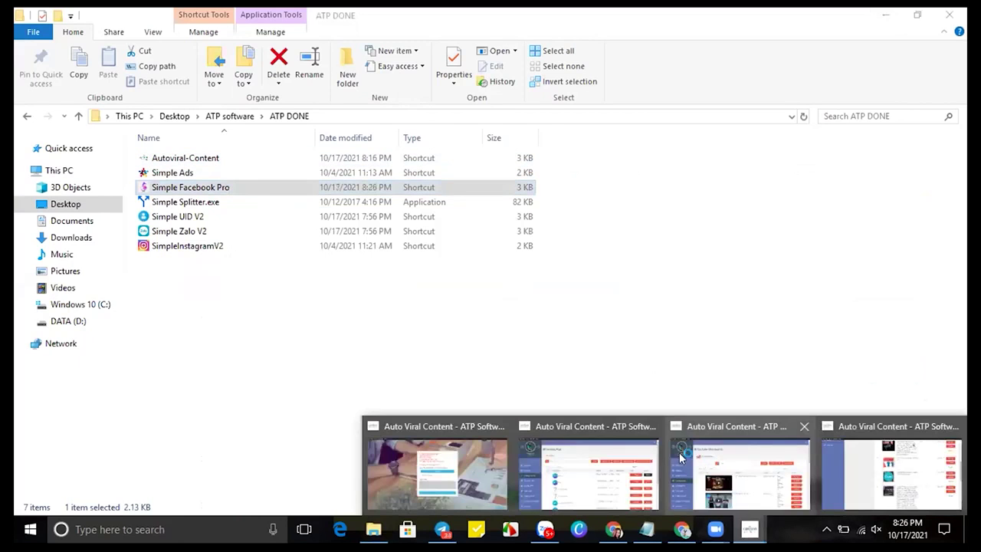
left_click(652, 427)
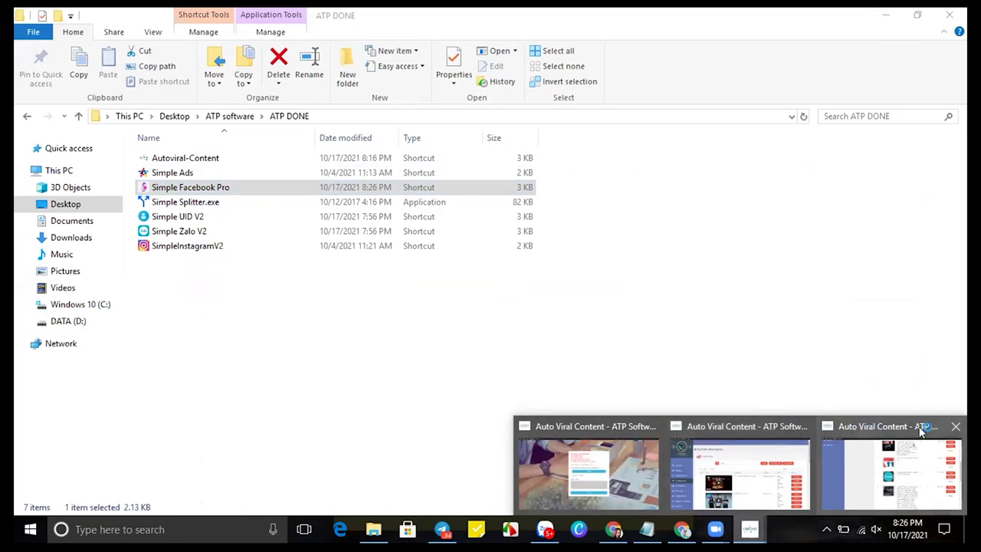
left_click(956, 426)
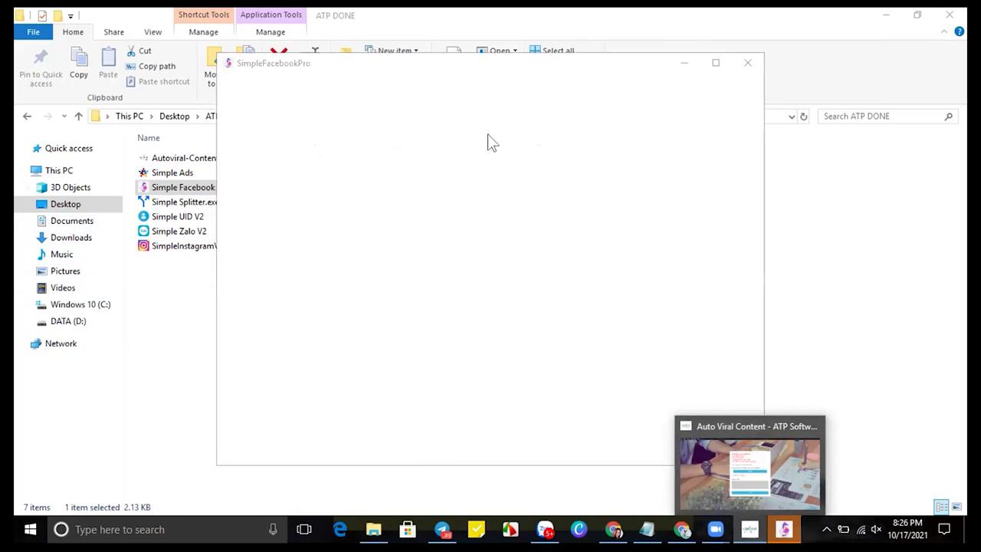
double_click(506, 67)
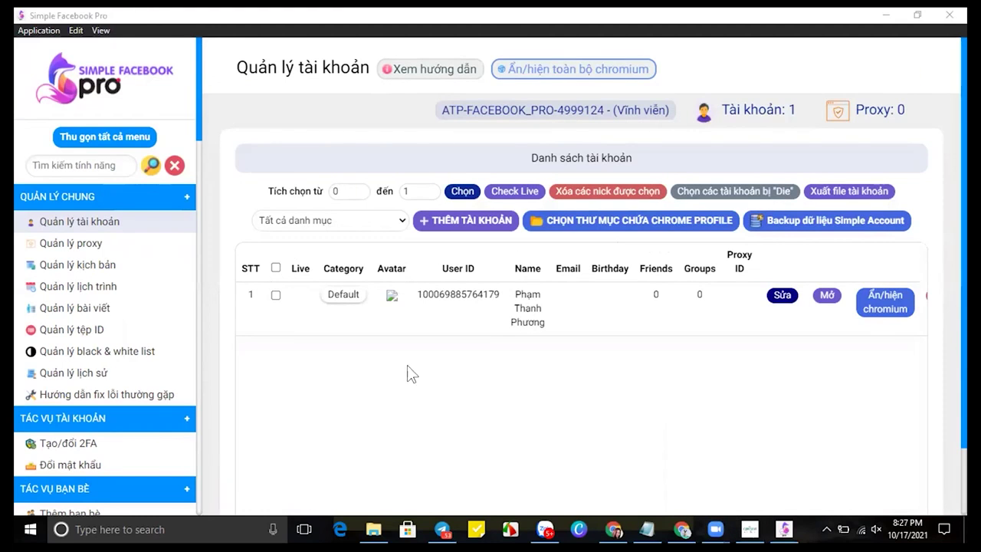
Look through the full range of management and task features offered in Simple Facebook Pro
scroll(98, 381, "down", 5)
scroll(98, 322, "up", 5)
scroll(69, 360, "down", 10)
scroll(72, 394, "down", 2)
scroll(81, 172, "up", 6)
scroll(86, 186, "up", 6)
Open the add-account form to review the accepted login formats, then close it without adding an account
left_click(467, 222)
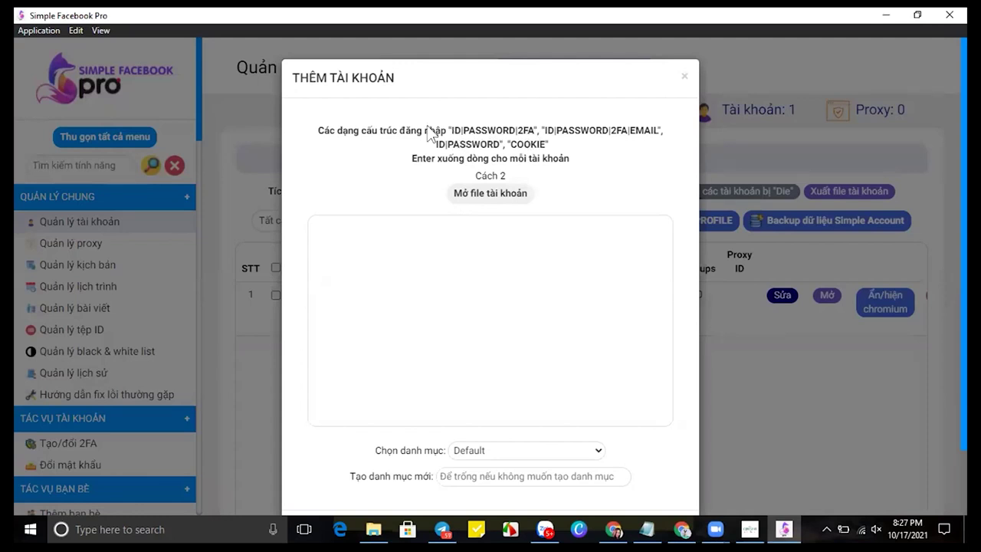
left_click(253, 380)
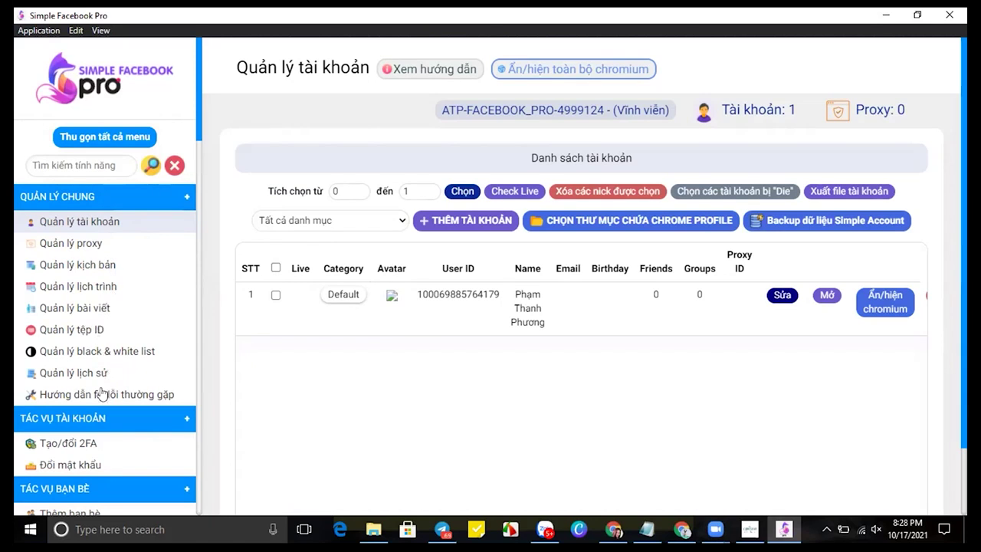
Examine the account, friend, interaction, fanpage, group, backup and data-scanning tasks in Simple Facebook Pro's feature list
scroll(145, 396, "down", 1)
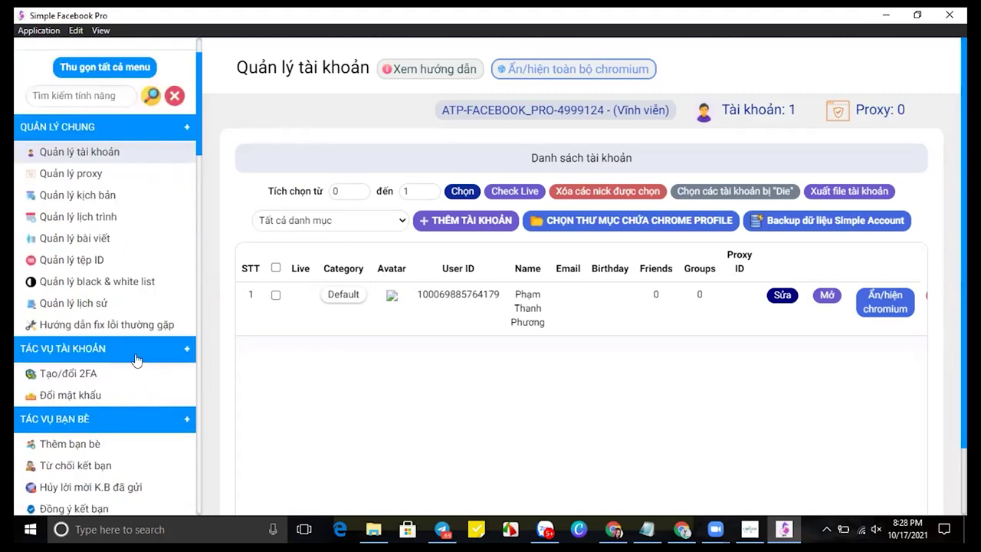
scroll(138, 353, "down", 1)
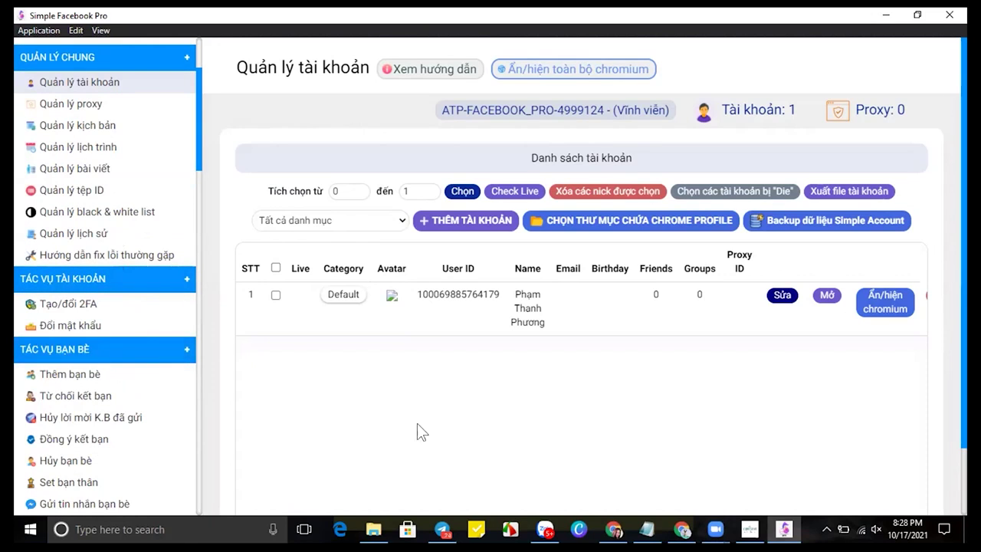
mouse_move(675, 529)
scroll(113, 314, "down", 1)
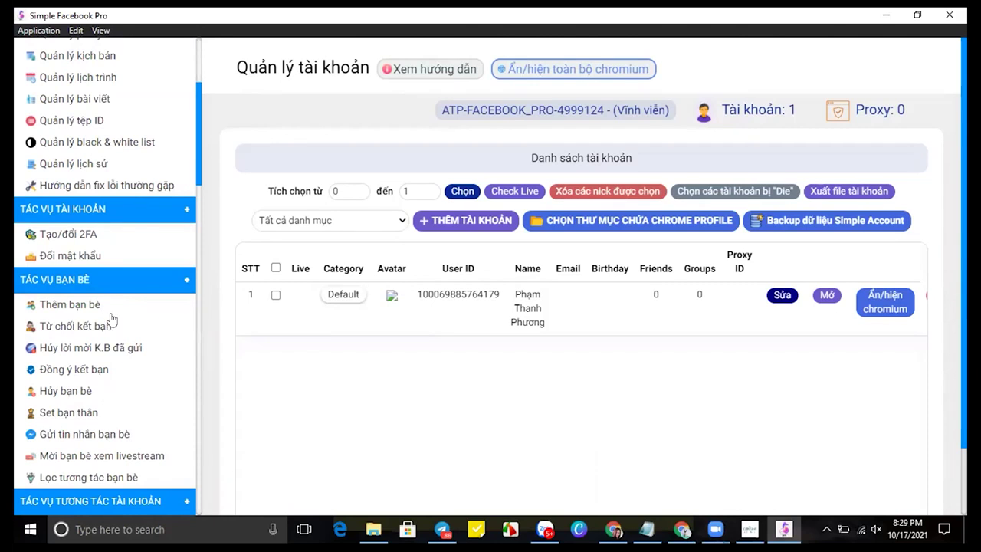
scroll(109, 355, "down", 1)
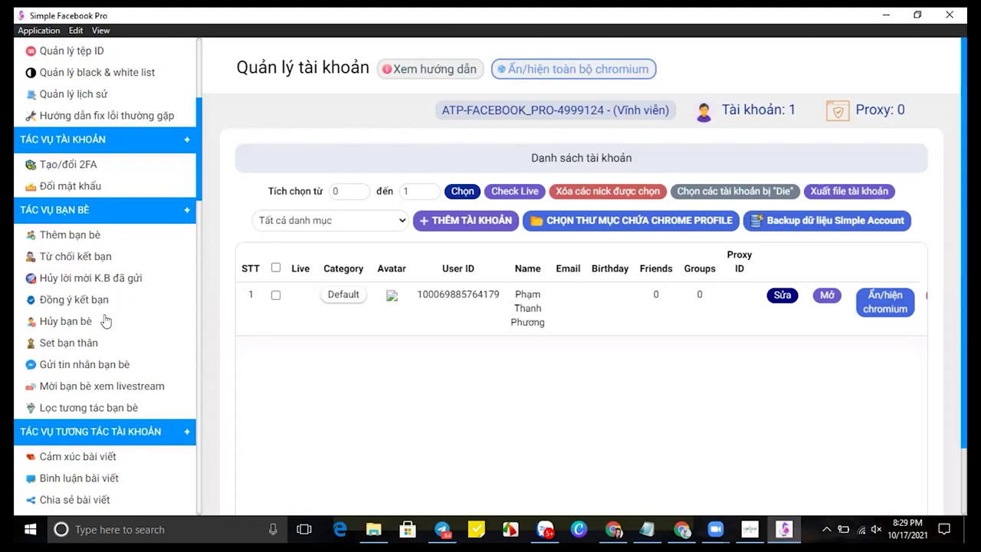
scroll(105, 326, "down", 1)
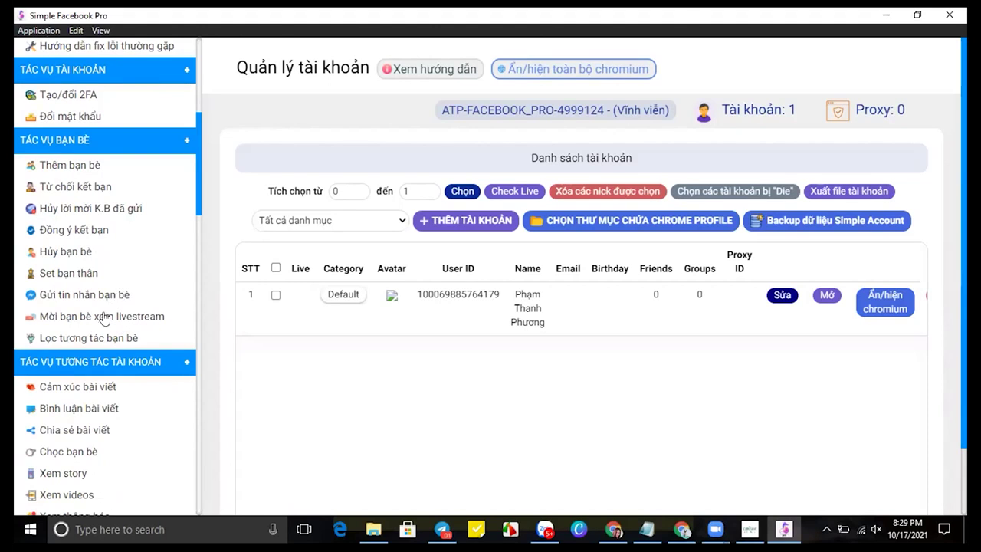
scroll(103, 318, "down", 3)
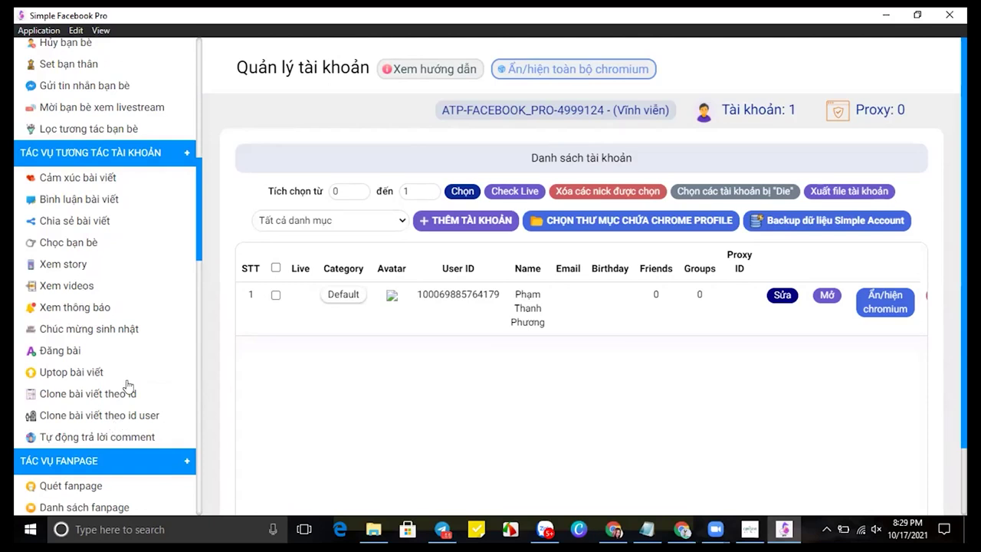
scroll(128, 385, "down", 3)
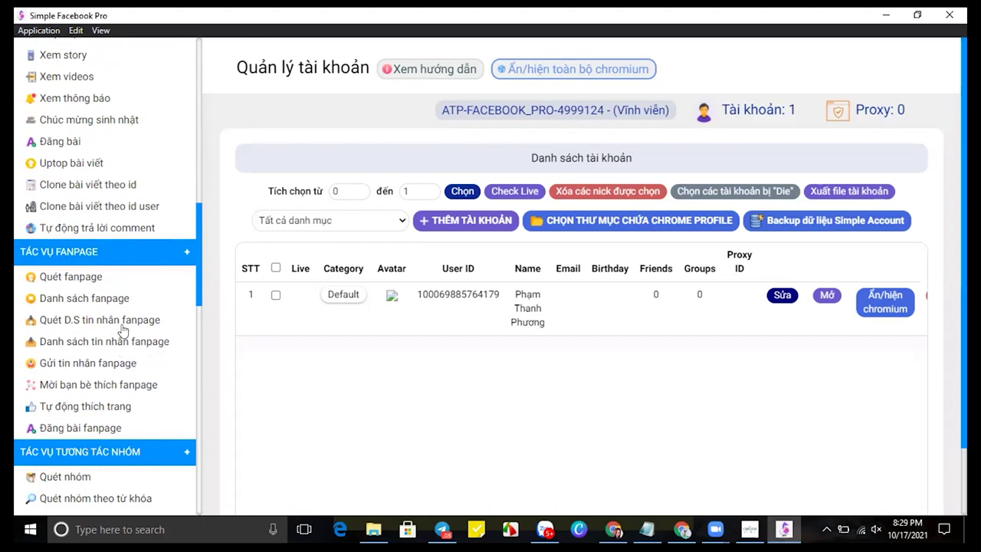
scroll(121, 365, "down", 3)
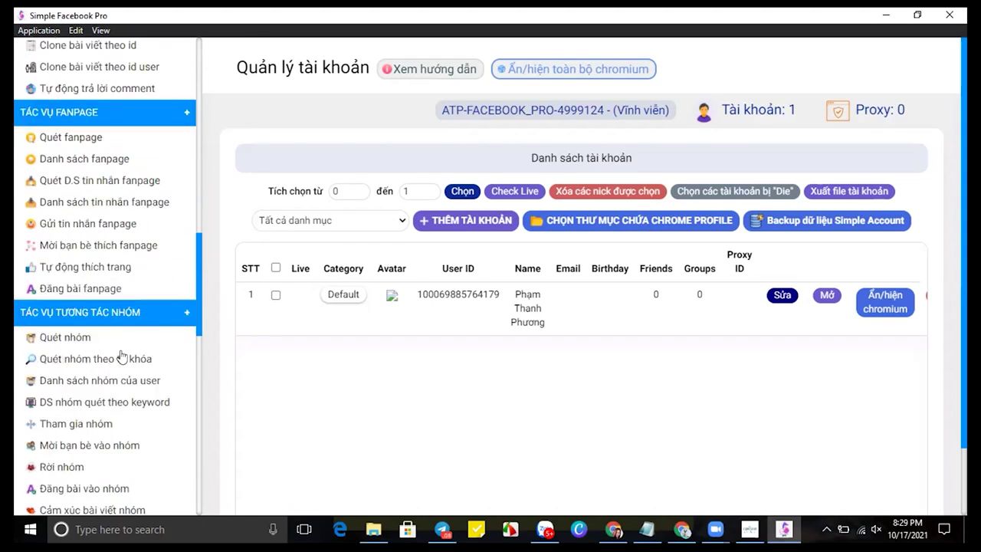
scroll(136, 327, "down", 4)
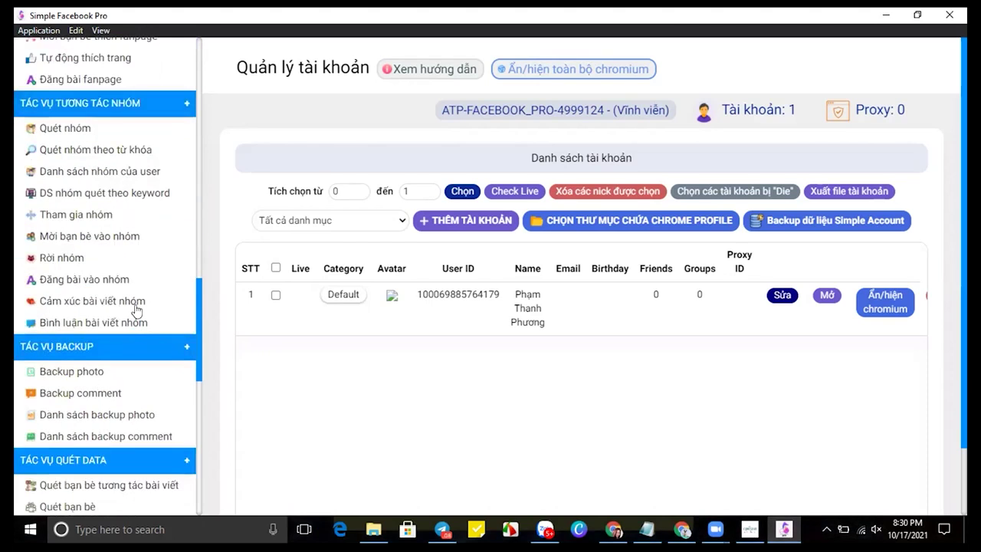
scroll(137, 309, "down", 5)
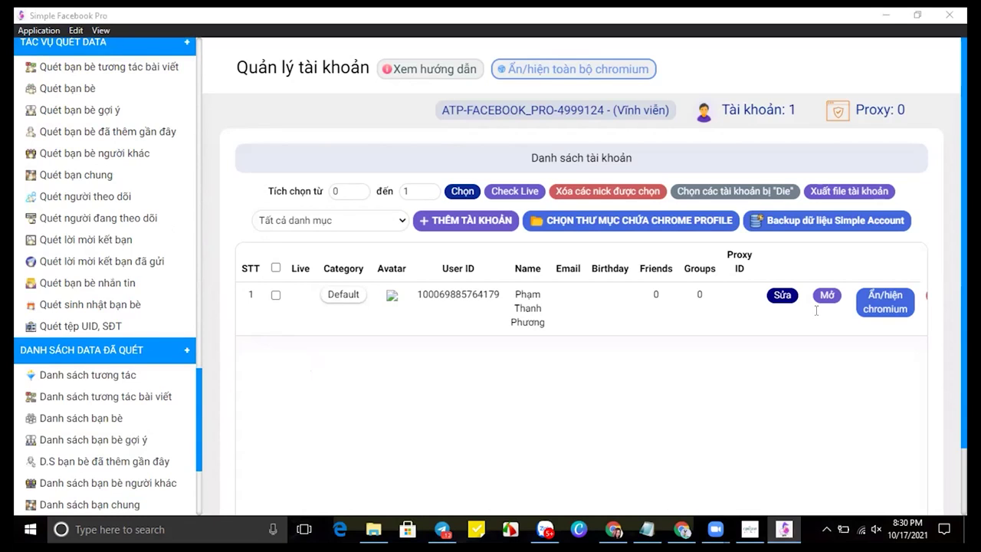
left_click(607, 397)
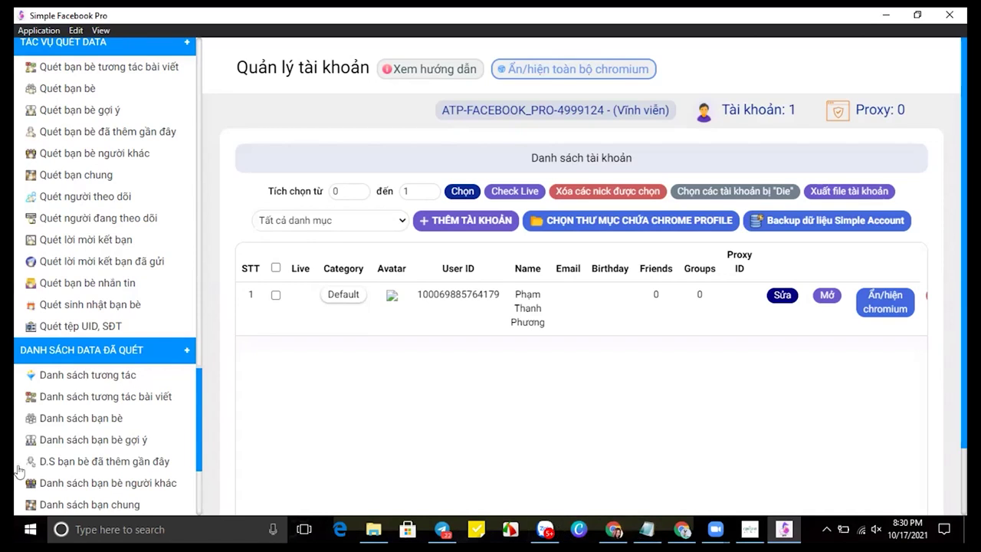
Check Auto Viral Content's token login form, then generate the Facebook access tokens with the ATP token extension in Chrome
left_click(749, 530)
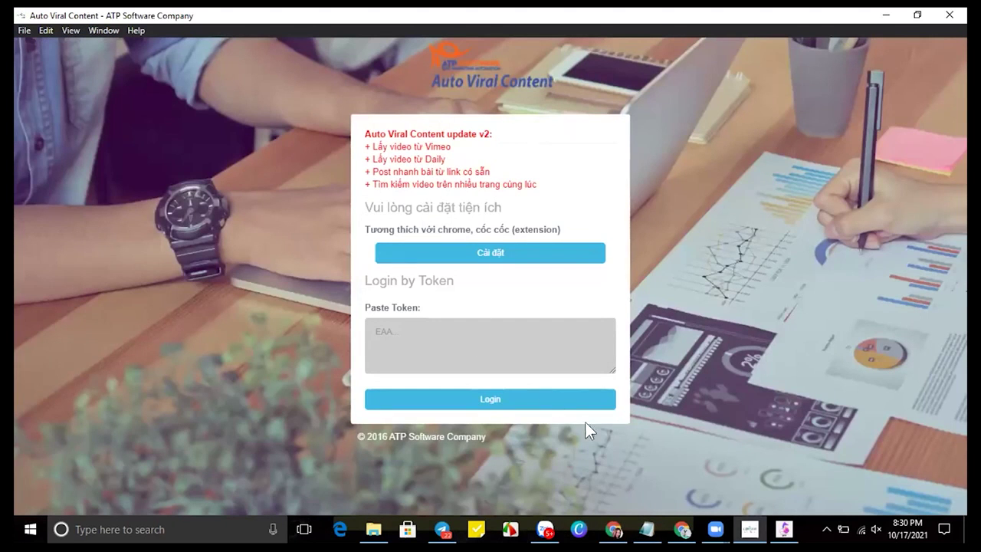
mouse_move(758, 516)
left_click(613, 529)
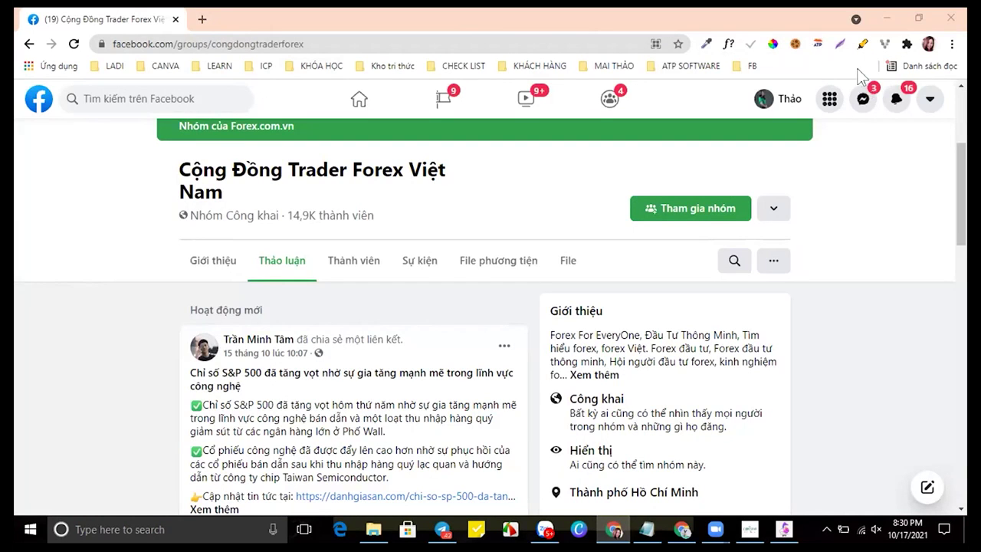
left_click(795, 44)
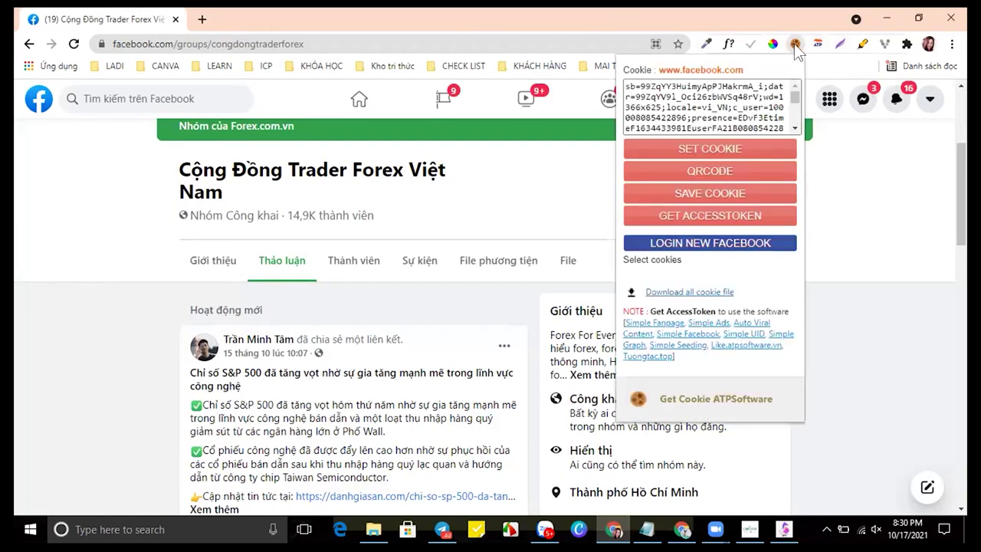
left_click(817, 45)
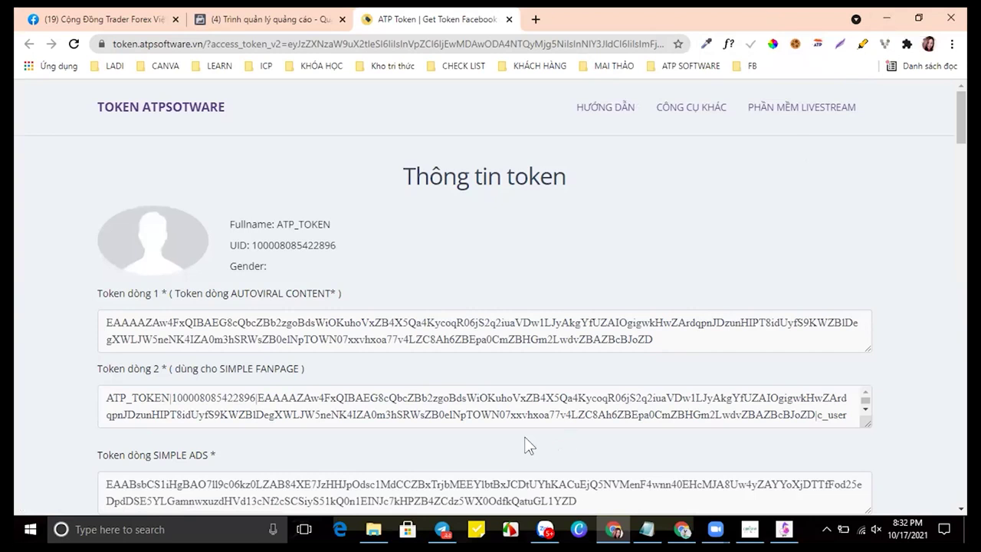
Open Chrome from the desktop with the khodohoa profile and load the bookmarked Pikbest site from the Quản lý folder
key("super+d")
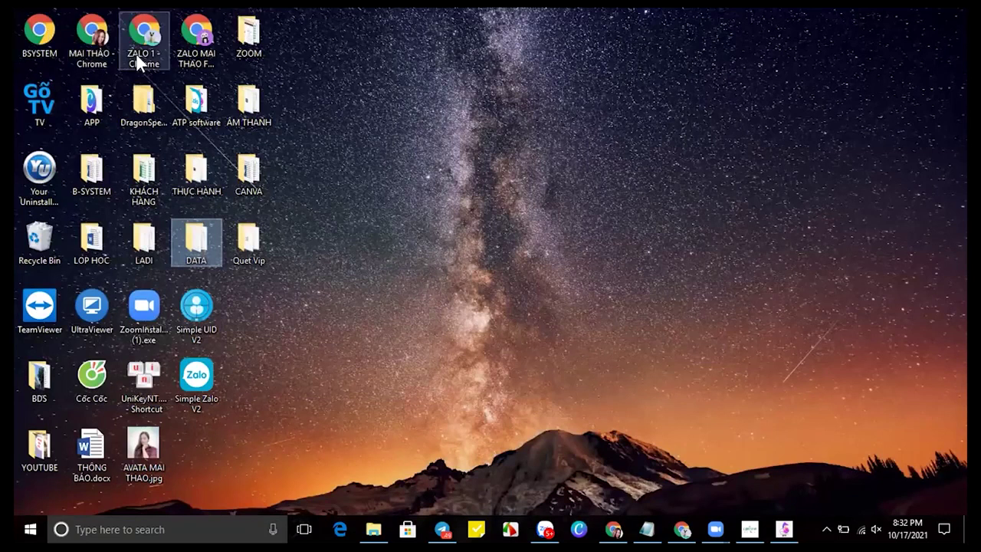
double_click(48, 32)
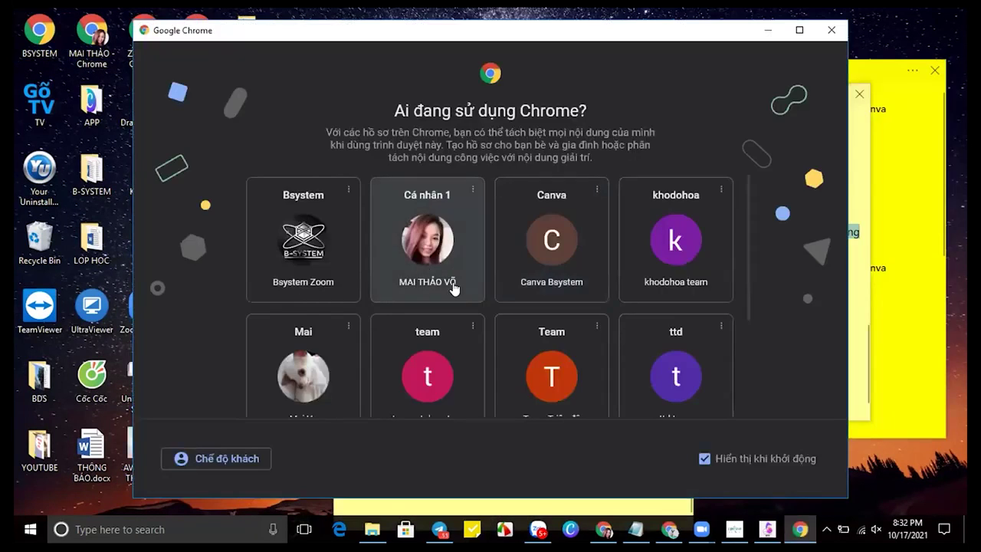
left_click(666, 249)
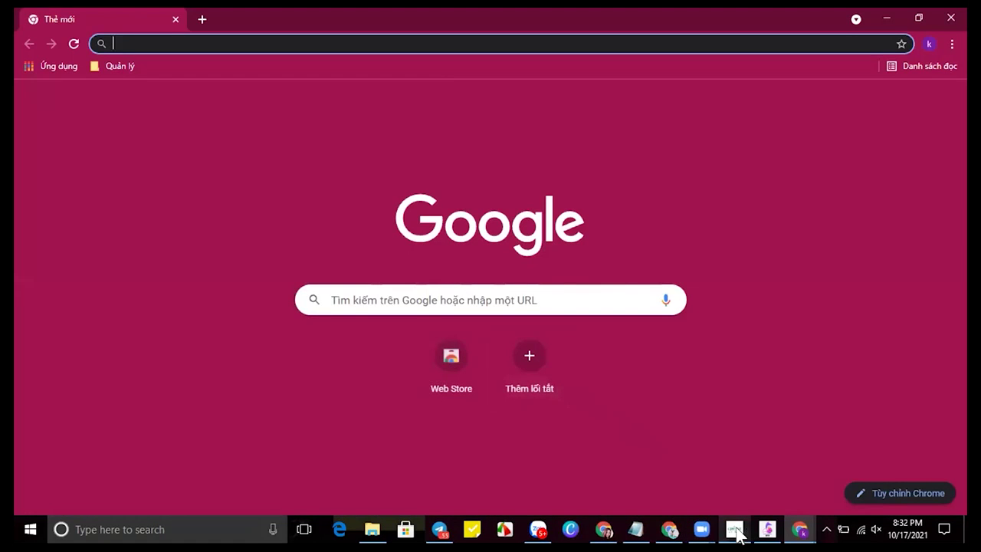
mouse_move(737, 527)
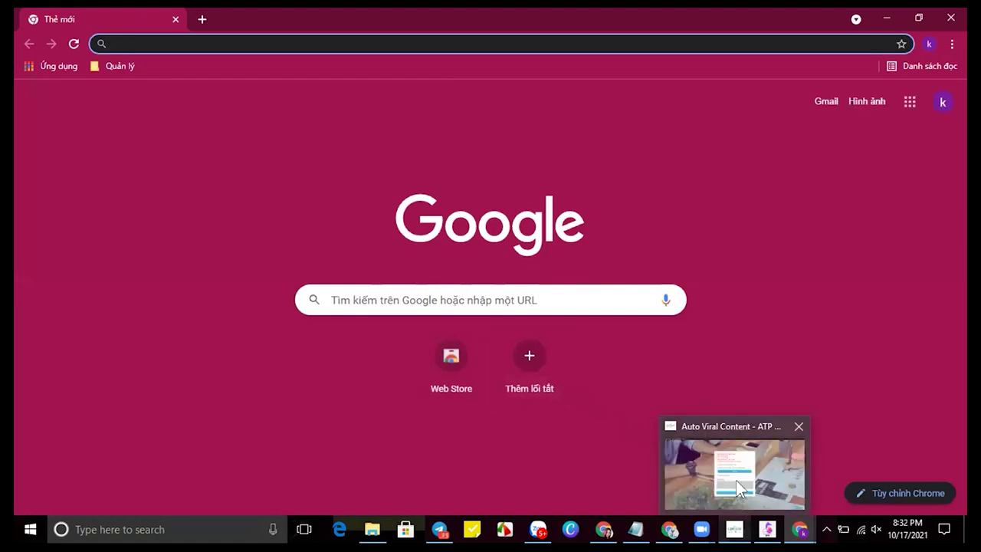
left_click(124, 69)
left_click(132, 88)
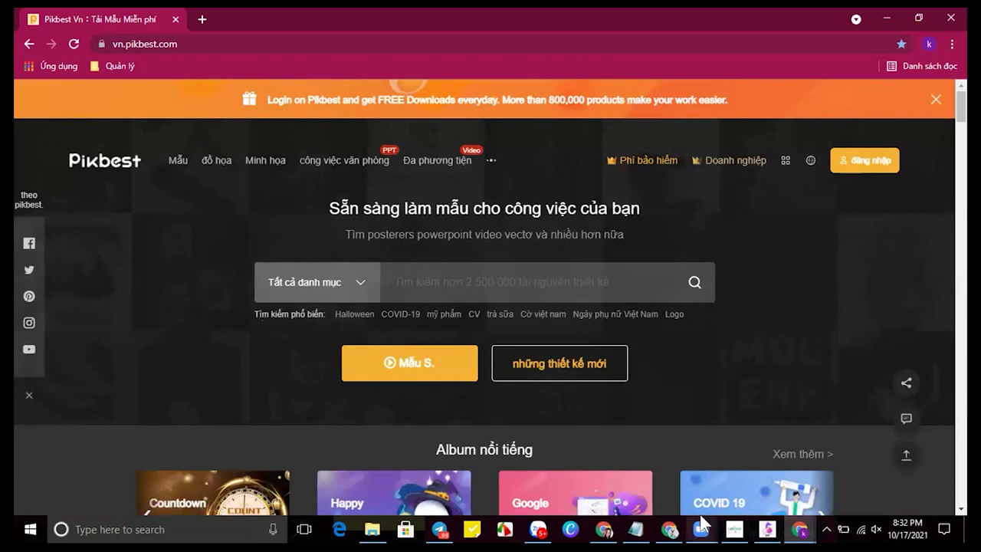
mouse_move(803, 528)
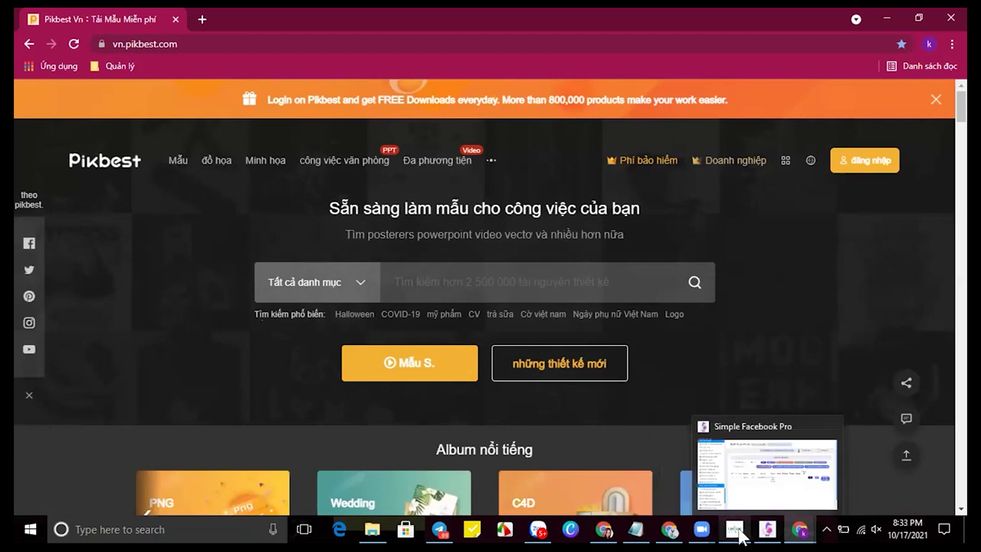
Review Auto Viral Content's login form and Chrome's Facebook group, ads manager and ATP Token pages
left_click(605, 530)
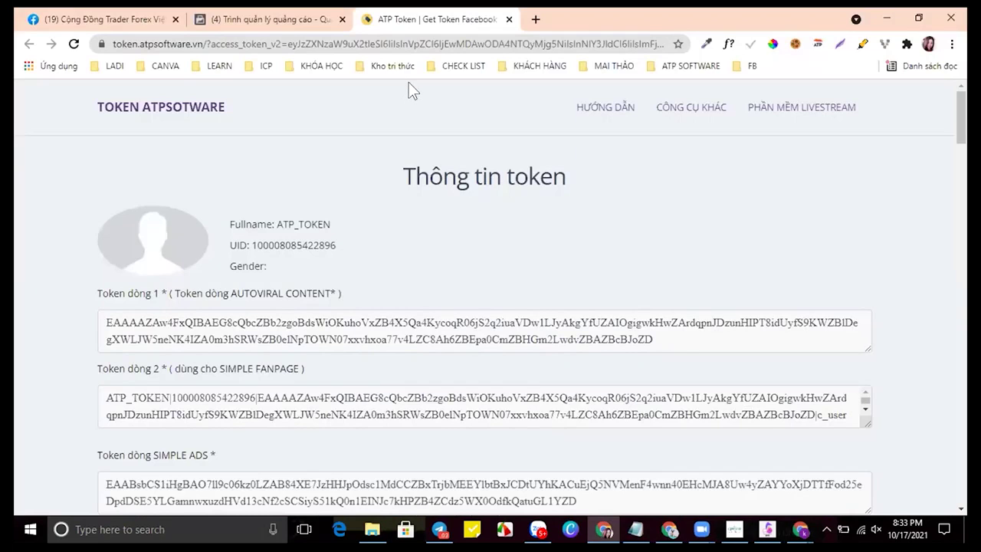
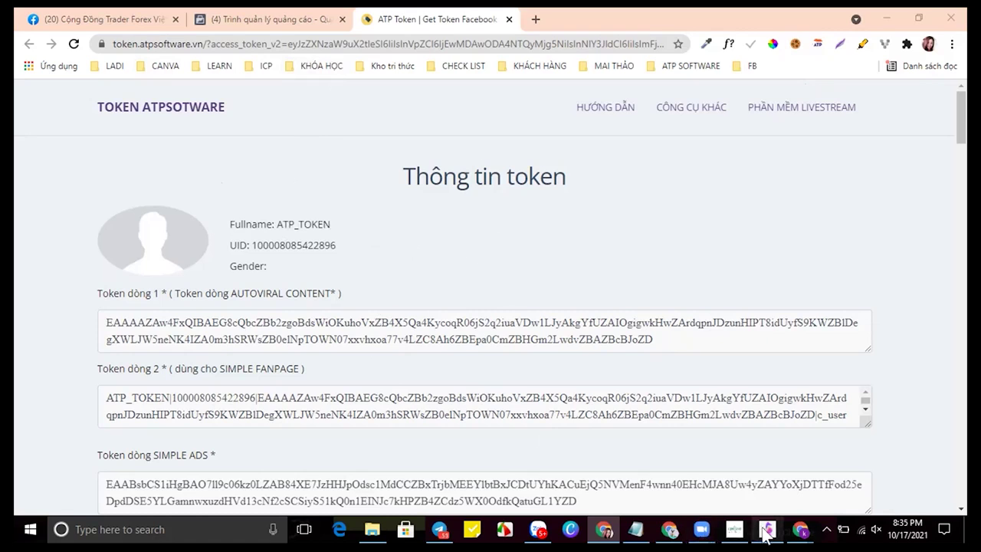
left_click(726, 531)
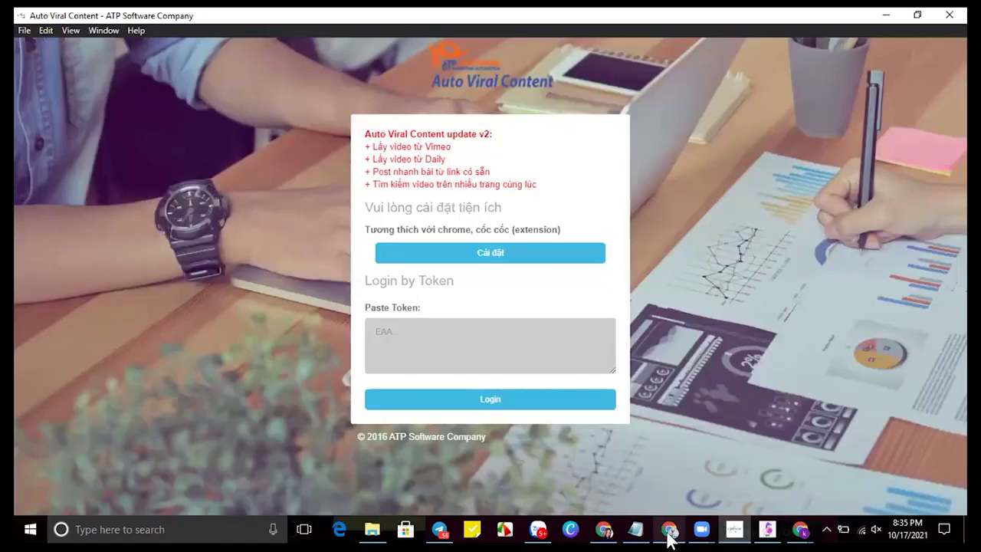
left_click(604, 530)
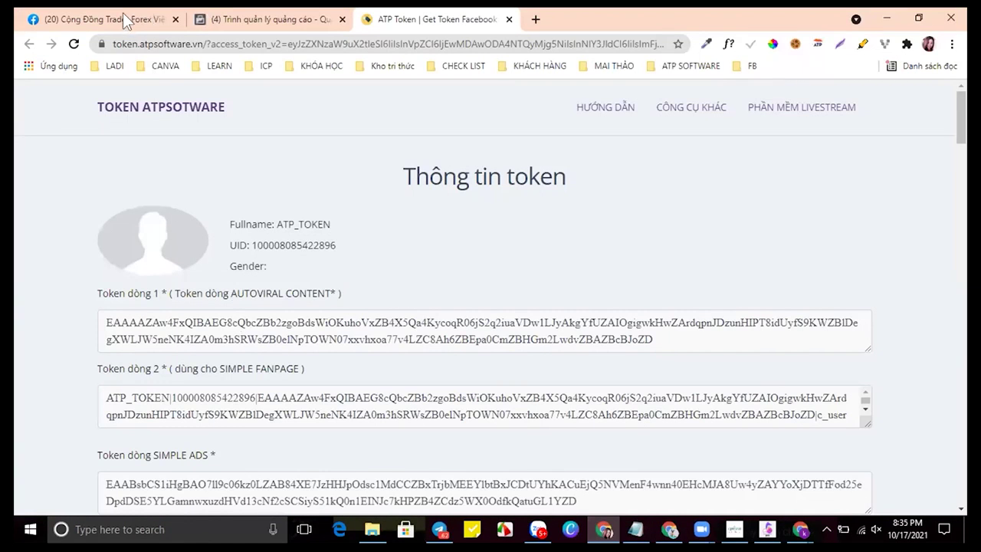
left_click(153, 20)
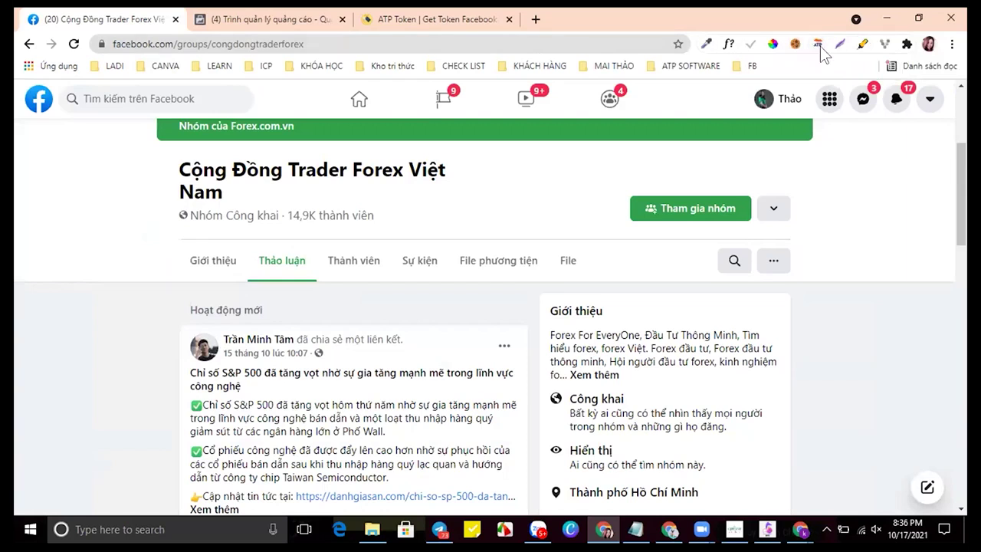
left_click(315, 23)
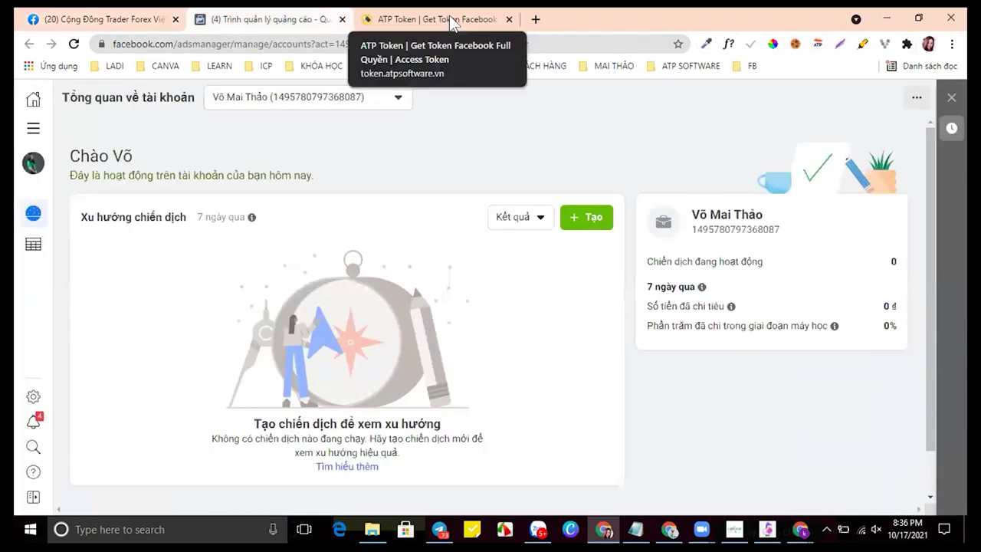
left_click(452, 23)
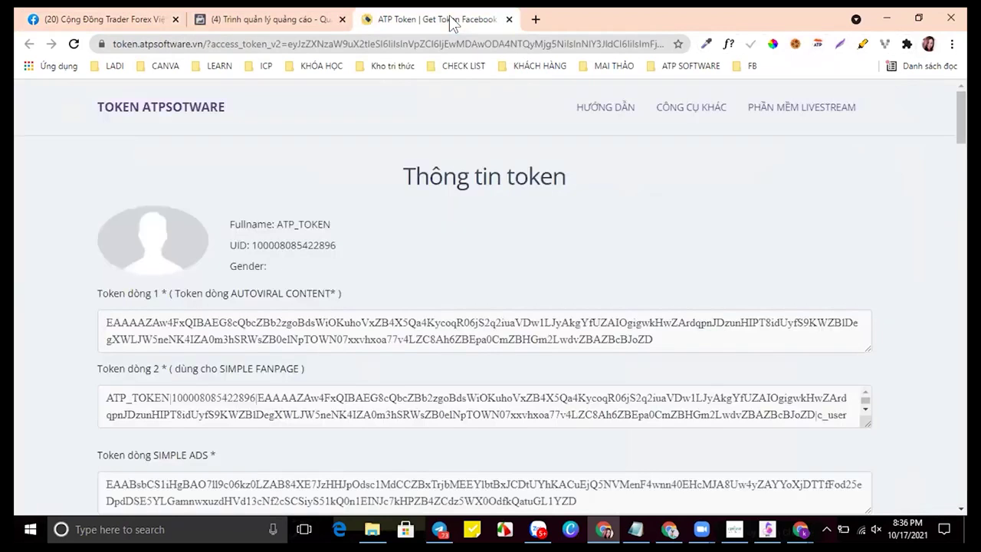
Copy the AUTOVIRAL CONTENT access token from the ATP Token page and log in to Auto Viral Content with it
left_click(432, 322)
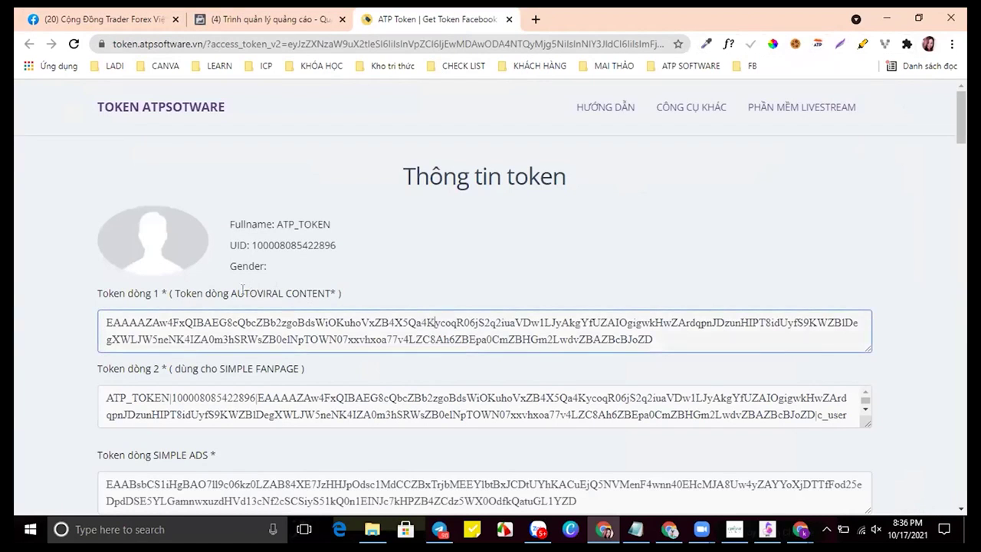
key("ctrl+a")
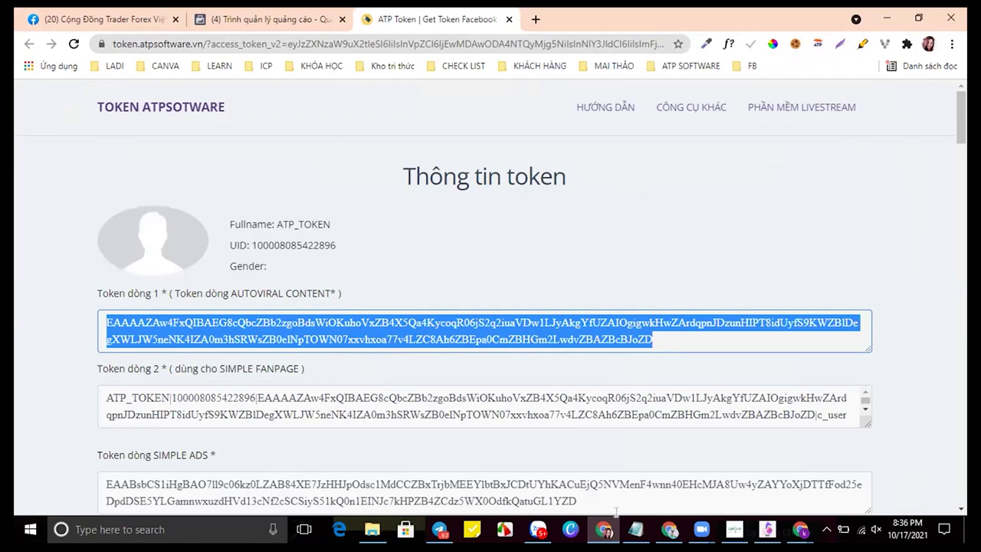
left_click(732, 530)
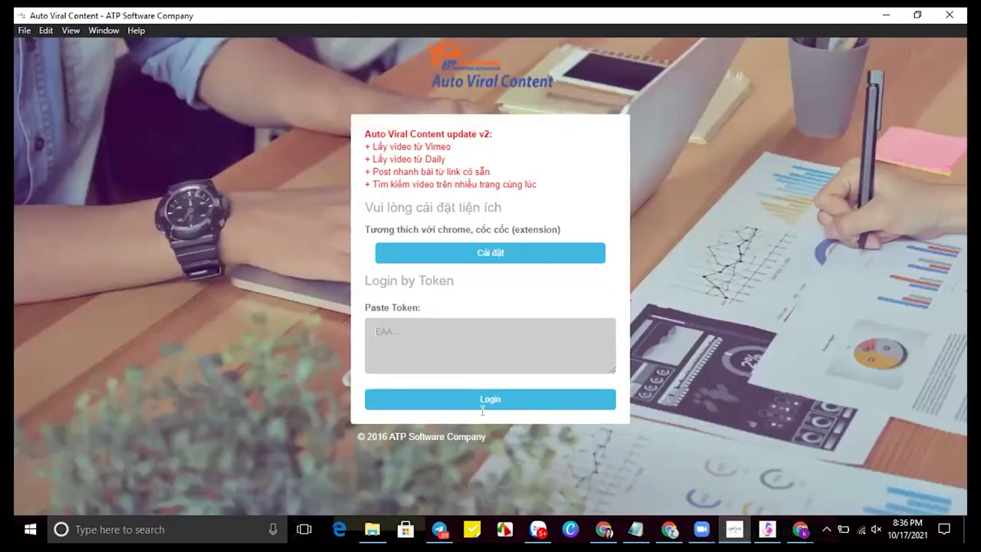
left_click(389, 339)
key("ctrl+v")
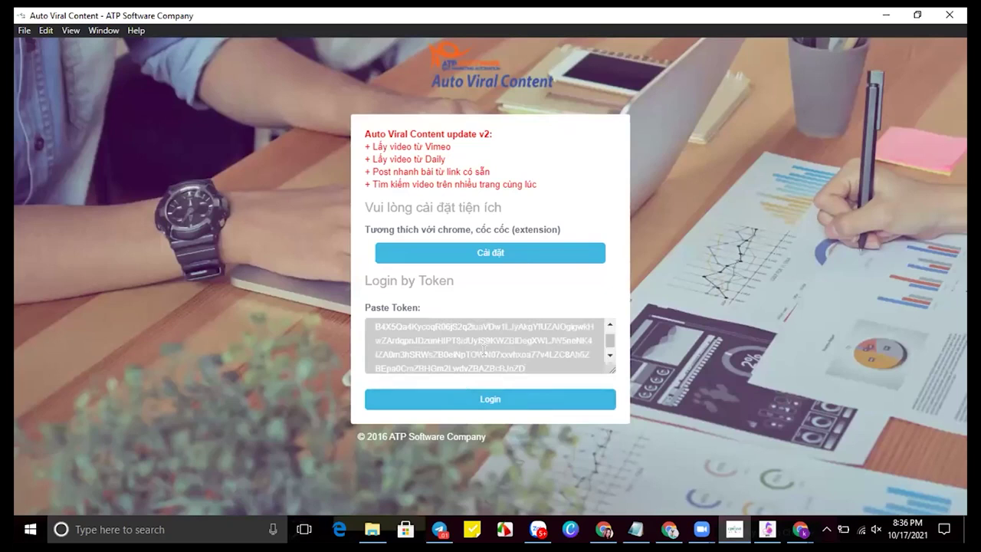
left_click(506, 401)
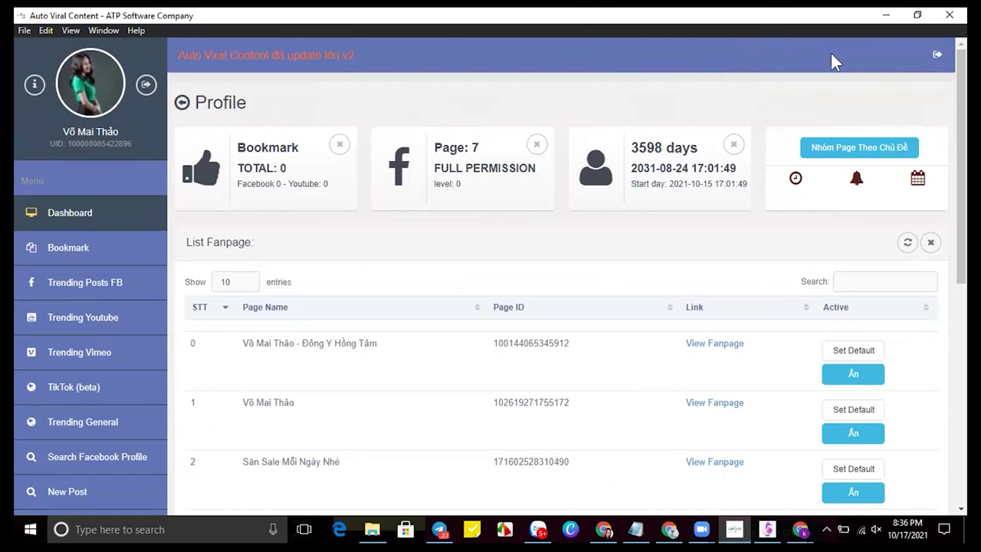
Minimize Auto Viral Content, then point out the Autoviral-Content, Simple Facebook Pro, Simple UID V2 and Simple Zalo V2 shortcuts in the ATP DONE folder
left_click(887, 17)
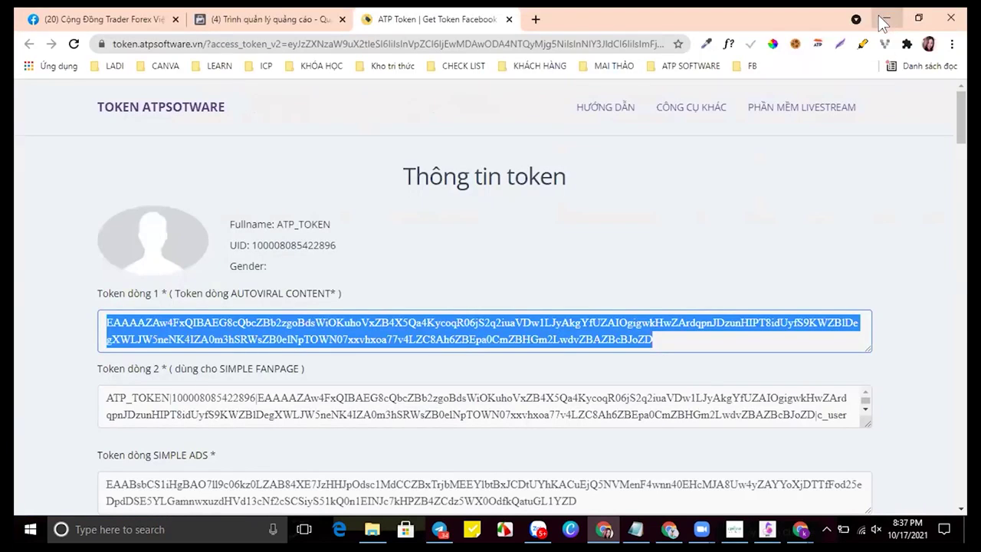
left_click(535, 20)
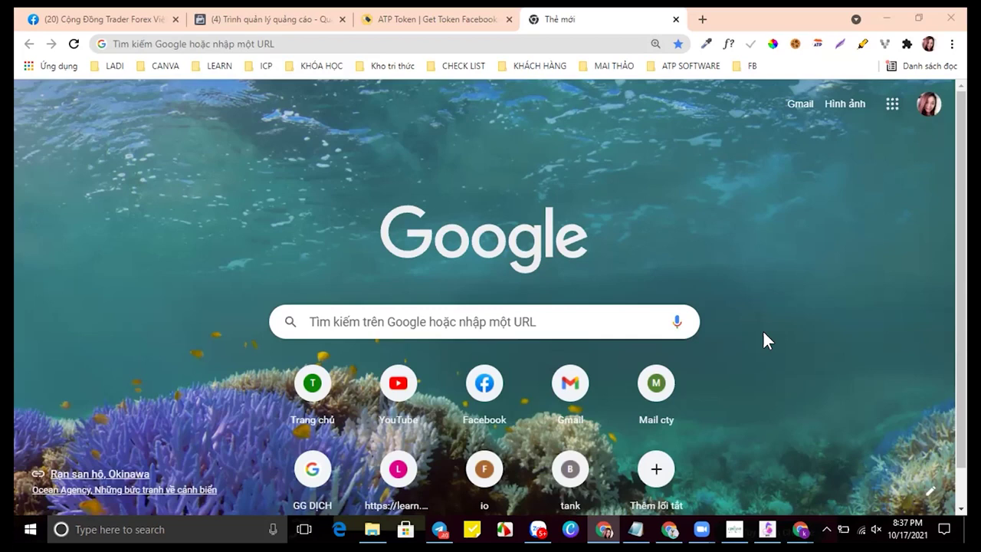
left_click(371, 528)
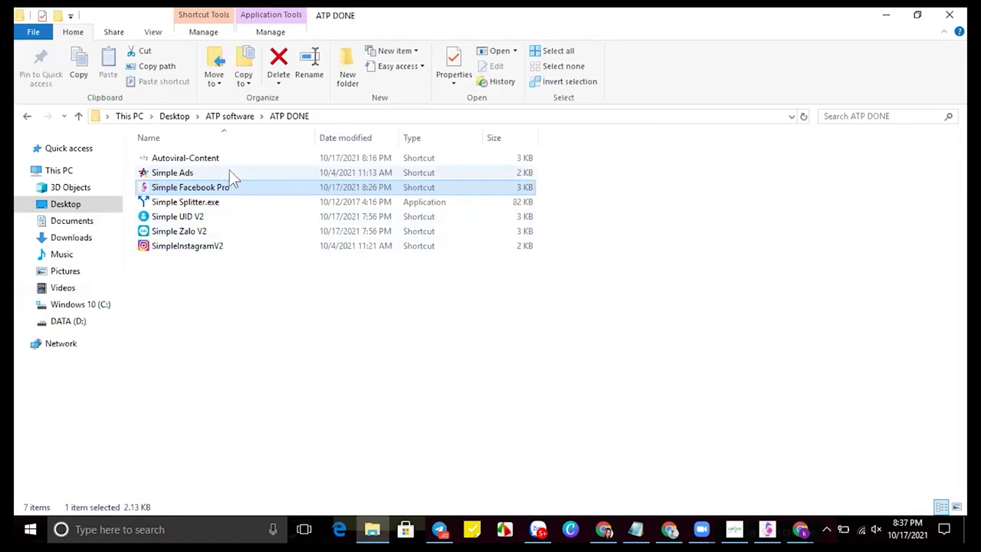
left_click(231, 160)
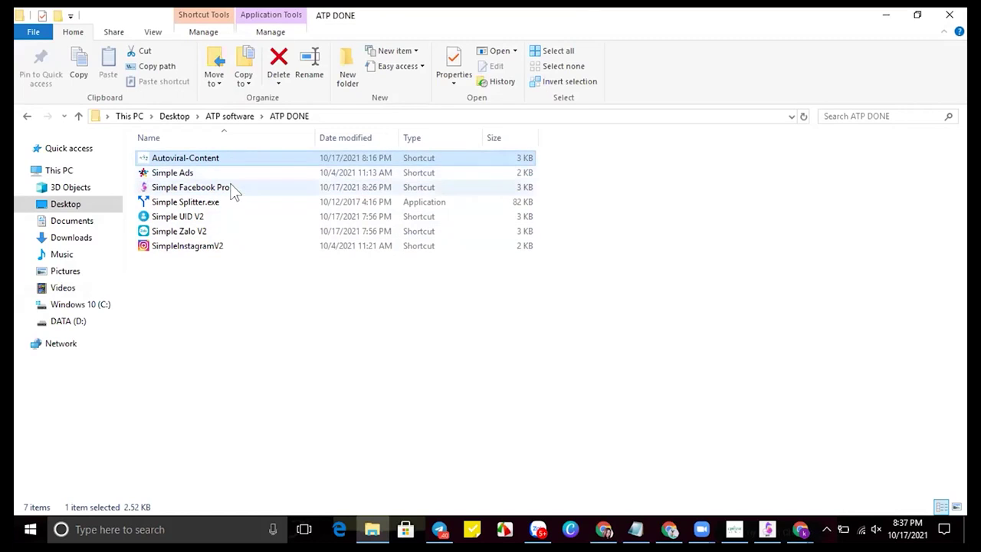
left_click(233, 190)
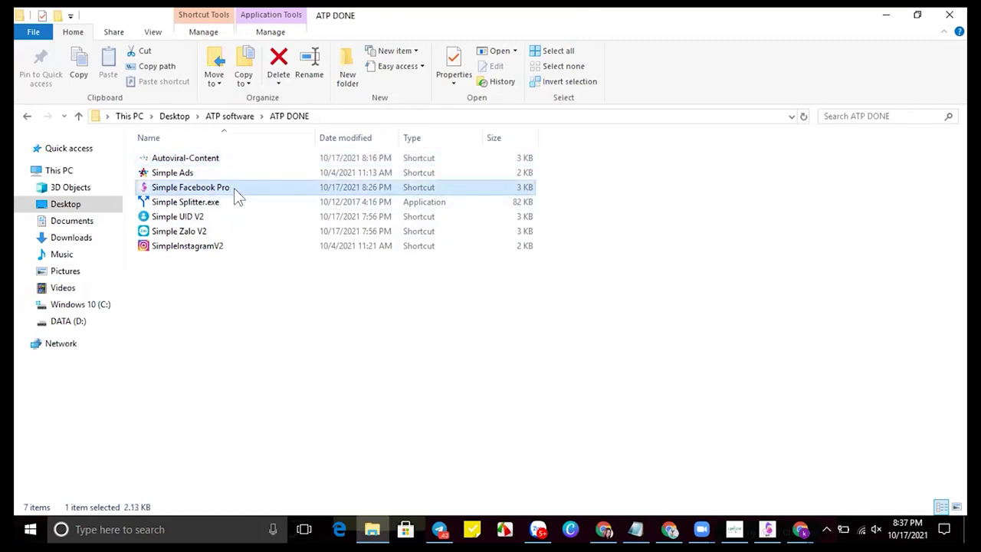
left_click(231, 218)
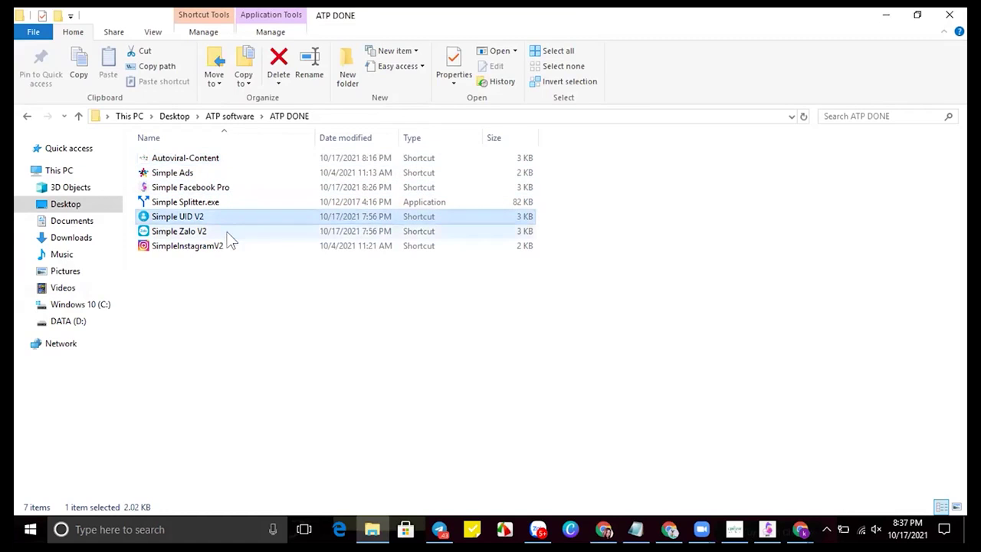
left_click(231, 238)
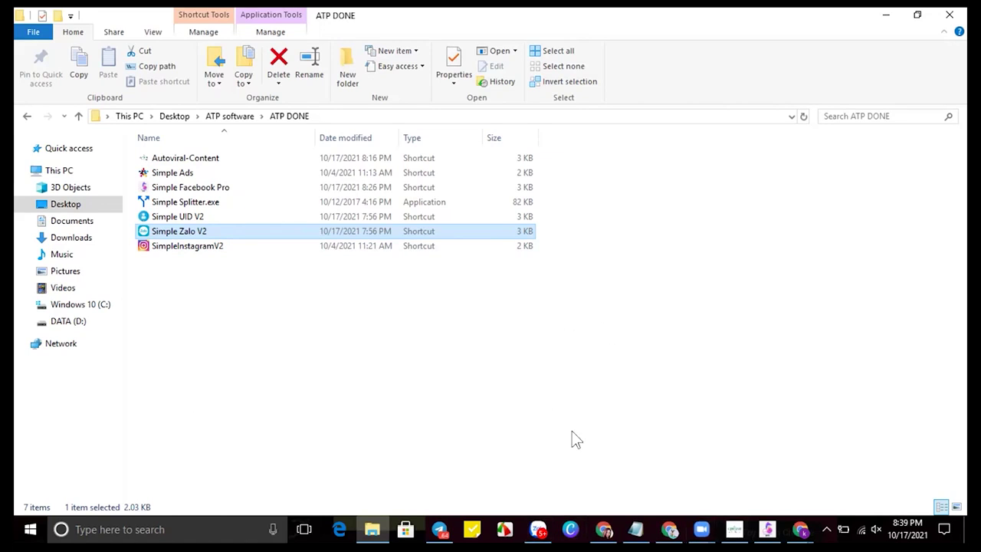
Switch to the Pikbest Chrome window and close both C4D Small Fresh Tanabata Rose Garden tabs
left_click(797, 537)
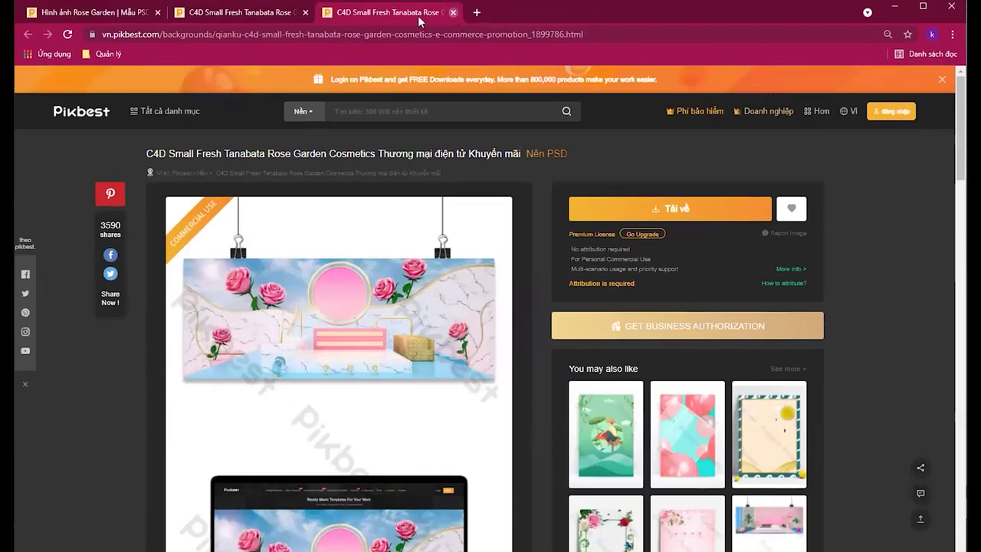
left_click(296, 17)
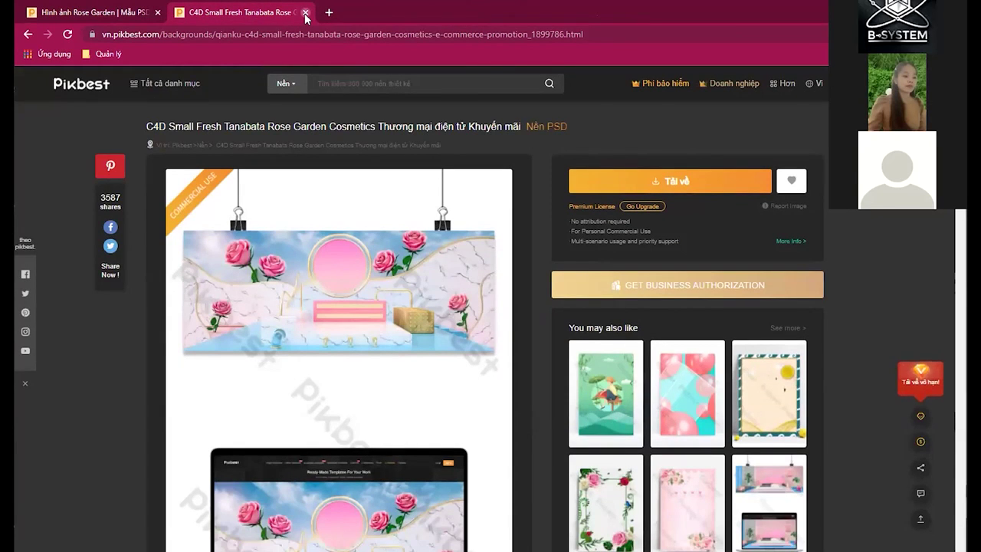
left_click(305, 13)
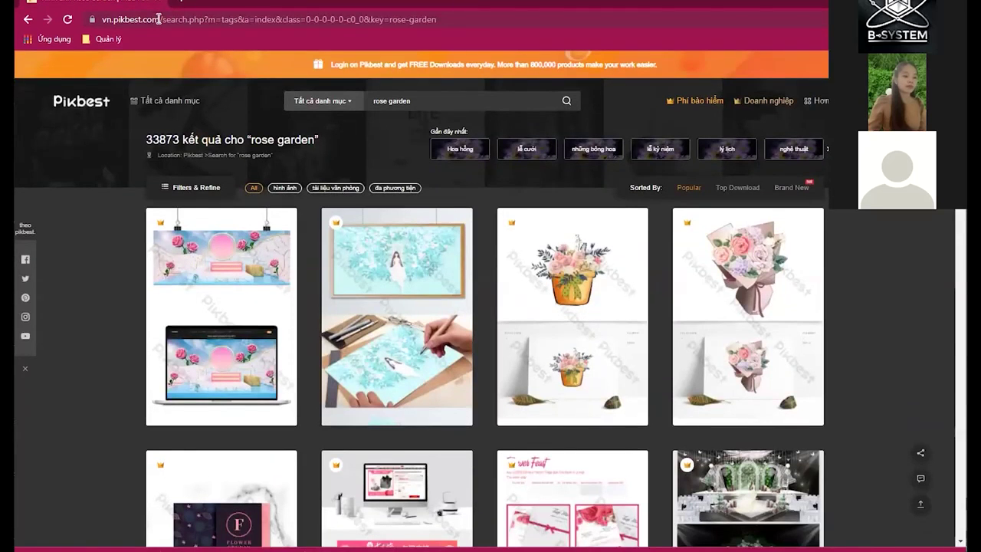
left_click_drag(159, 34, 89, 33)
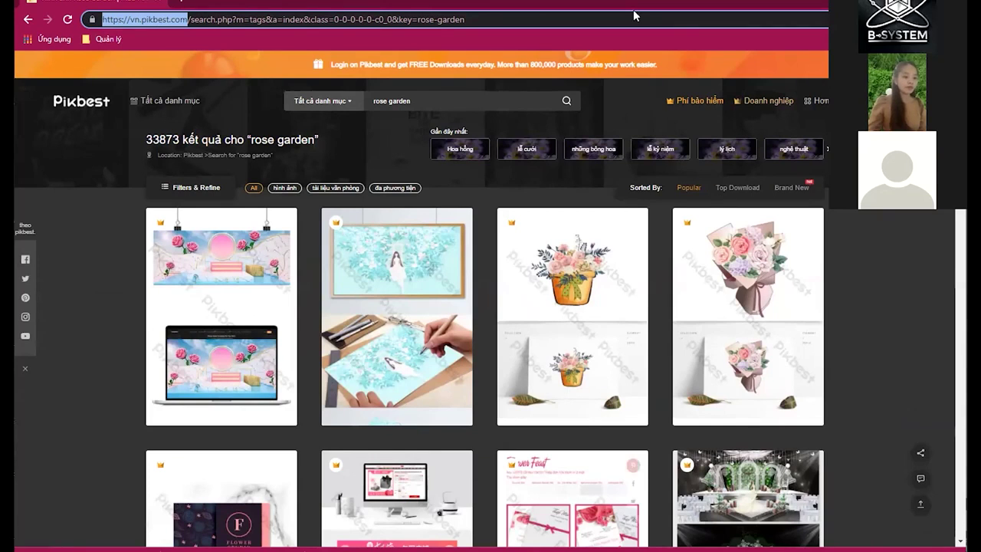
left_click(782, 245)
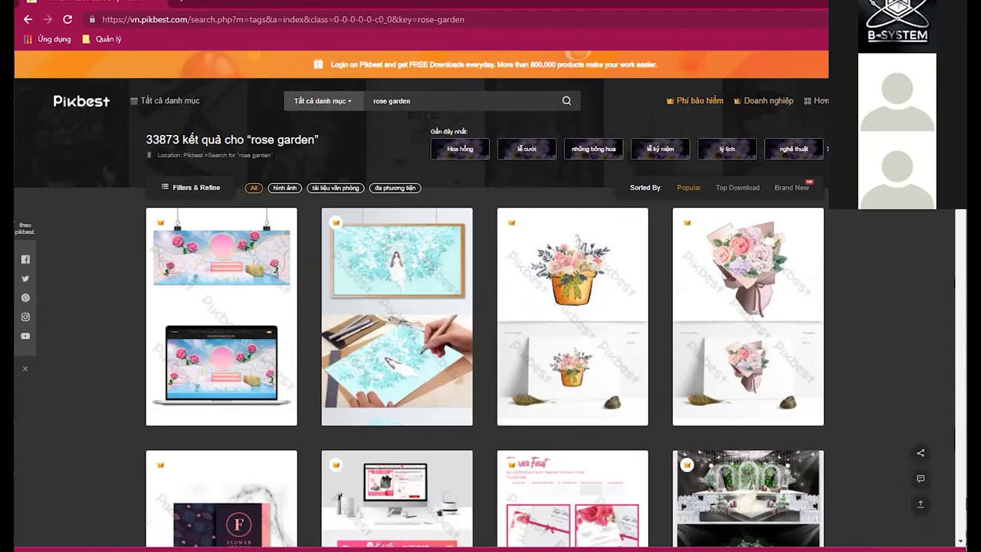
left_click(857, 307)
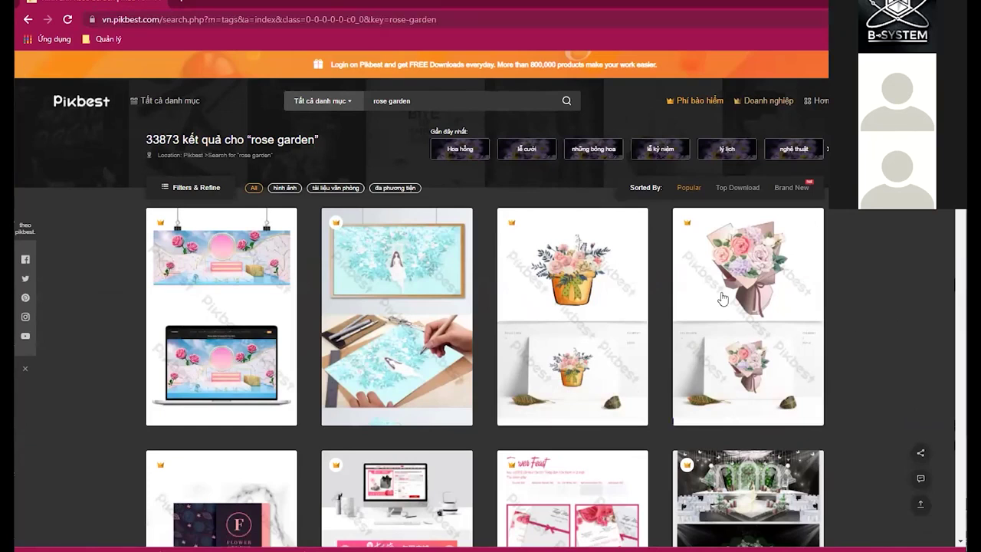
mouse_move(722, 298)
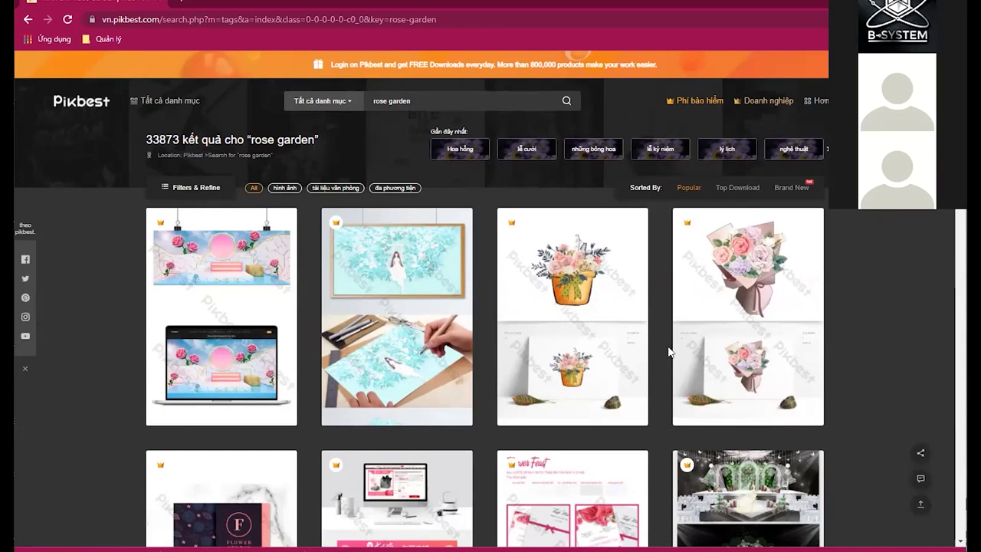
mouse_move(535, 299)
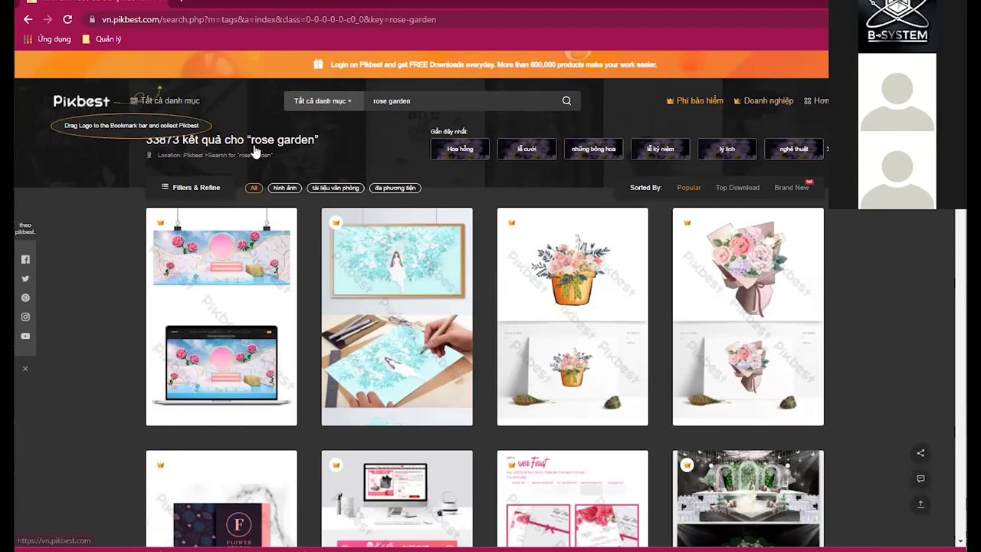
Search from Pikbest's home page for 20-10 and open the pink Women's Day Big Sale 50% banner from the results
left_click(141, 106)
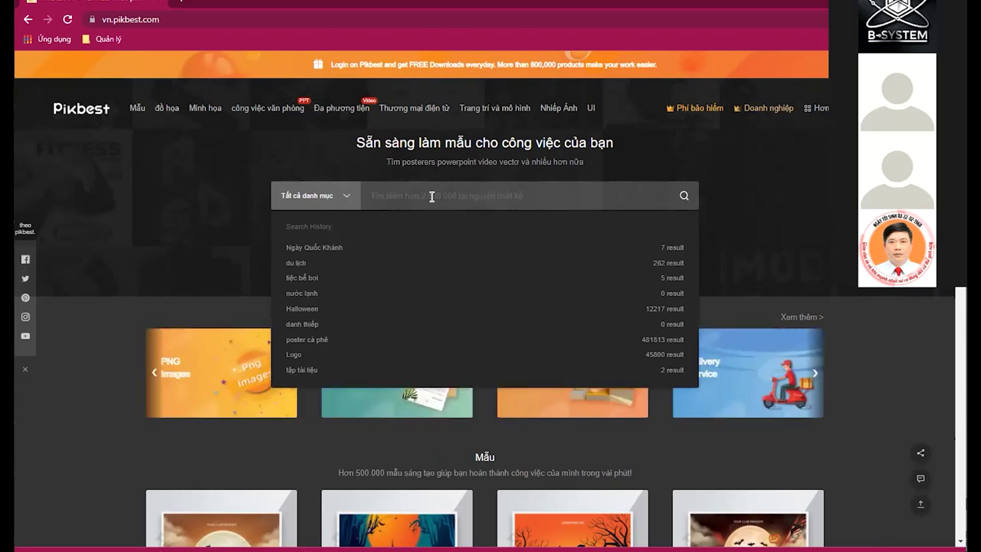
type("20-1")
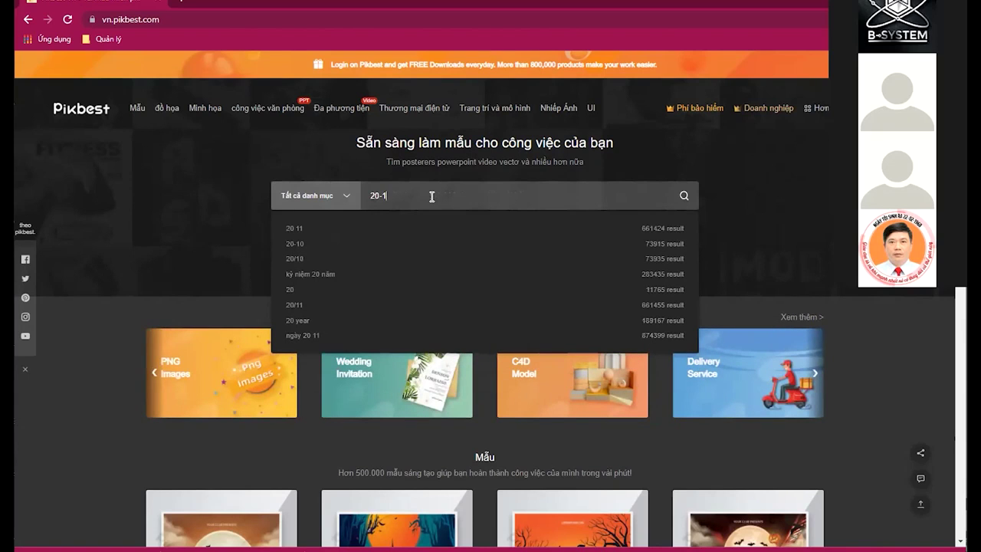
type("0")
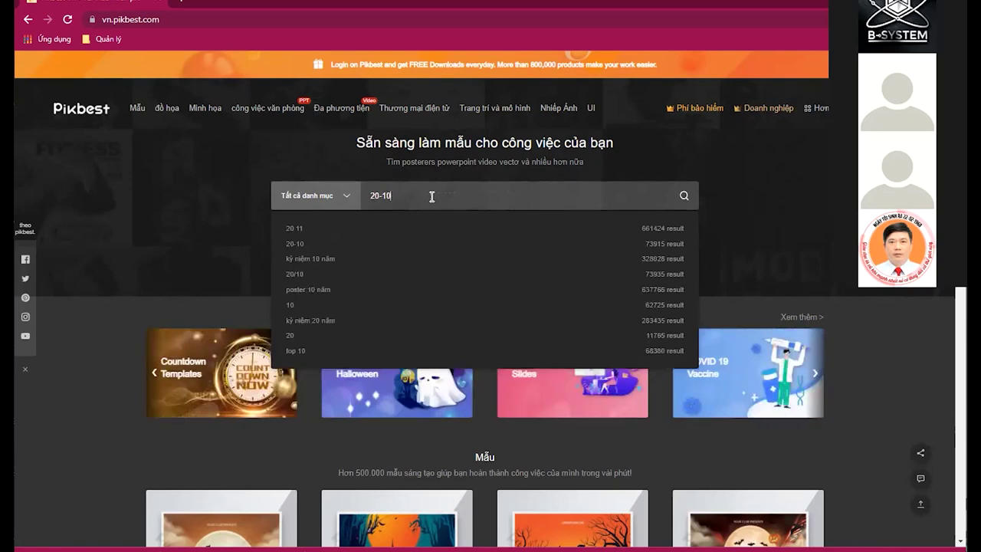
key("Return")
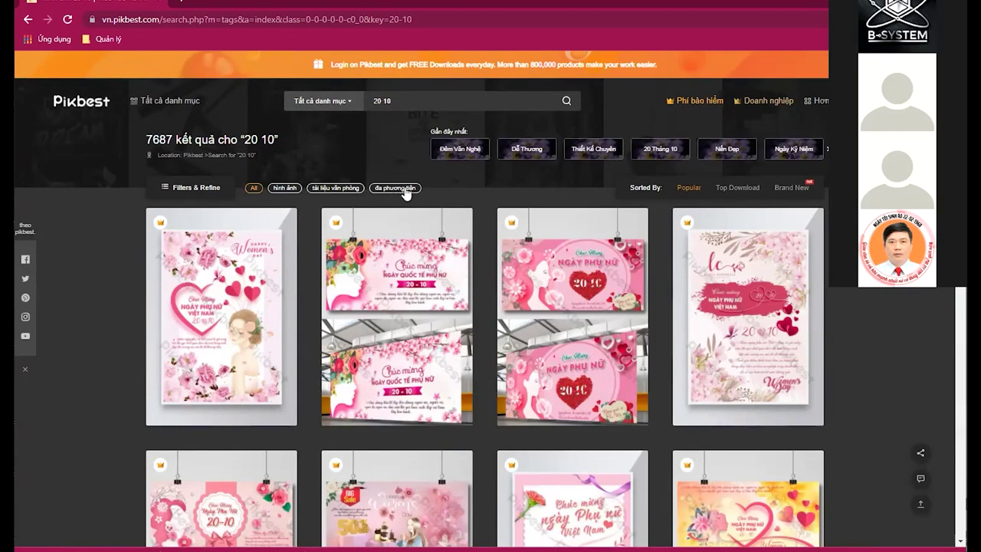
scroll(474, 304, "down", 3)
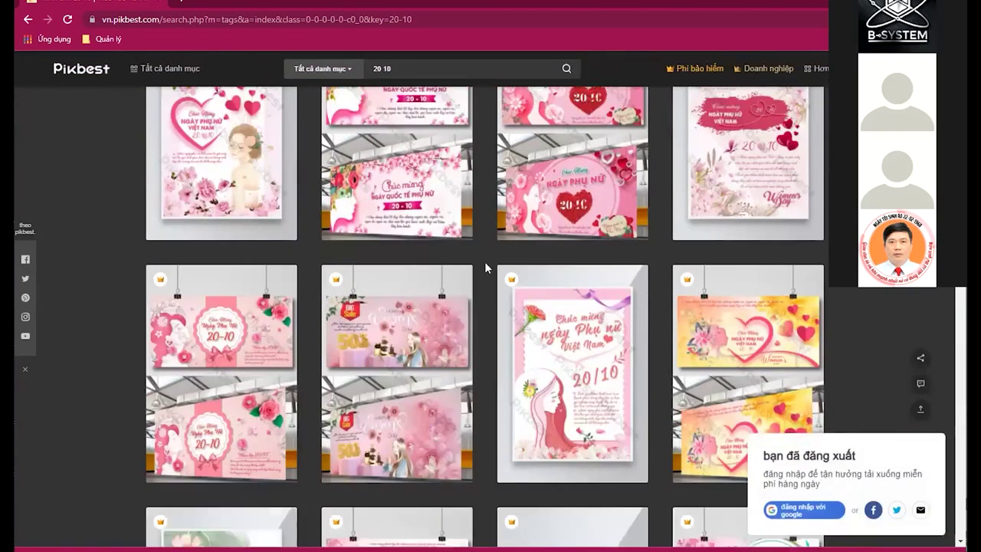
scroll(485, 264, "down", 1)
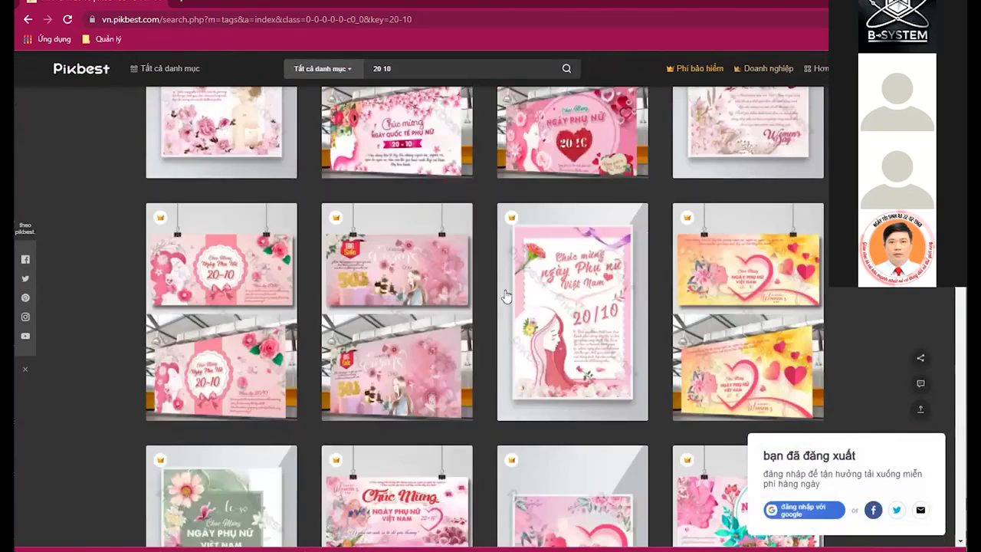
left_click(402, 280)
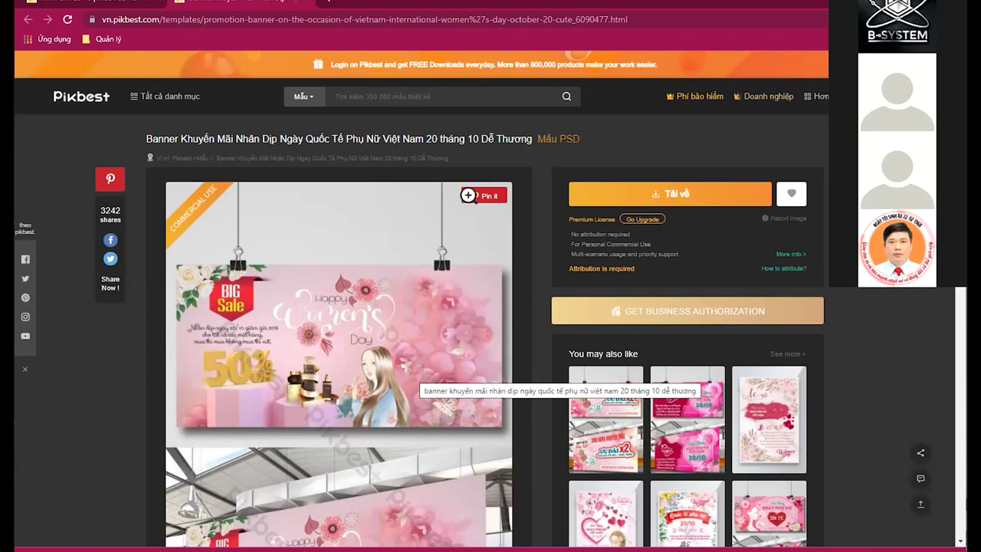
Search Pikbest's template category (Mẫu) for haloween
left_click(396, 98)
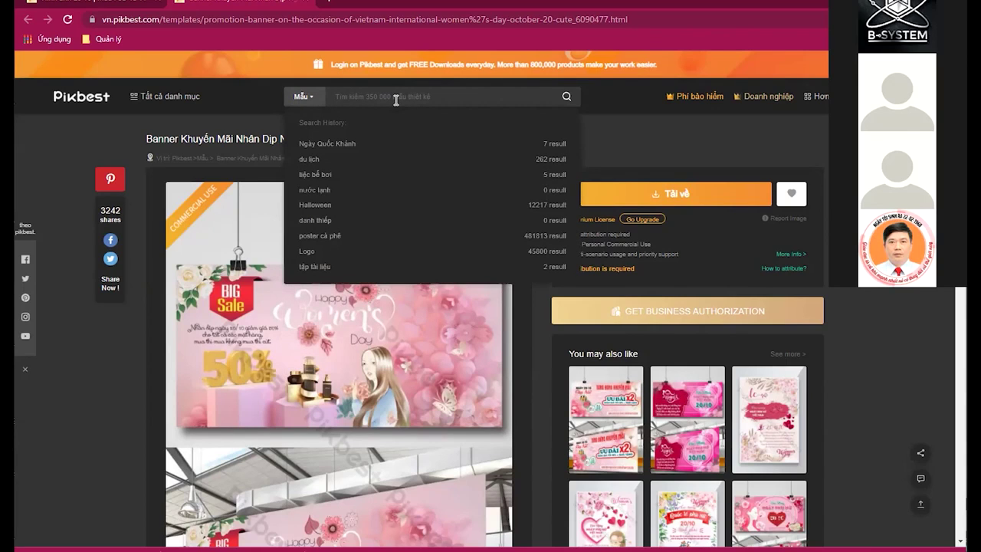
type("halow")
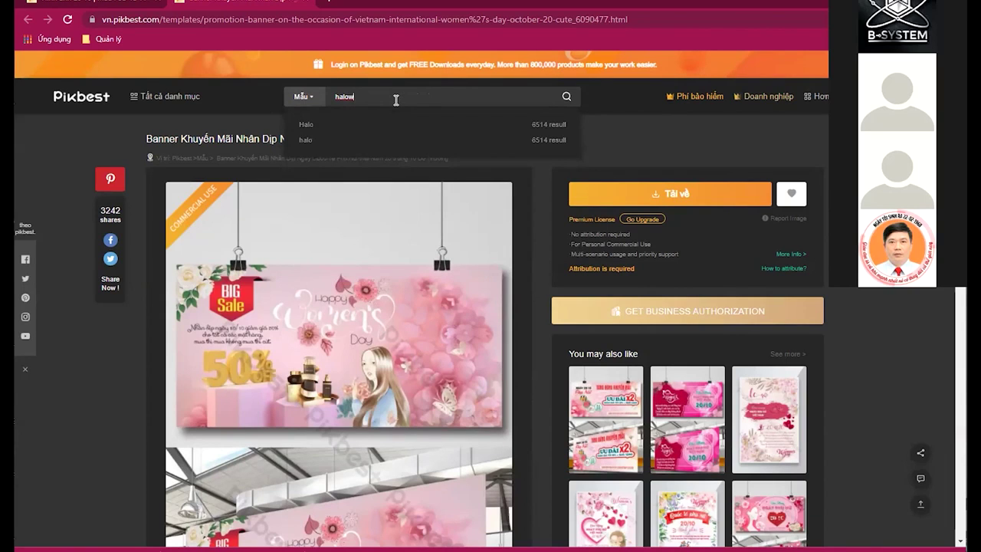
type("een")
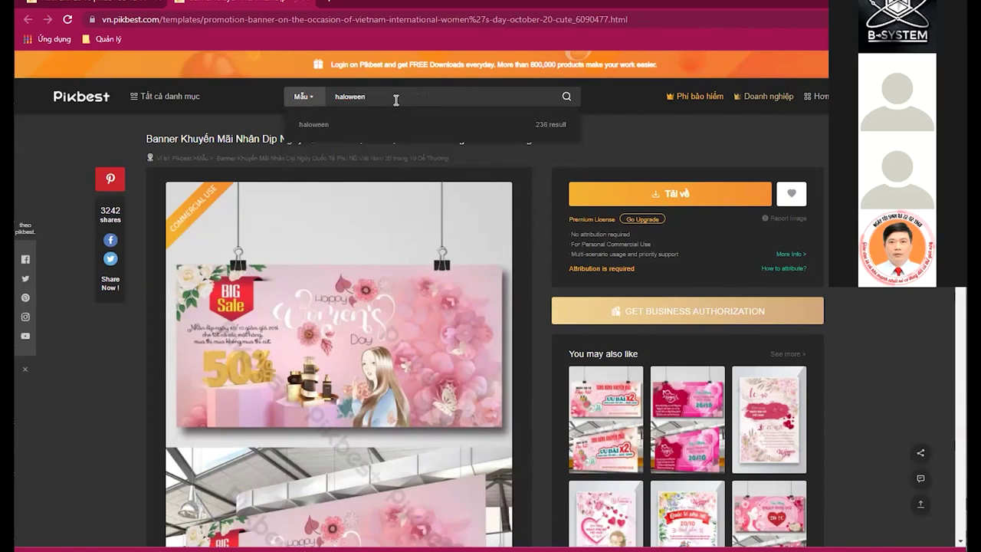
key("Return")
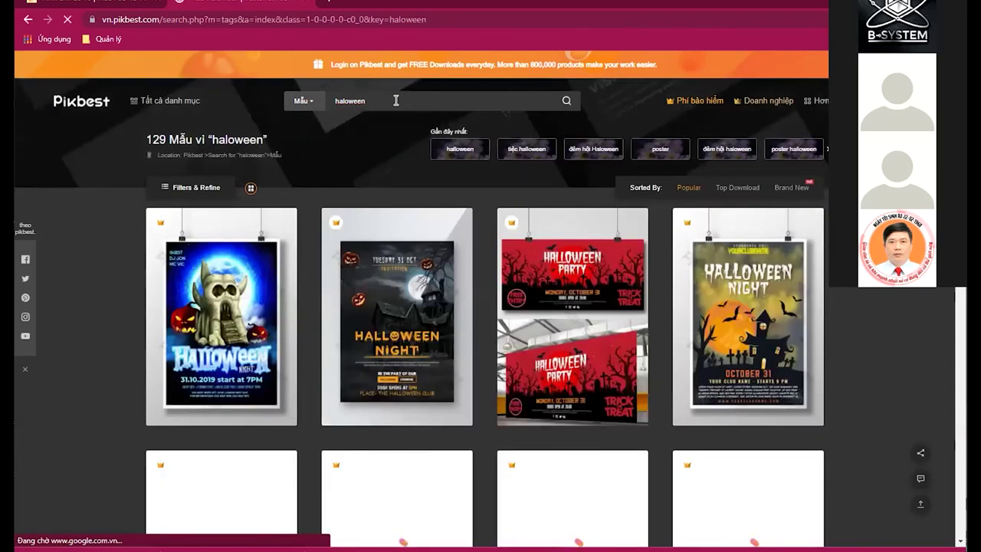
Browse the haloween template results to examine the poster, banner and T-shirt designs on offer
mouse_move(584, 263)
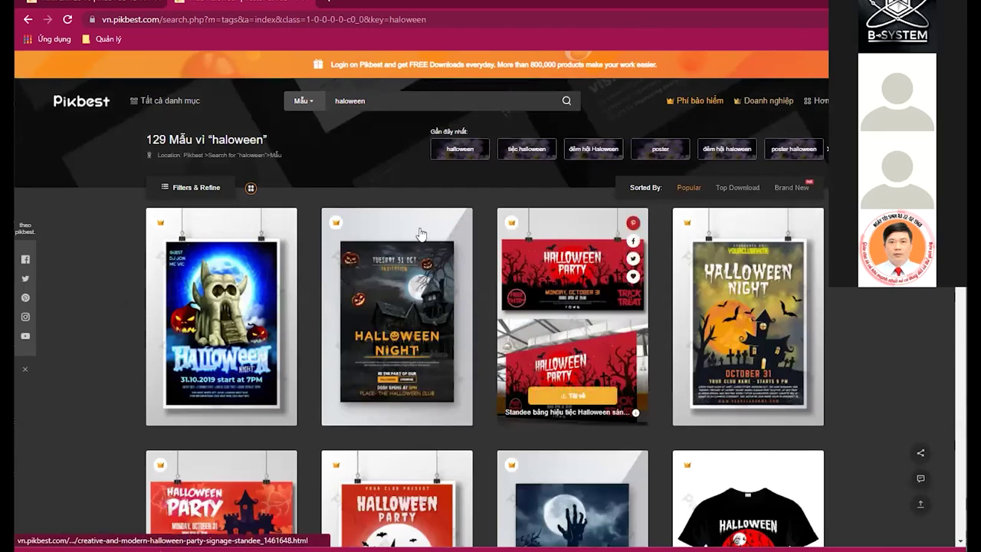
scroll(406, 187, "down", 2)
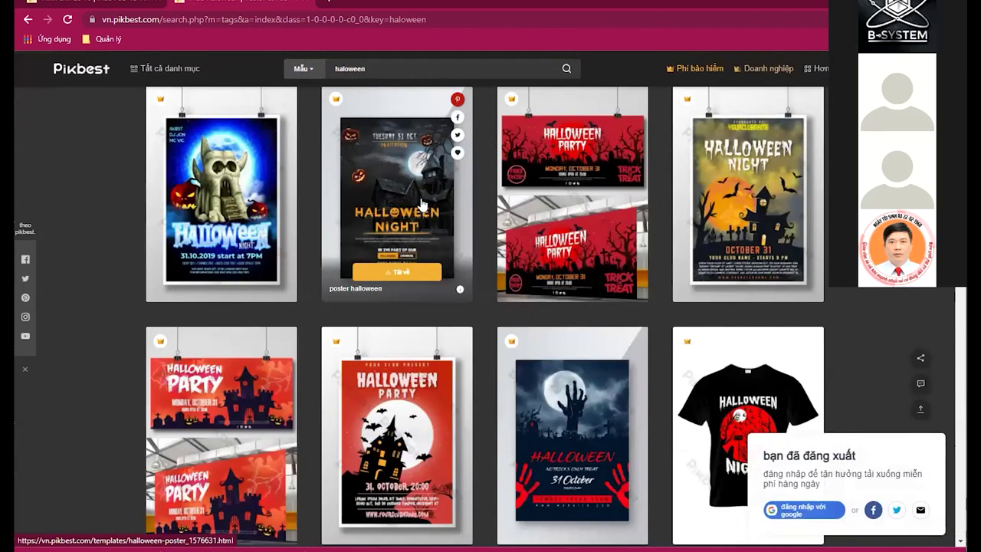
scroll(435, 213, "down", 2)
scroll(467, 218, "down", 3)
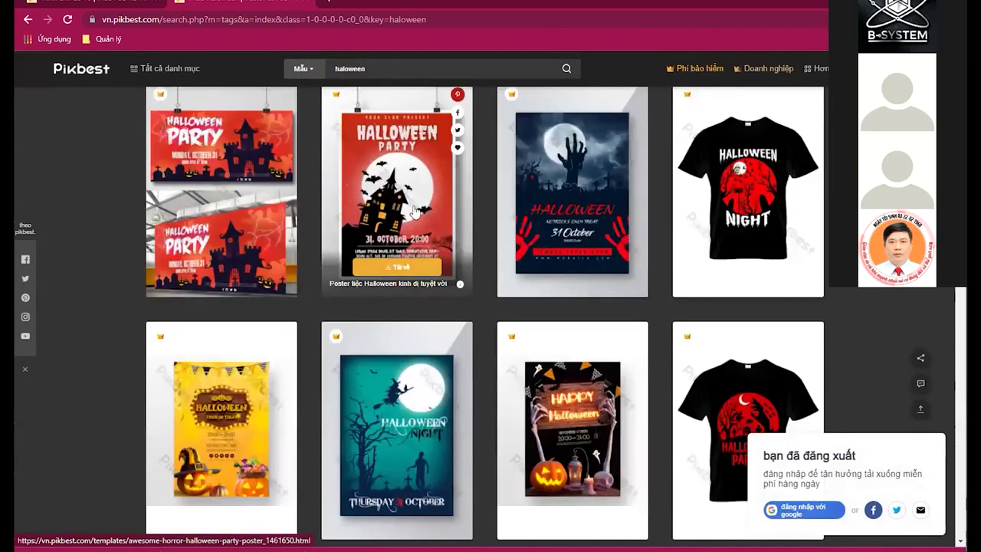
scroll(475, 228, "down", 2)
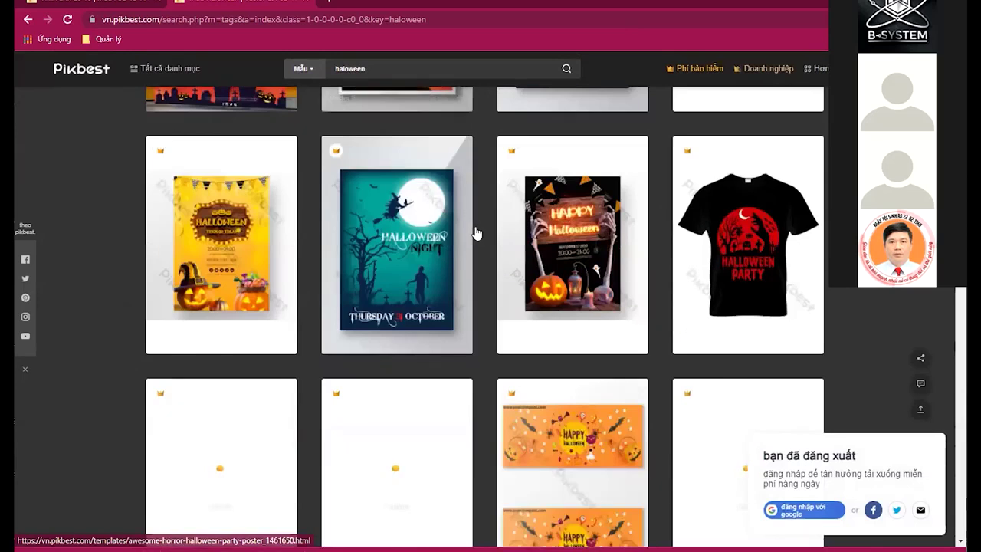
scroll(476, 232, "down", 6)
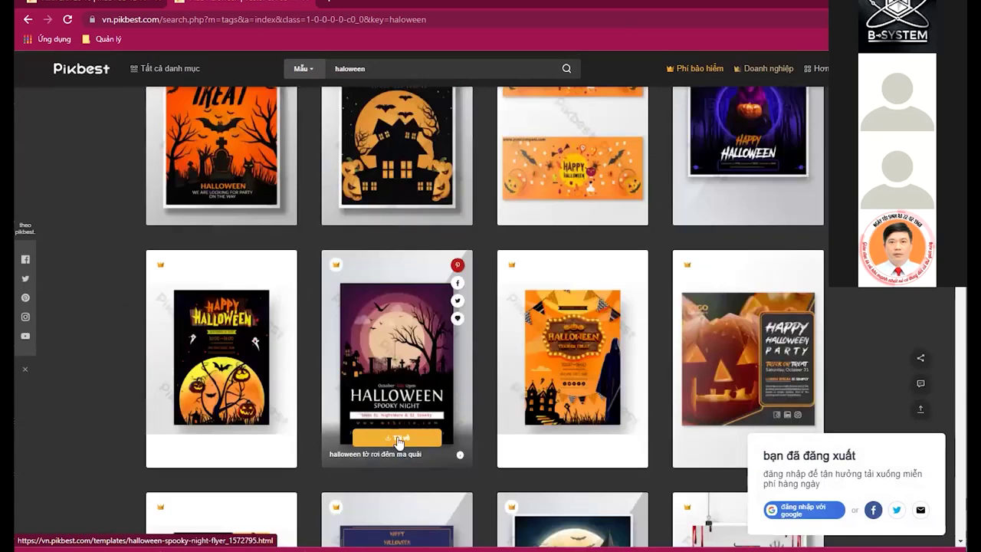
scroll(417, 368, "down", 3)
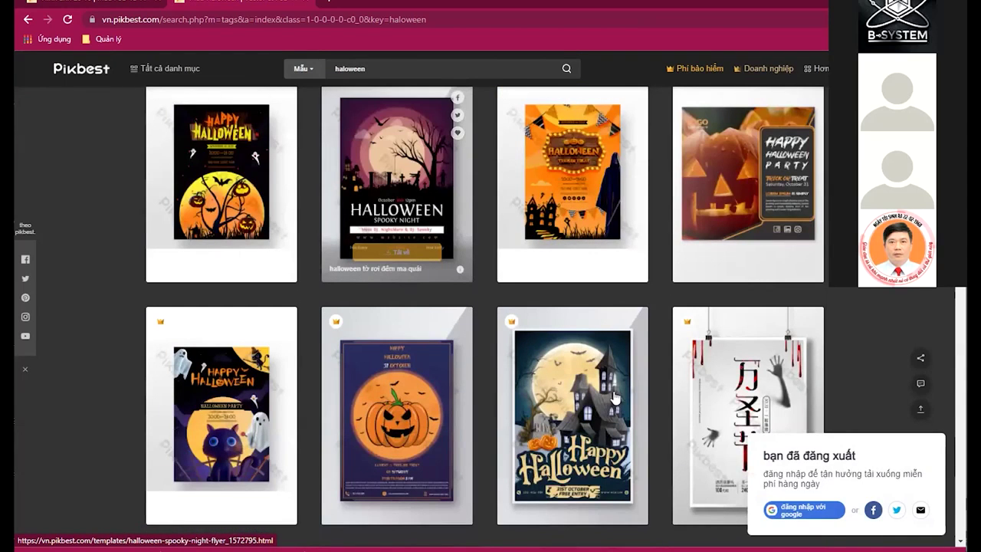
scroll(437, 379, "down", 1)
scroll(441, 393, "up", 5)
scroll(441, 393, "up", 3)
scroll(418, 349, "down", 5)
scroll(479, 314, "down", 5)
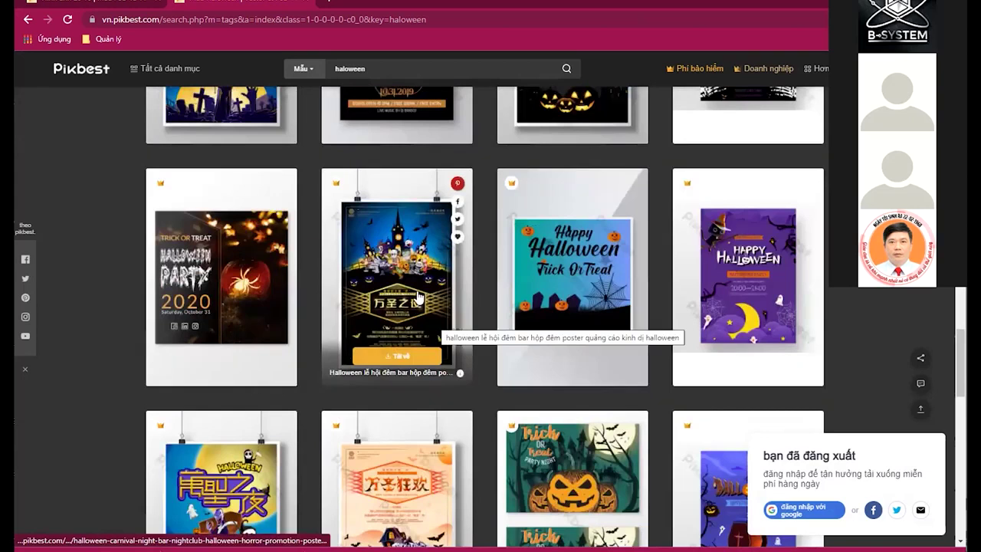
scroll(430, 355, "down", 2)
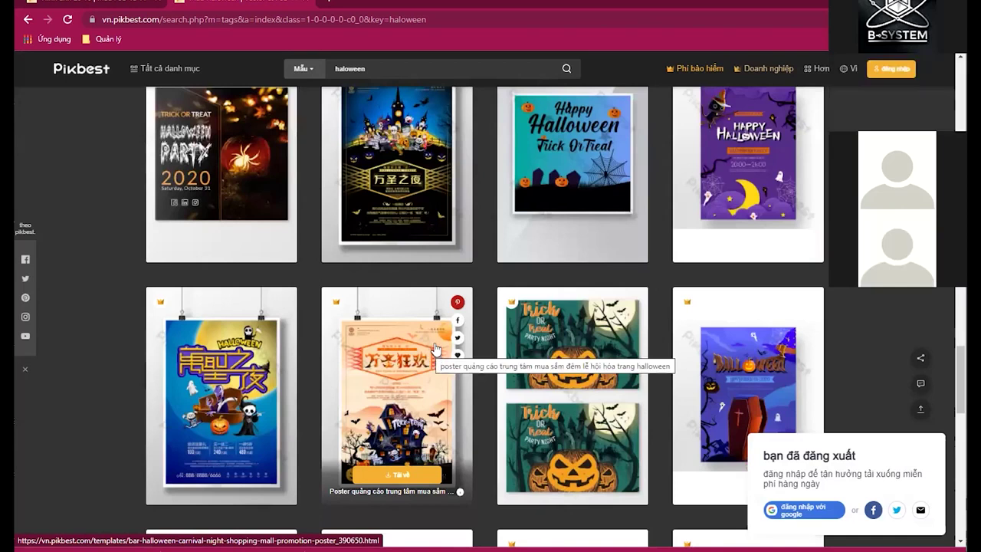
scroll(435, 348, "up", 5)
scroll(435, 348, "up", 2)
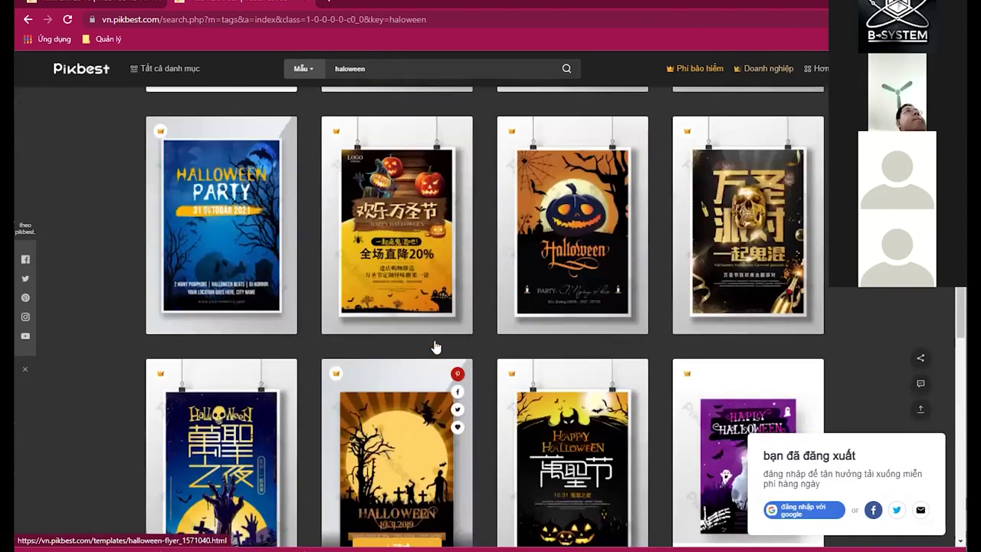
Search the template category (Mẫu) for sinh nhật
scroll(435, 348, "down", 5)
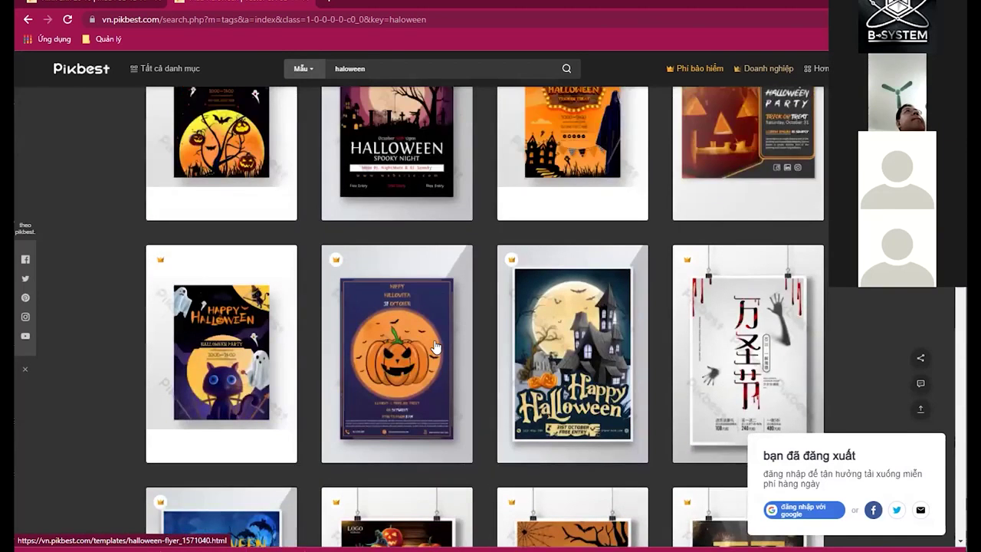
scroll(434, 347, "up", 5)
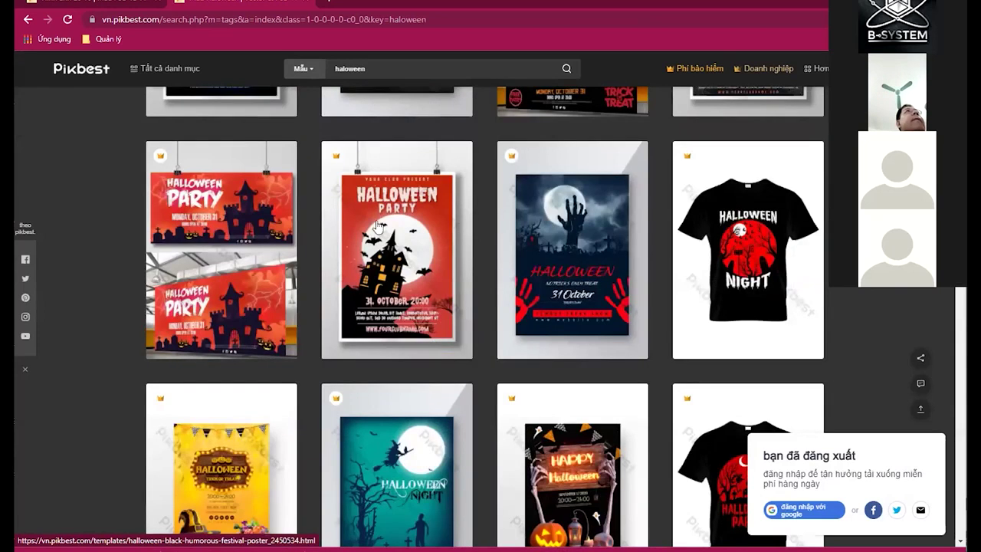
scroll(375, 122, "up", 3)
left_click(375, 100)
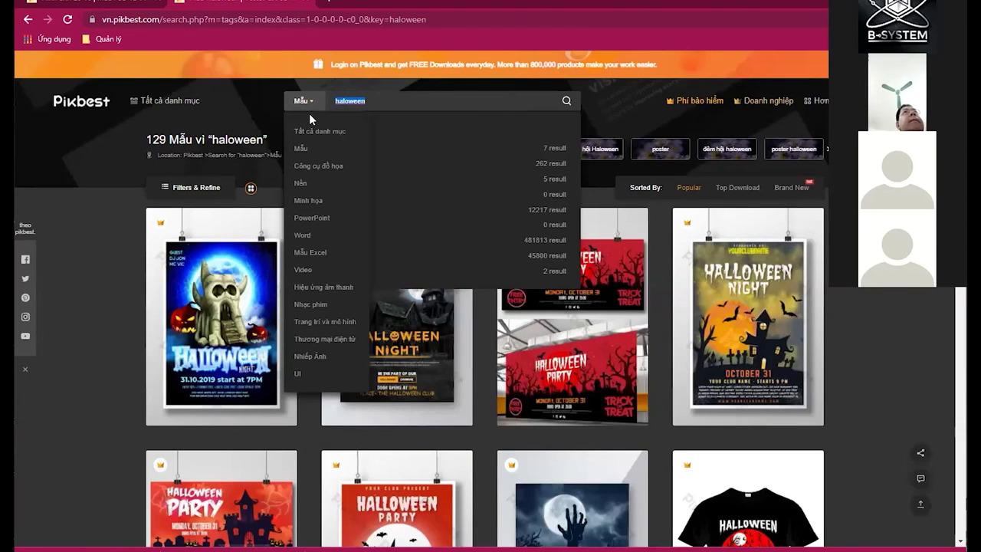
type("si")
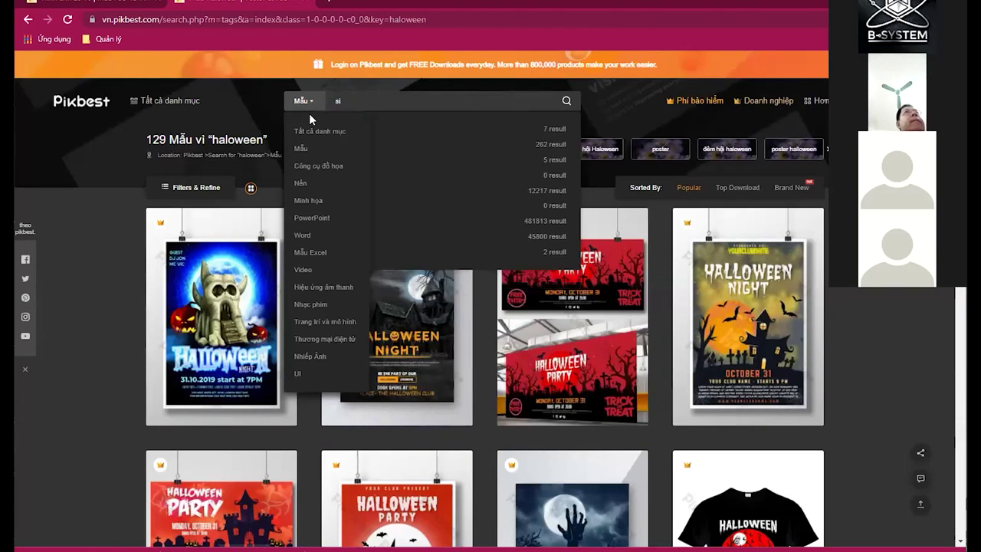
type("nh nhật")
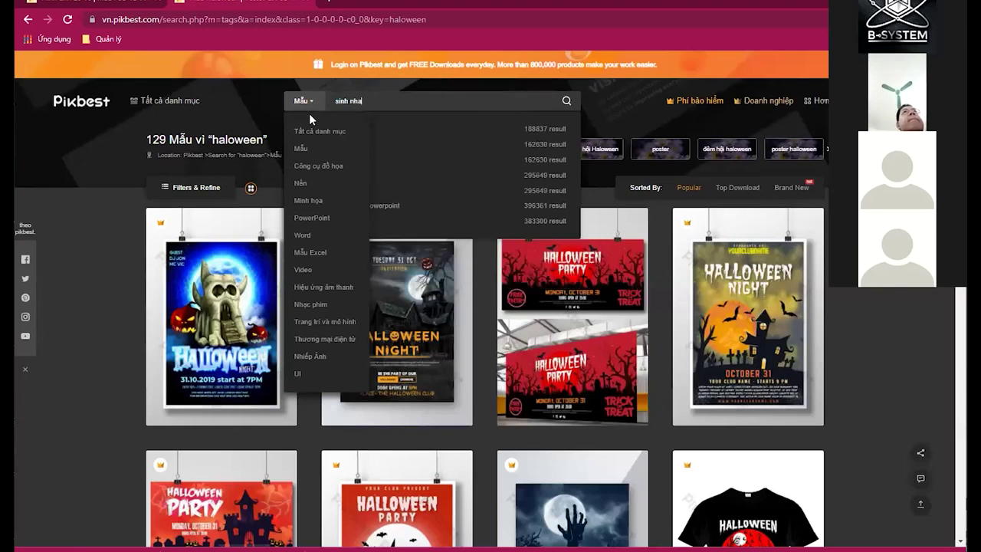
key("Return")
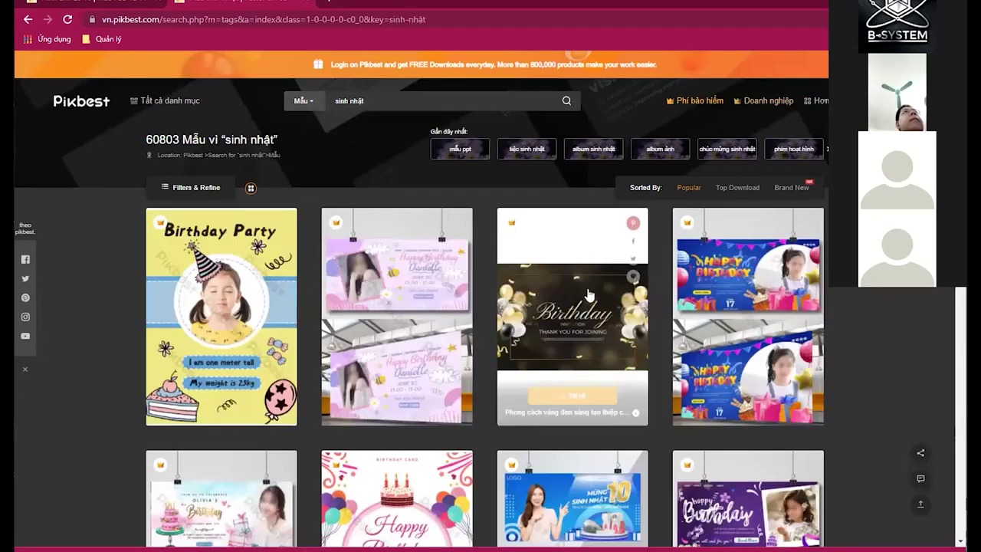
Browse the sinh nhật template results to examine the birthday banner, poster and card designs on offer
scroll(584, 295, "down", 3)
scroll(583, 304, "down", 3)
scroll(576, 303, "down", 2)
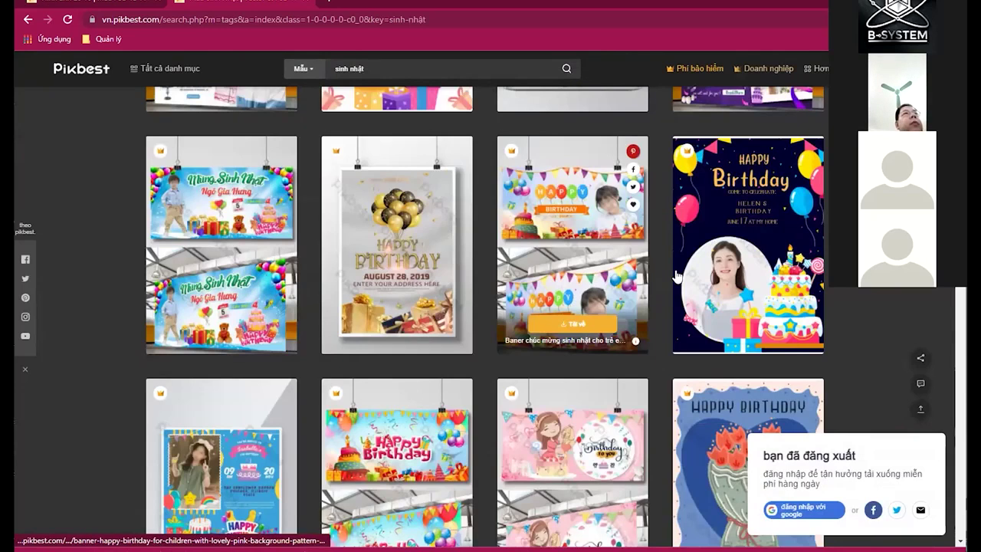
scroll(676, 276, "down", 2)
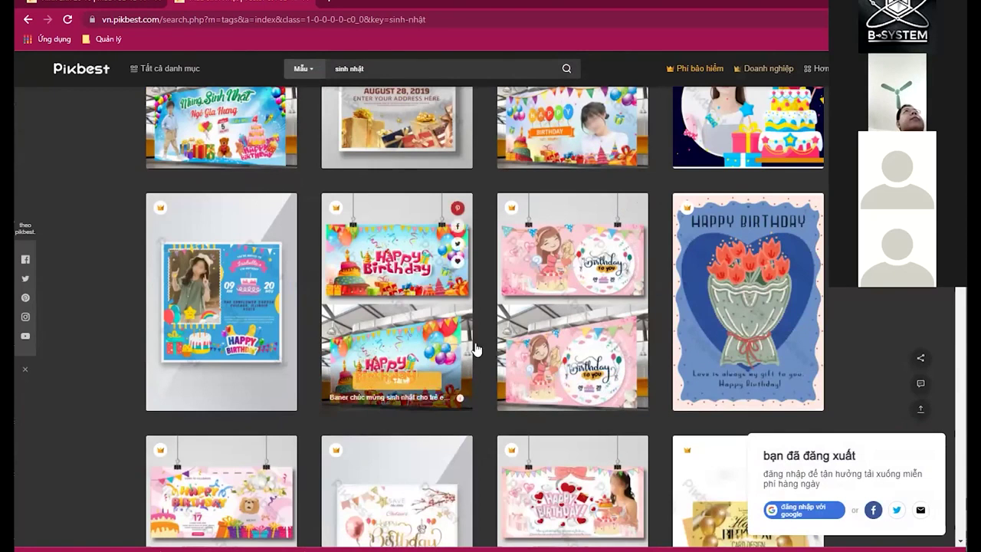
scroll(475, 349, "down", 3)
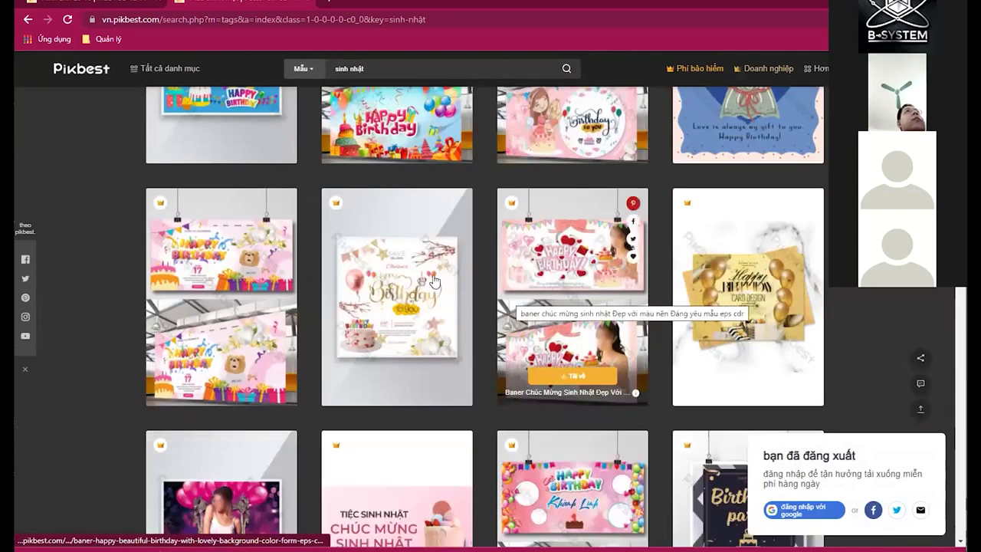
scroll(396, 290, "down", 3)
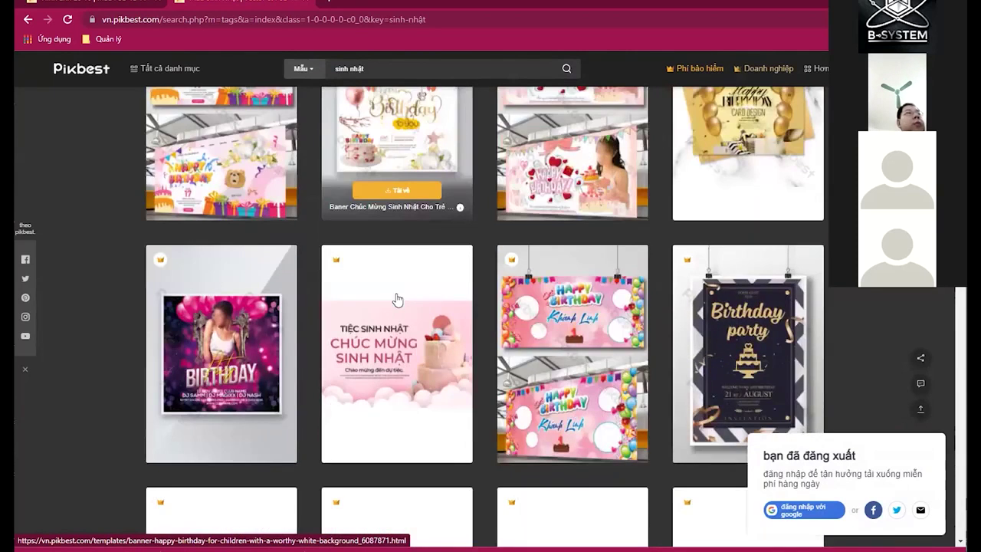
scroll(397, 301, "down", 15)
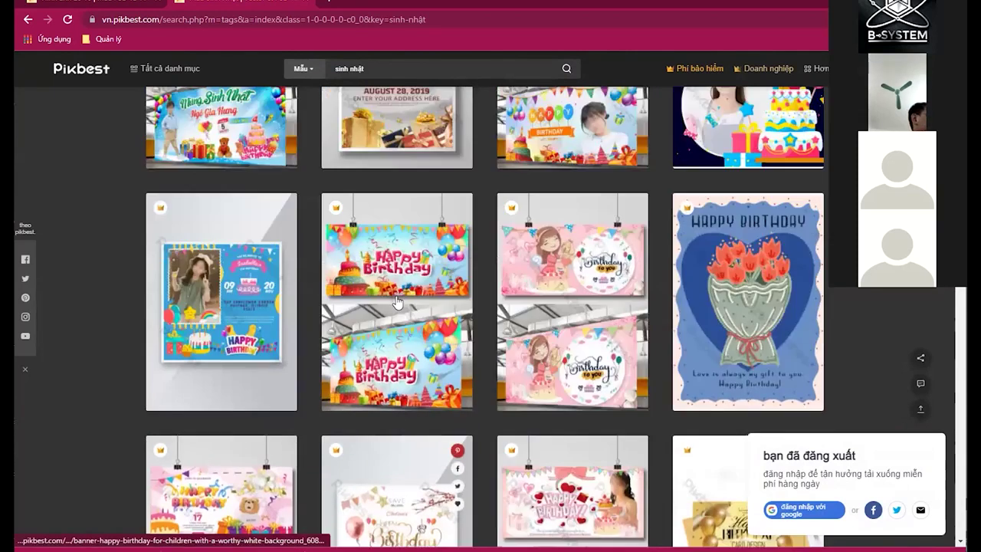
scroll(397, 292, "up", 20)
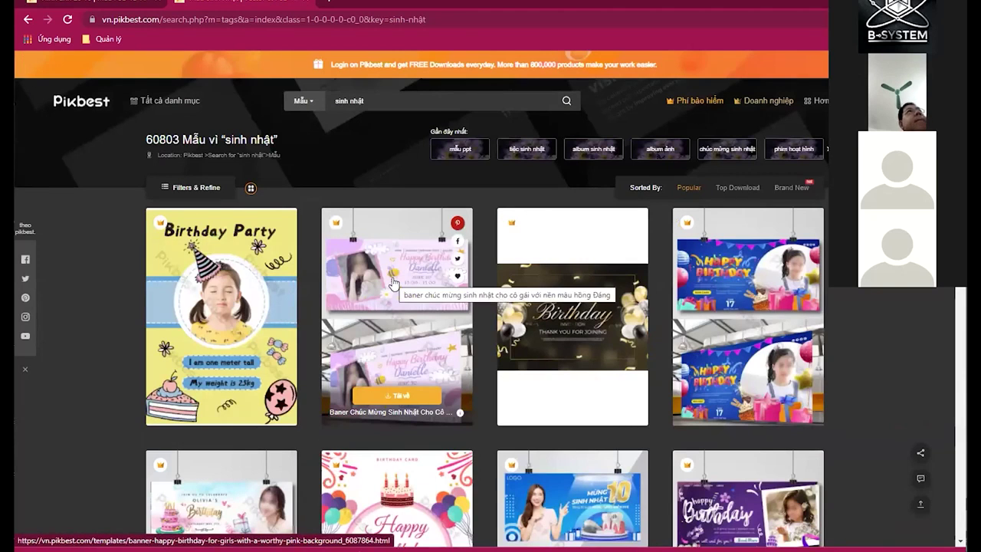
Switch the search category from templates to Video and search for sunsut
left_click(310, 104)
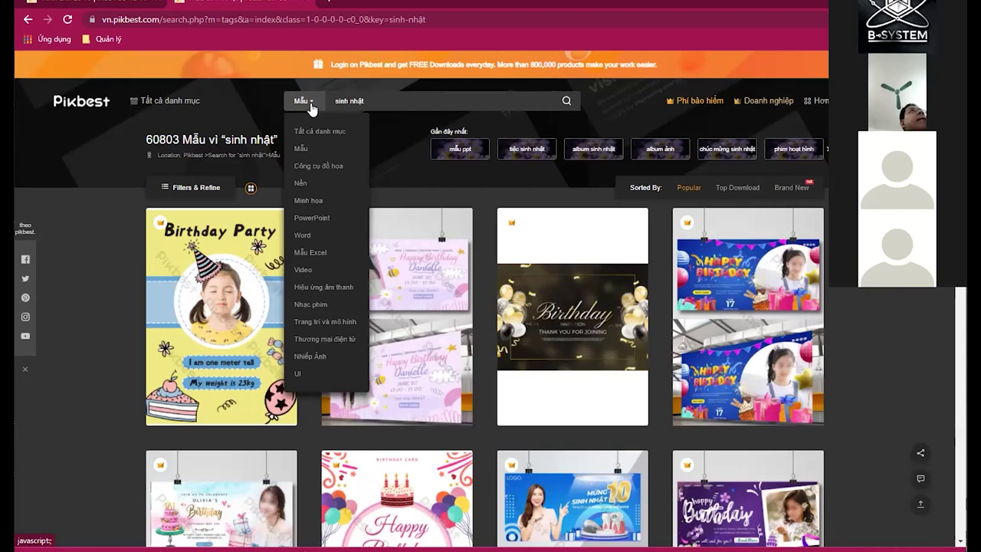
left_click(320, 267)
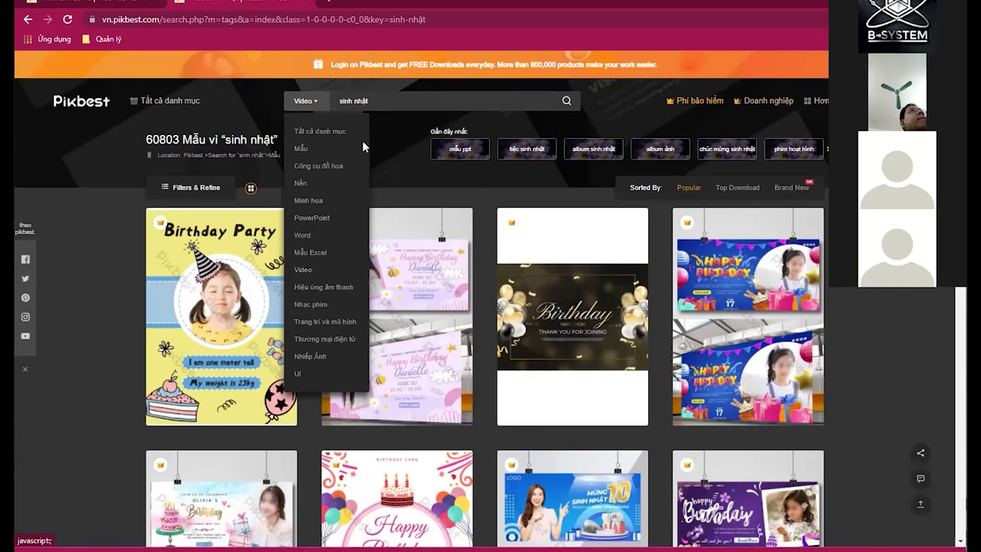
left_click(414, 98)
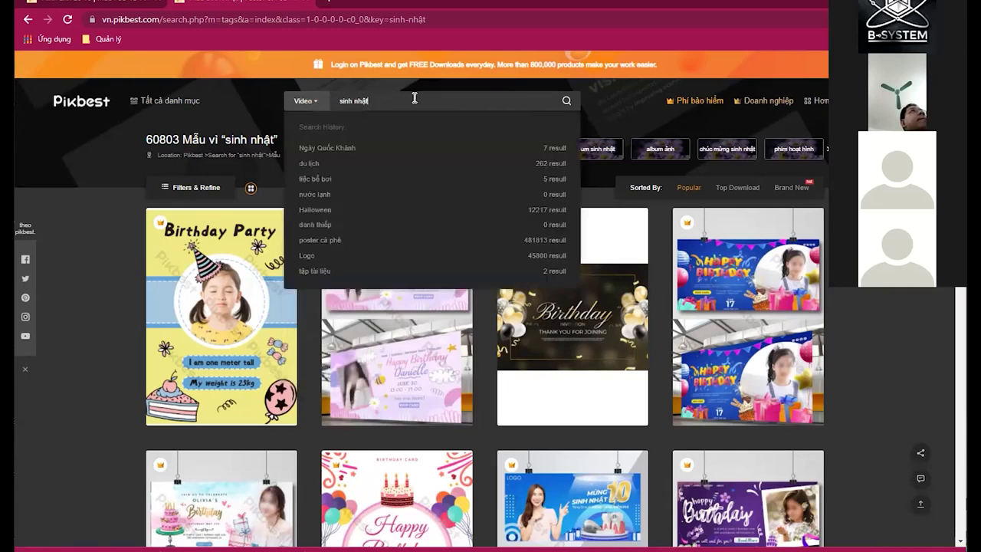
mouse_move(303, 103)
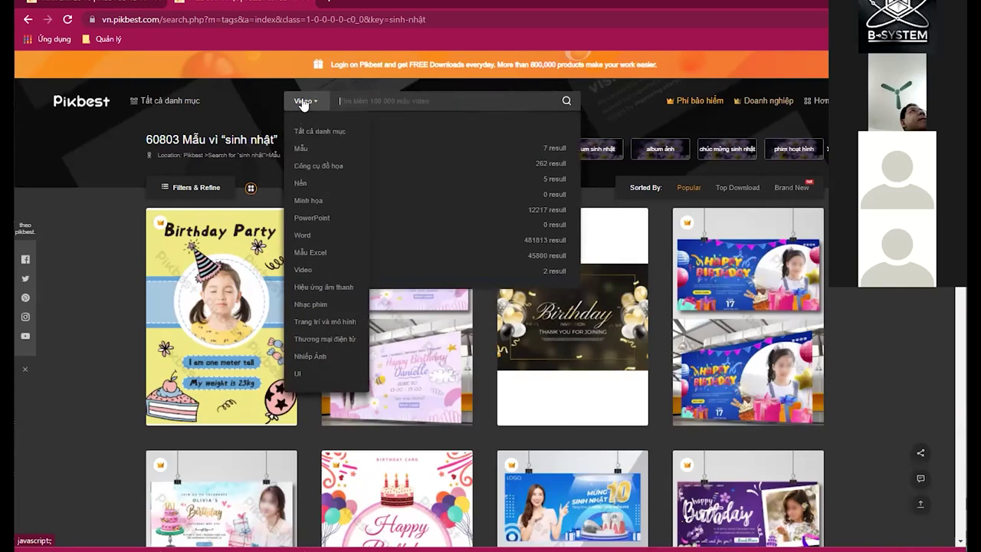
key("BackSpace")
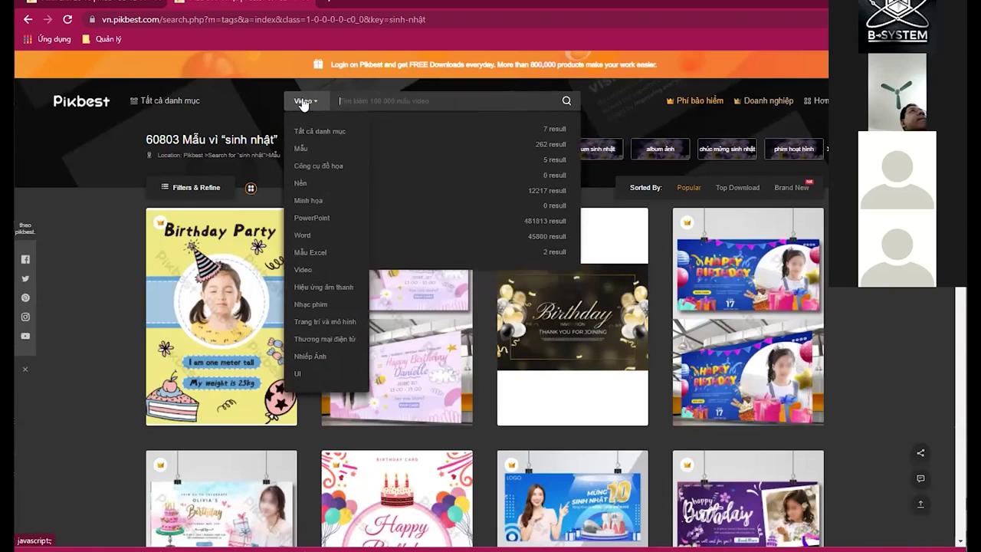
type("sunsu")
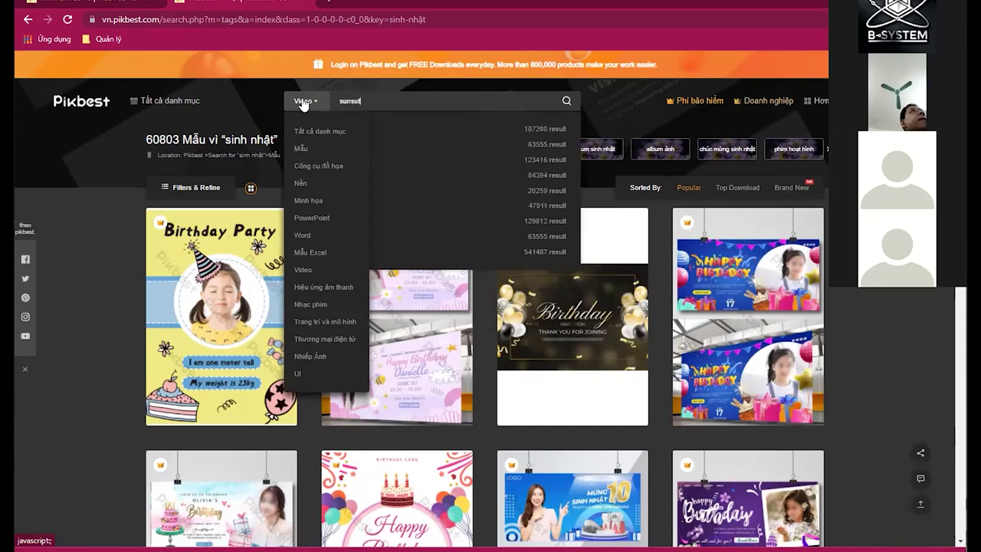
key("Return")
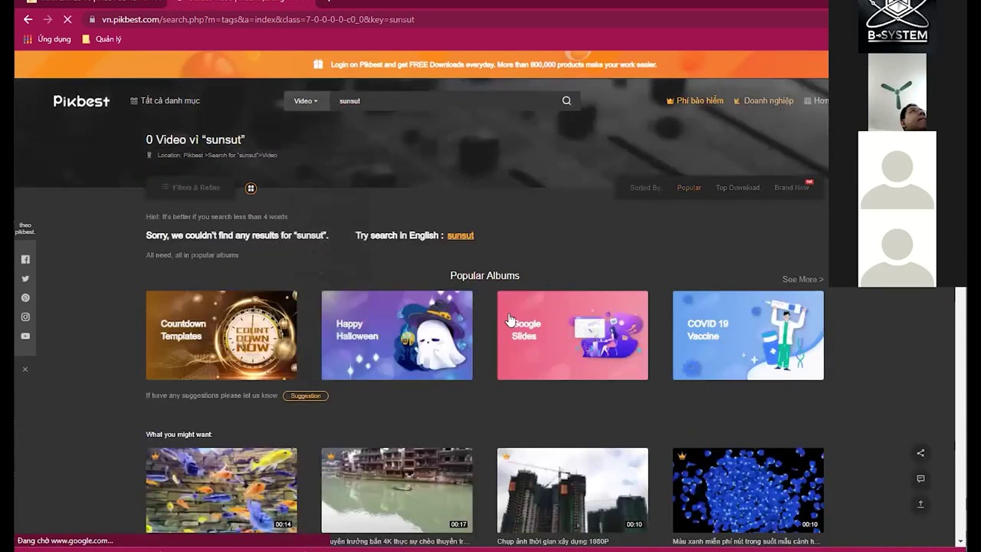
Correct the video search term to sunset and run the search again
scroll(505, 311, "down", 2)
key("BackSpace")
key("BackSpace")
key("BackSpace")
key("BackSpace")
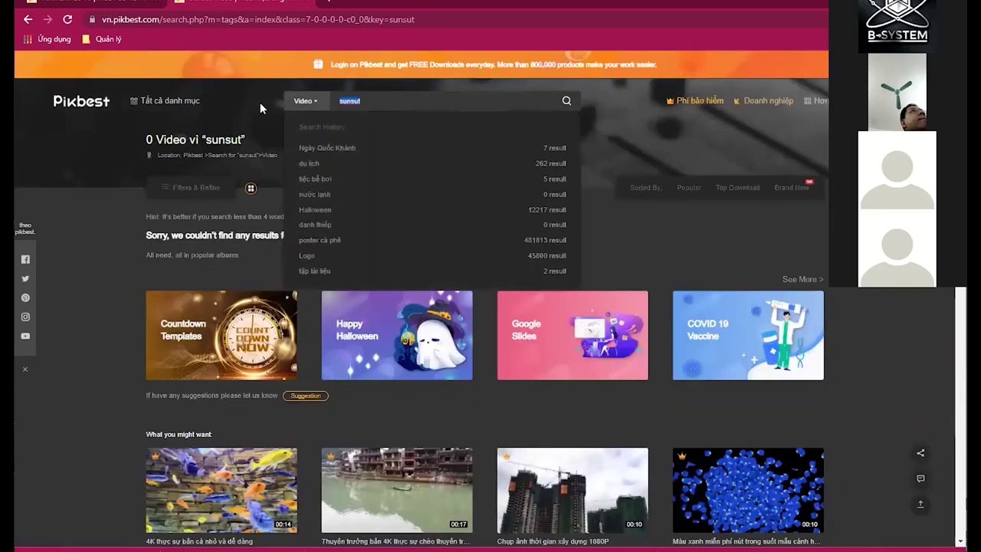
type("nset")
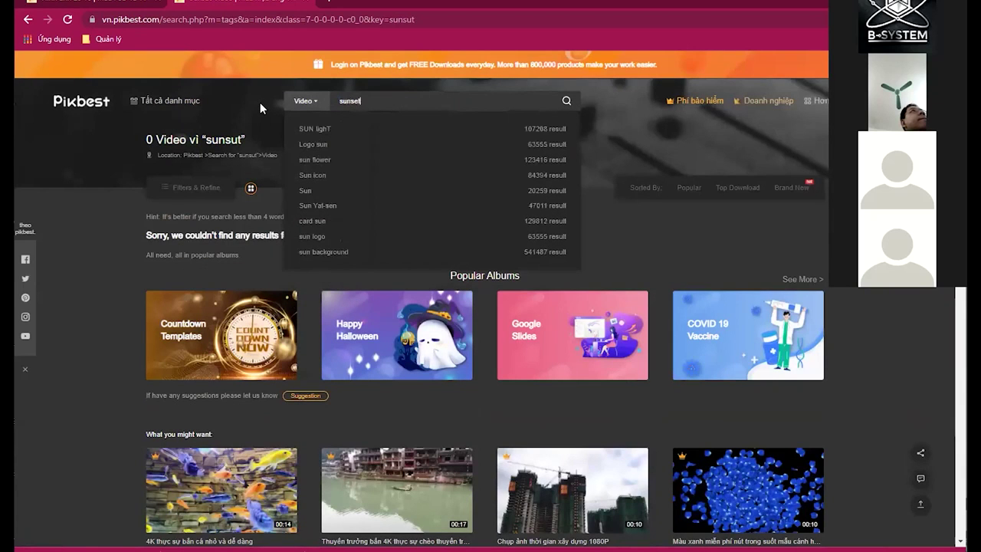
key("Return")
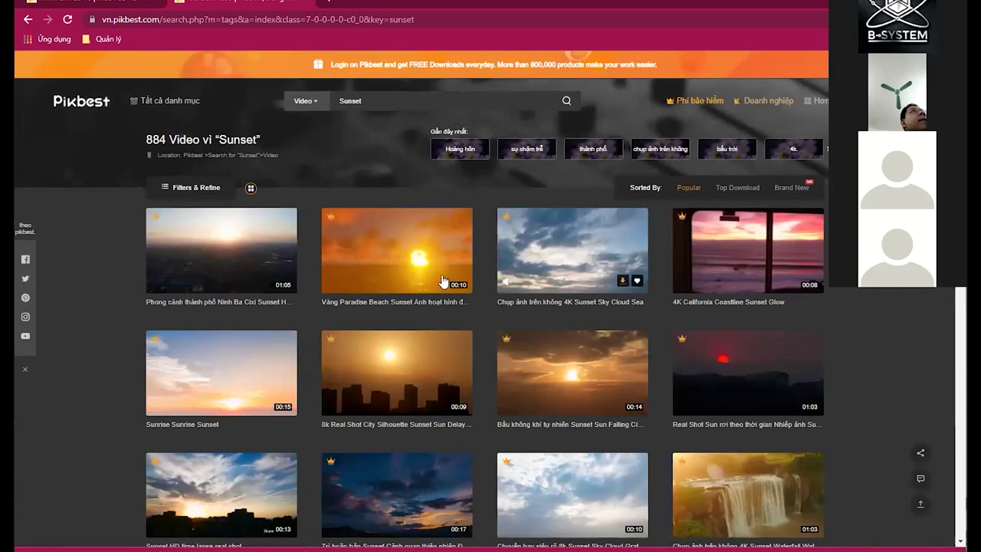
Open the 17-second sunset natural landscape video with the dark blue clouds from the sunset results
scroll(475, 283, "down", 3)
mouse_move(406, 315)
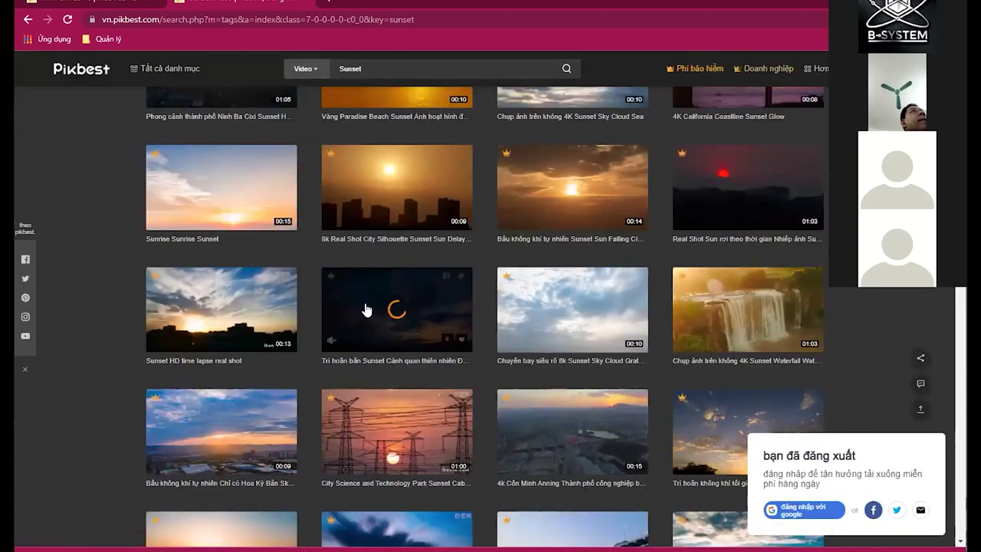
scroll(499, 318, "down", 2)
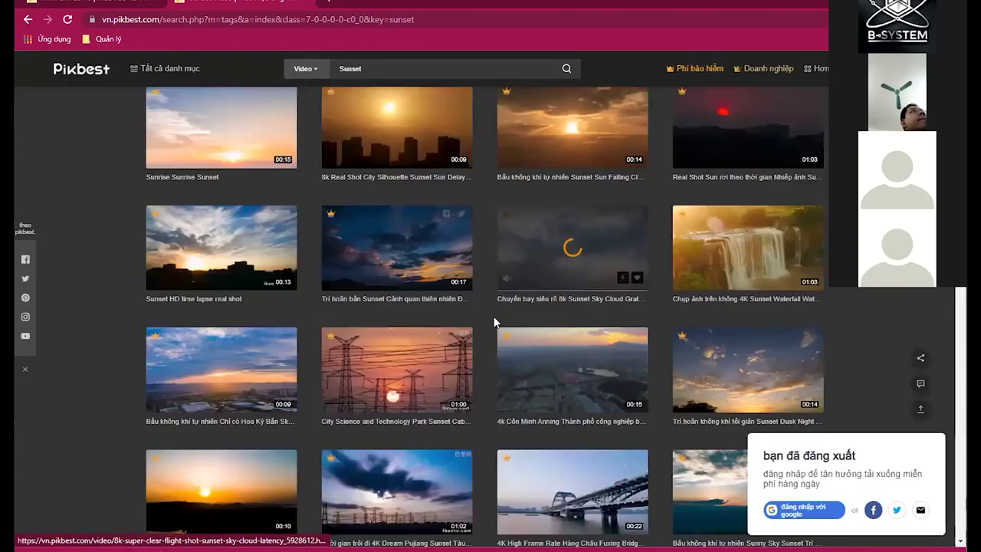
left_click(427, 212)
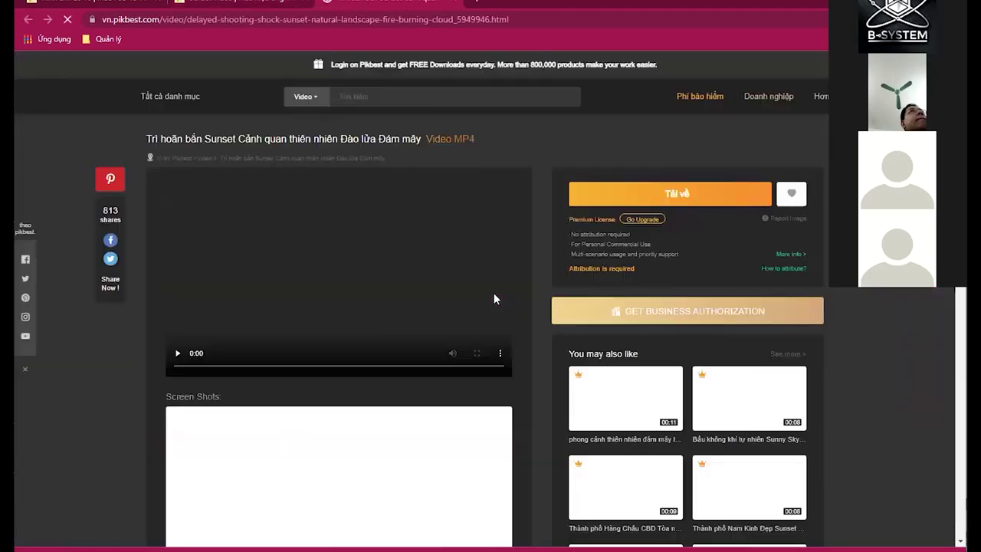
Examine the sunset video's page, including its screenshots and related videos, and play its preview
scroll(429, 292, "down", 2)
scroll(371, 264, "up", 2)
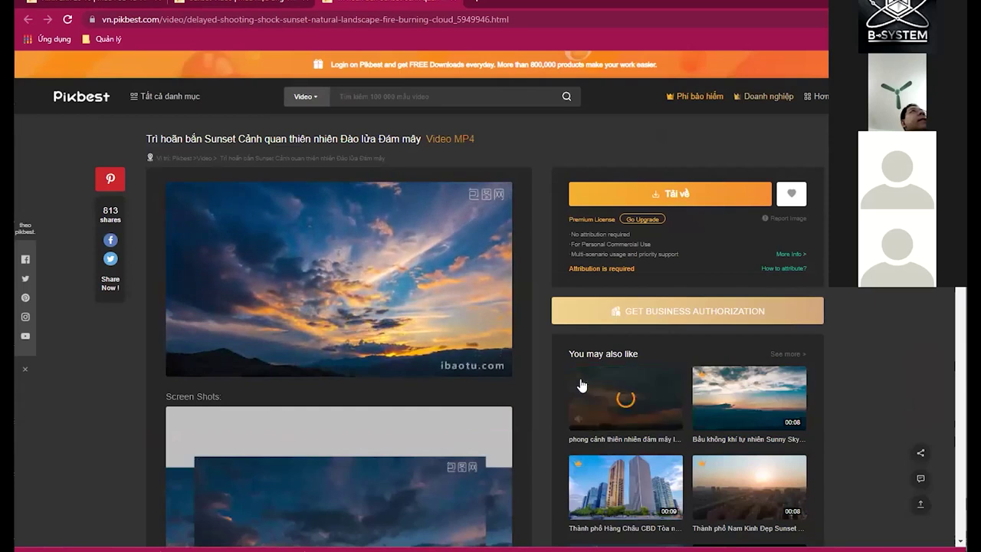
scroll(469, 418, "down", 2)
scroll(474, 406, "down", 1)
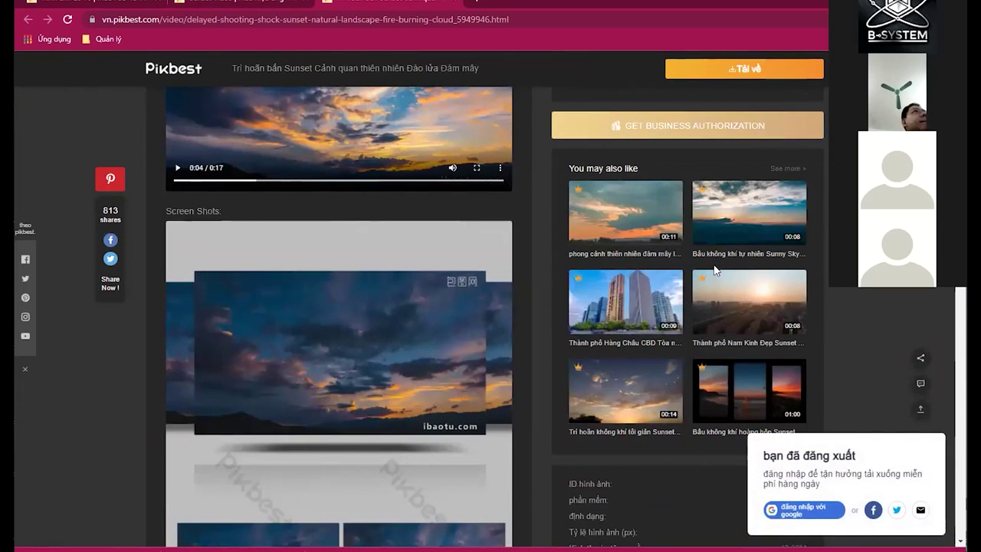
scroll(403, 372, "up", 3)
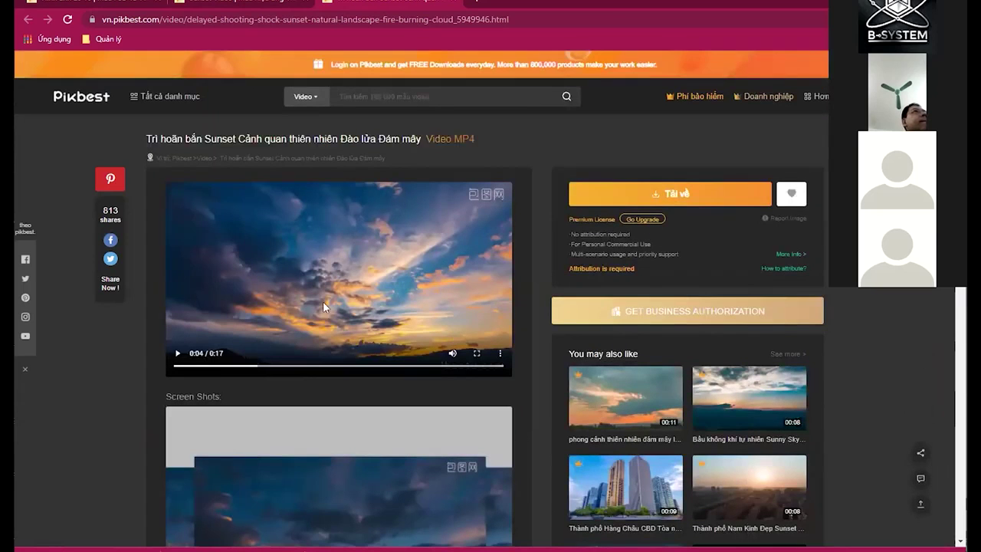
left_click(178, 357)
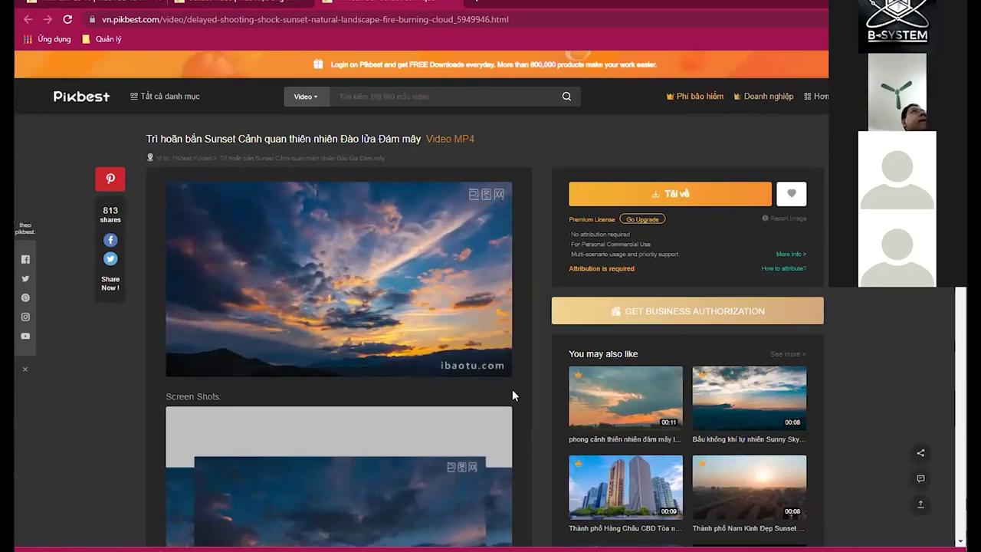
Search the Video category for intro
left_click(378, 97)
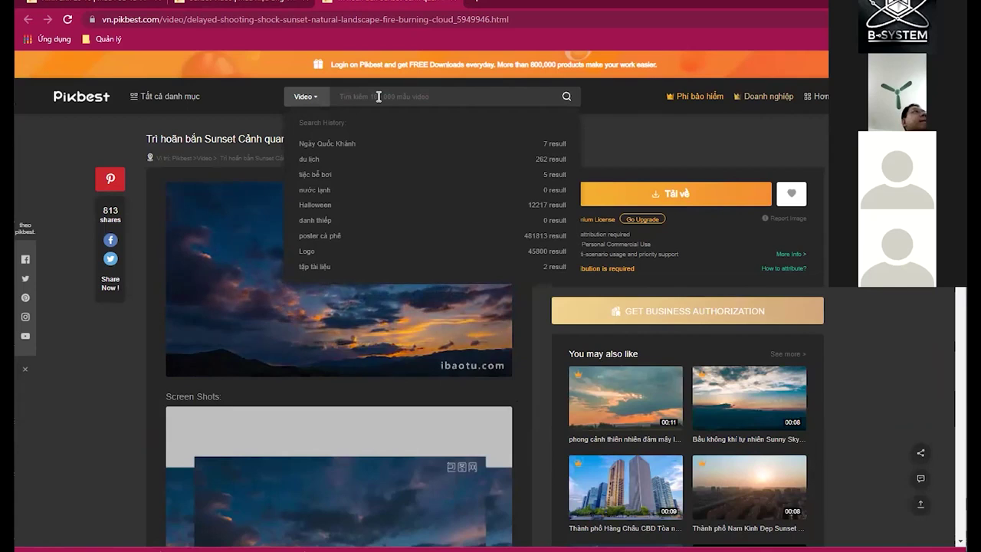
type("in")
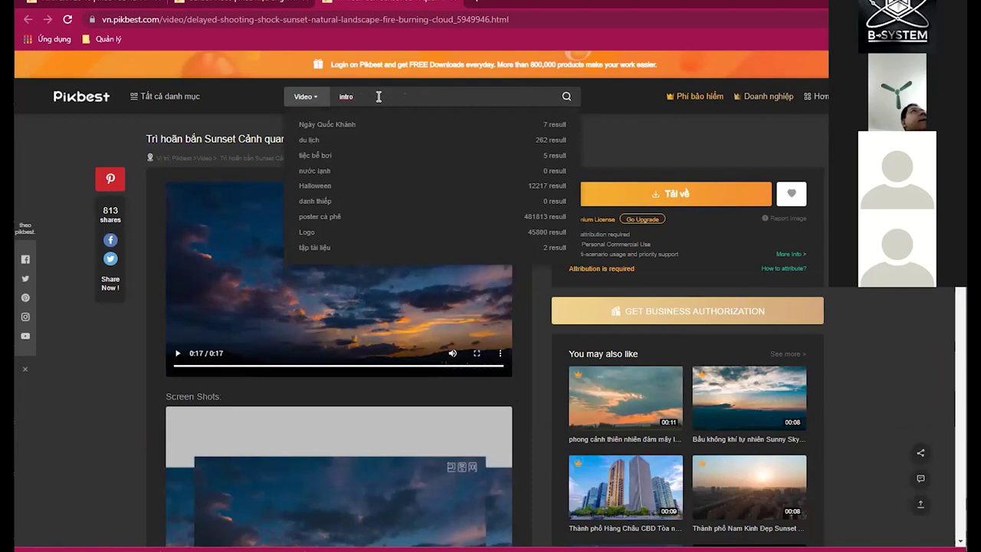
type("tro")
key("Return")
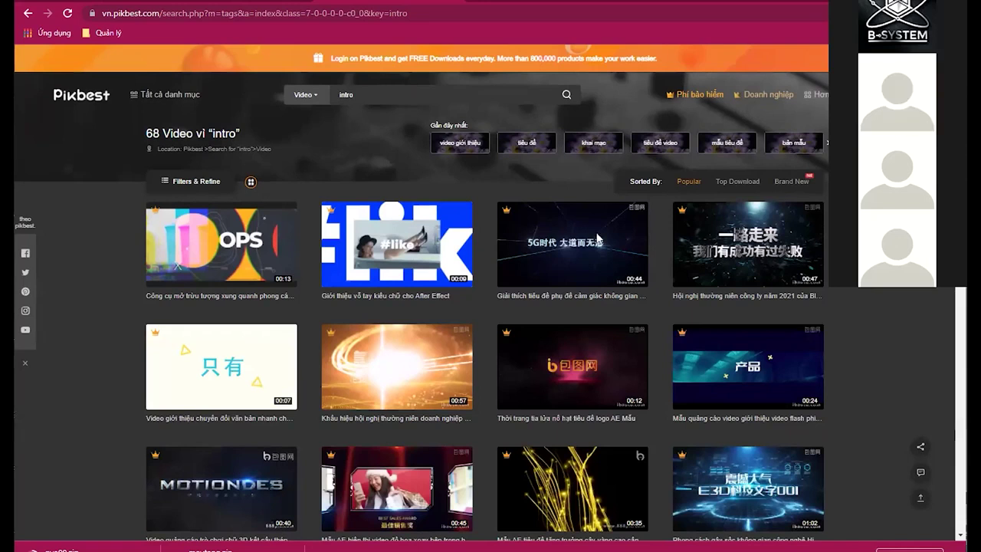
Open the spark particle explosion logo title AE template from the intro results and play its preview
scroll(597, 253, "down", 2)
scroll(598, 253, "down", 1)
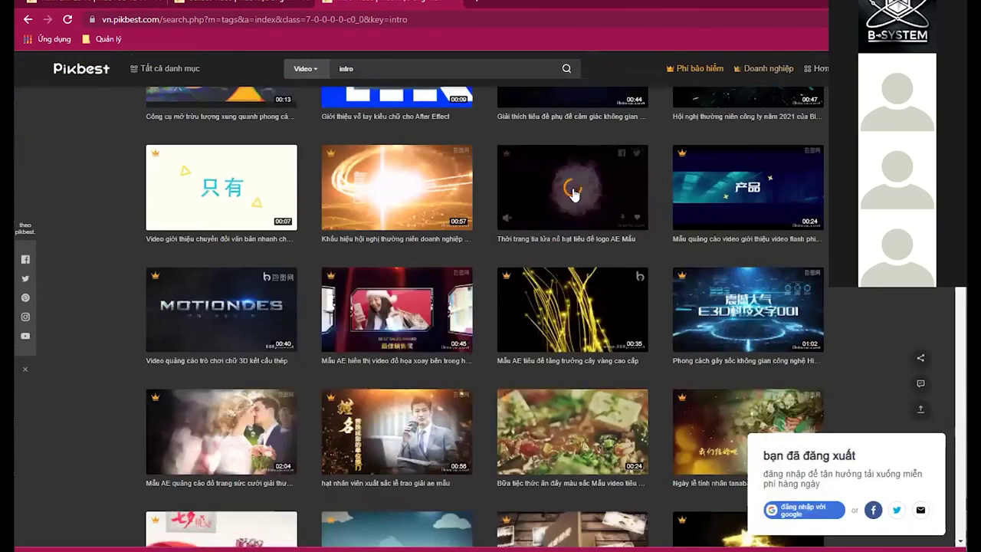
left_click(604, 226)
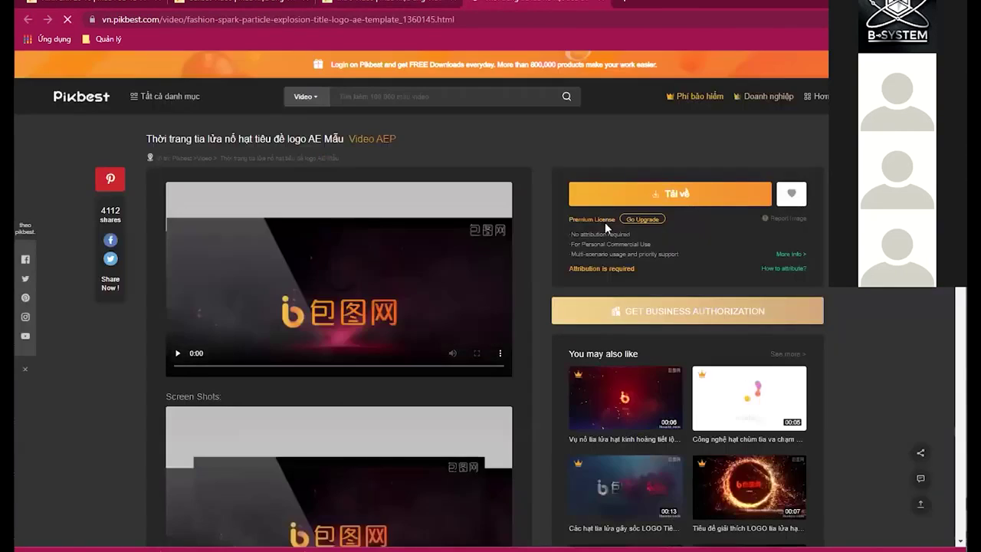
left_click(193, 363)
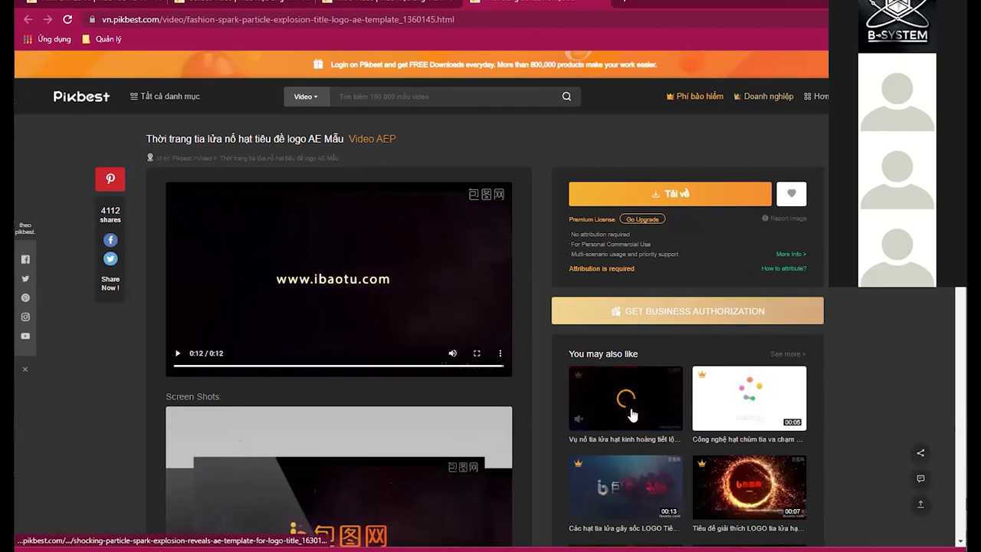
Open the cool particle spark LOGO title AE template from the related videos and play its preview
left_click(764, 471)
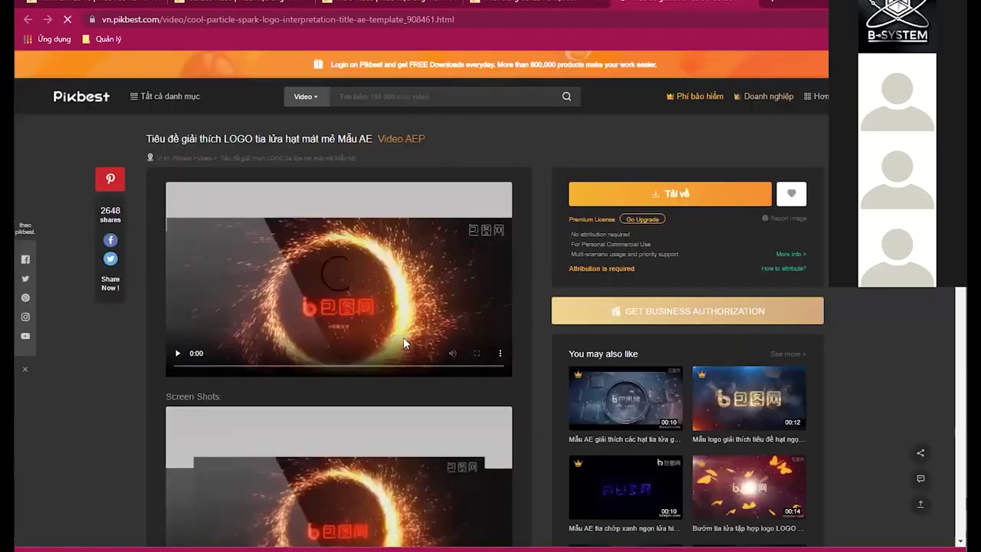
left_click(177, 353)
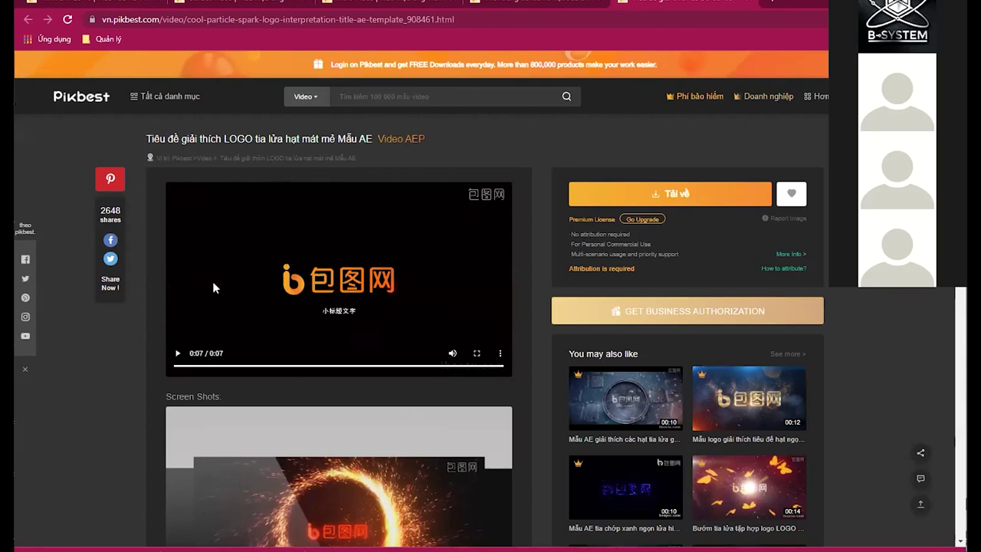
Open the hip-hop style shocking sparks logo AE template from the related videos and look over its preview and screenshots
scroll(682, 403, "down", 2)
left_click(661, 399)
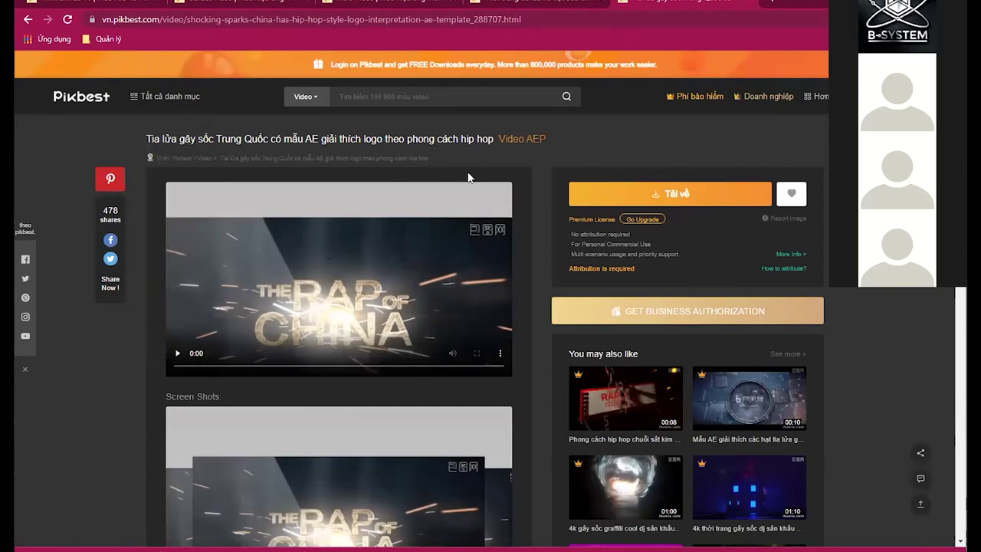
scroll(468, 177, "down", 3)
scroll(468, 177, "down", 2)
scroll(464, 172, "up", 5)
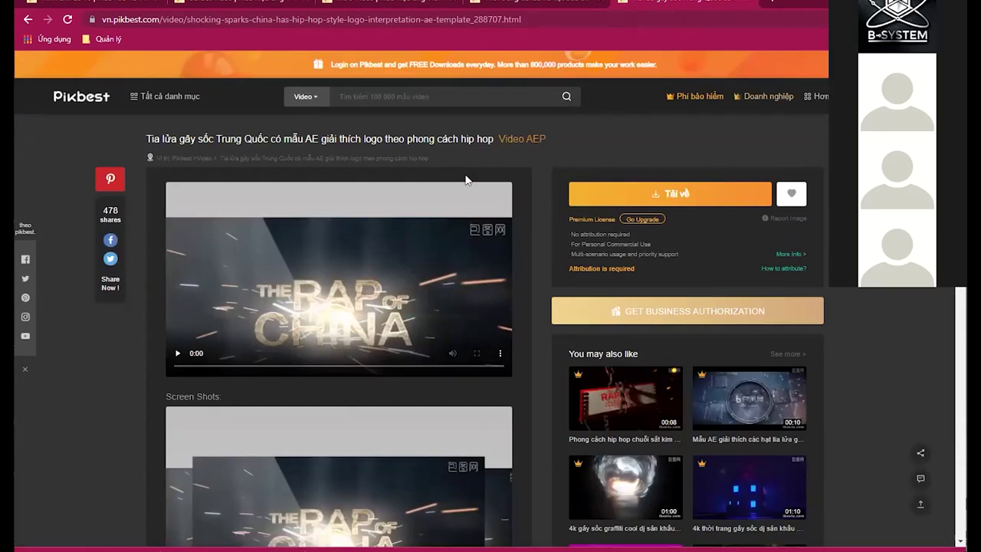
scroll(467, 181, "down", 2)
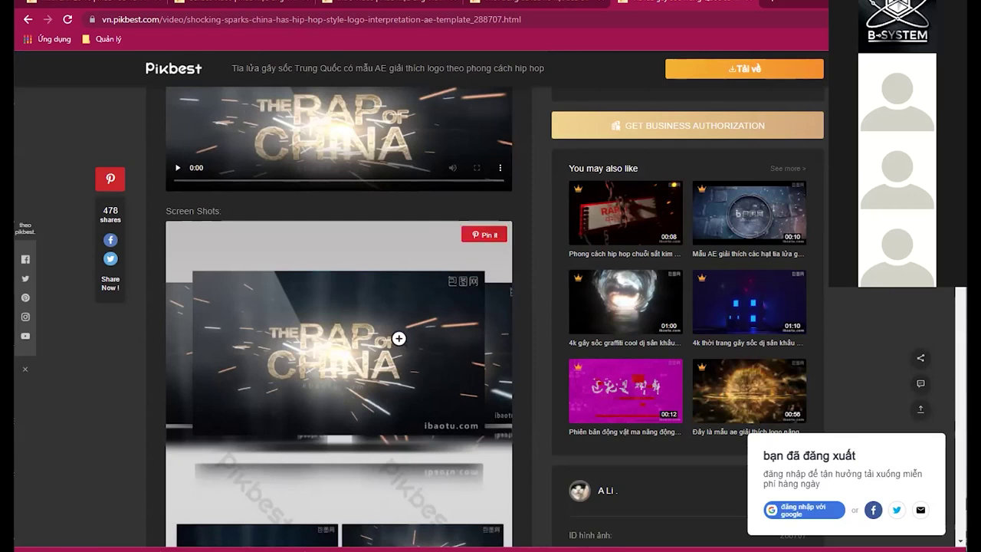
scroll(512, 119, "up", 2)
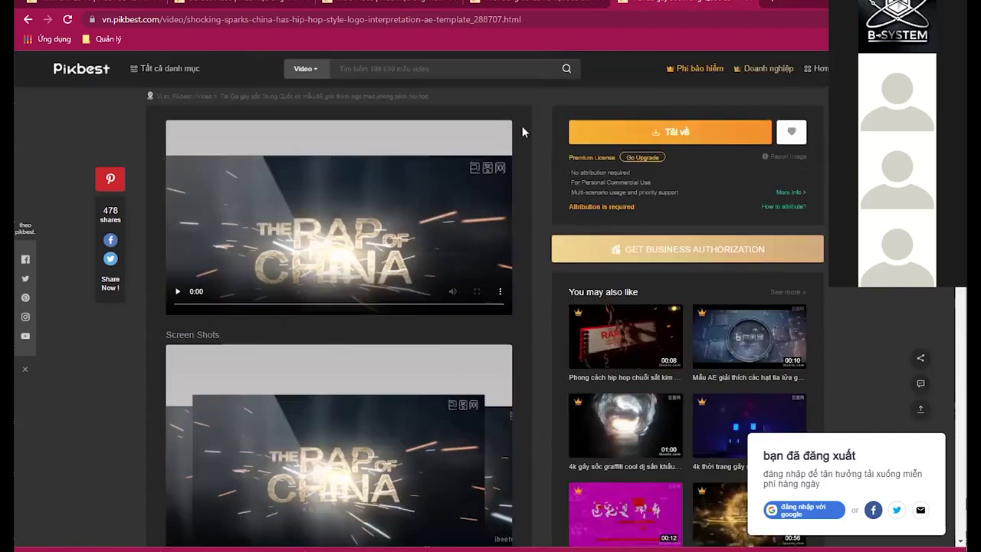
Open the Business Premium page, review its plan privileges and prices, and close the page
mouse_move(752, 106)
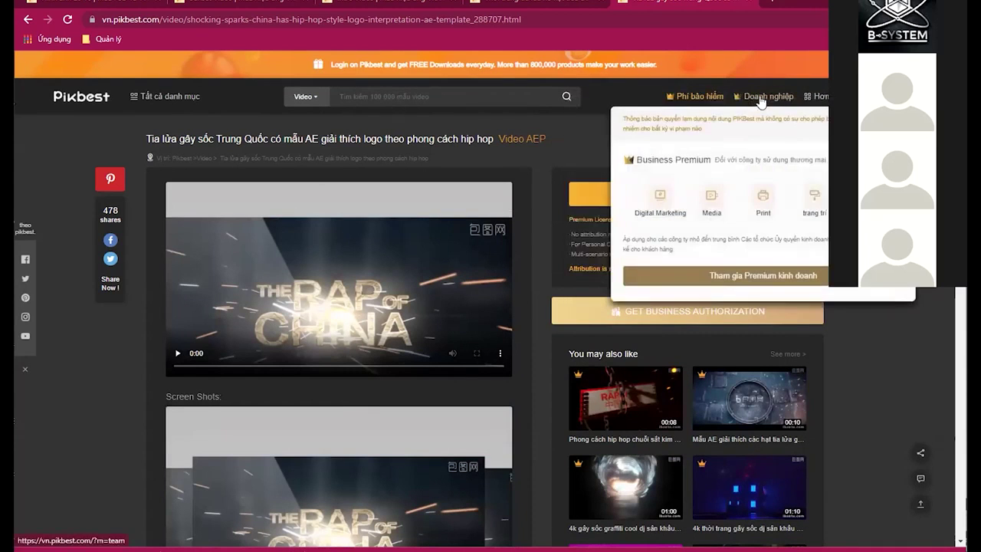
left_click(761, 102)
scroll(492, 219, "down", 1)
scroll(499, 229, "down", 2)
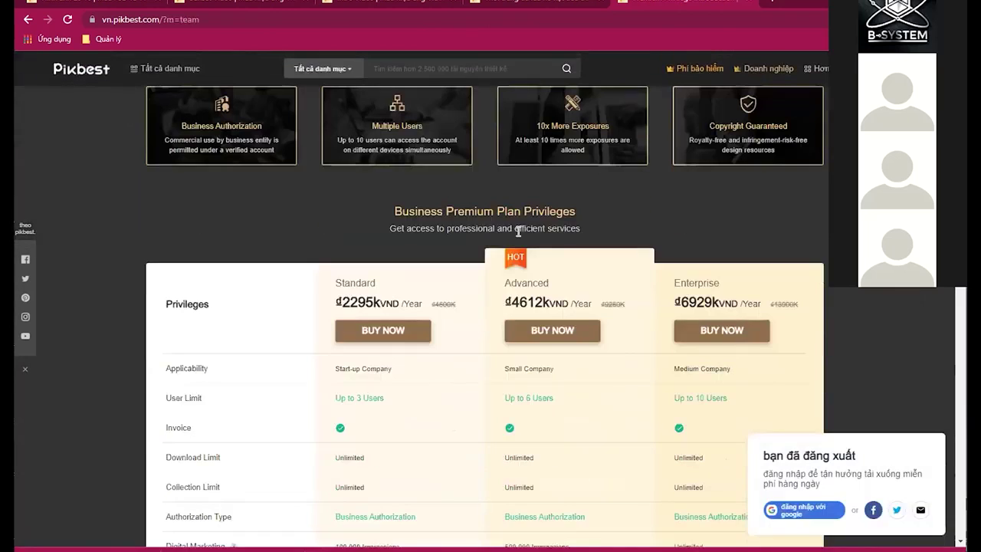
scroll(522, 224, "down", 1)
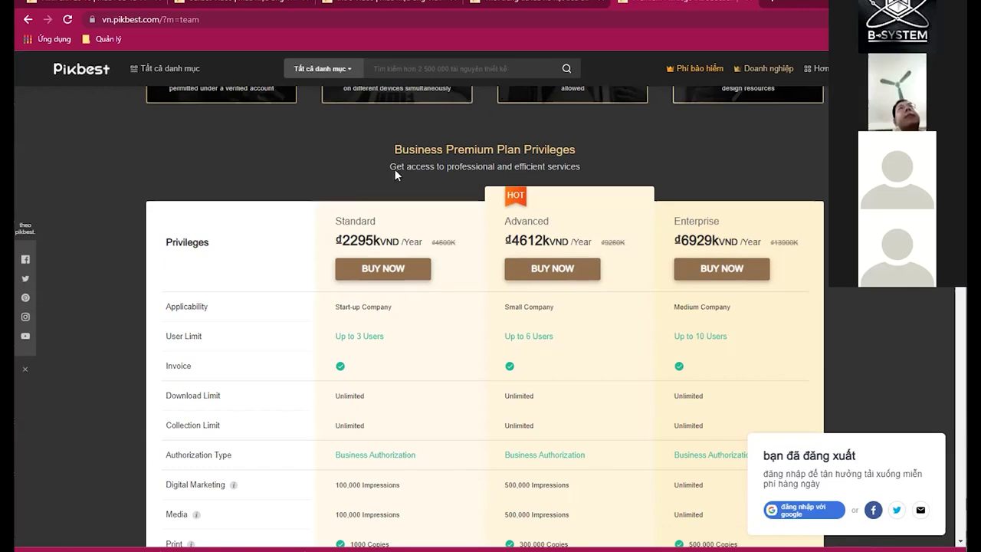
scroll(291, 222, "up", 3)
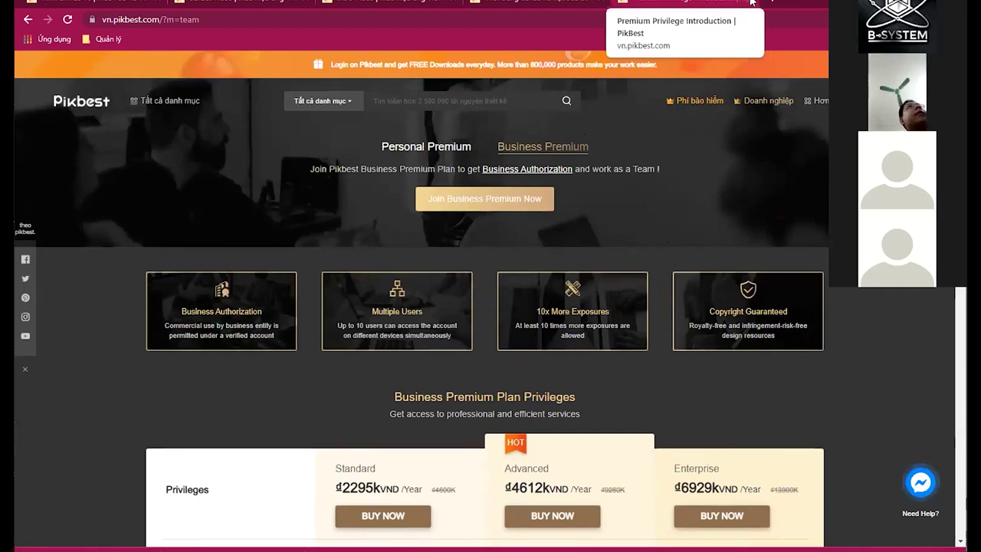
key("ctrl+w")
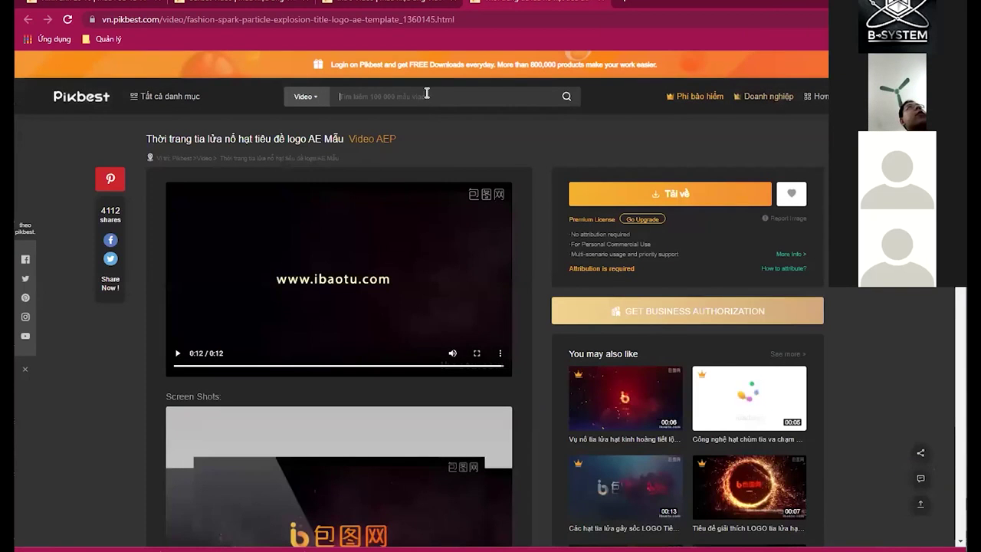
Search the Video category for 20-11
left_click(433, 94)
type("20-1")
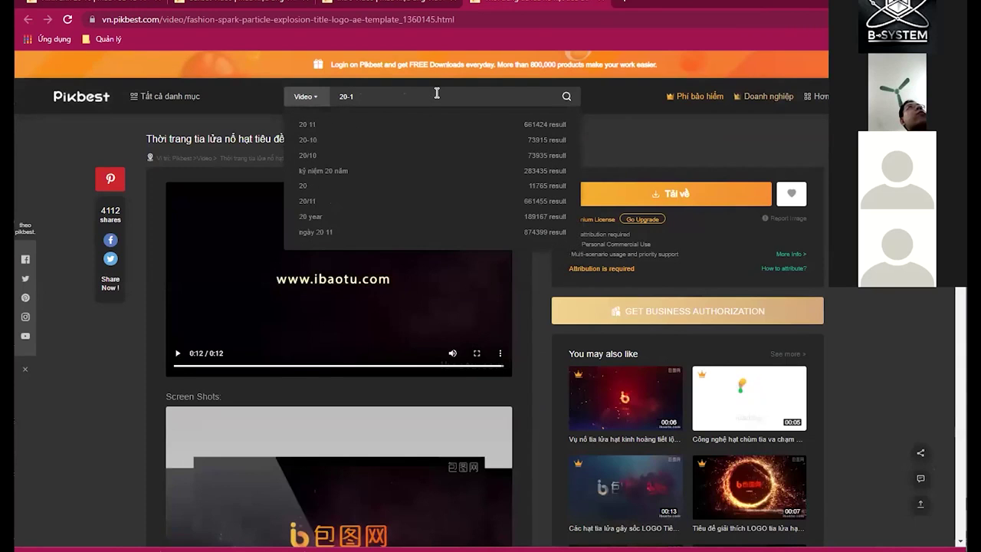
type("1")
key("Return")
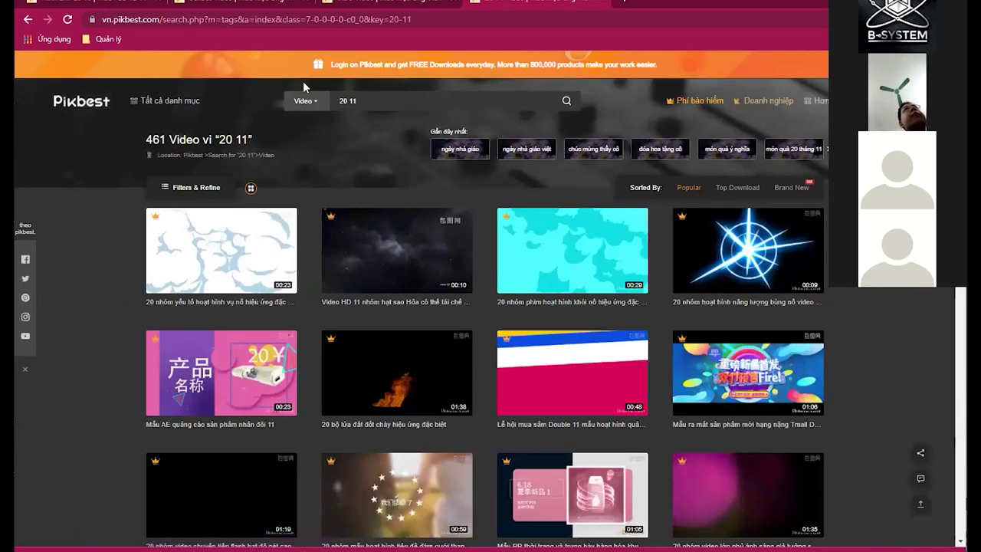
Return to the Pikbest home page and search all categories for 20-11
left_click(73, 103)
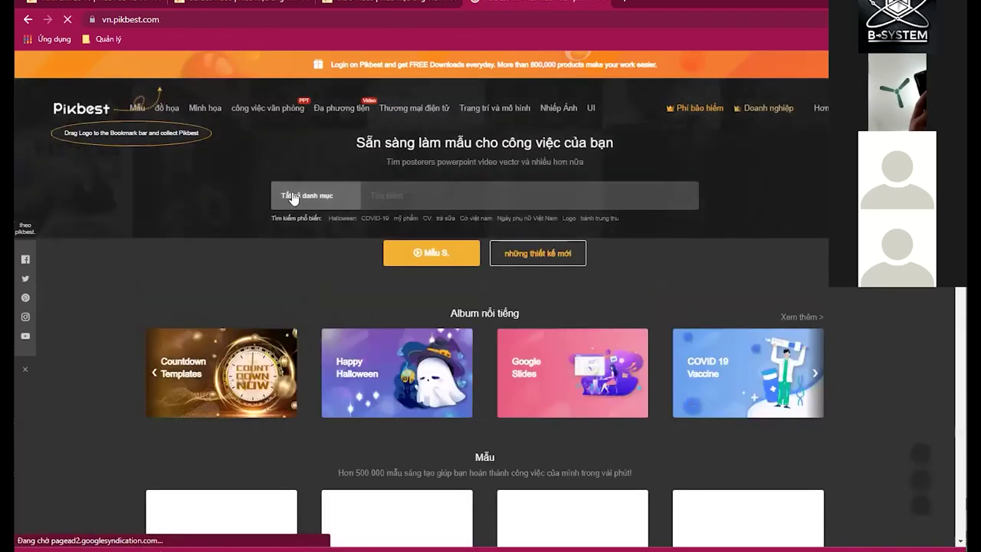
left_click(393, 197)
type("20-")
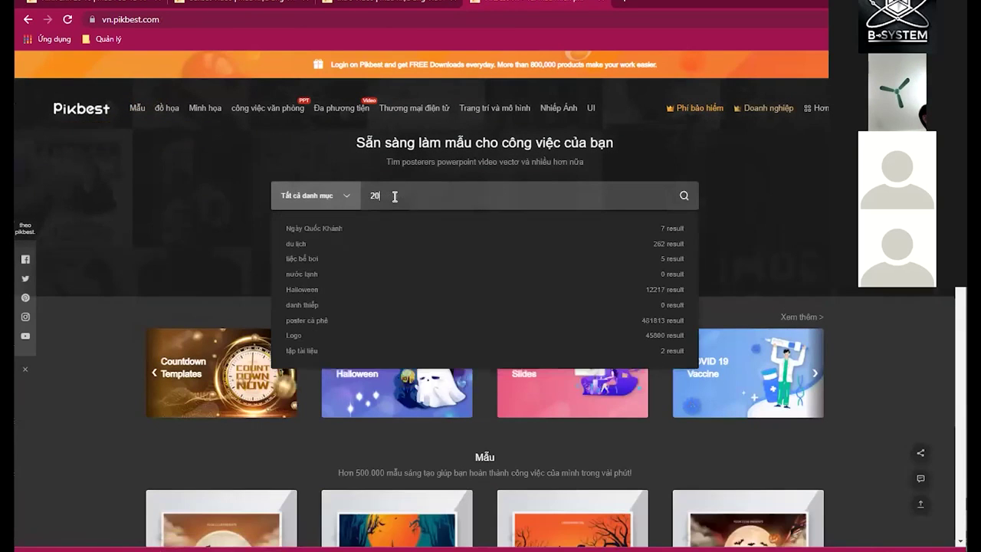
type("11")
key("Return")
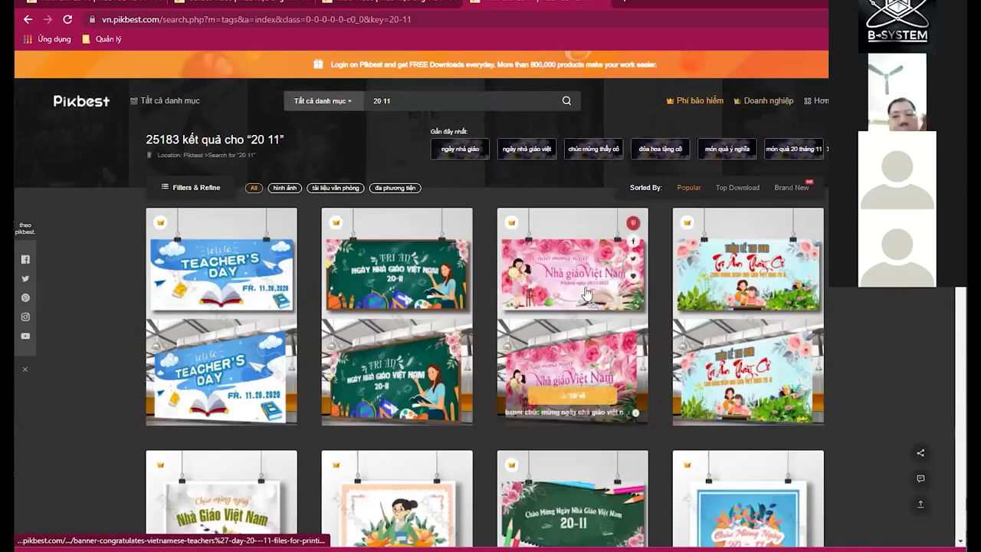
Browse the 20-11 results and open the pink Vietnamese Teachers' Day banner with roses
scroll(567, 295, "down", 1)
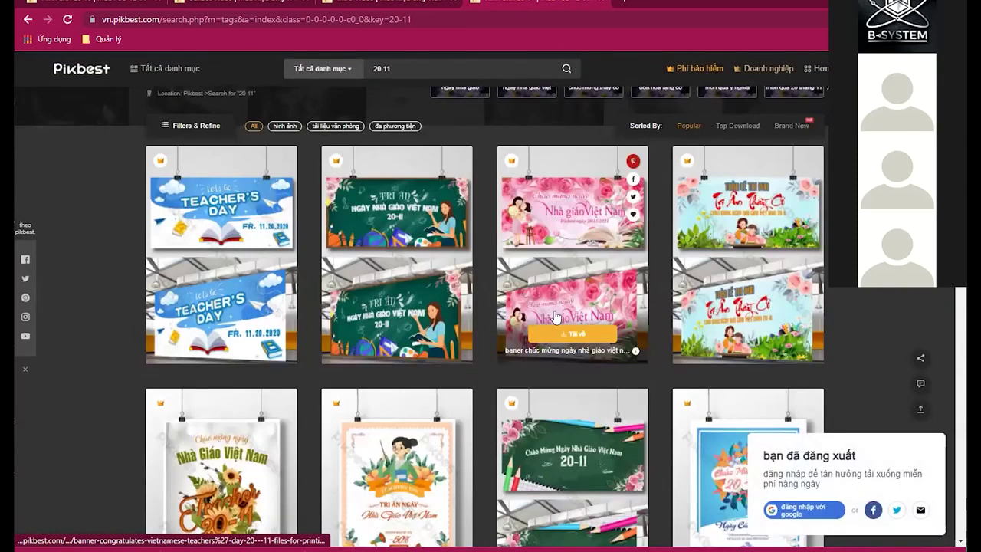
scroll(553, 337, "down", 3)
scroll(551, 354, "up", 4)
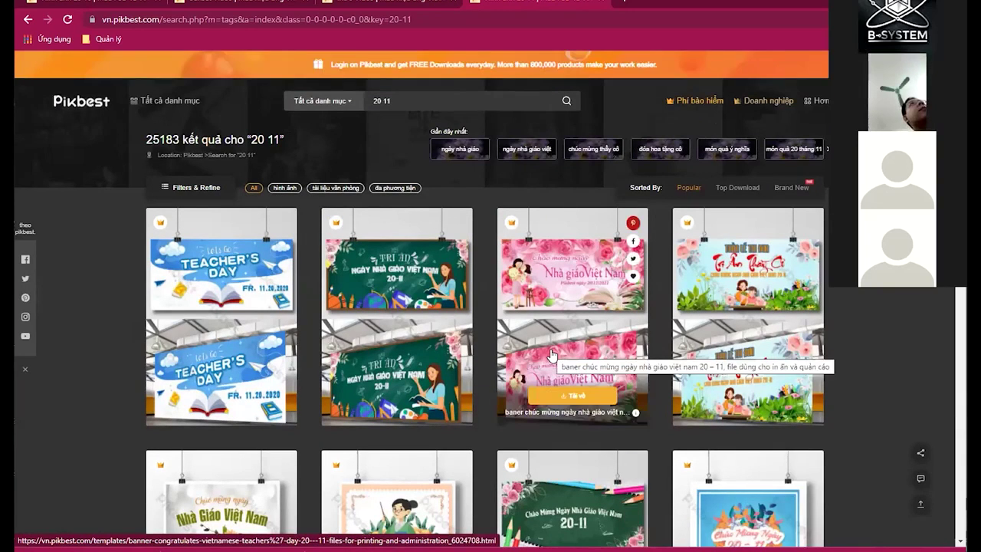
left_click(556, 285)
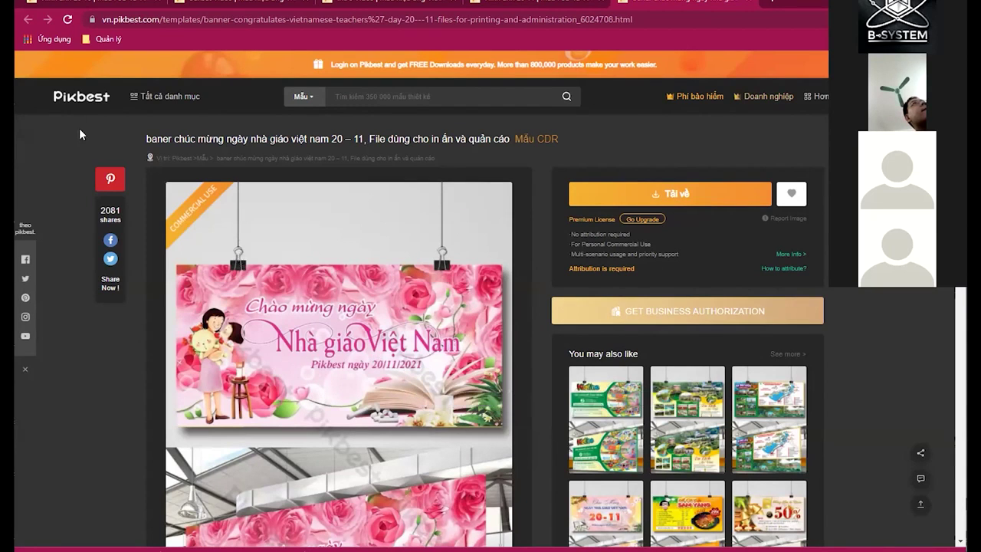
Open the bookmarked COMBO THIẾT KẾ TOÀN TẬP folder in Google Drive and look through its list of design course folders
left_click(109, 39)
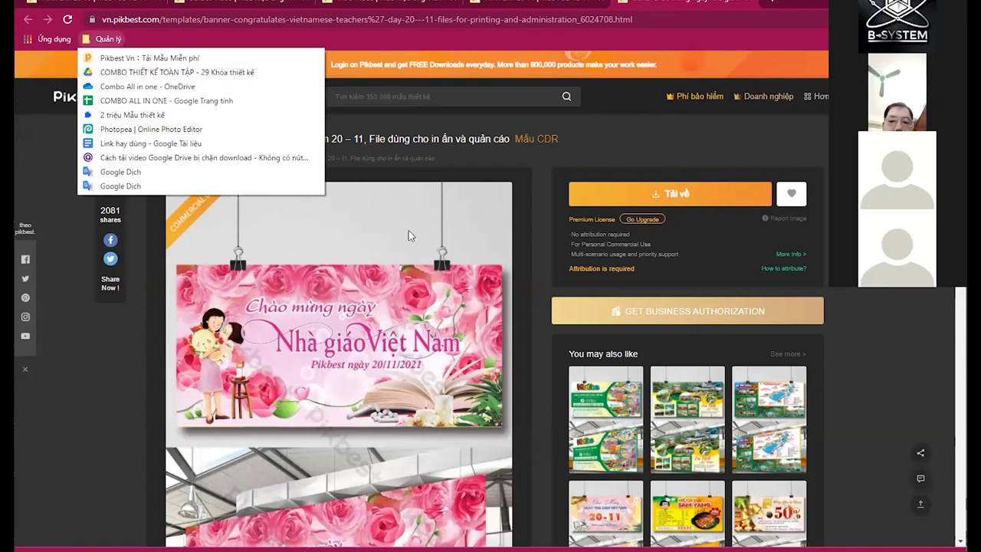
left_click(160, 74)
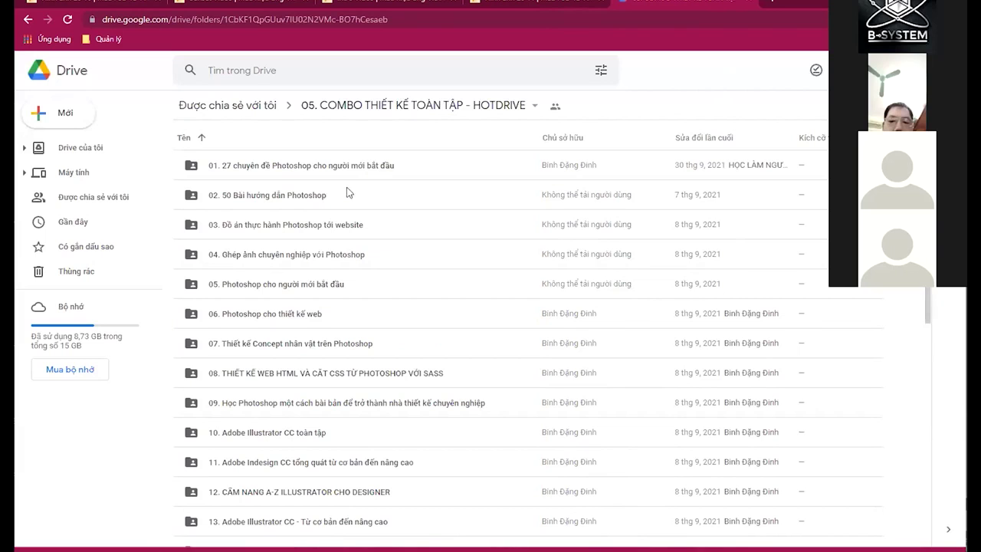
scroll(346, 195, "down", 1)
scroll(307, 199, "up", 1)
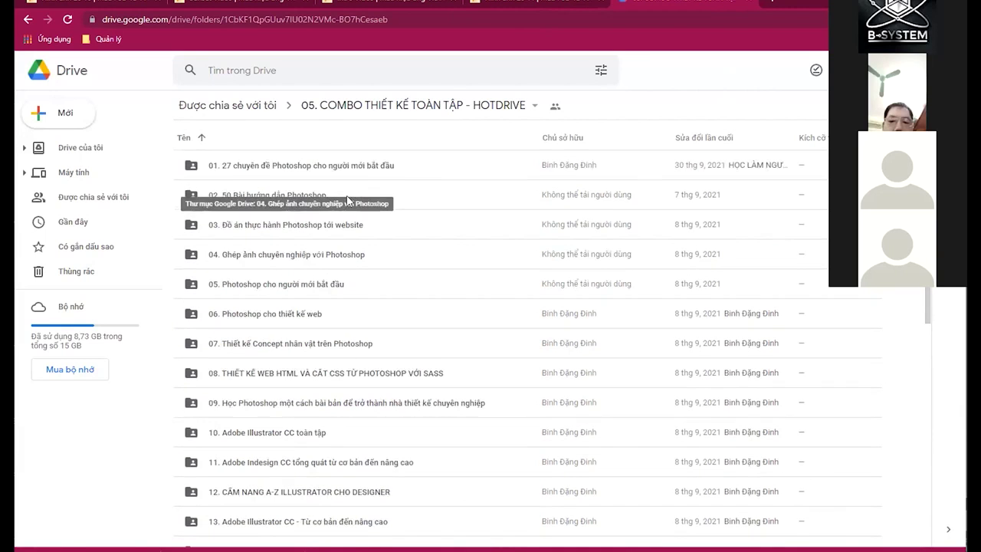
scroll(349, 241, "down", 3)
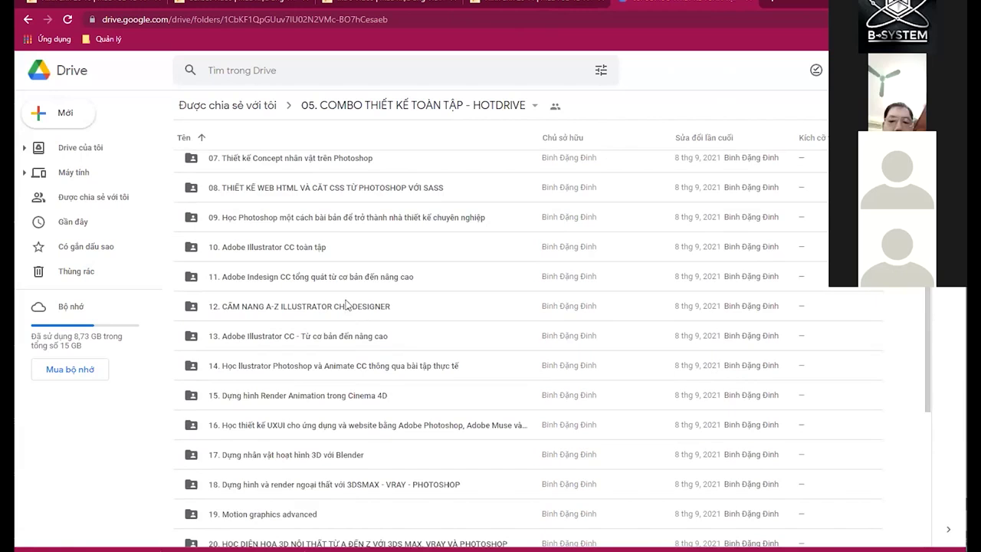
scroll(346, 303, "down", 2)
scroll(345, 307, "down", 2)
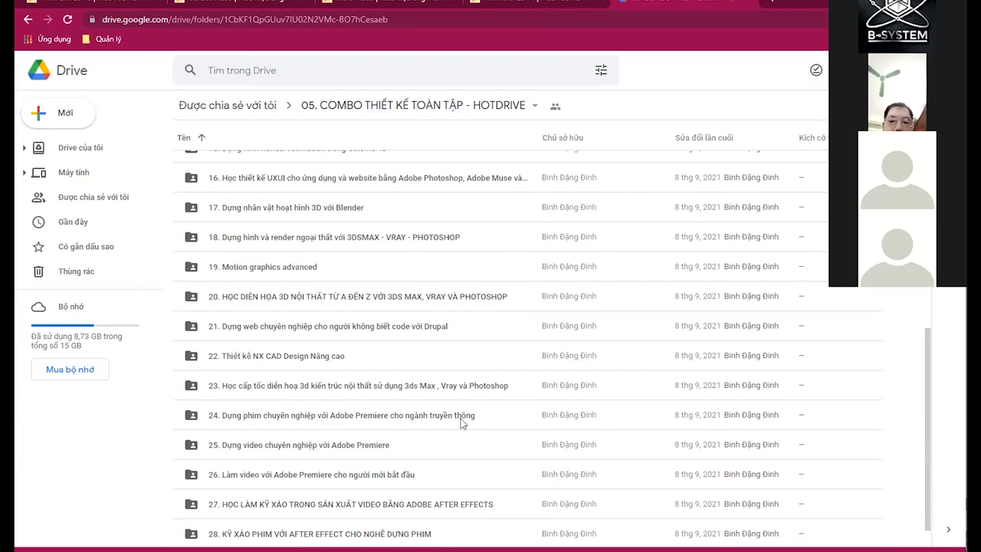
scroll(337, 455, "down", 1)
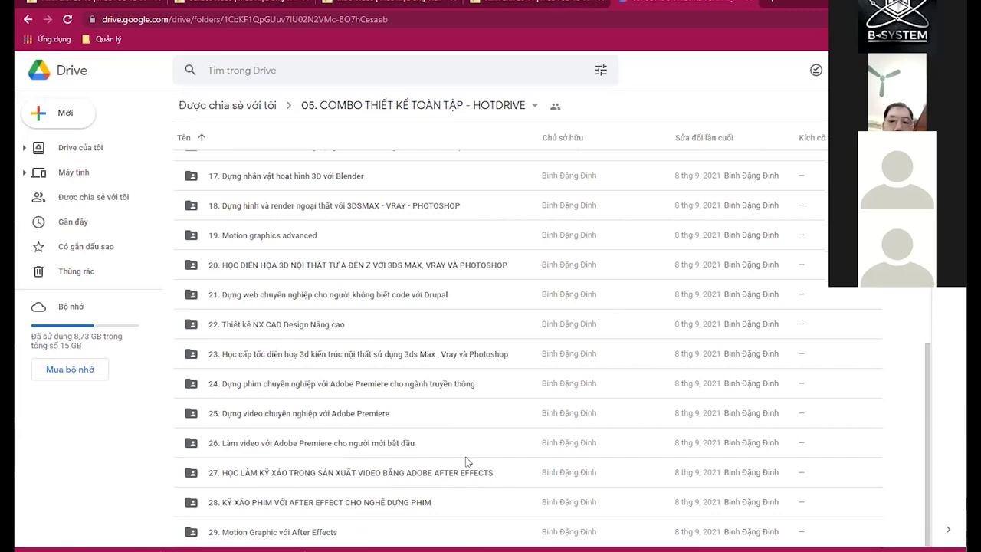
scroll(466, 460, "up", 6)
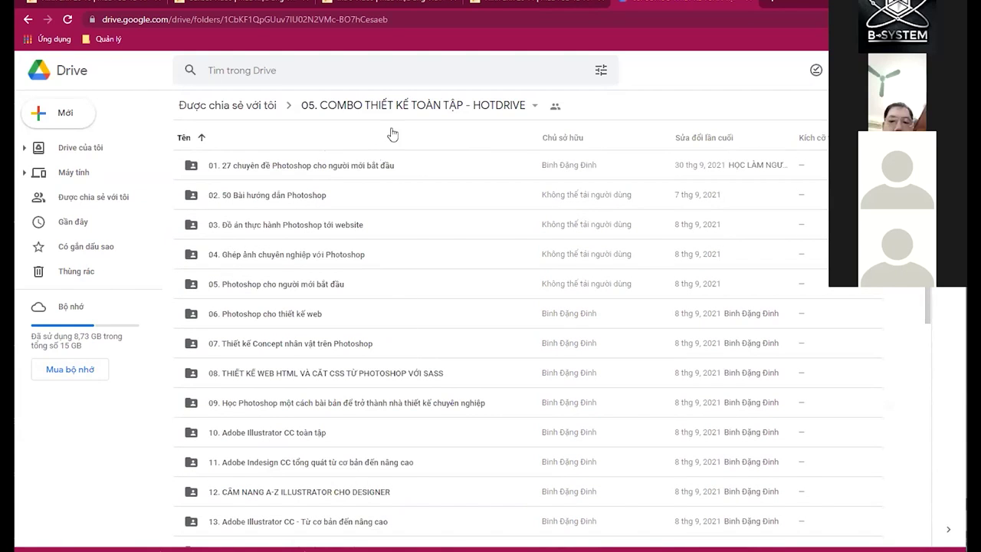
Open the bookmarked COMBO ALL IN ONE spreadsheet in Google Sheets and look over its graphic design software download list
left_click(104, 39)
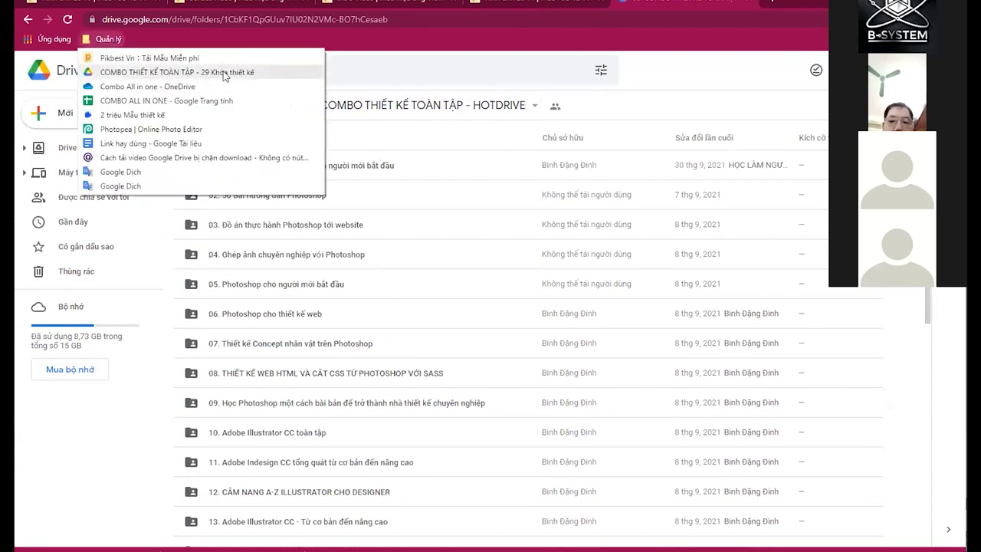
left_click(160, 101)
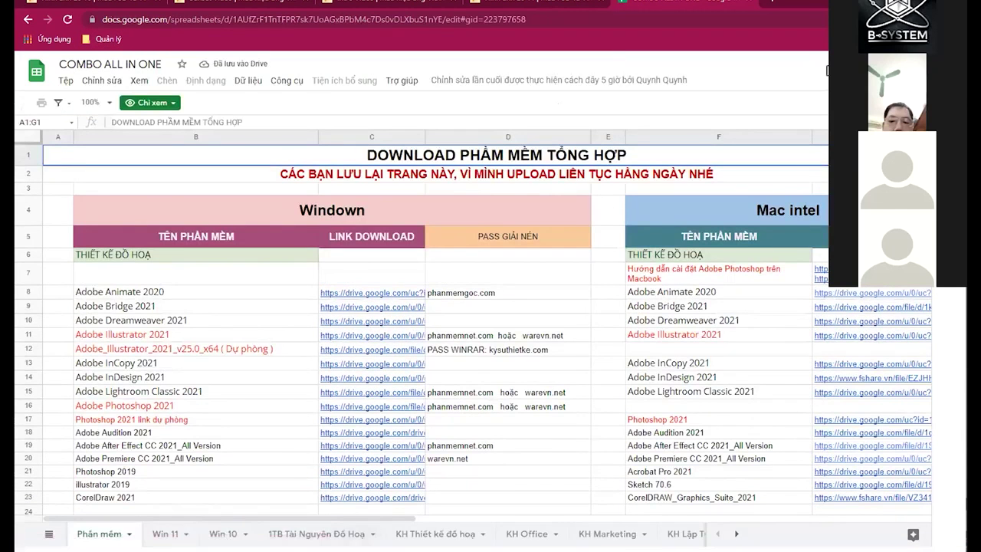
scroll(456, 338, "down", 2)
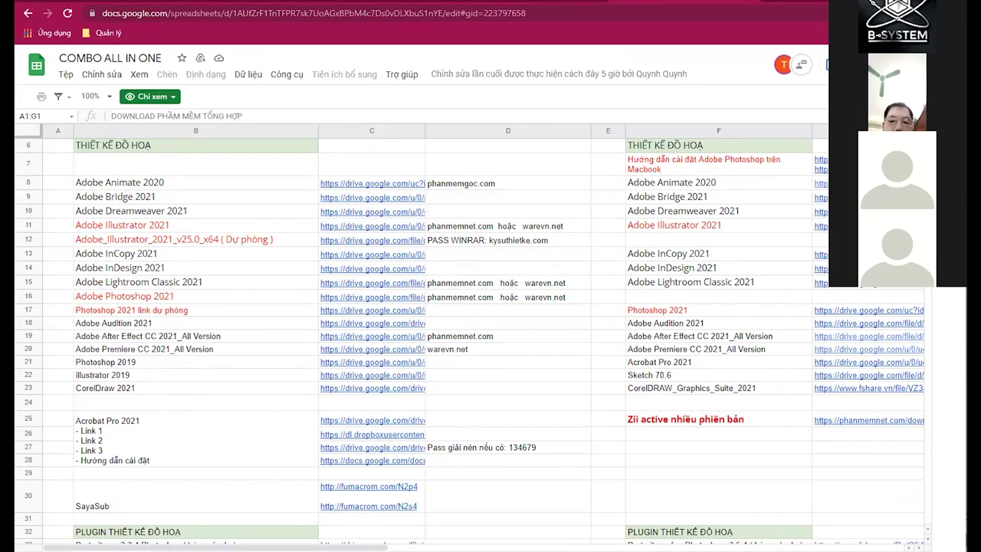
right_click(100, 549)
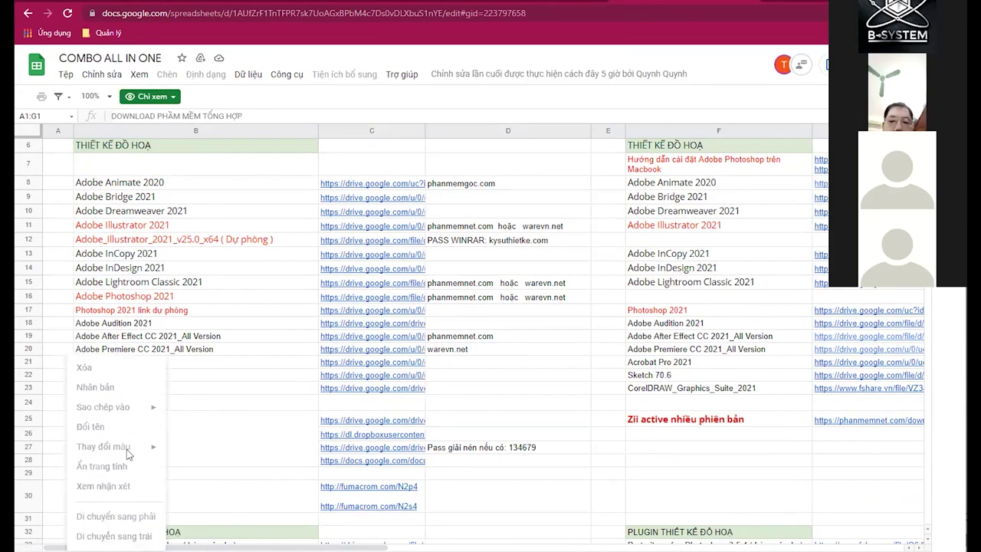
left_click(268, 443)
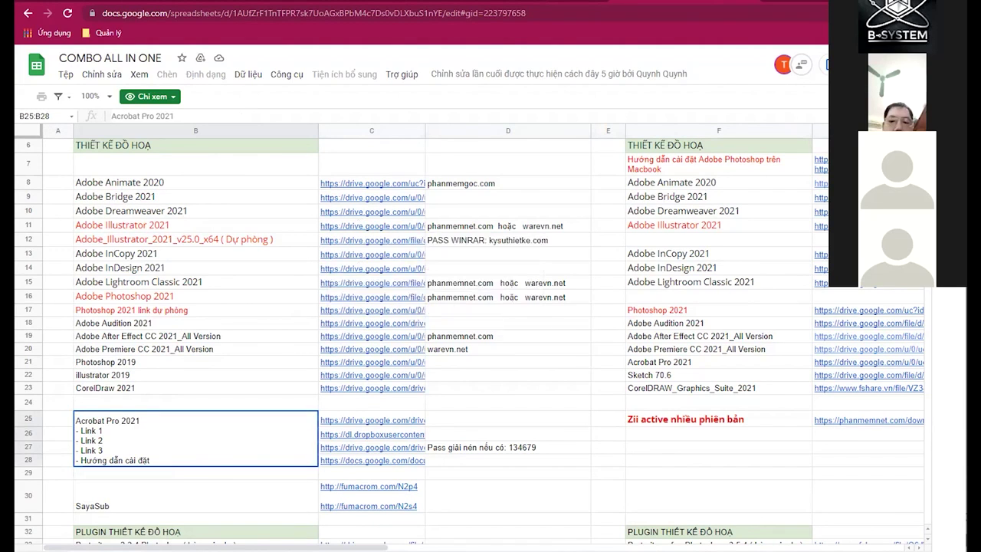
Go through the Win 11 and Win 10 sheets to 1TB Tài Nguyên Đồ Hoạ and select the Kho Ảnh người đẹp entry
key("ctrl+shift+Page_Down")
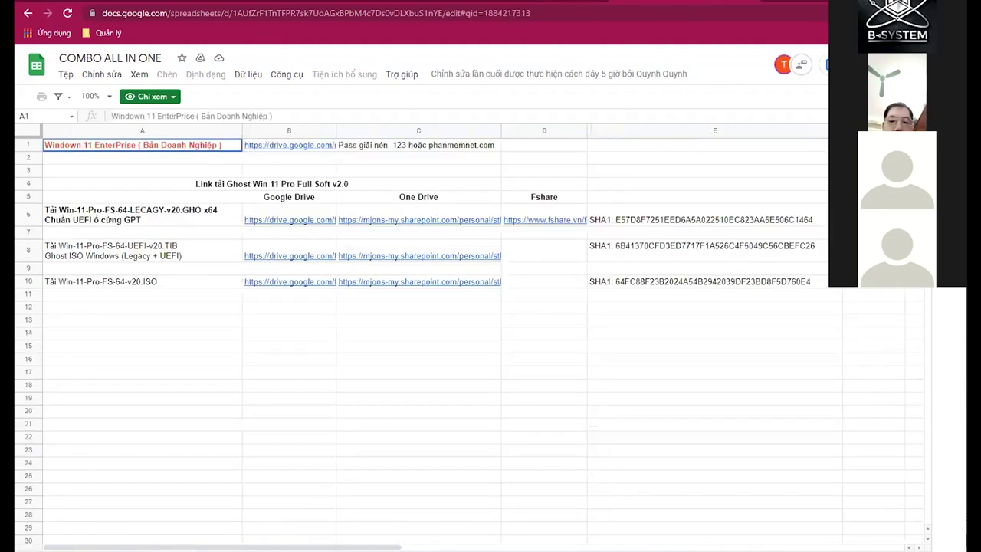
key("ctrl+shift+Page_Down")
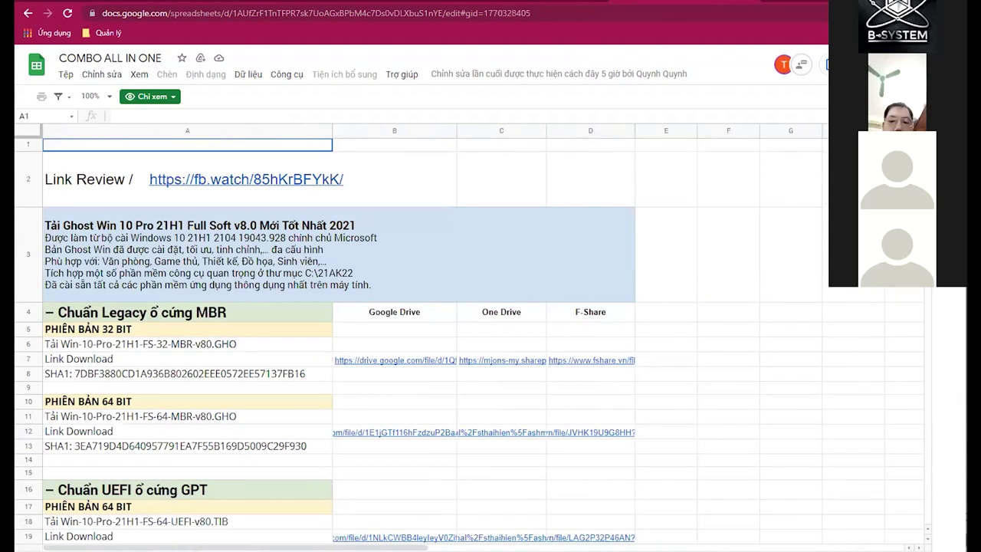
key("ctrl+shift+Page_Down")
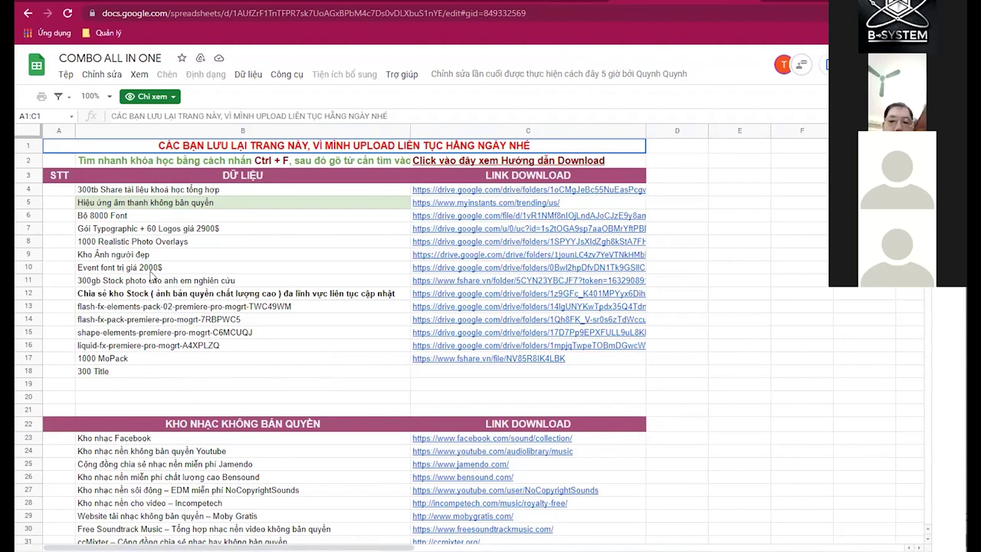
left_click(140, 257)
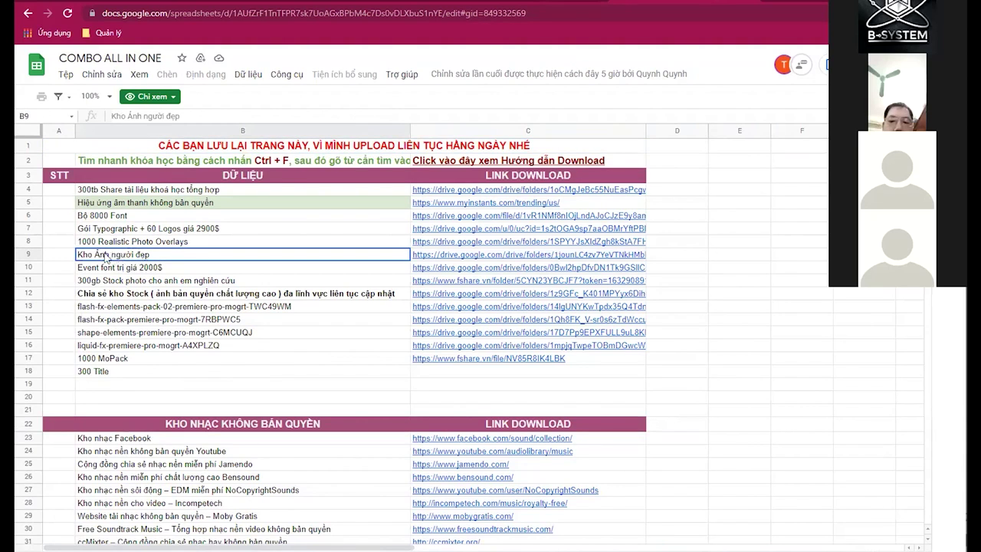
Open the Kho Ảnh người đẹp download link in Google Drive and look through the folder's contents
left_click(461, 259)
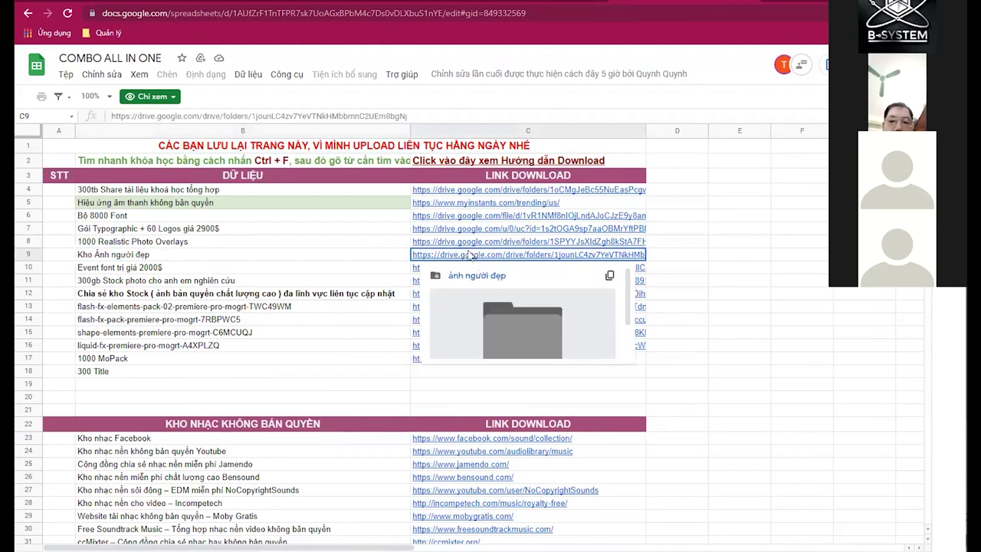
left_click(512, 331)
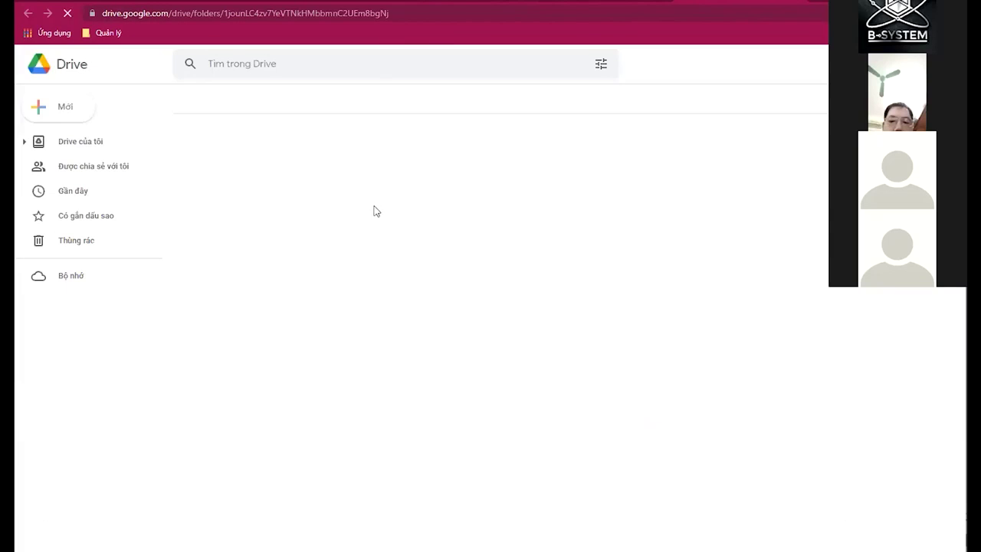
scroll(249, 222, "down", 1)
scroll(245, 345, "down", 5)
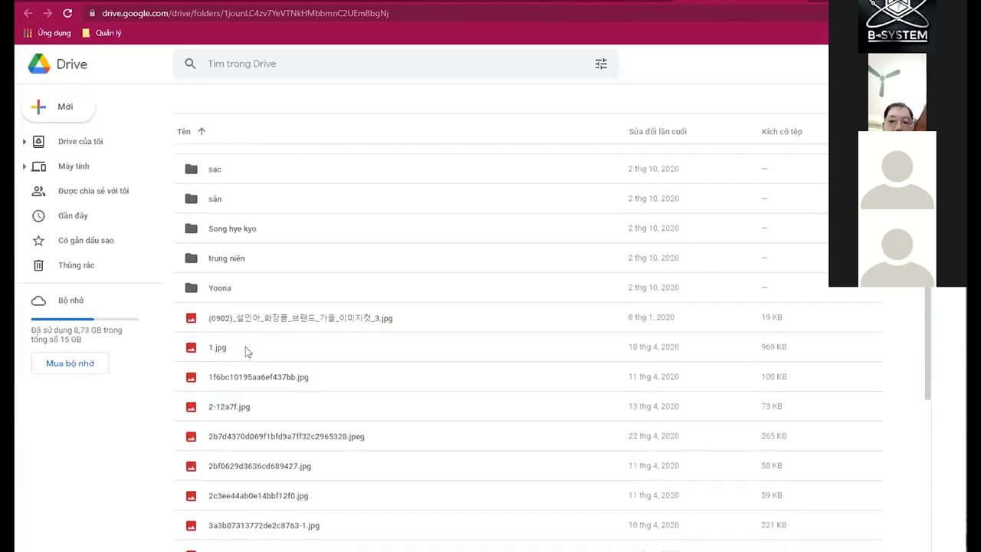
scroll(237, 306, "up", 7)
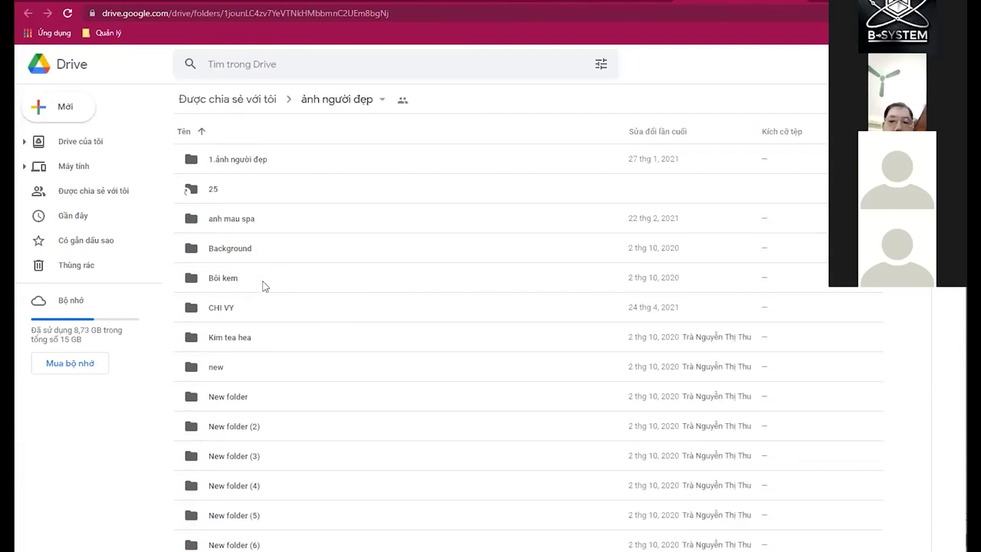
Open the anh mau spa folder, switch to New folder (2) and look through its portrait images
double_click(255, 219)
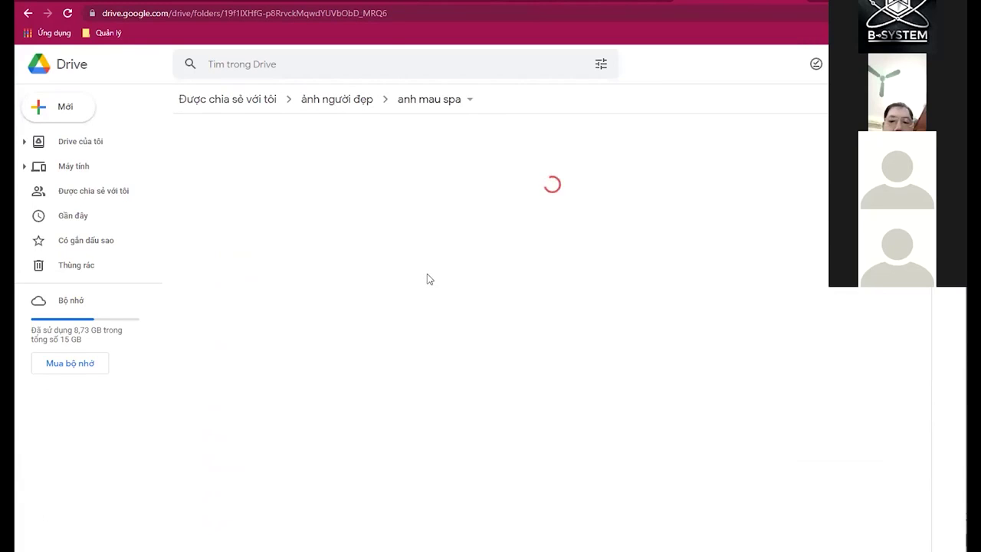
double_click(244, 159)
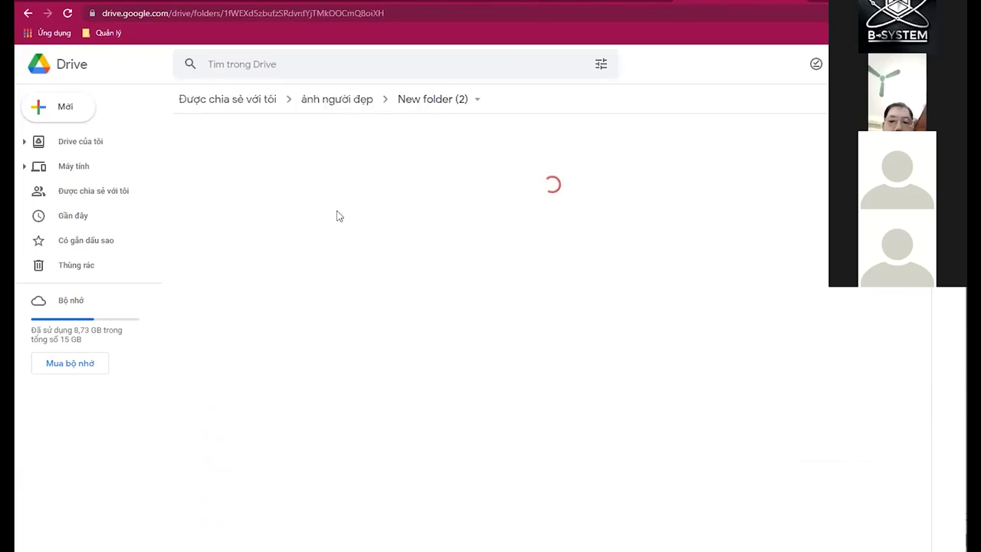
scroll(287, 270, "down", 5)
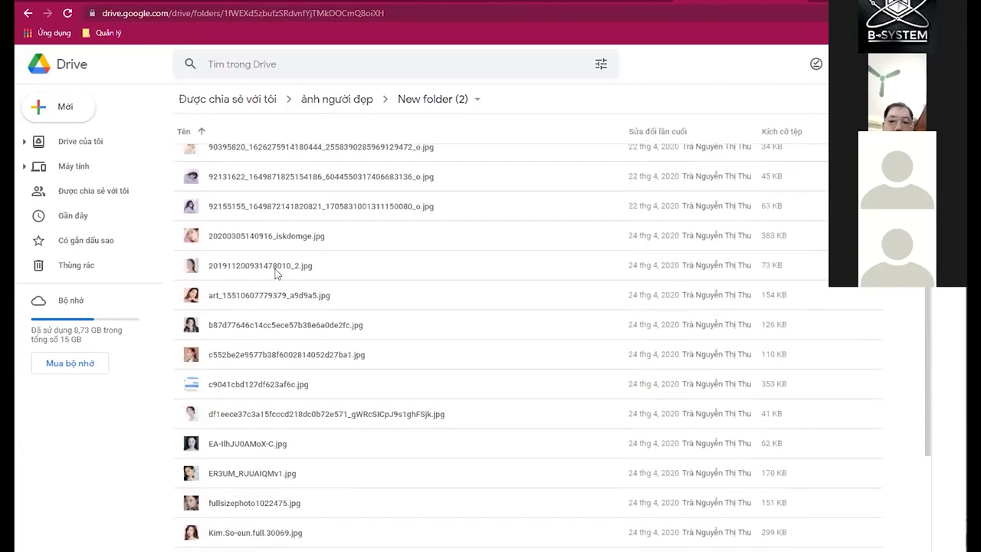
scroll(276, 272, "down", 5)
scroll(274, 274, "up", 10)
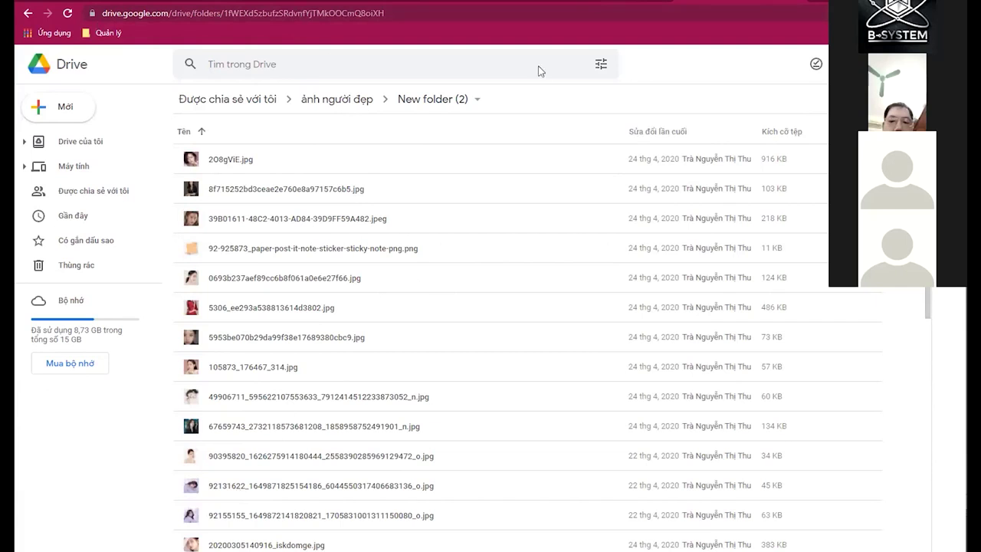
Return to the COMBO ALL IN ONE spreadsheet and look through its marketing, programming and leadership course sheets
left_click(598, 0)
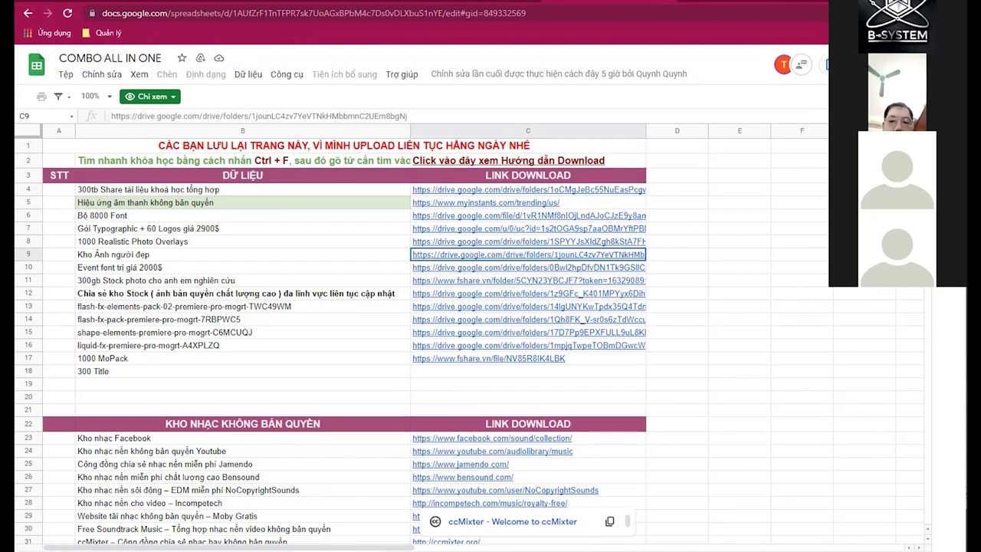
key("ctrl+shift+Page_Down")
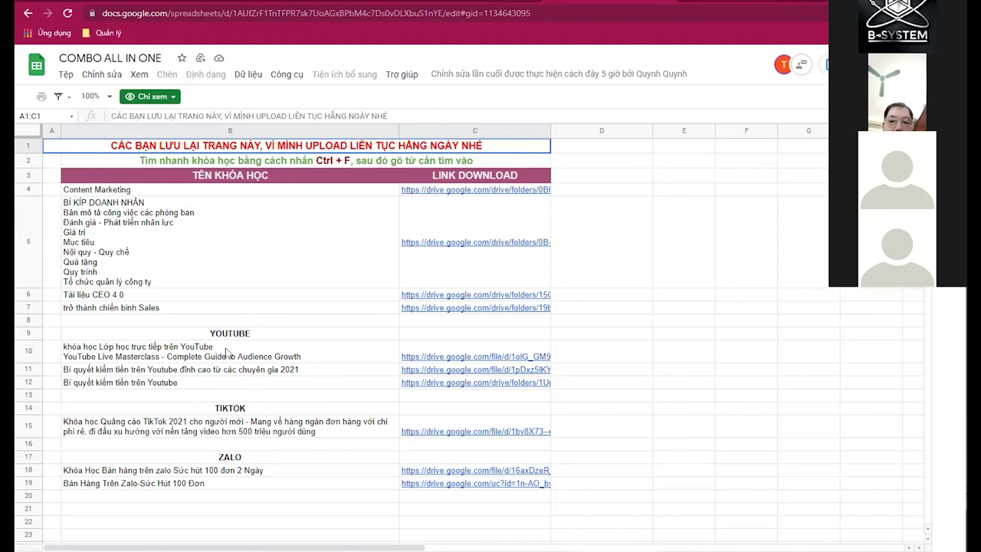
key("ctrl+shift+Page_Down")
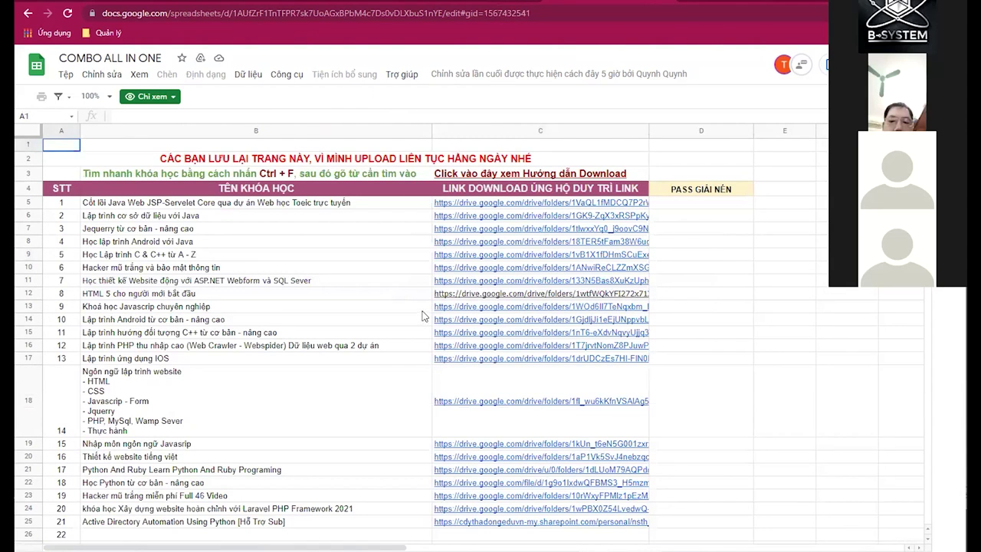
scroll(405, 341, "down", 4)
scroll(394, 363, "up", 4)
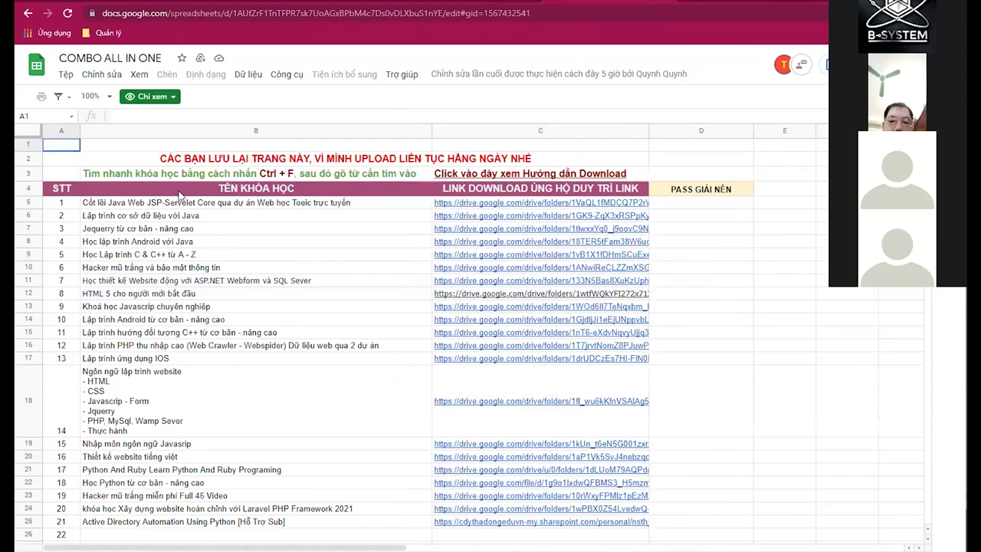
scroll(571, 520, "down", 3)
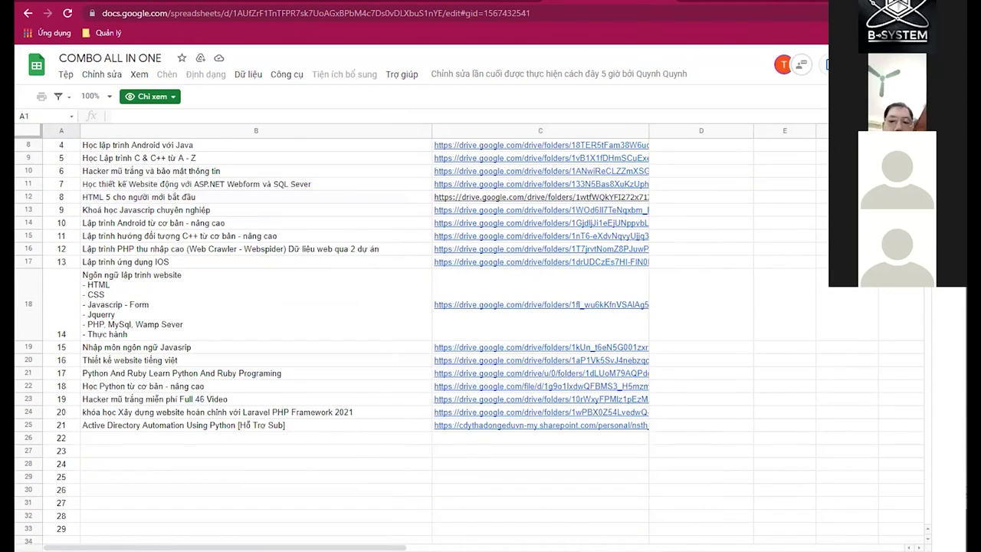
key("ctrl+shift+Page_Down")
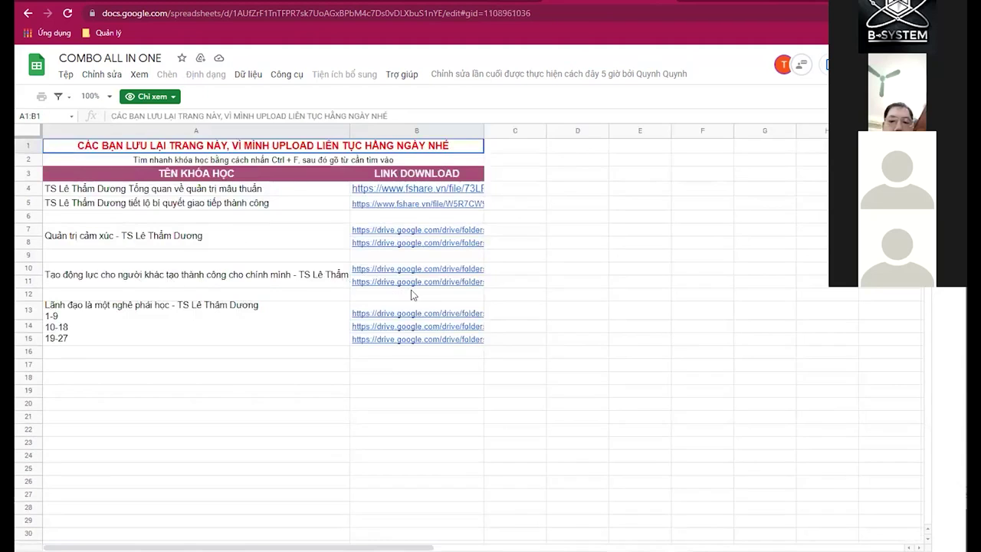
mouse_move(481, 282)
key("ctrl+shift+Page_Down")
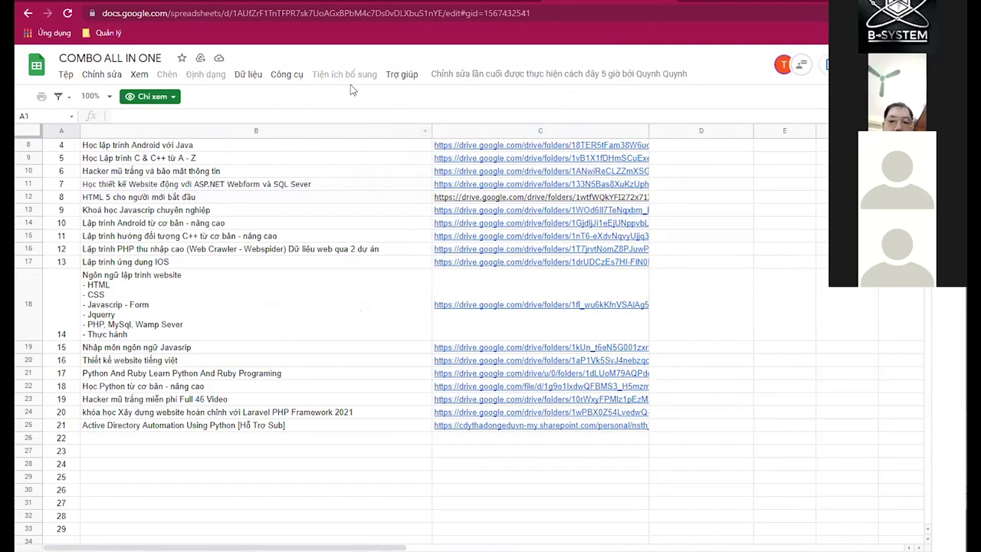
Open the bookmarked Pikbest Vn site and look over the categories offered for its template search
left_click(106, 33)
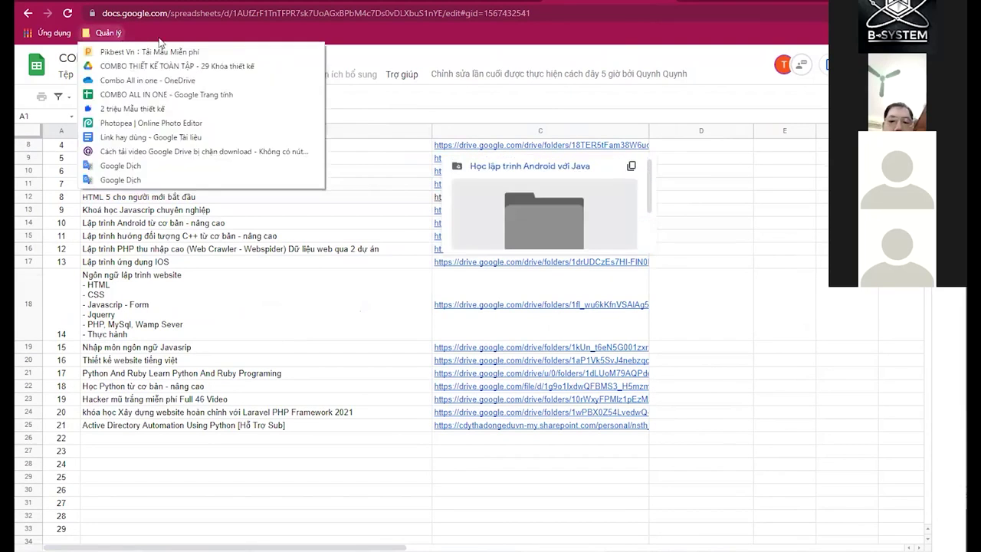
left_click(111, 33)
left_click(111, 33)
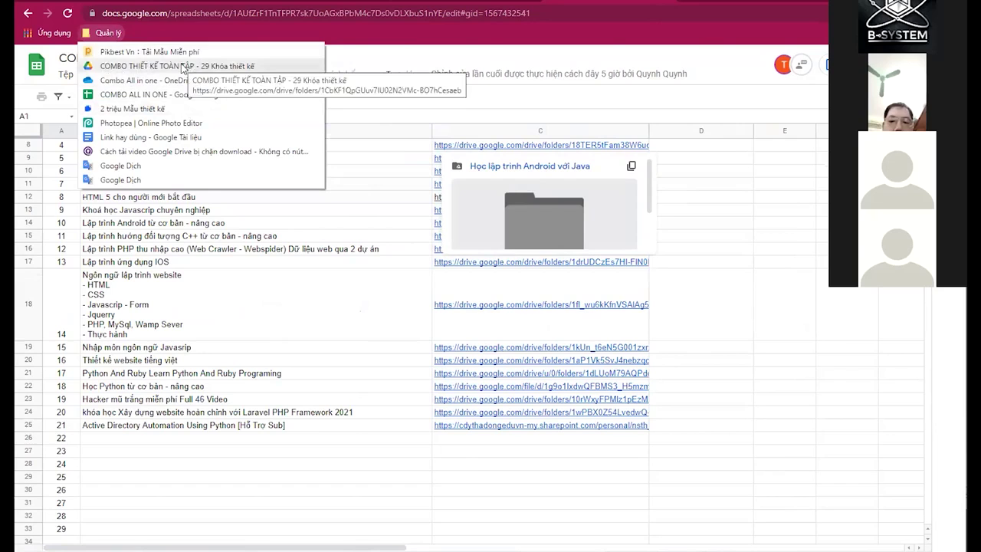
left_click(118, 55)
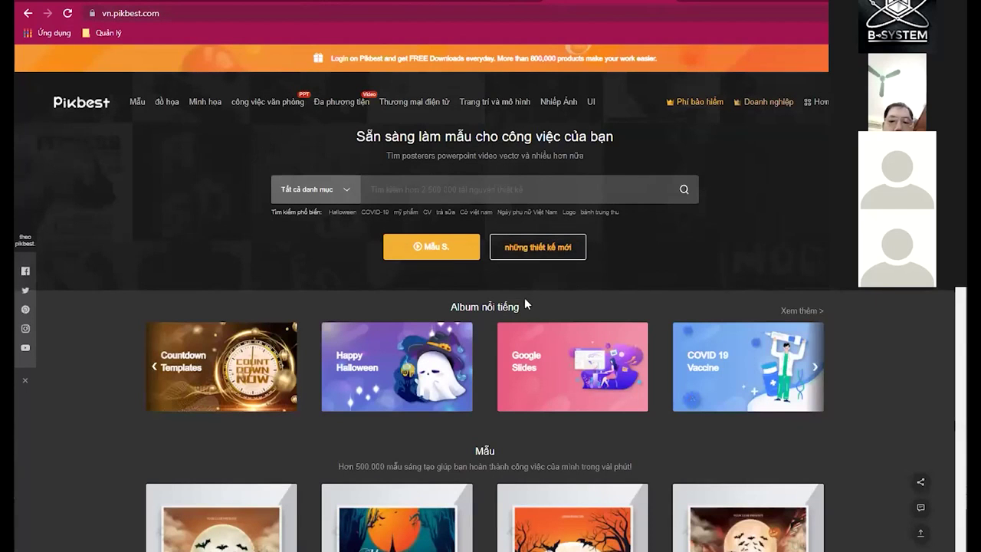
left_click(344, 192)
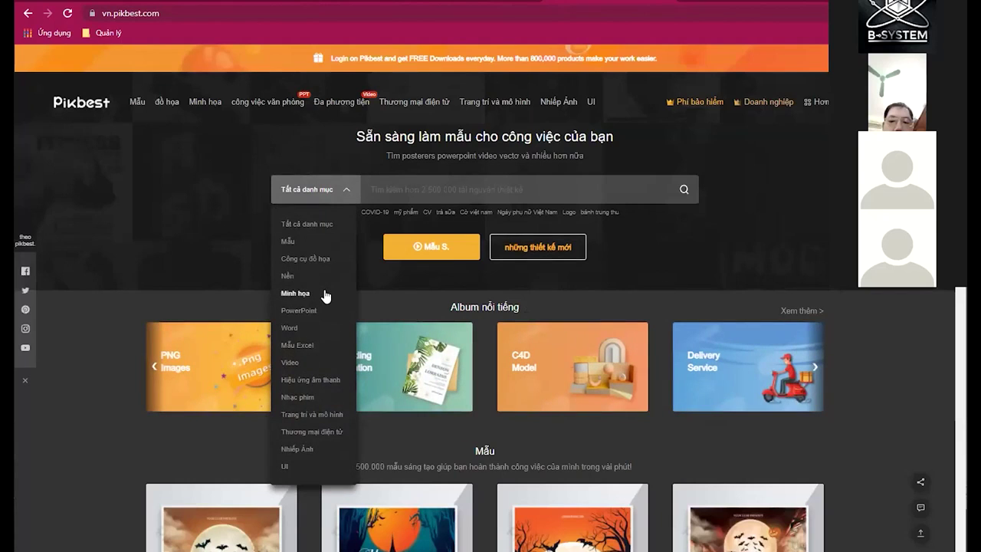
scroll(324, 303, "down", 2)
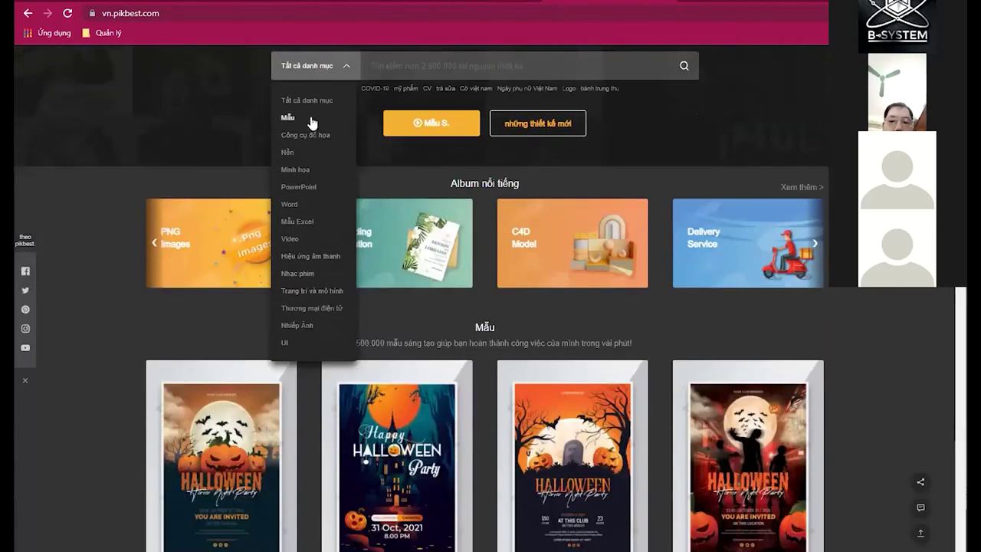
left_click(313, 69)
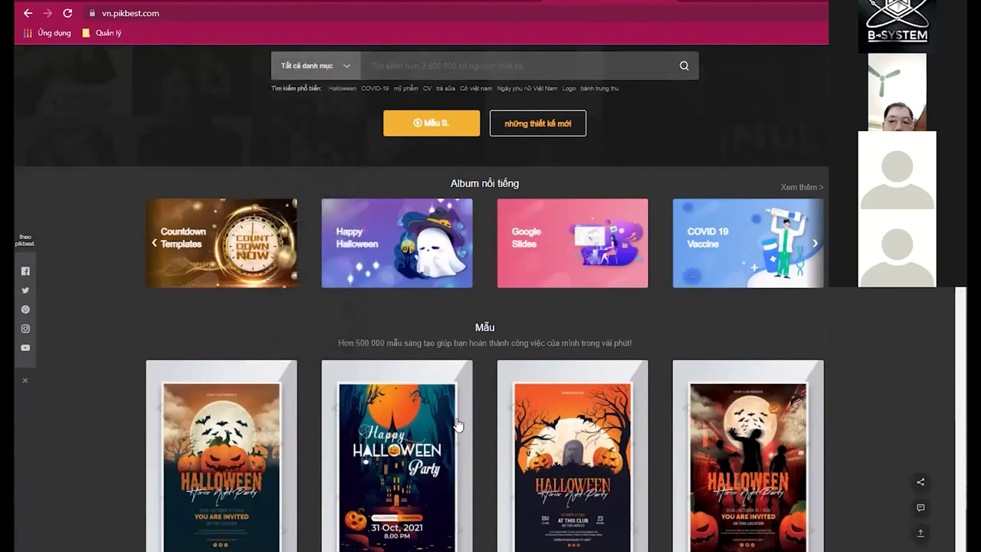
Browse the Mẫu section on the Pikbest home page, covering Halloween posters, school banners and birthday cards
scroll(424, 318, "down", 2)
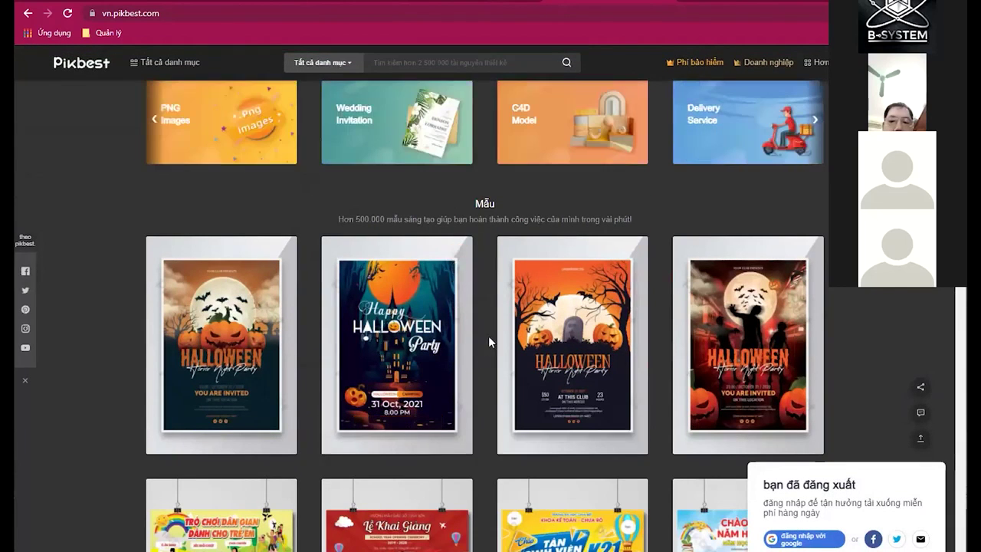
mouse_move(495, 321)
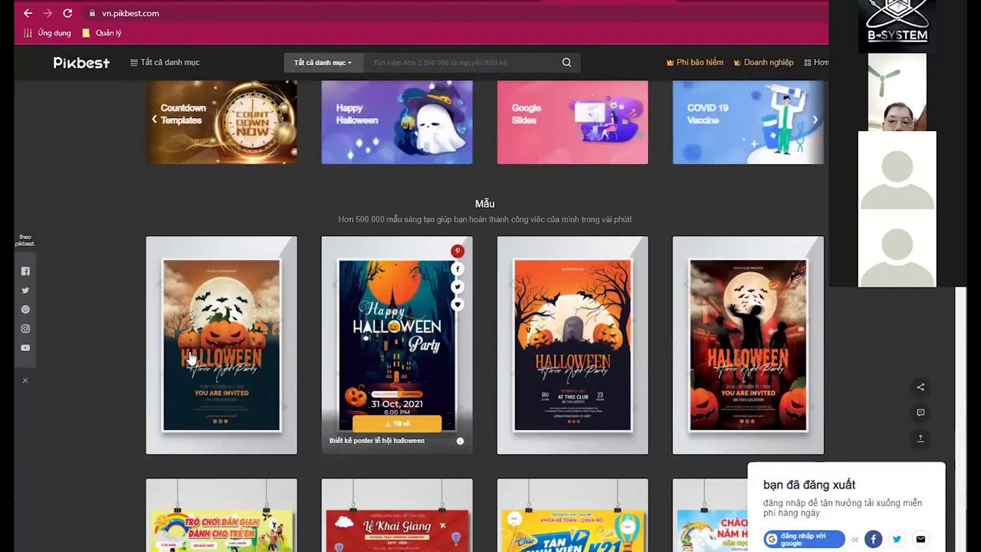
scroll(264, 391, "down", 1)
scroll(265, 391, "down", 3)
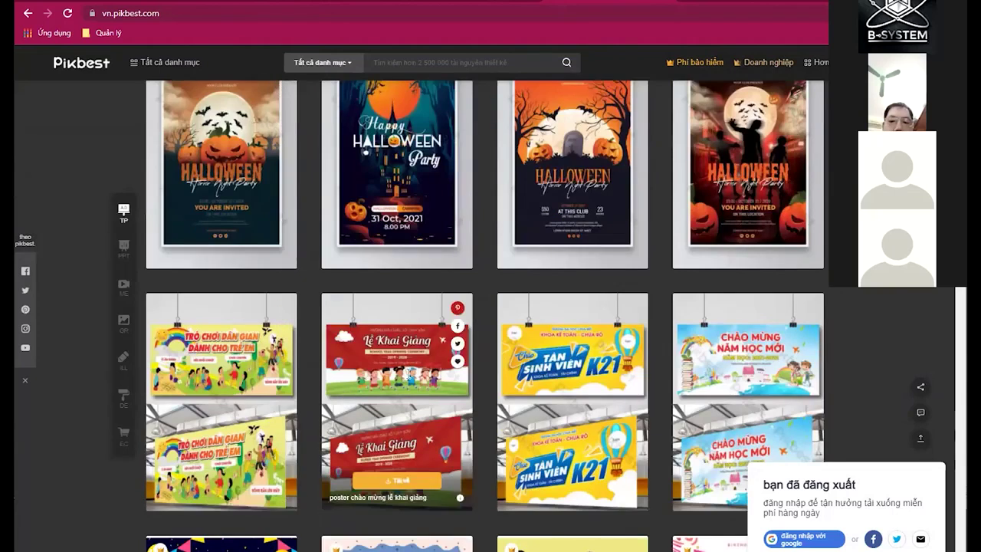
scroll(503, 314, "down", 1)
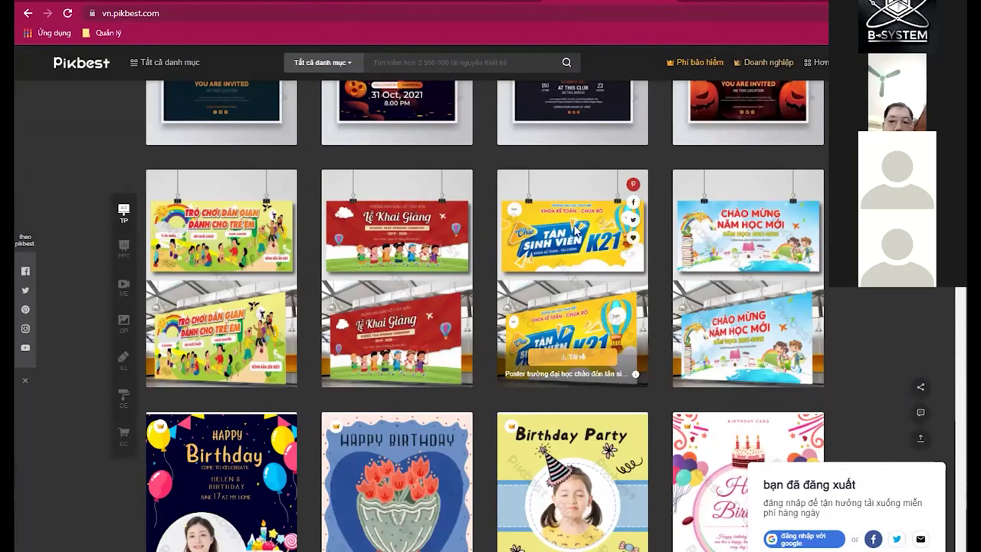
scroll(574, 230, "down", 7)
scroll(574, 238, "up", 2)
scroll(575, 237, "up", 4)
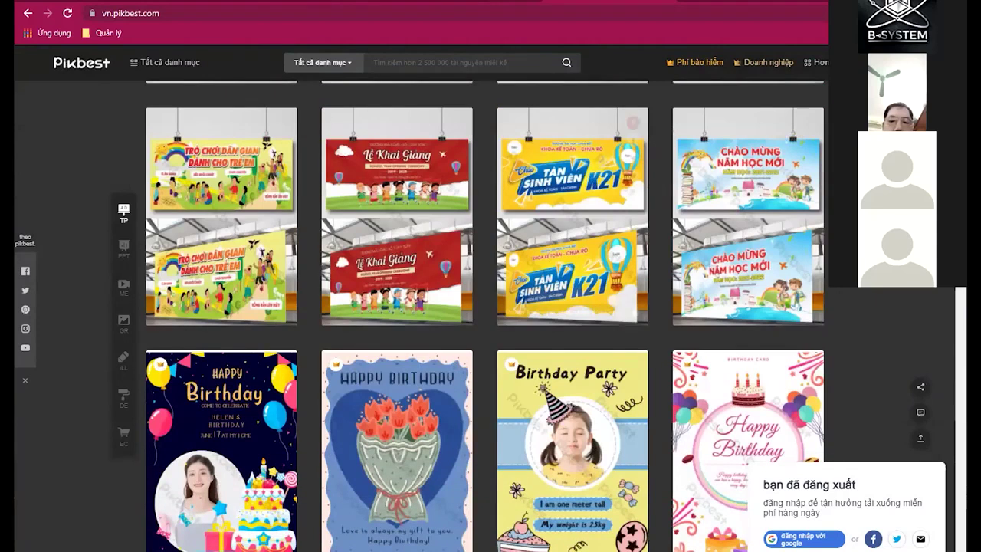